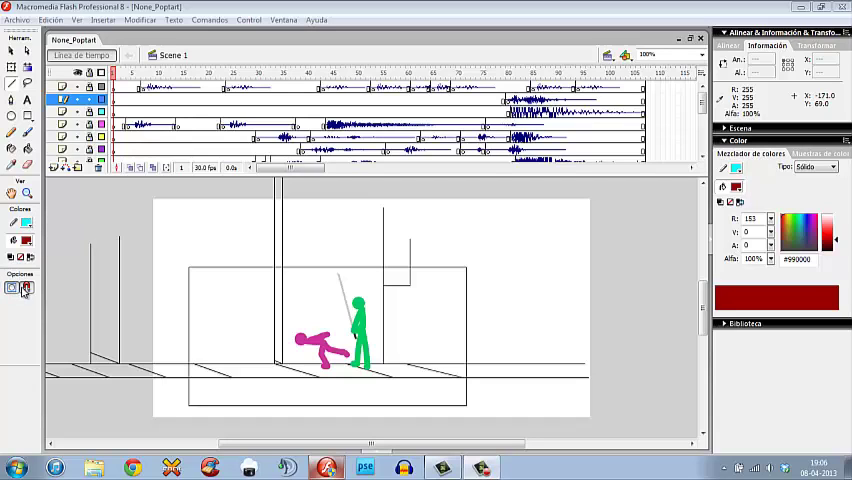
Step: Pan the fight scene view slightly to the right with the Hand tool
left_click(12, 192)
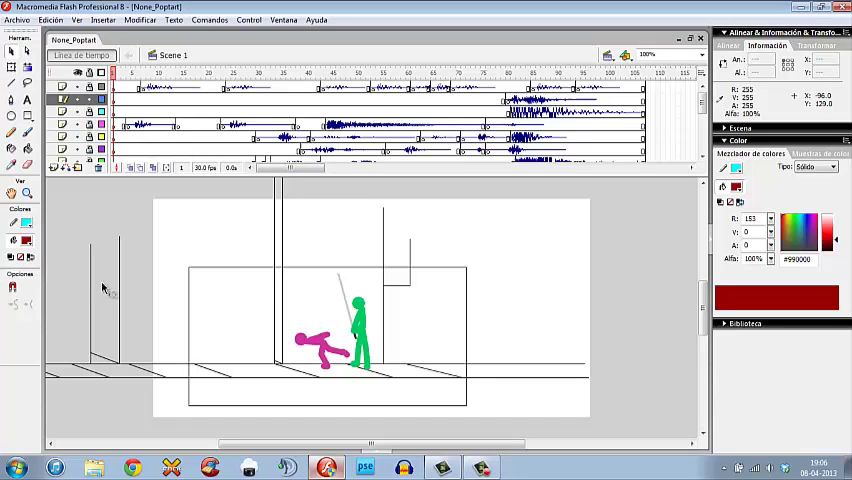
left_click_drag(165, 302, 172, 296)
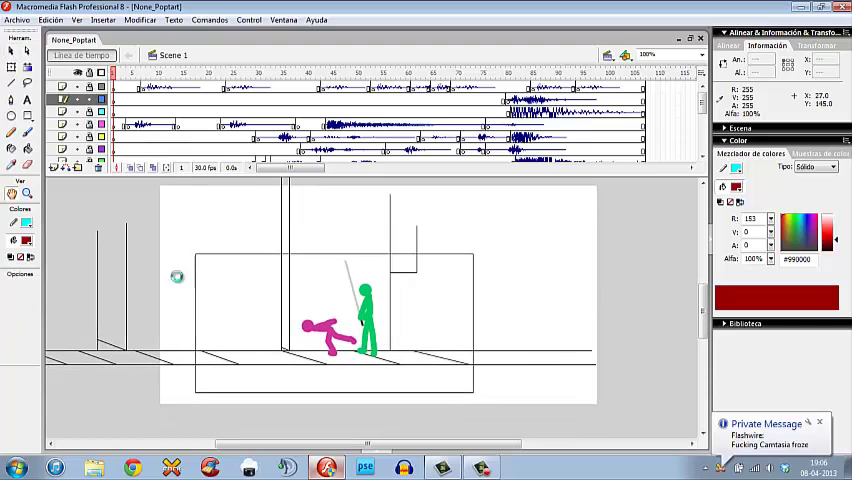
key("ctrl+Return")
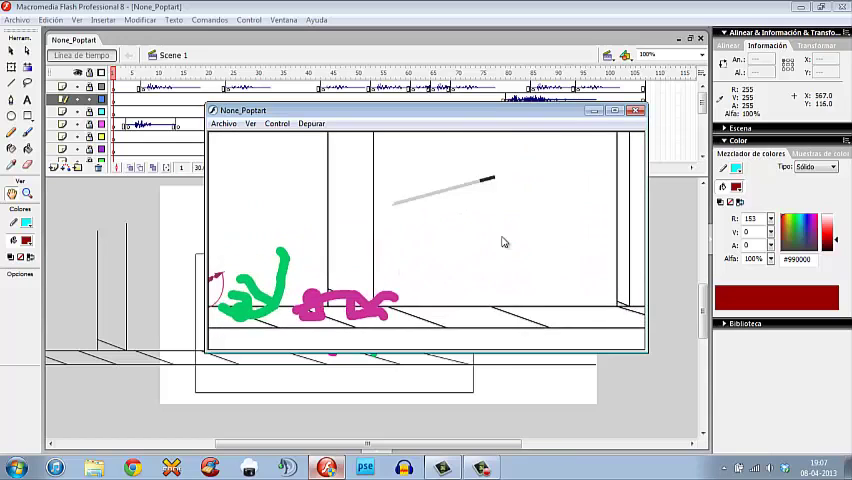
left_click(637, 112)
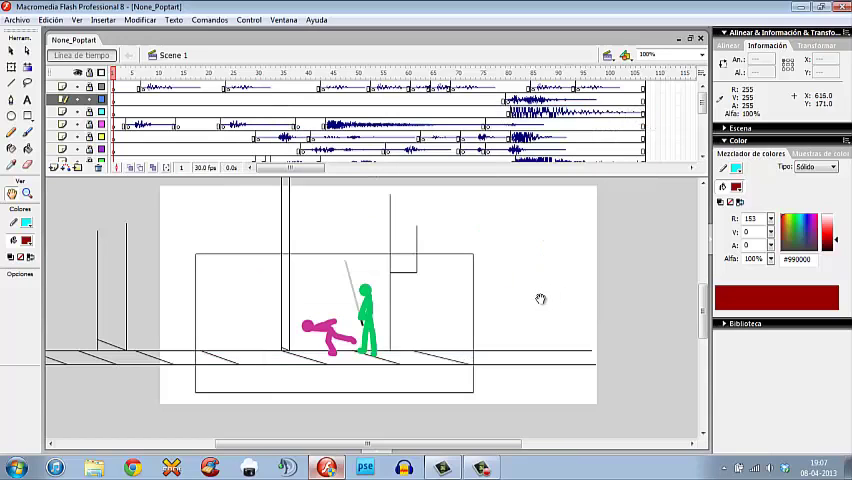
Step: Zoom in on the magenta and green stick figures, then return to the Selection tool
left_click(375, 331)
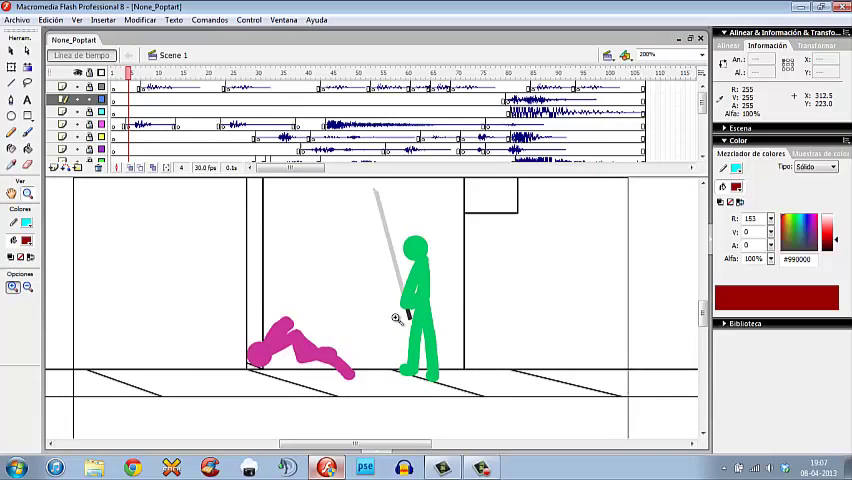
key("v")
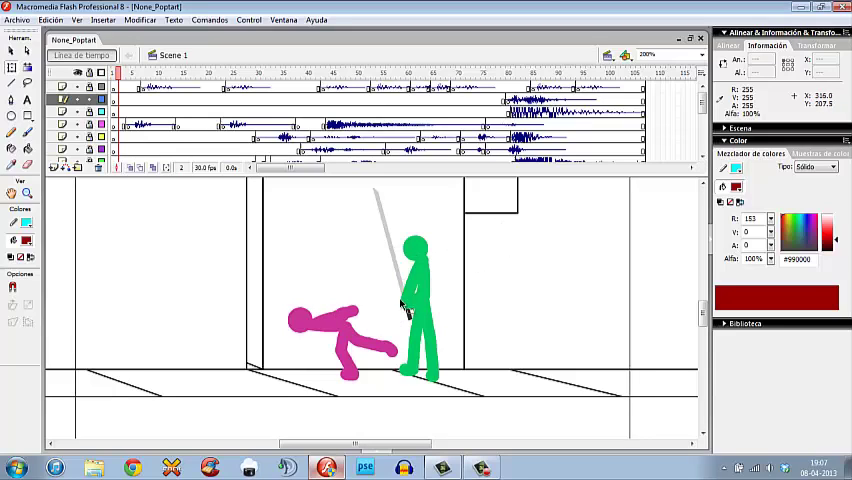
Step: Widen the layer list and delete Layers 25 to 31
left_click(89, 108)
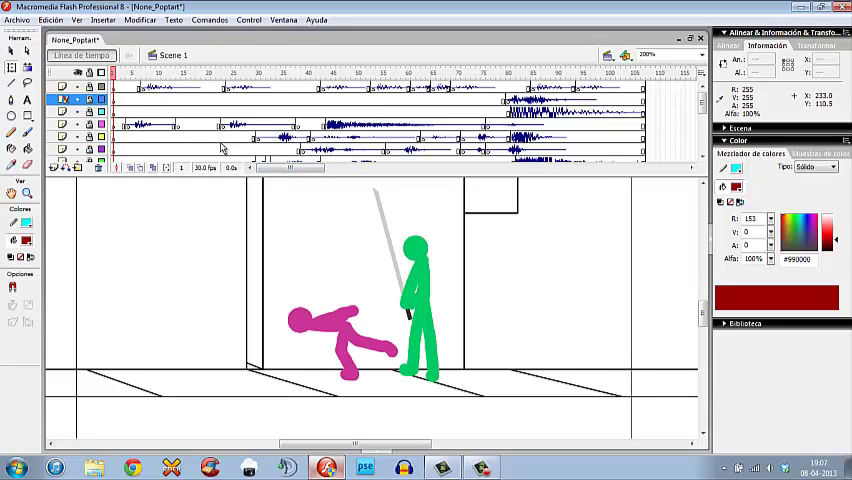
mouse_move(112, 90)
left_mouse_down()
mouse_move(158, 90)
mouse_move(150, 90)
left_mouse_up()
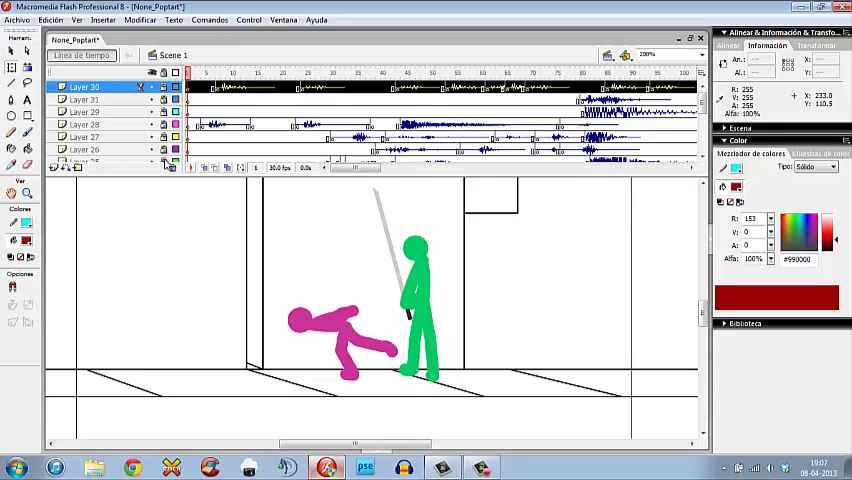
left_click(173, 168)
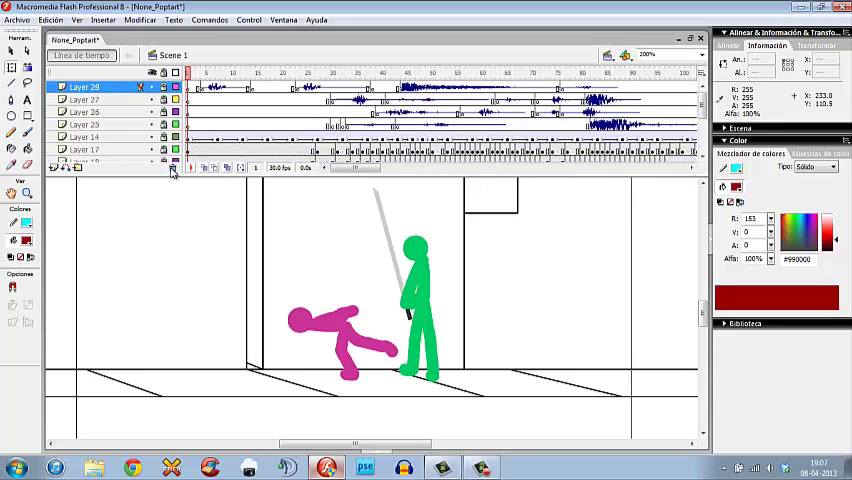
left_click(171, 170)
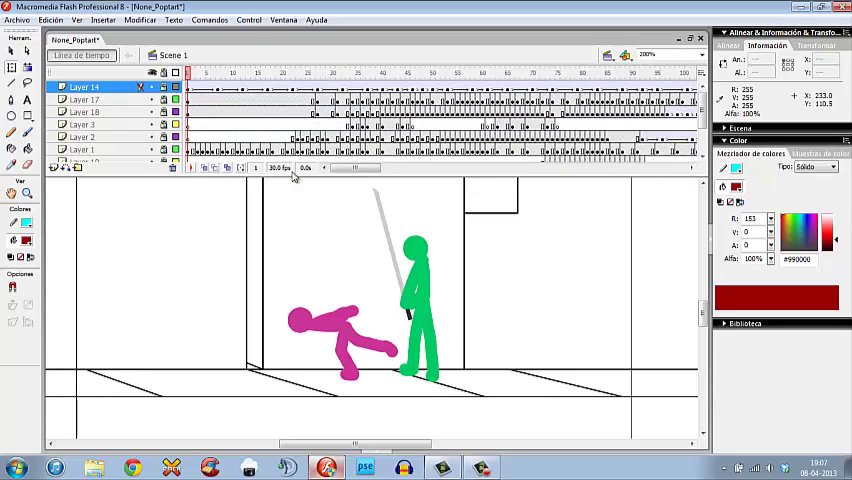
Step: Play the animation, rewind to frame one, and add empty layer Capa 32 on top
key("Return")
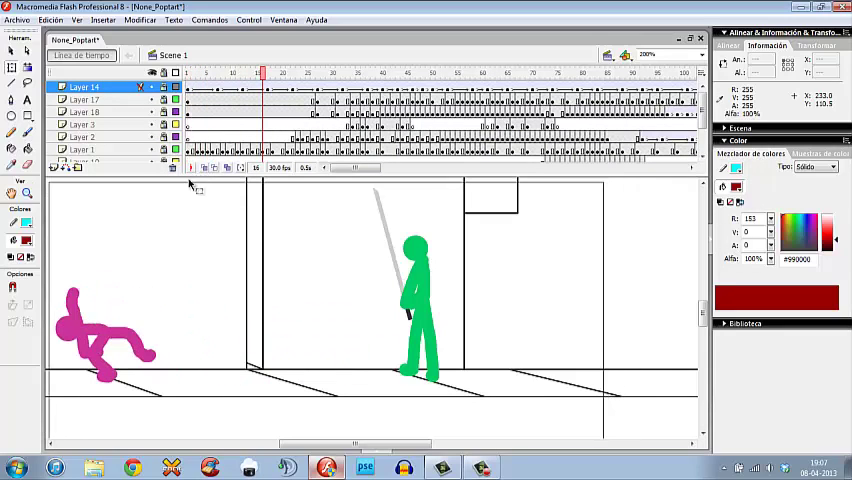
key("Return")
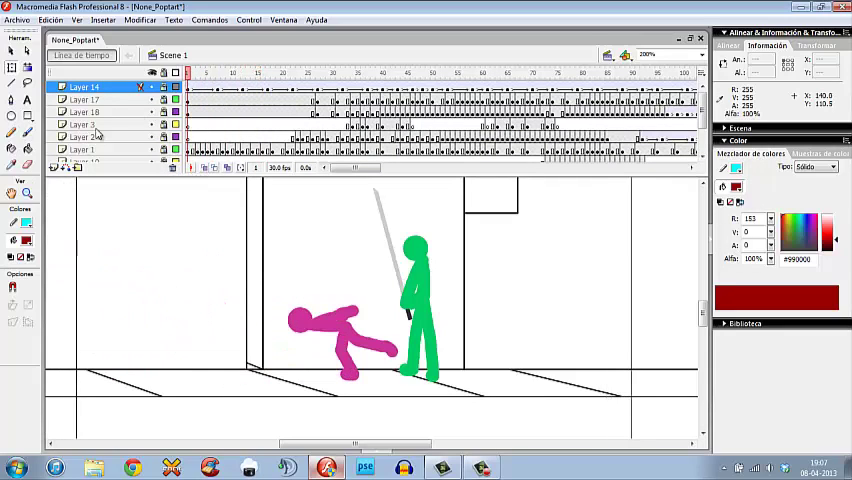
left_click(54, 168)
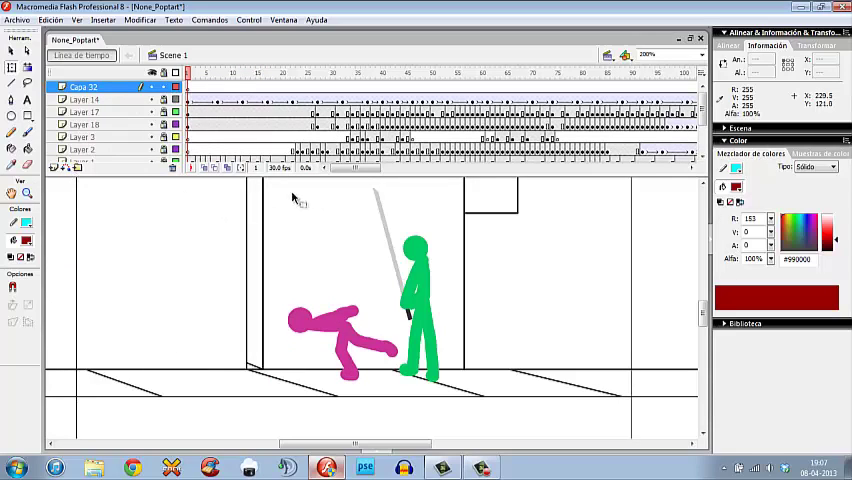
Step: Pick a small Brush size and step forward through the pink figure's early frames
key("b")
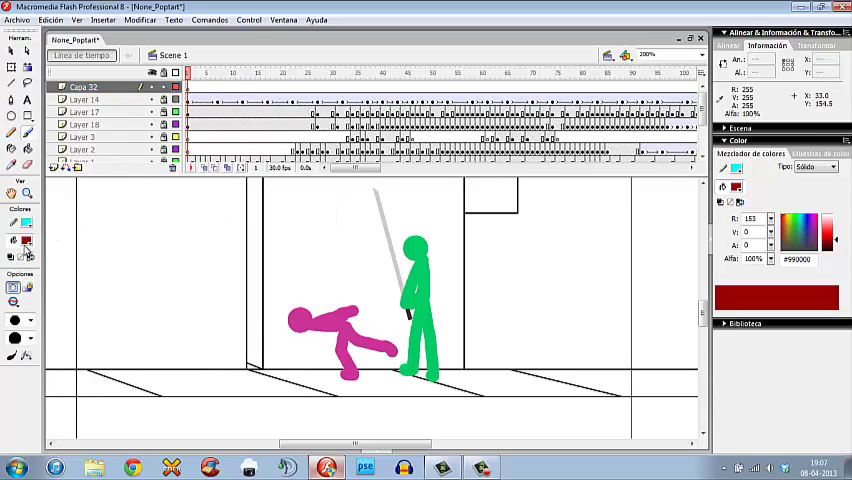
left_click(25, 358)
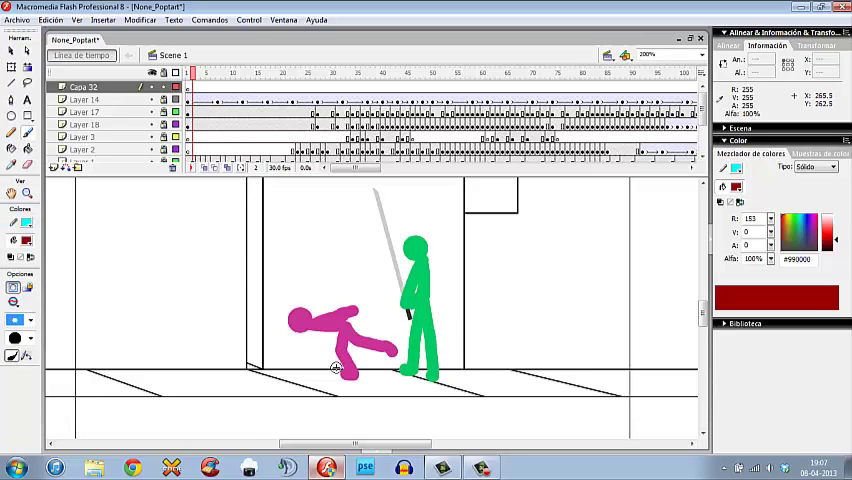
key("period")
key("period")
key("period")
key("period")
key("period")
key("period")
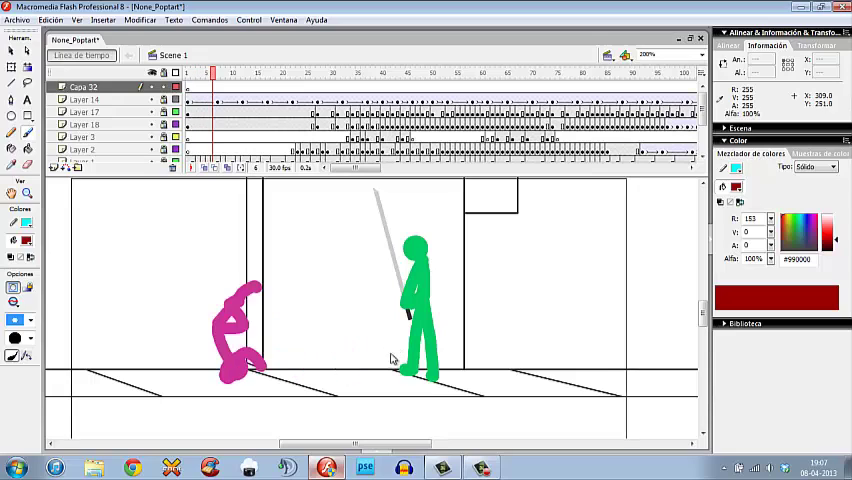
key("period")
key("period")
key("period")
key("period")
key("period")
key("period")
key("period")
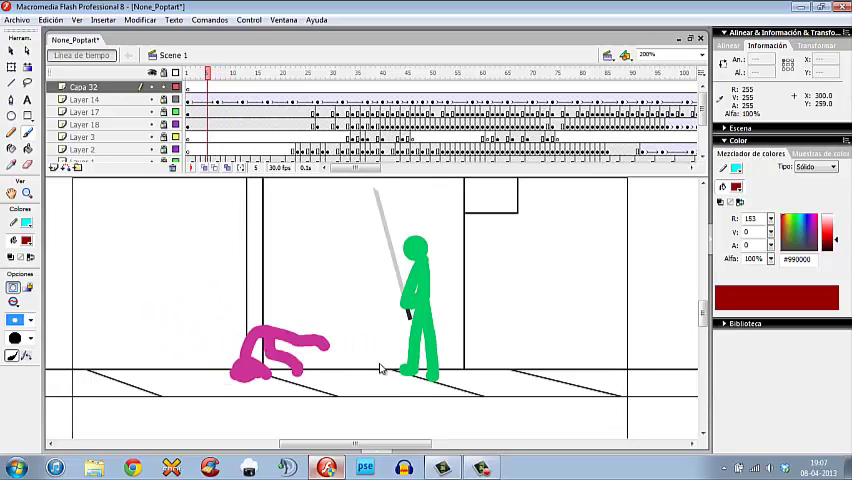
key("period")
key("period")
key("period")
key("period")
key("period")
key("period")
key("period")
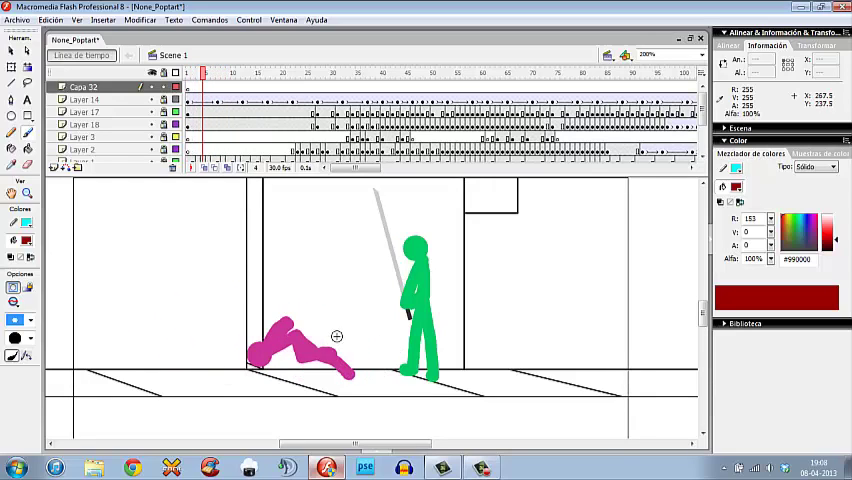
key("period")
key("period")
Step: Flip back to frame 1 and forward again, panning the scene right and up
key("comma")
key("comma")
key("comma")
key("period")
key("period")
key("period")
key("period")
key("period")
key("period")
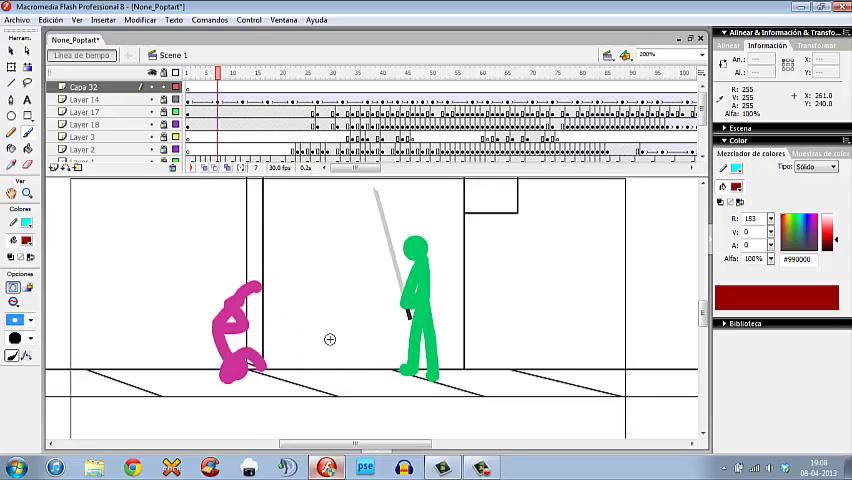
key("comma")
key("comma")
key("comma")
key("comma")
key("comma")
key("comma")
key("period")
key("period")
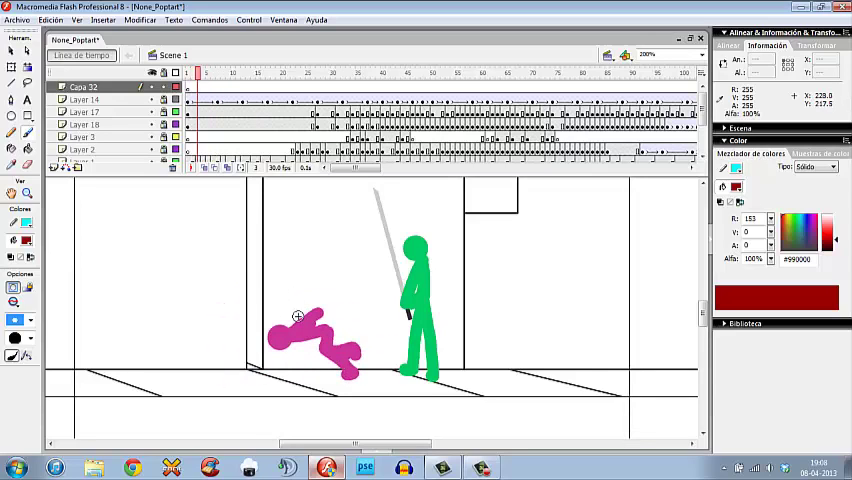
key("period")
key("period")
key("comma")
key("comma")
key("period")
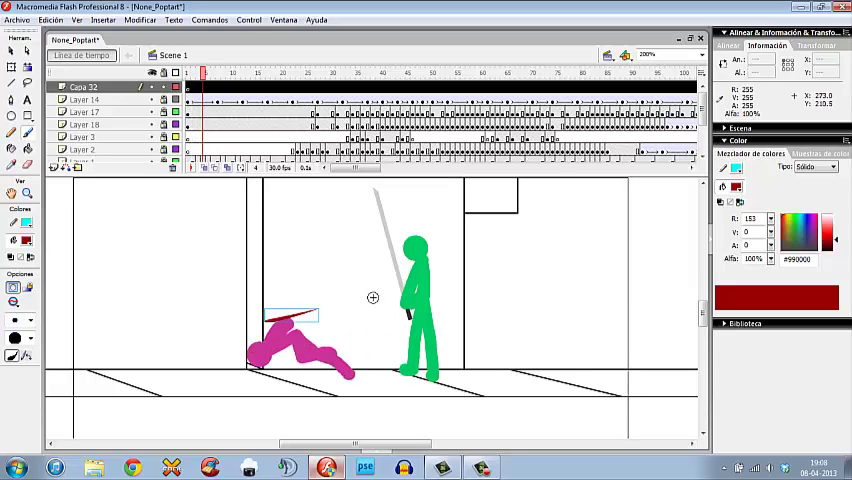
left_click_drag(278, 320, 342, 291)
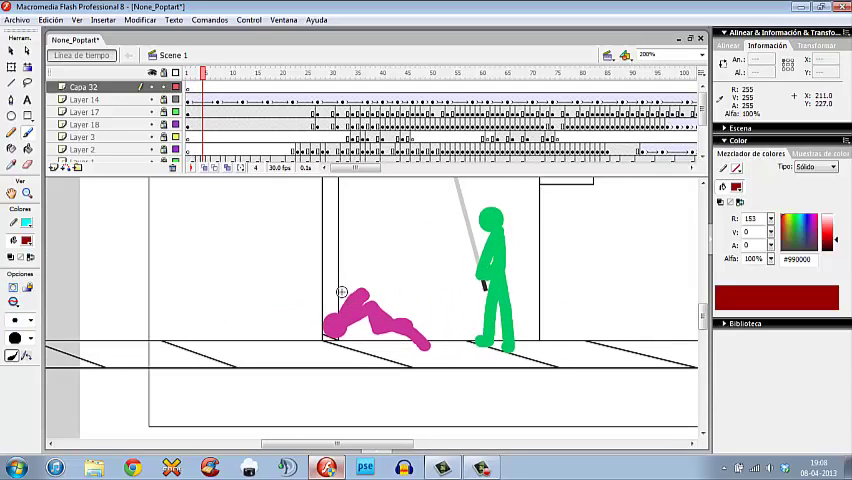
Step: Compare poses on frames 3 to 5 and brush a red arc above the pink figure
key("comma")
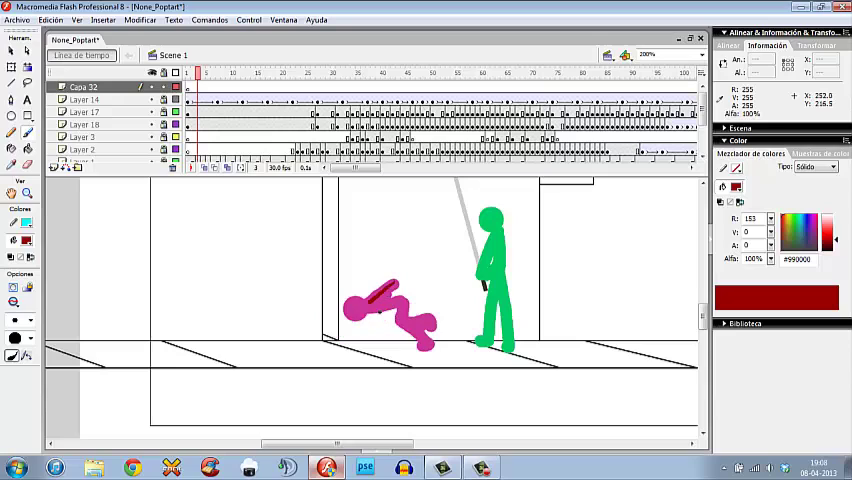
key("period")
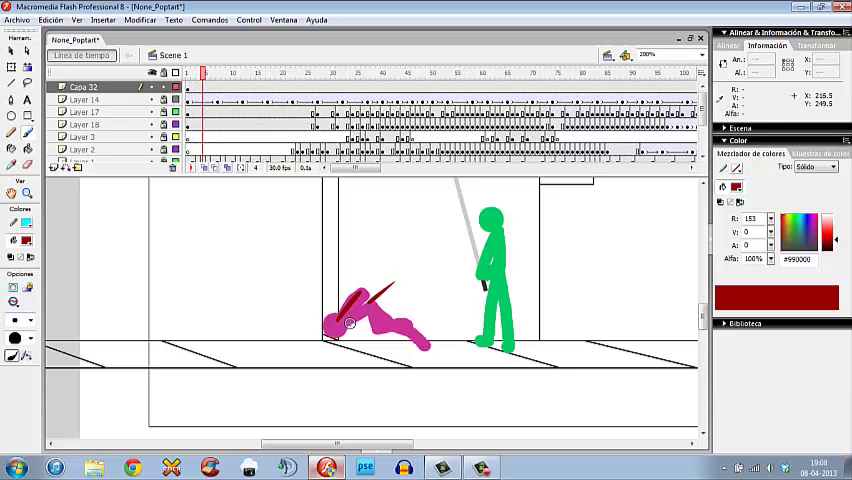
key("period")
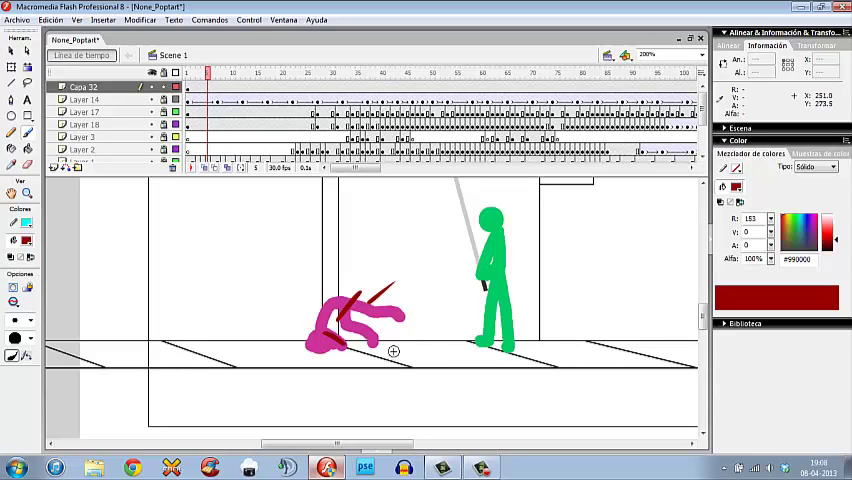
key("comma")
key("comma")
key("period")
key("period")
key("comma")
key("comma")
key("comma")
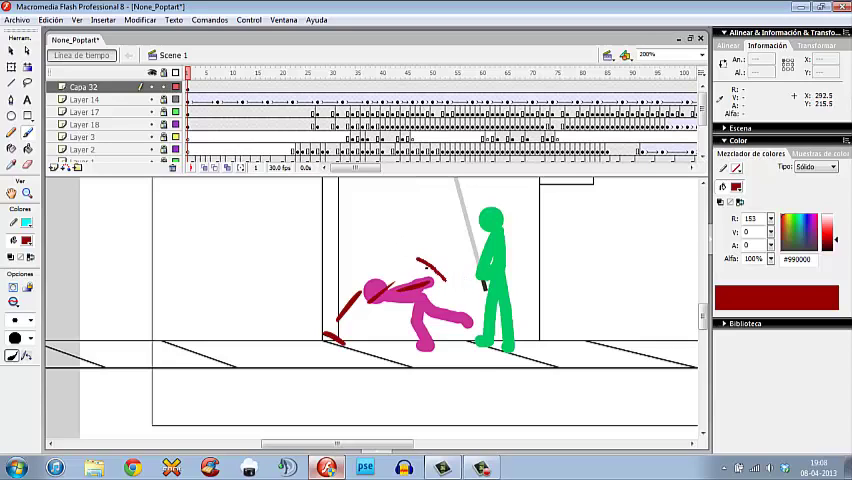
mouse_move(348, 262)
left_mouse_down()
mouse_move(300, 272)
mouse_move(378, 338)
left_mouse_up()
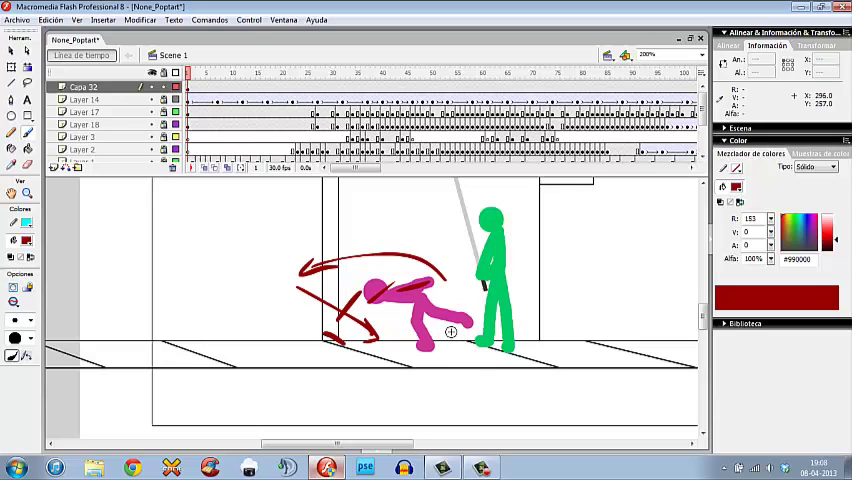
key("comma")
key("comma")
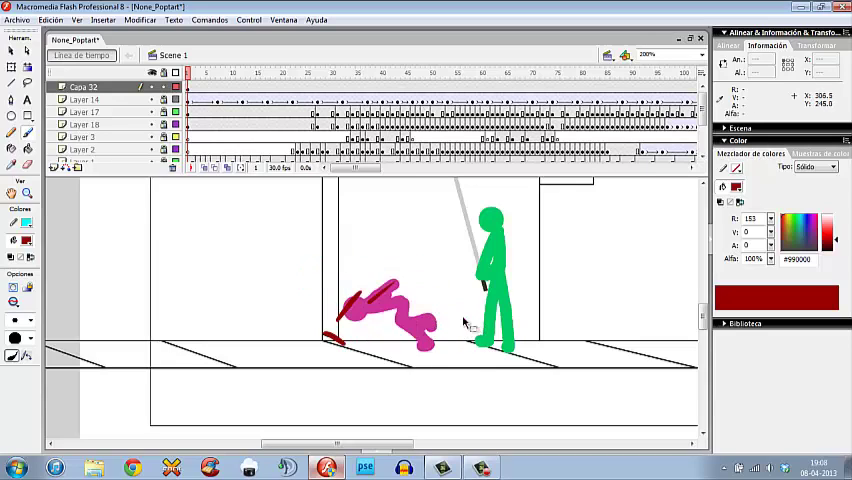
key("period")
key("period")
key("period")
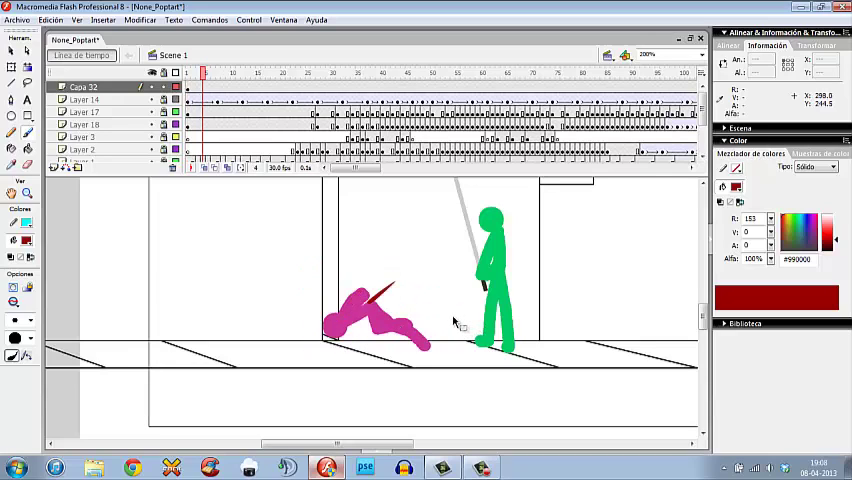
key("period")
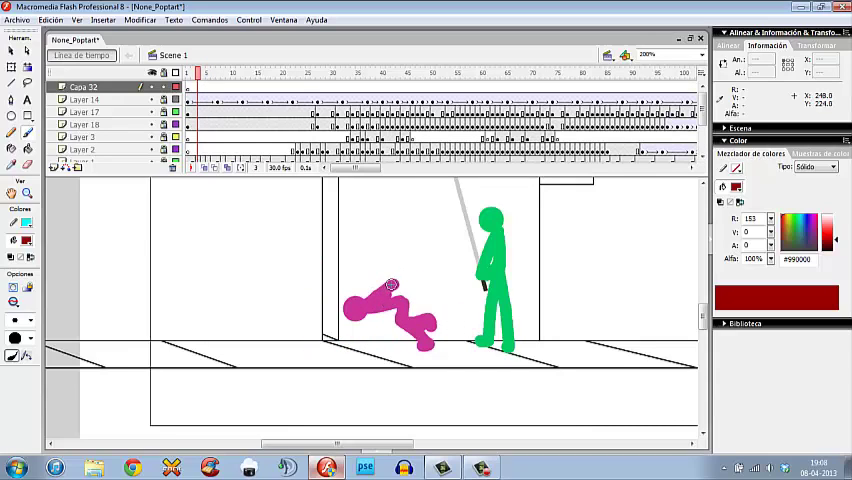
mouse_move(392, 287)
left_mouse_down()
mouse_move(402, 300)
mouse_move(335, 298)
left_mouse_up()
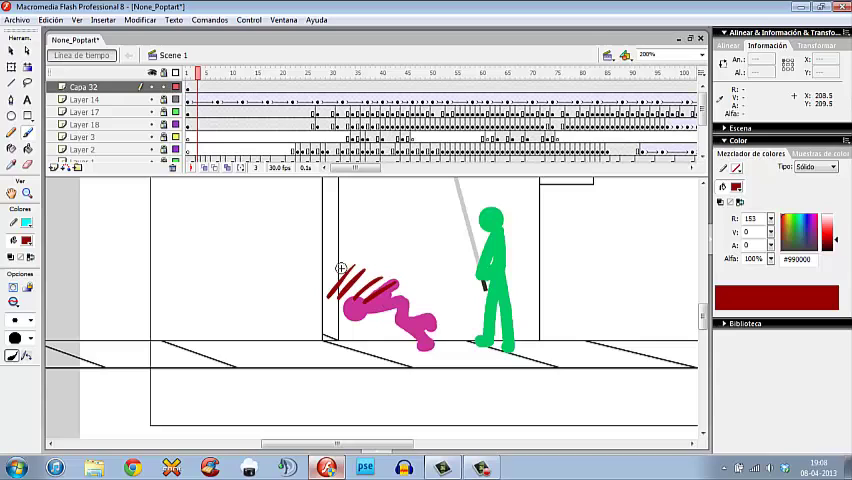
left_click_drag(340, 268, 318, 295)
left_click_drag(340, 268, 320, 315)
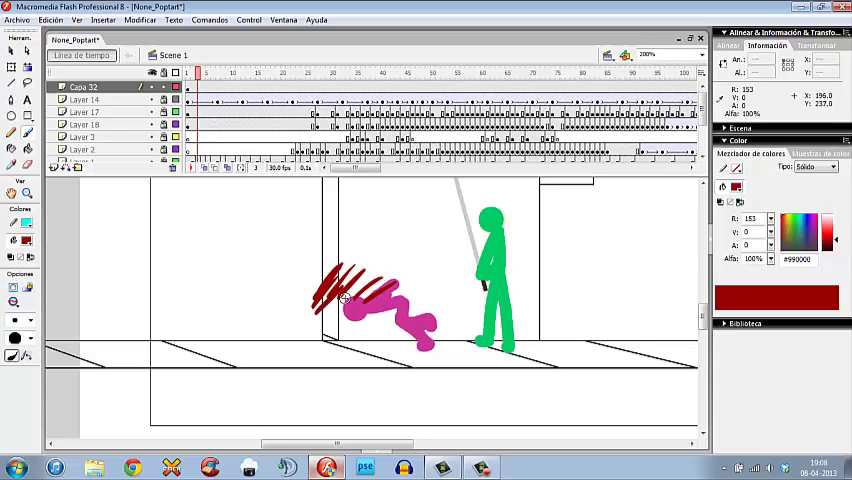
mouse_move(345, 285)
left_mouse_down()
mouse_move(325, 325)
mouse_move(355, 340)
left_mouse_up()
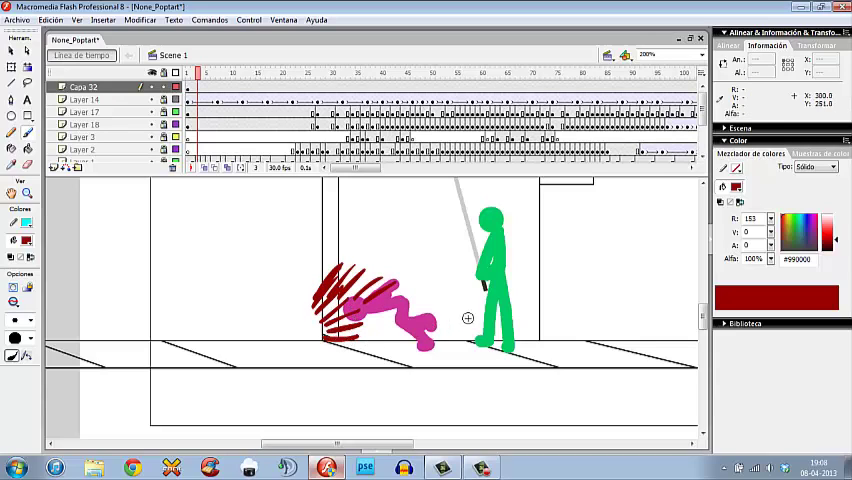
key("e")
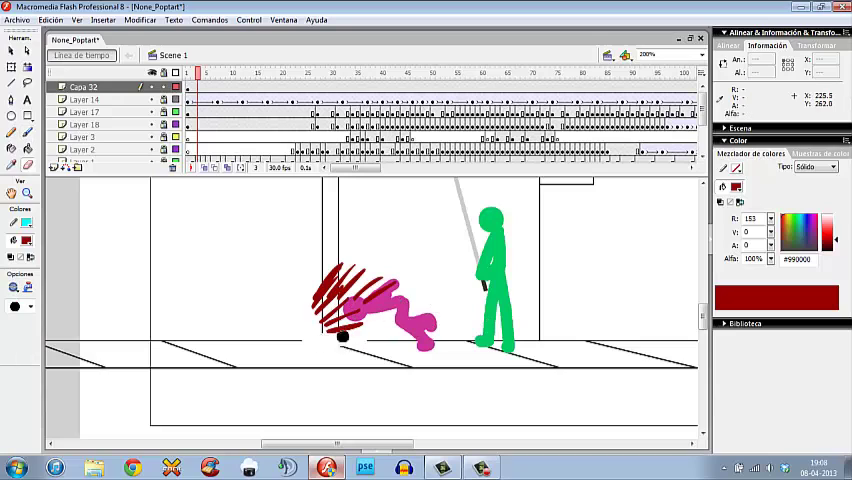
mouse_move(345, 340)
left_mouse_down()
mouse_move(318, 320)
mouse_move(340, 280)
left_mouse_up()
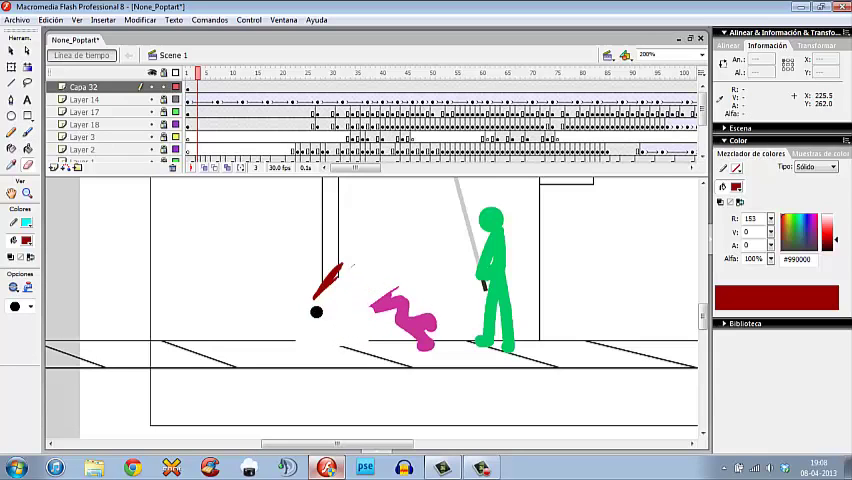
key("ctrl+z")
key("ctrl+z")
key("ctrl+z")
key("period")
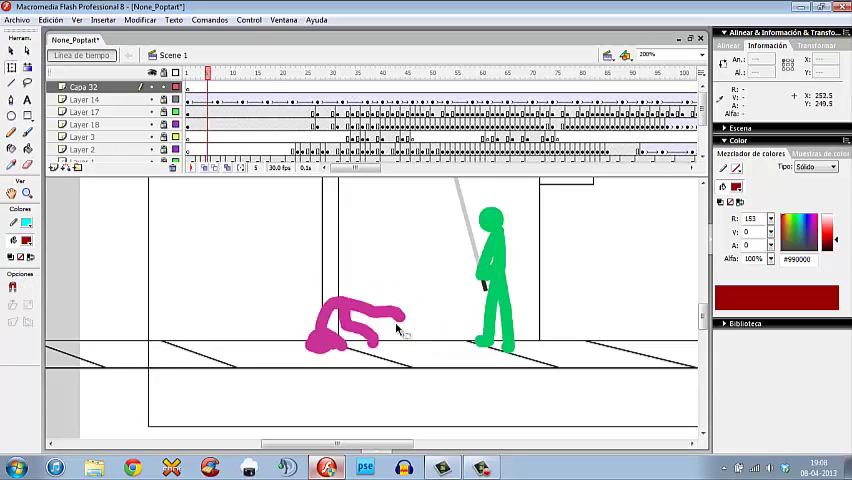
key("period")
key("period")
key("comma")
key("comma")
key("comma")
key("period")
key("period")
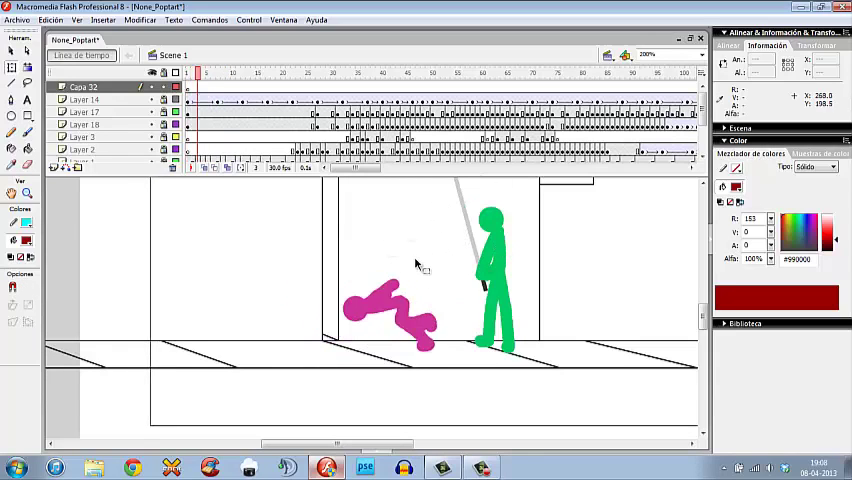
key("period")
key("period")
key("comma")
key("comma")
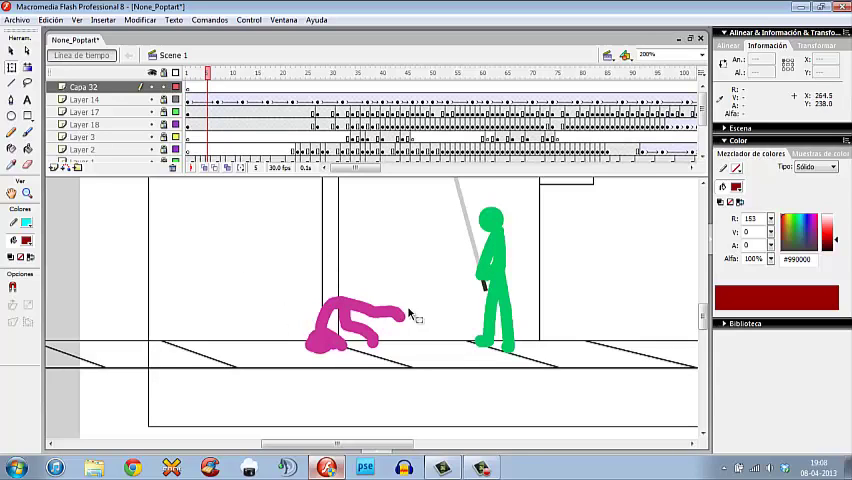
key("comma")
key("period")
key("period")
key("comma")
key("comma")
key("comma")
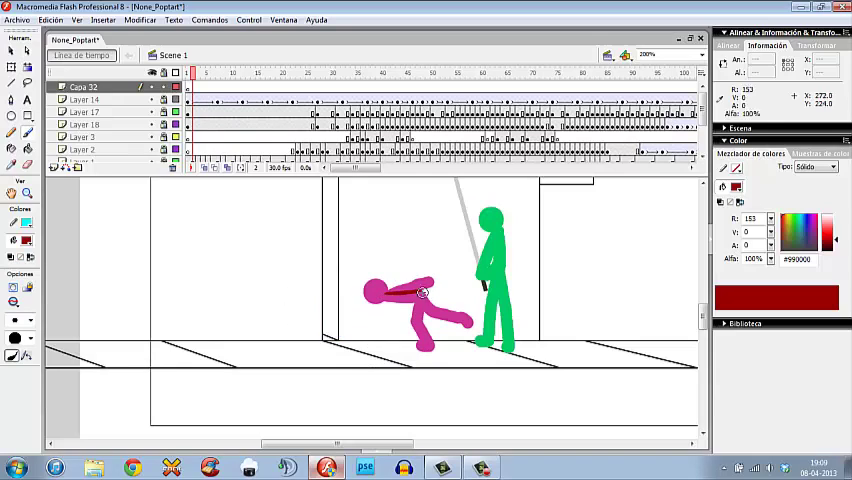
key("period")
key("period")
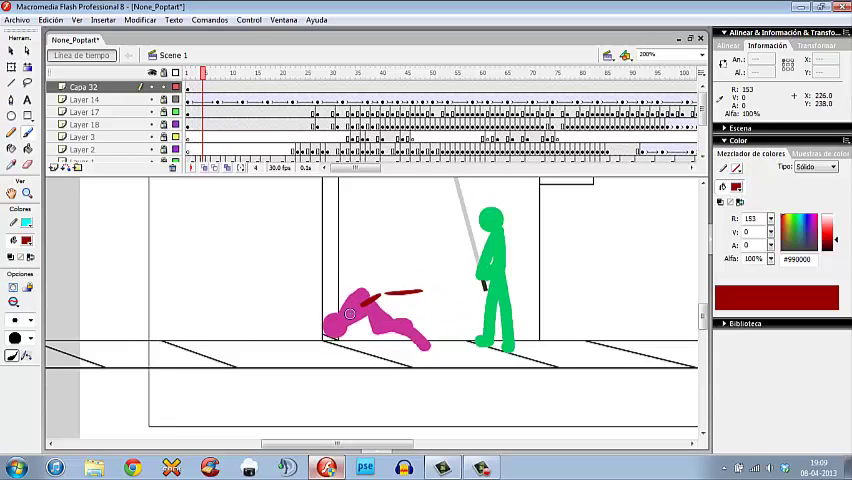
key("period")
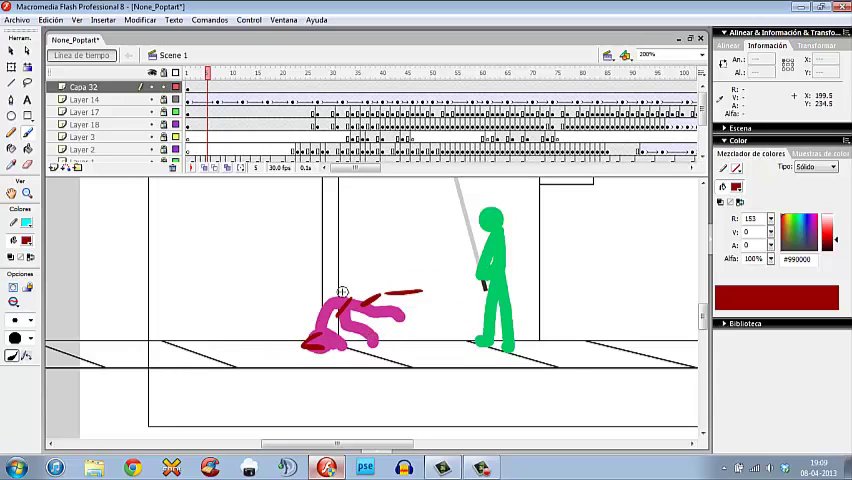
left_click_drag(330, 303, 303, 325)
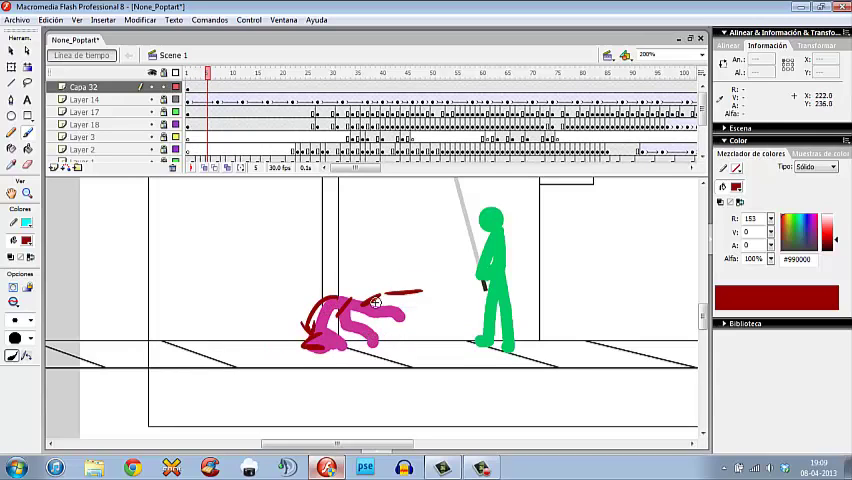
mouse_move(378, 240)
left_mouse_down()
mouse_move(343, 272)
mouse_move(290, 285)
left_mouse_up()
key("ctrl+z")
key("ctrl+z")
key("comma")
key("comma")
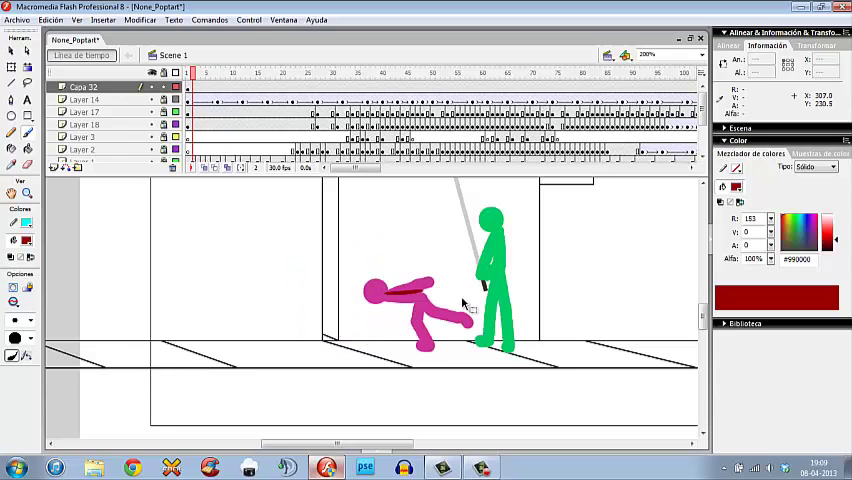
key("Return")
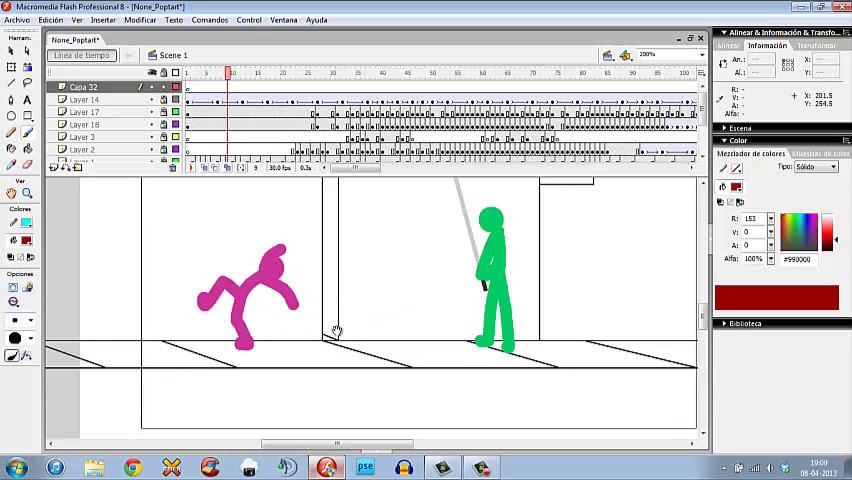
left_click_drag(336, 330, 430, 295)
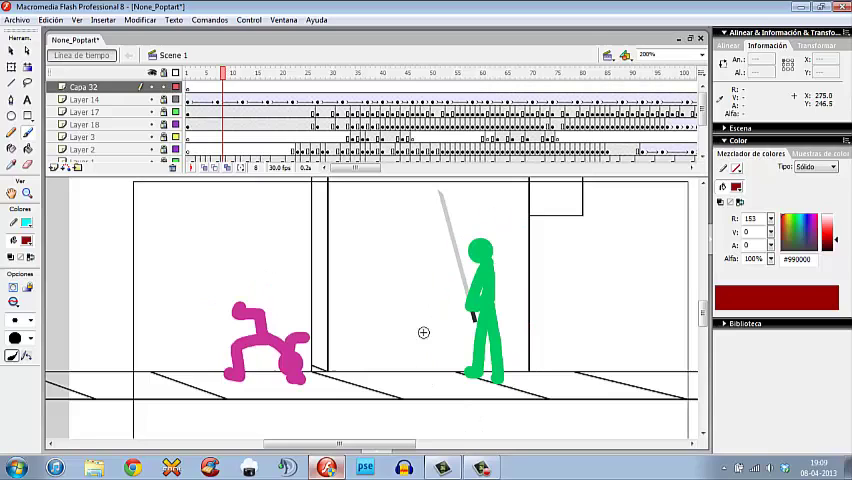
left_click_drag(547, 270, 500, 225)
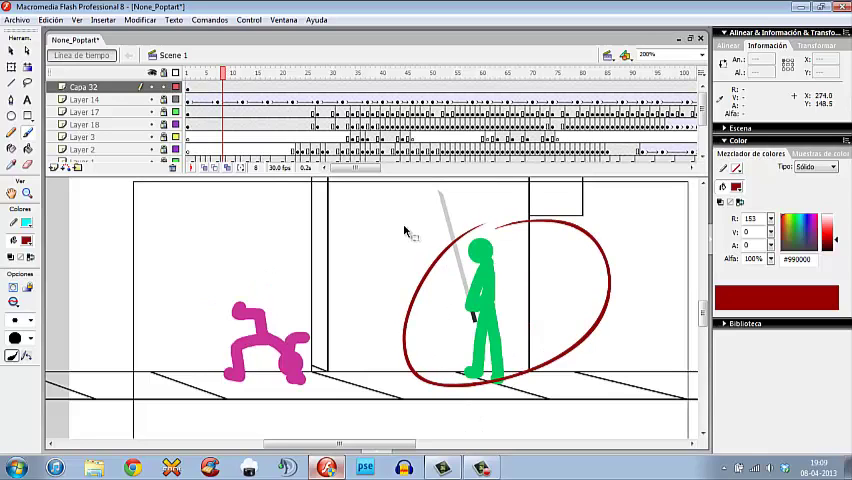
key("ctrl+z")
mouse_move(420, 200)
left_mouse_down()
mouse_move(400, 222)
mouse_move(498, 228)
mouse_move(542, 212)
mouse_move(555, 232)
left_mouse_up()
mouse_move(575, 200)
left_mouse_down()
mouse_move(580, 235)
mouse_move(600, 229)
left_mouse_up()
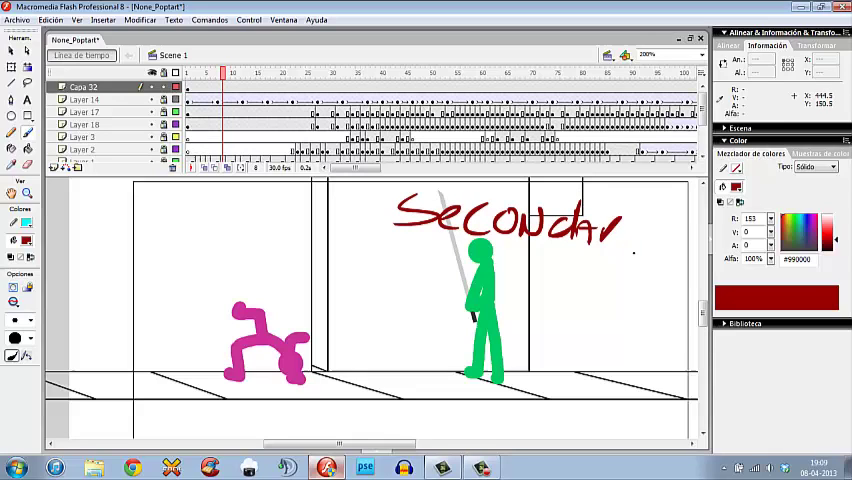
left_click_drag(625, 215, 635, 270)
mouse_move(510, 300)
left_mouse_down()
mouse_move(535, 275)
mouse_move(560, 305)
left_mouse_up()
mouse_move(590, 272)
left_mouse_down()
mouse_move(575, 302)
mouse_move(595, 283)
left_mouse_up()
mouse_move(600, 285)
left_mouse_down()
mouse_move(602, 310)
mouse_move(618, 302)
mouse_move(655, 320)
left_mouse_up()
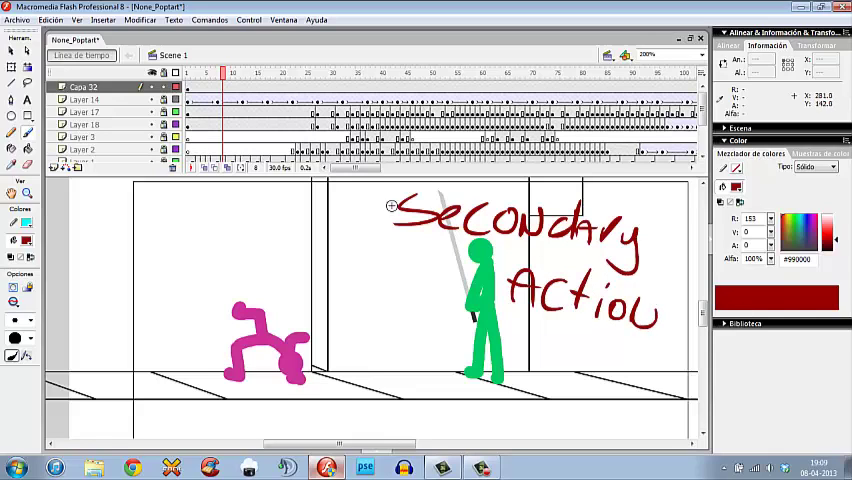
left_click_drag(385, 196, 683, 345)
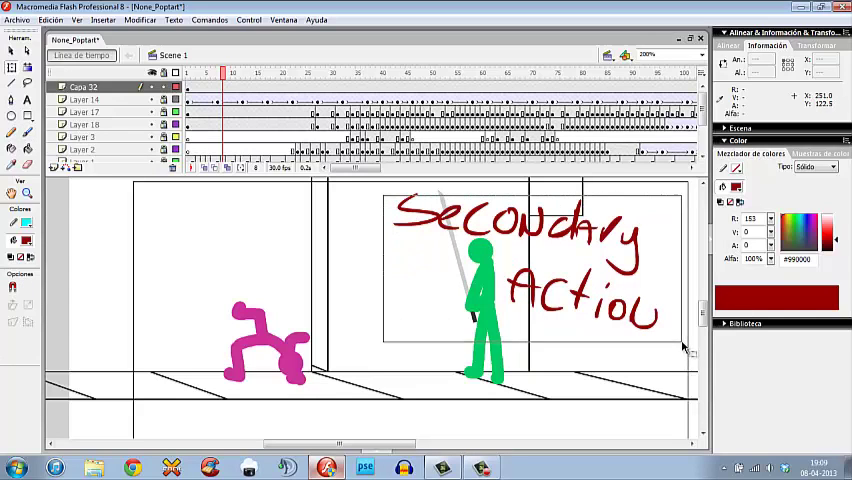
key("Delete")
left_click_drag(186, 288, 345, 382)
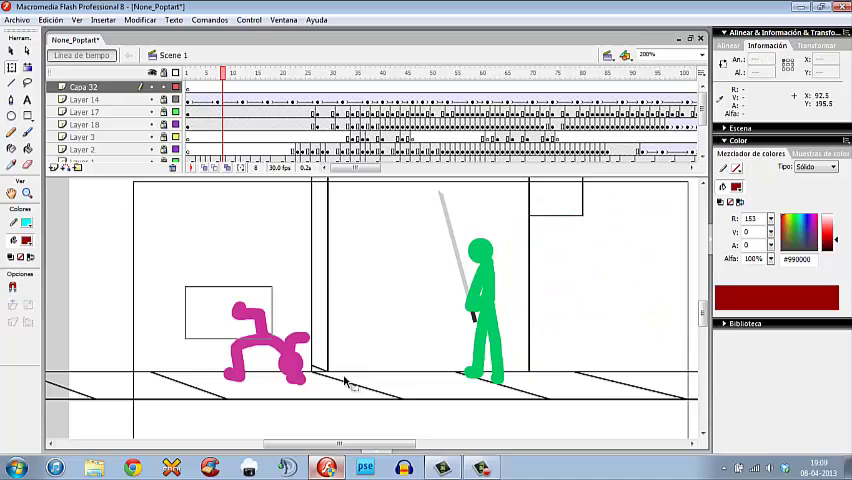
left_click_drag(388, 207, 580, 412)
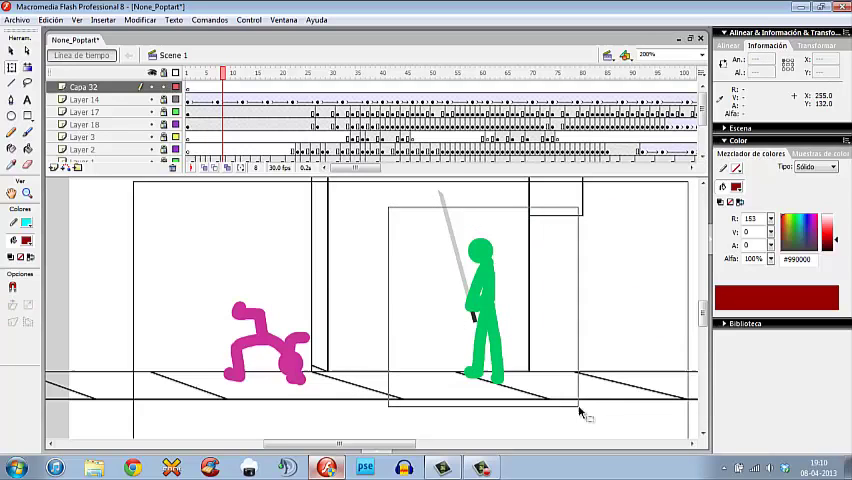
key("b")
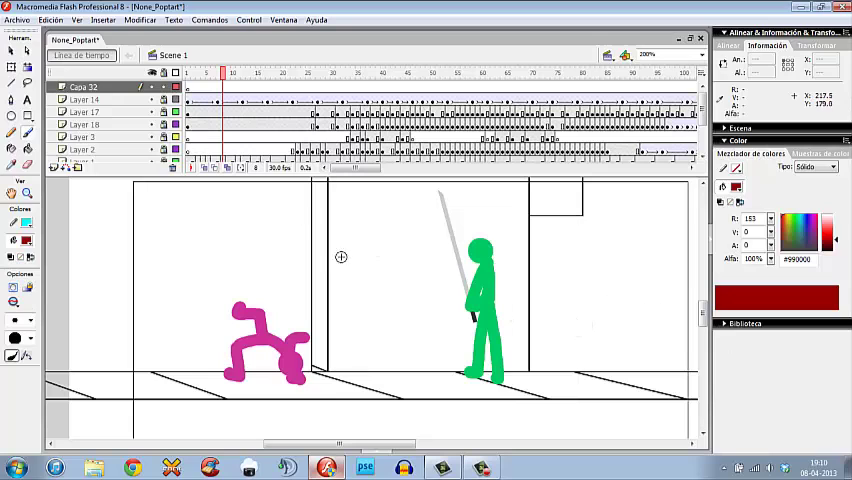
left_click_drag(366, 268, 345, 282)
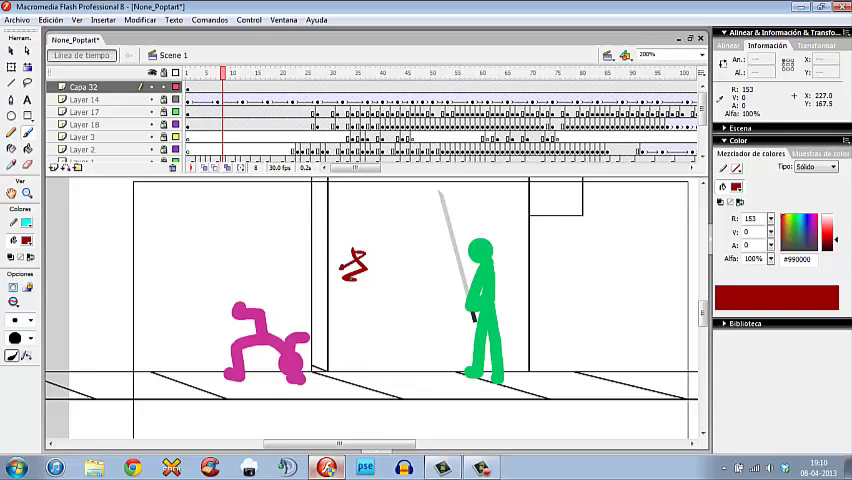
key("ctrl+z")
key("ctrl+z")
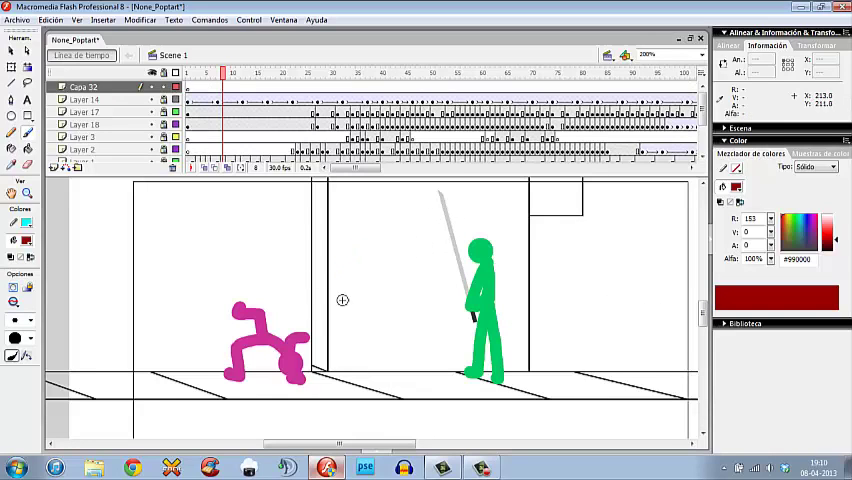
key("comma")
key("comma")
key("comma")
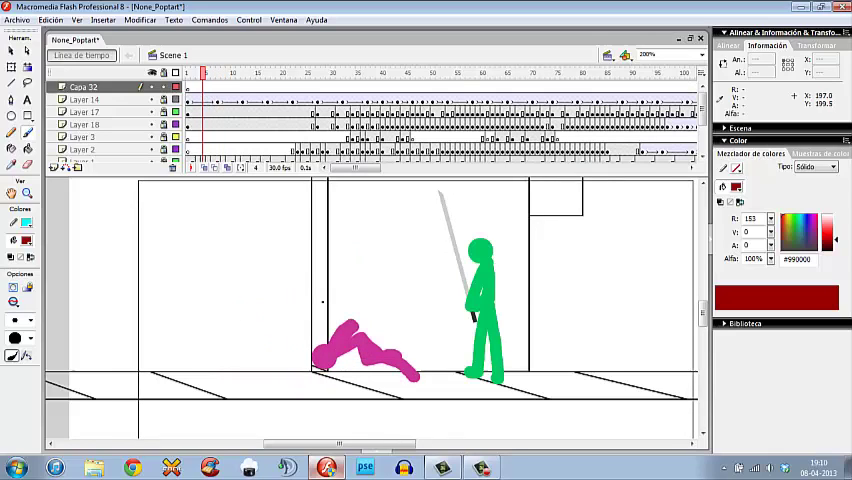
left_click_drag(318, 296, 300, 300)
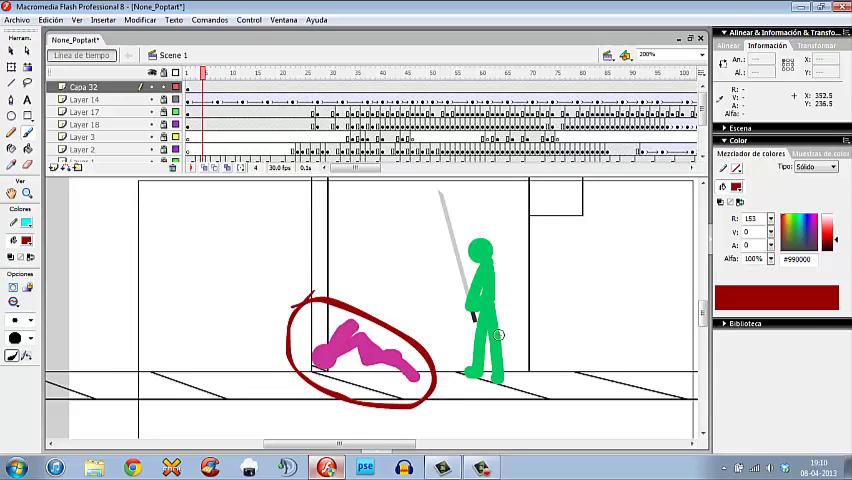
key("ctrl+z")
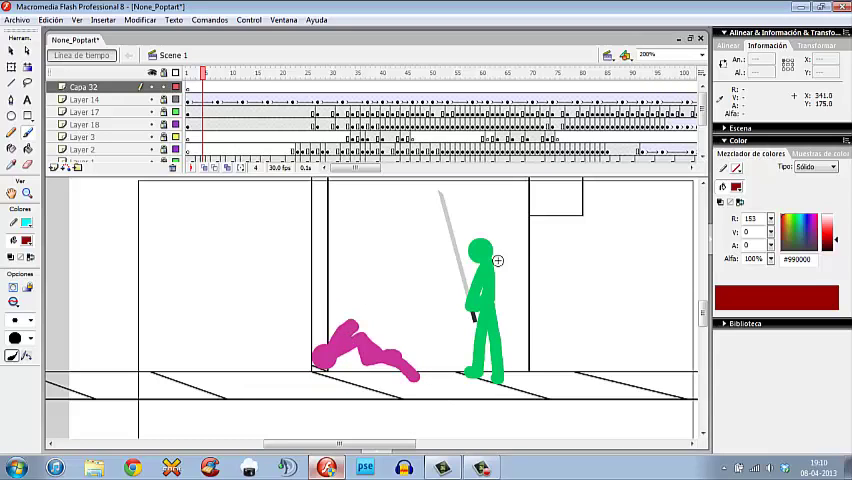
key("period")
Step: Step ahead to frame 12, recentre the view, and undo two stray red strokes
key("period")
key("period")
left_click_drag(412, 214, 473, 278)
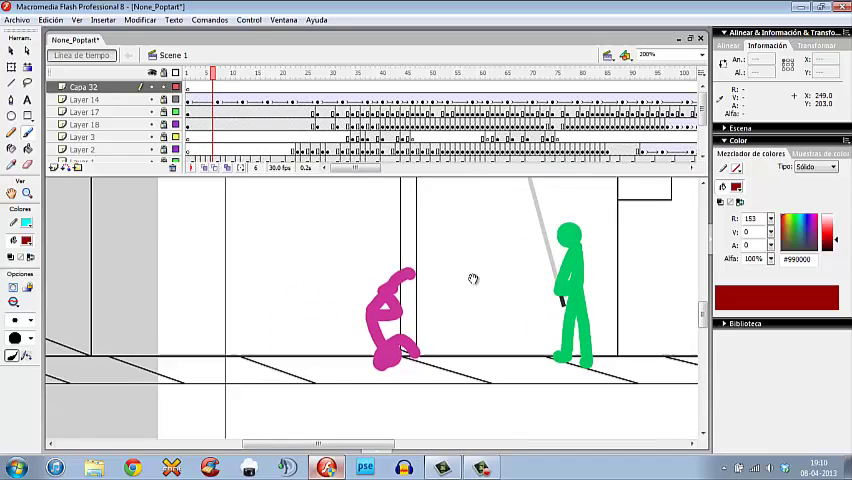
key("period")
key("period")
key("period")
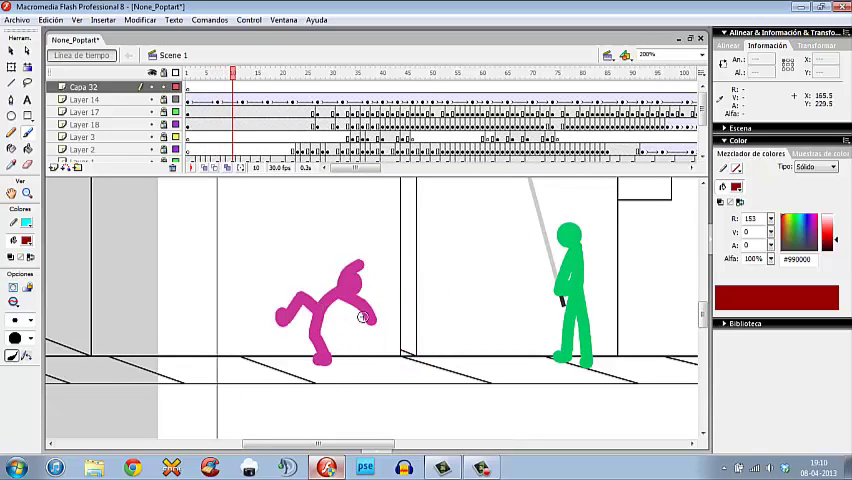
key("period")
key("period")
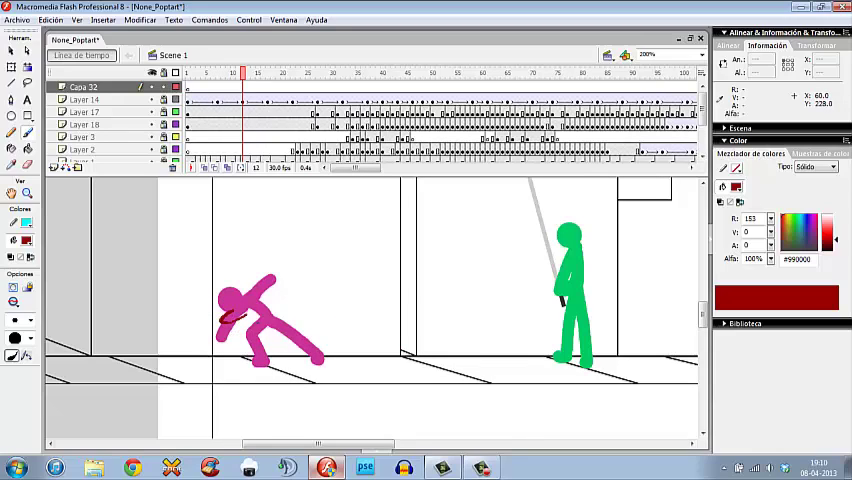
key("ctrl+z")
key("ctrl+z")
Step: Draw a red oval on the pink figure's chest and undo a stray mark above it
left_click_drag(228, 318, 222, 322)
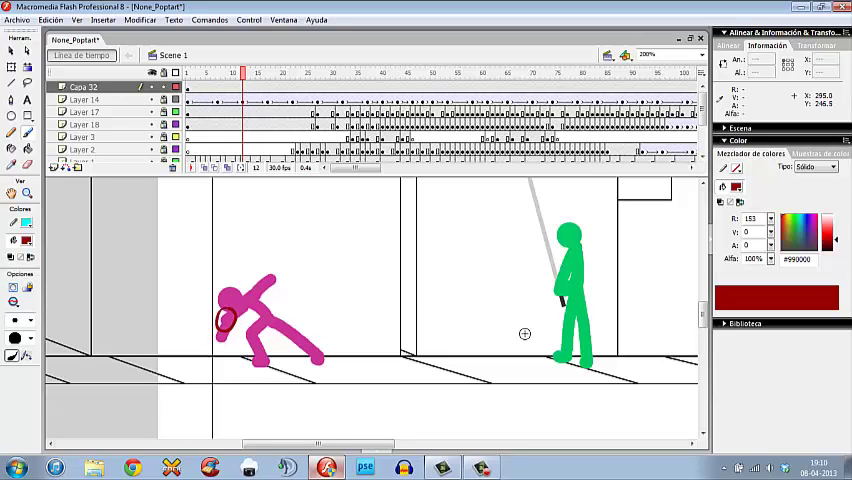
left_click_drag(372, 230, 324, 273)
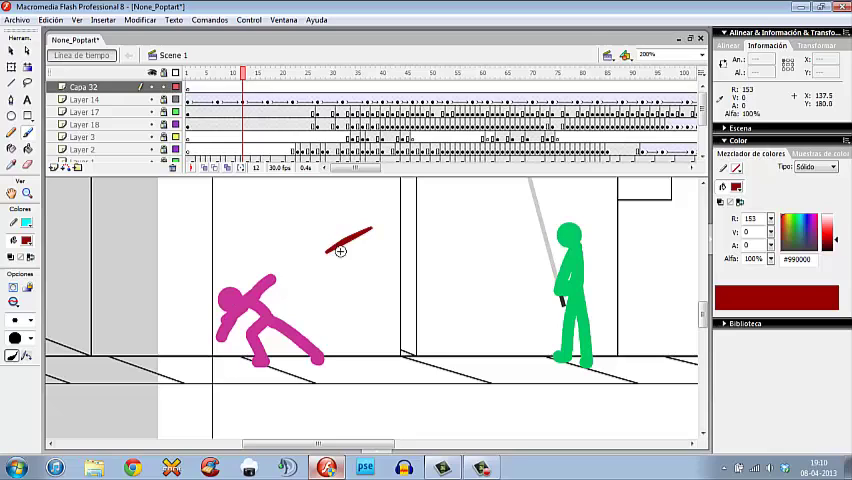
key("ctrl+z")
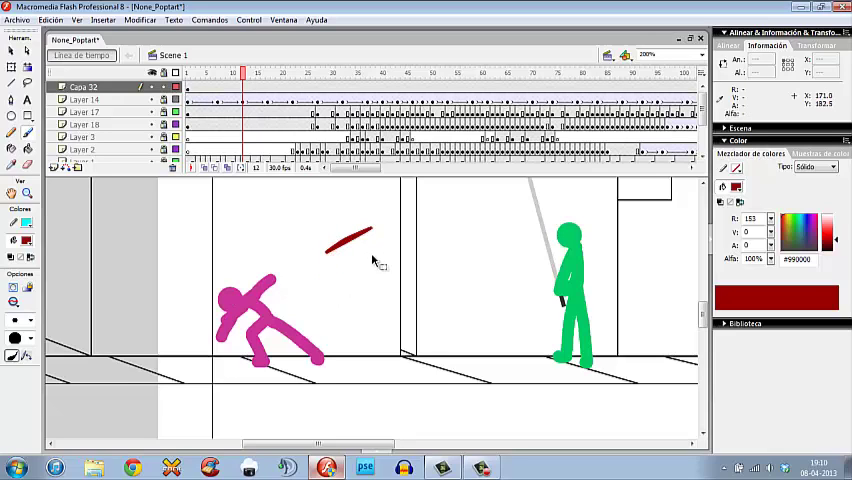
key("ctrl+z")
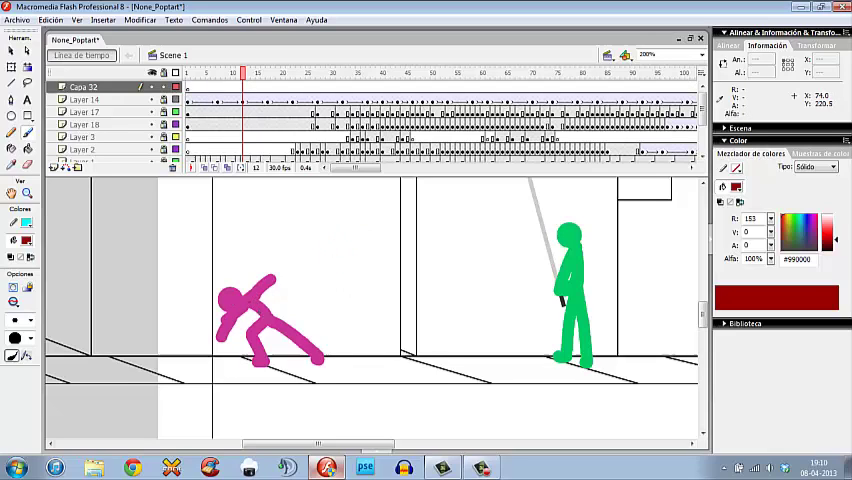
Step: Zoom in on the pink figure's chest and delete the red oval
key("z")
left_click(248, 306)
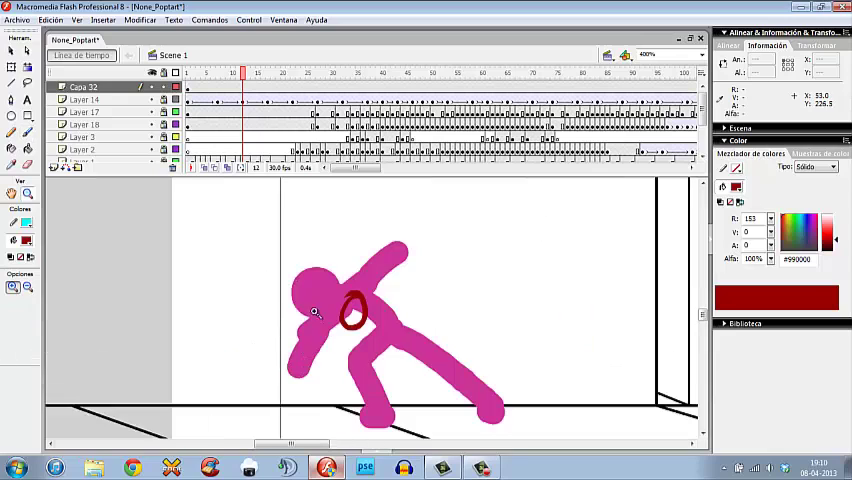
left_click(330, 320)
left_click_drag(450, 318, 432, 297)
key("v")
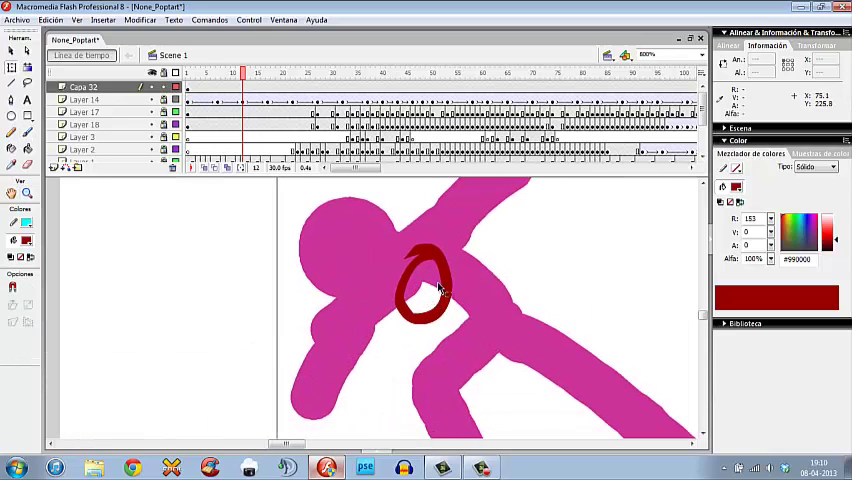
left_click(422, 290)
key("Delete")
Step: Eyedrop the figure's pink, brush over the arm gap, and advance to frame 14
left_click(25, 241)
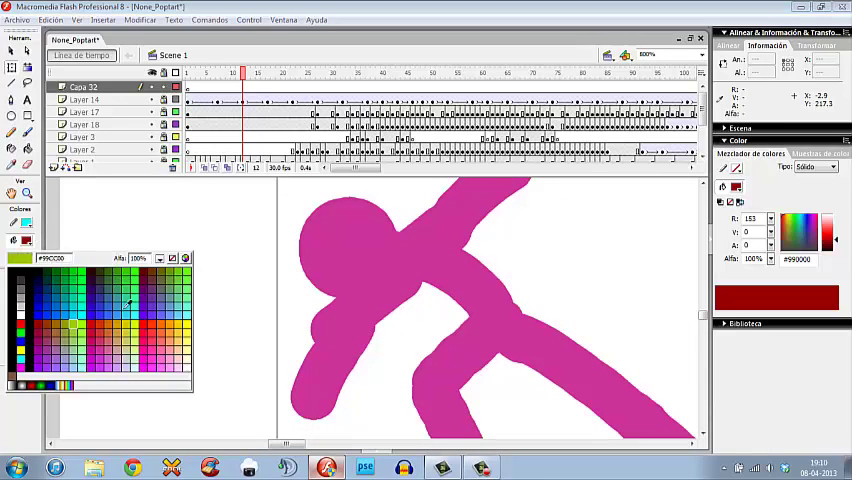
left_click(371, 295)
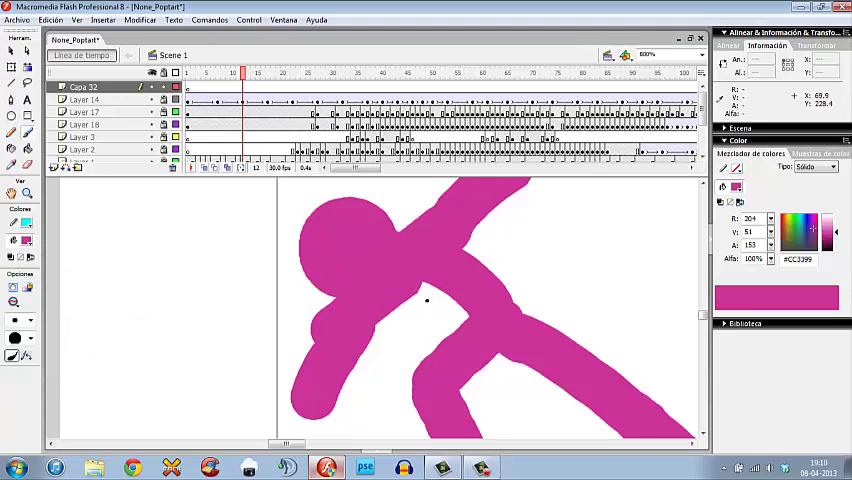
left_click_drag(426, 300, 432, 293)
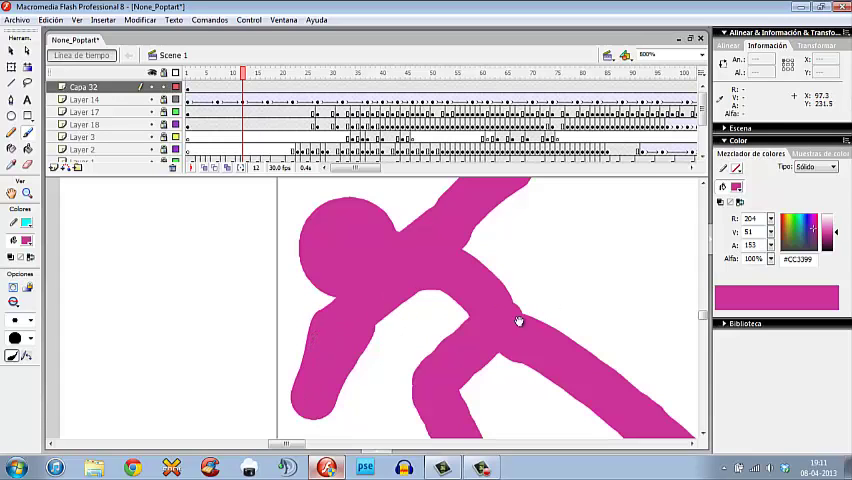
left_click_drag(518, 322, 451, 356)
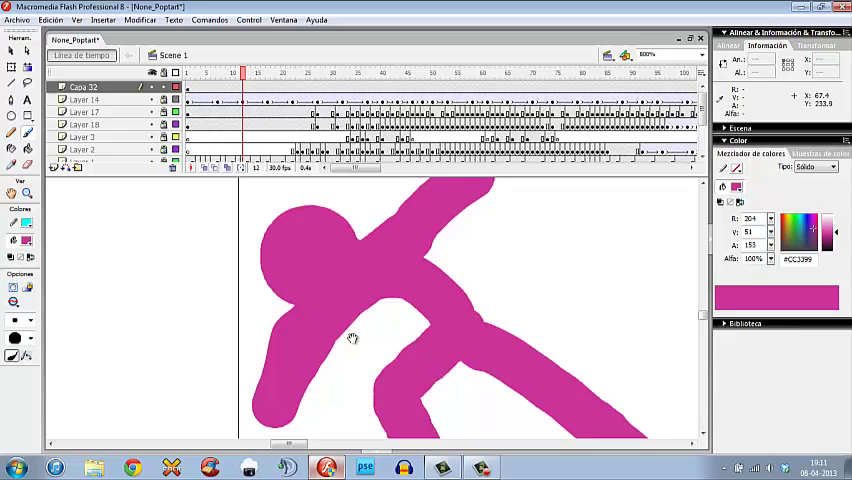
mouse_move(350, 340)
left_mouse_down()
mouse_move(409, 273)
mouse_move(360, 240)
left_mouse_up()
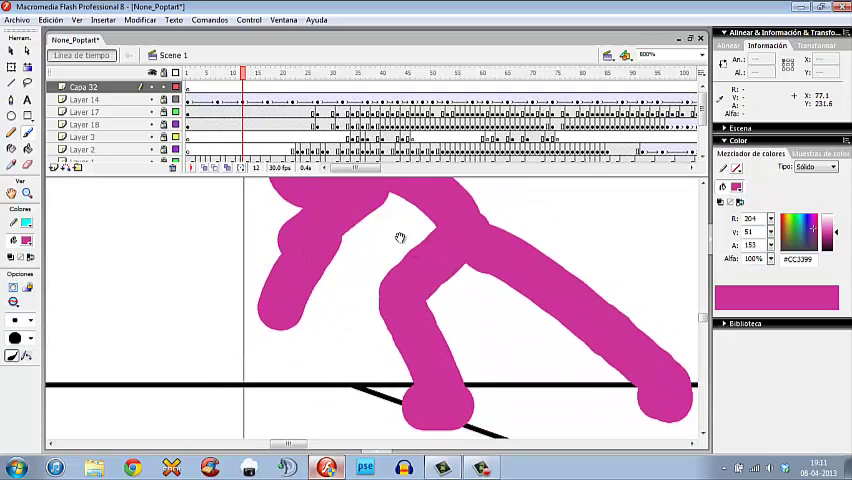
left_click_drag(400, 238, 437, 257)
key("period")
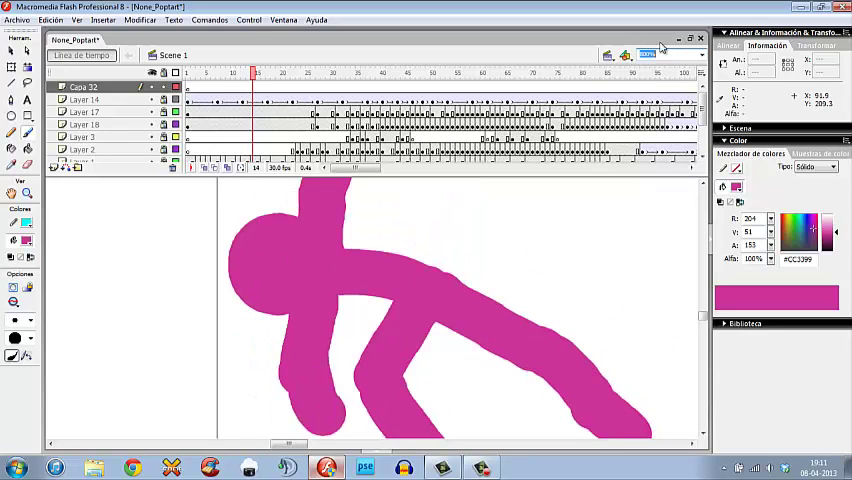
Step: Zoom out, select the pink figure's foot, and set the fill colour to dark red #990000
left_click(660, 48)
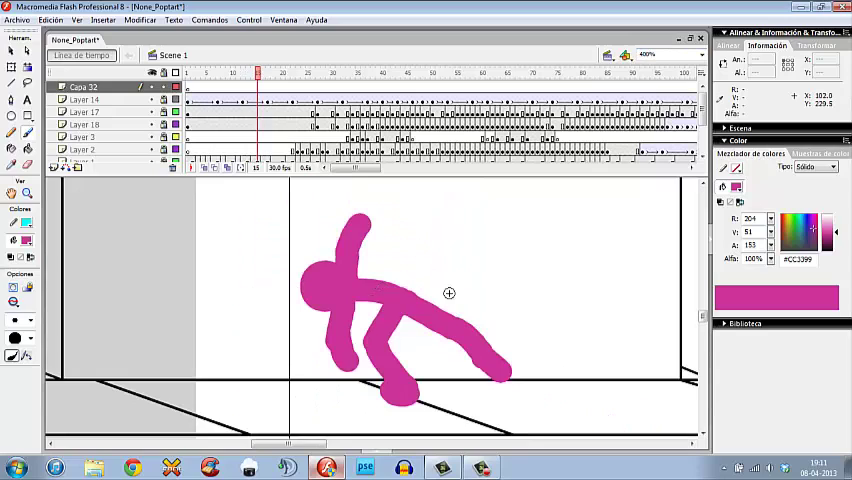
key("comma")
key("period")
key("v")
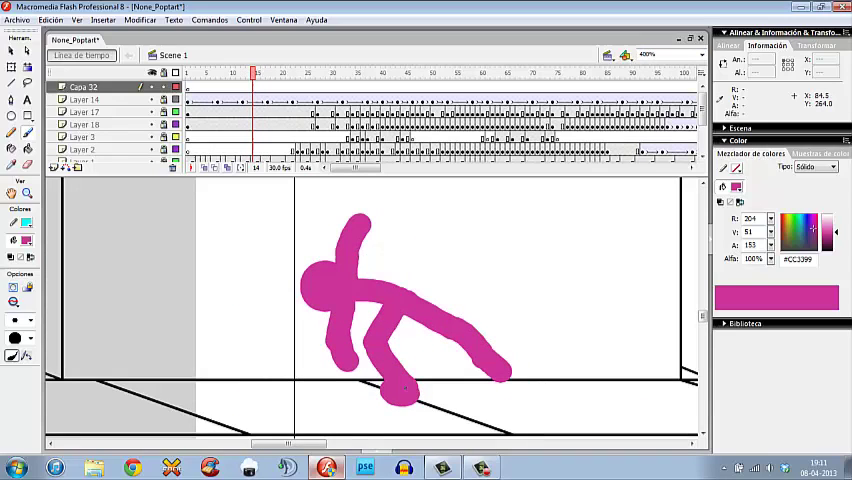
left_click(400, 392)
left_click(26, 240)
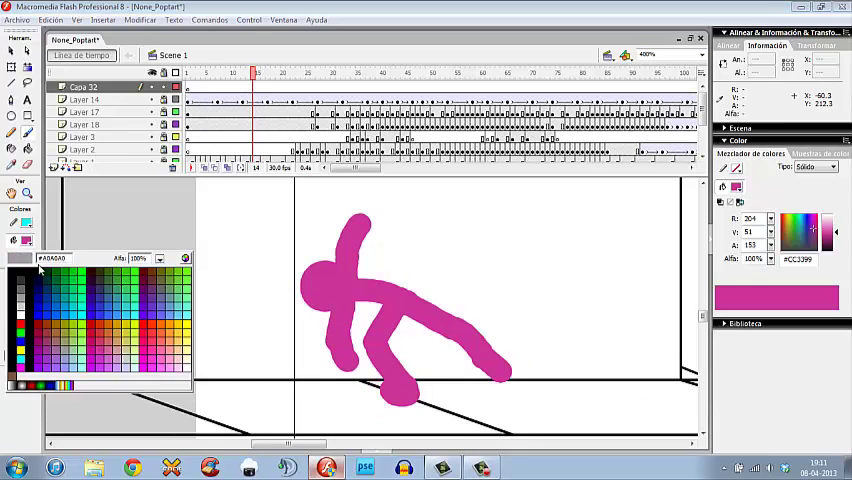
left_click(40, 322)
Step: Step back a frame, then draw and undo red circles around the green figure's feet
key("comma")
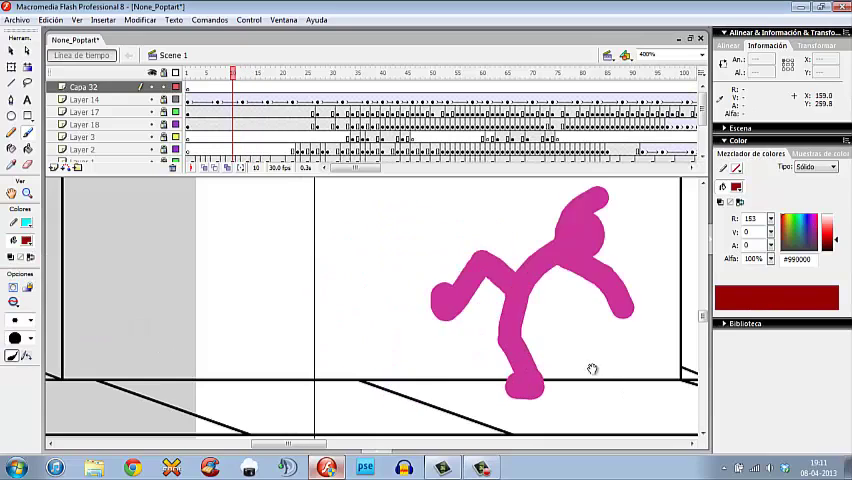
mouse_move(554, 397)
left_mouse_down()
mouse_move(330, 290)
mouse_move(441, 330)
left_mouse_up()
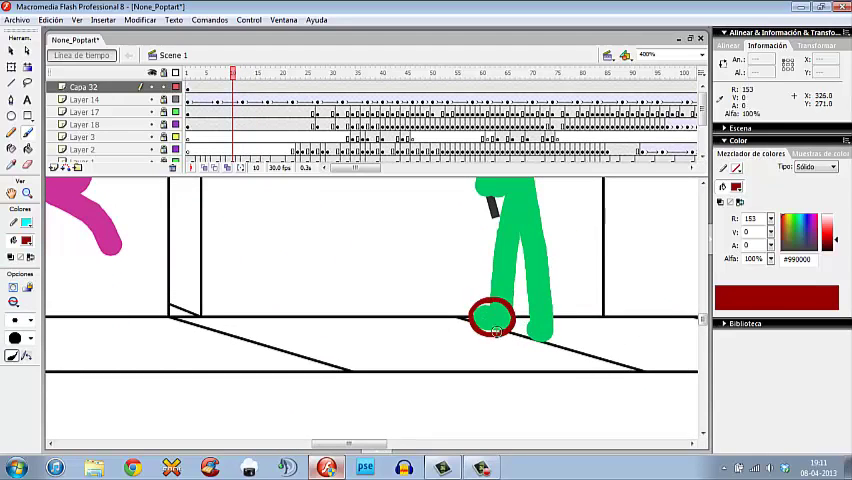
key("ctrl+z")
left_click_drag(470, 300, 508, 336)
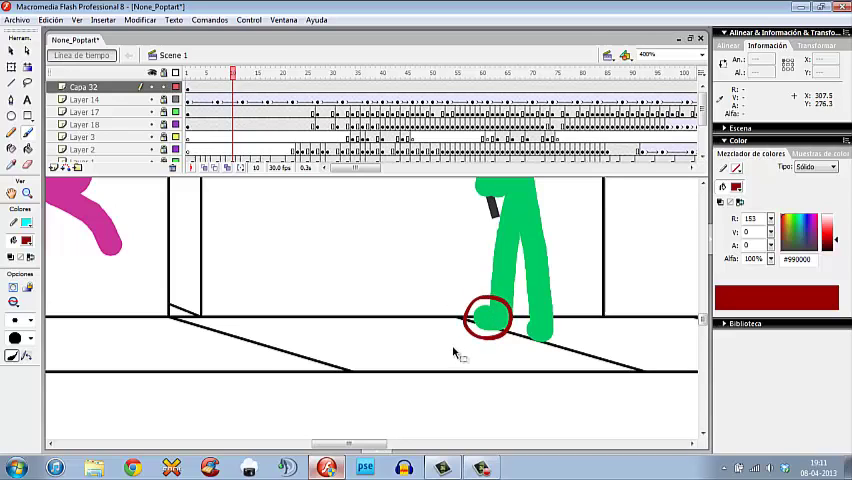
key("ctrl+z")
mouse_move(500, 304)
left_mouse_down()
mouse_move(505, 330)
mouse_move(548, 345)
left_mouse_up()
key("ctrl+z")
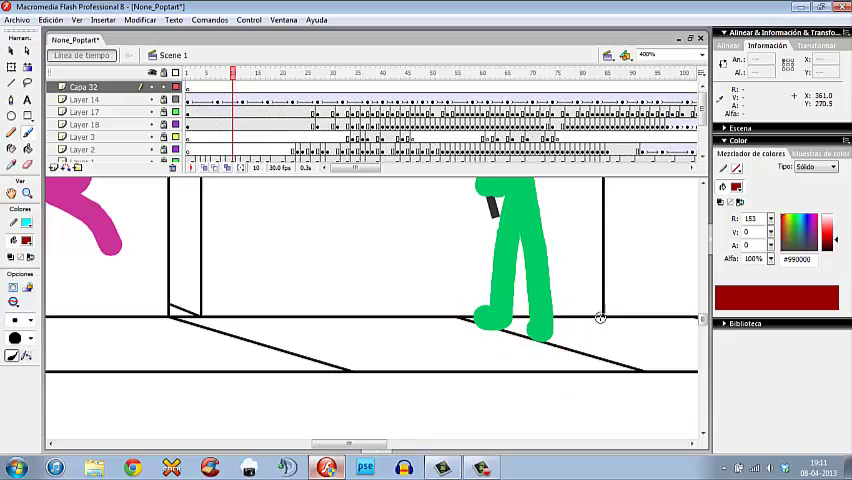
Step: Sketch and undo red strokes beside the archer and around each foot, ending on frame 10
left_click_drag(605, 300, 598, 340)
left_click_drag(600, 258, 575, 320)
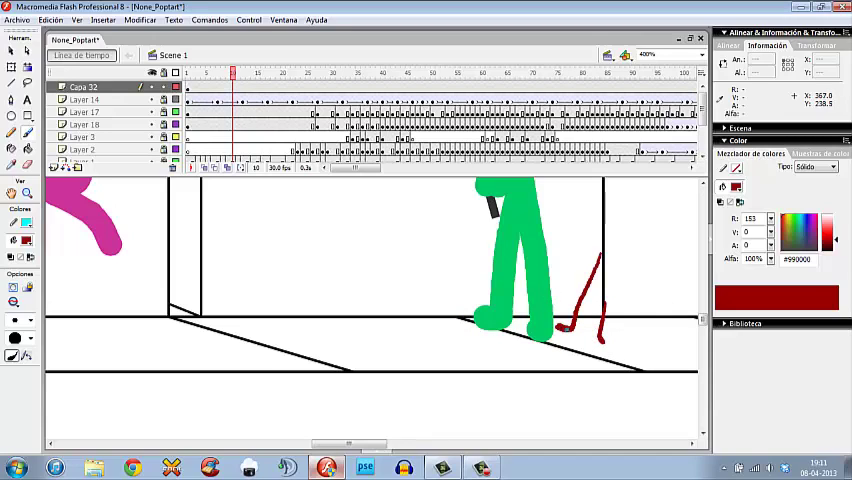
key("ctrl+z")
key("ctrl+z")
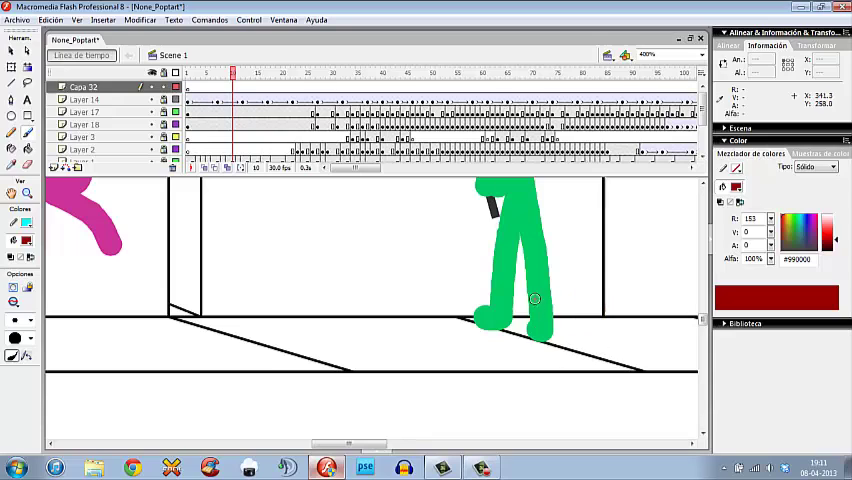
left_click_drag(535, 300, 537, 302)
key("ctrl+z")
left_click_drag(480, 272, 465, 297)
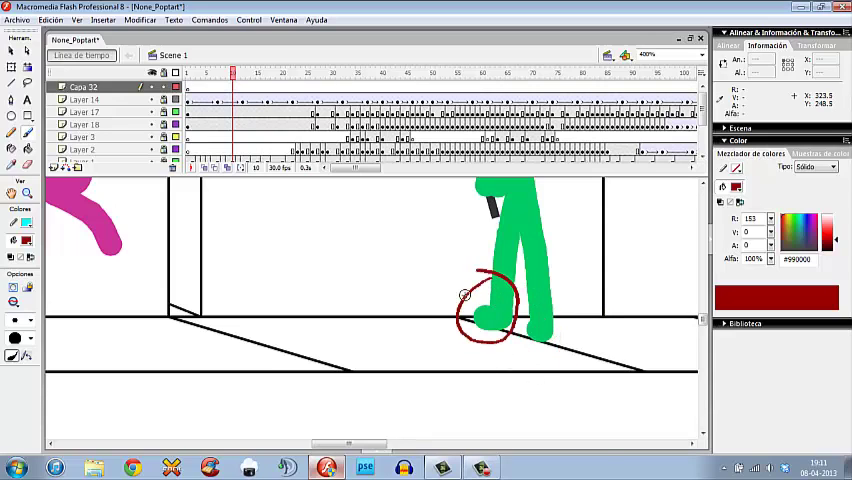
key("ctrl+z")
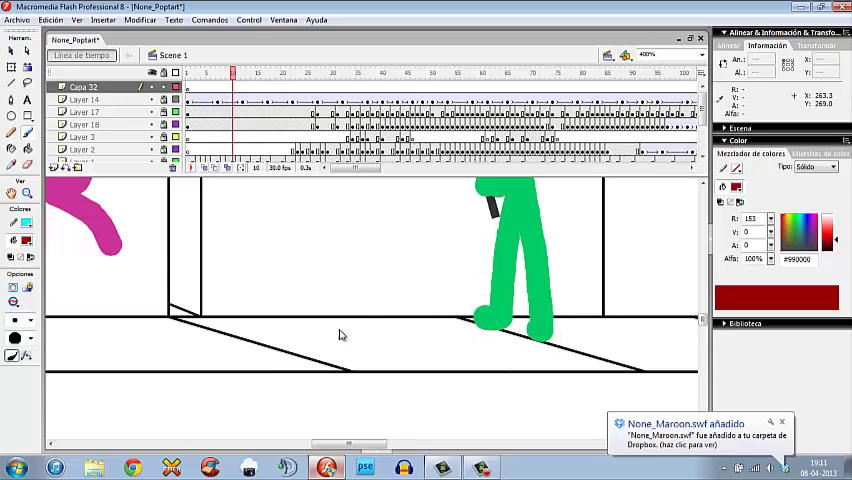
mouse_move(340, 334)
left_mouse_down()
mouse_move(457, 325)
mouse_move(277, 361)
left_mouse_up()
key("period")
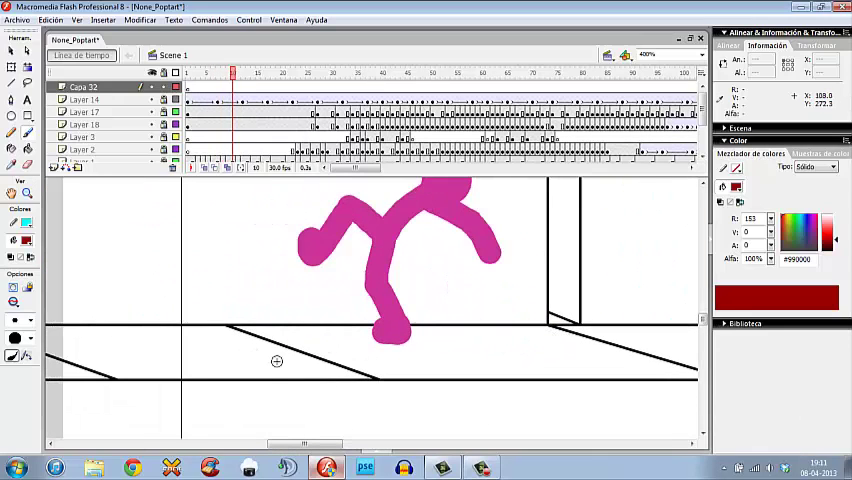
key("period")
key("period")
key("period")
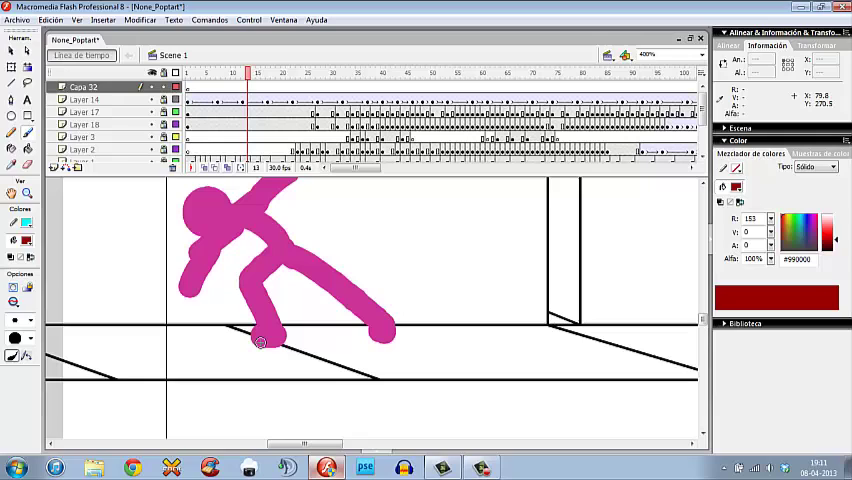
key("period")
key("period")
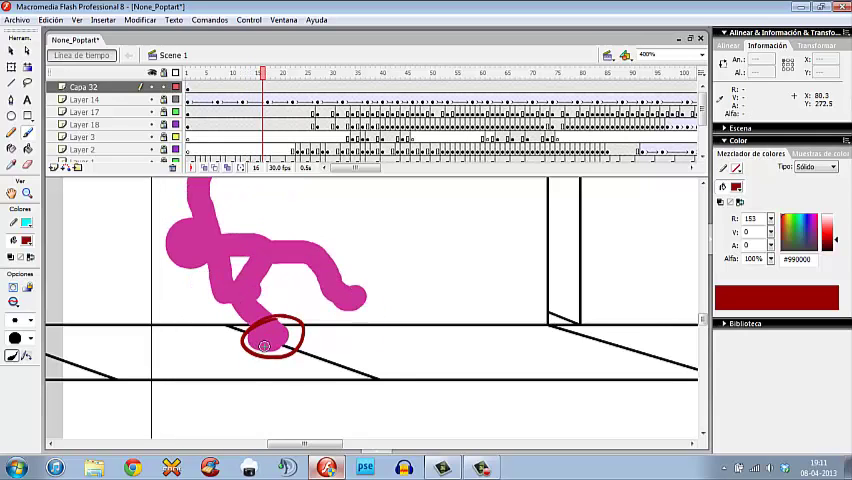
mouse_move(270, 335)
left_mouse_down()
mouse_move(262, 350)
mouse_move(365, 385)
left_mouse_up()
key("comma")
key("comma")
left_click_drag(290, 366, 370, 395)
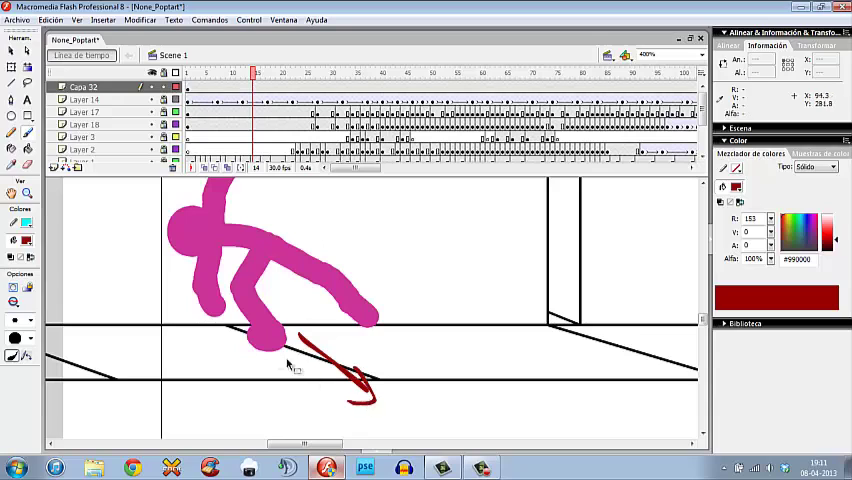
key("ctrl+z")
key("ctrl+z")
left_click_drag(243, 333, 362, 331)
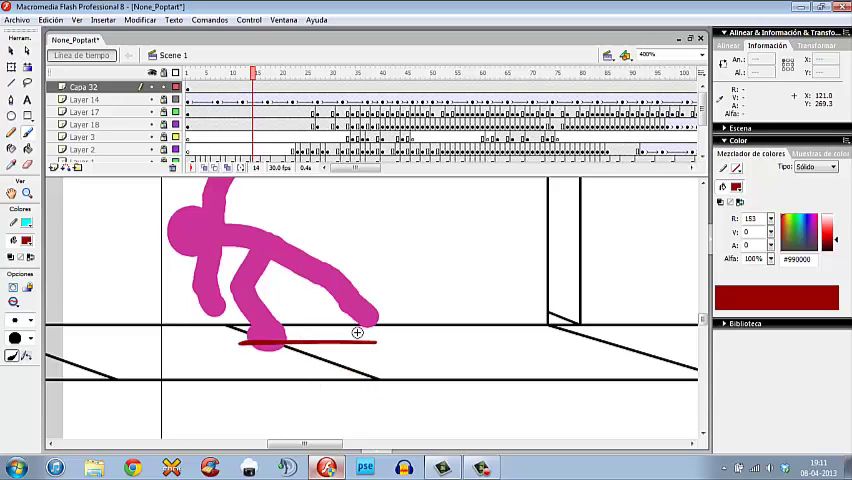
key("ctrl+z")
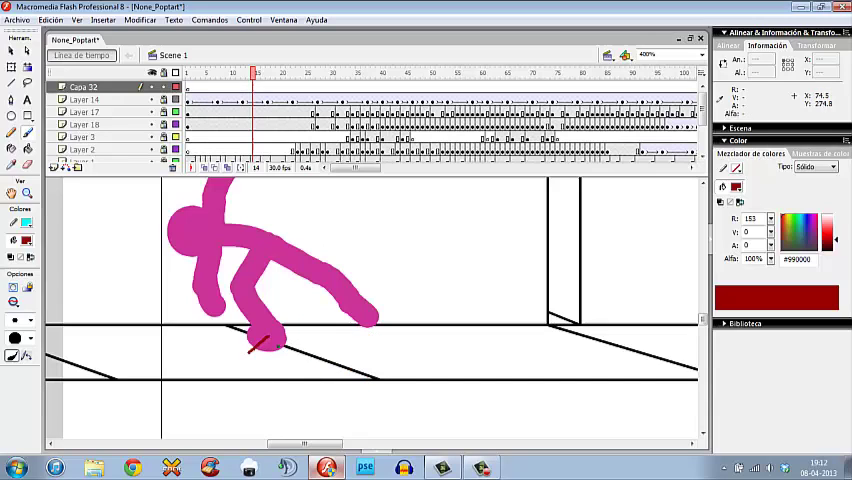
mouse_move(249, 345)
left_mouse_down()
mouse_move(280, 360)
mouse_move(268, 352)
left_mouse_up()
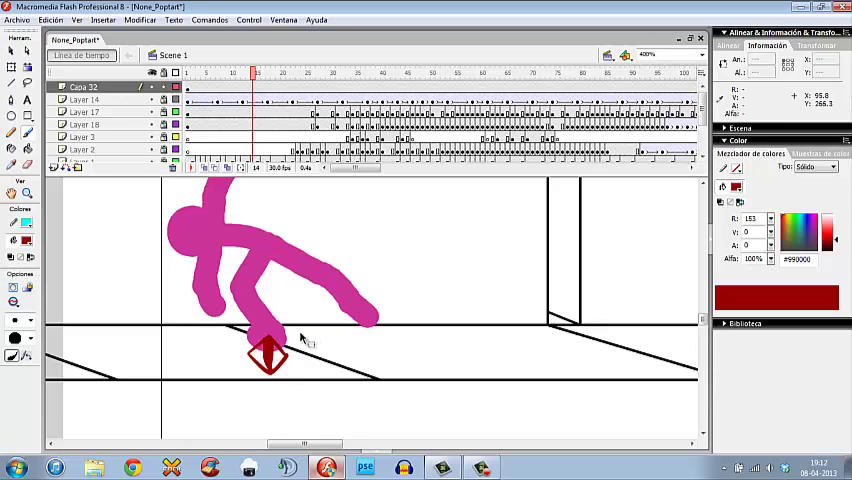
key("ctrl+z")
key("ctrl+z")
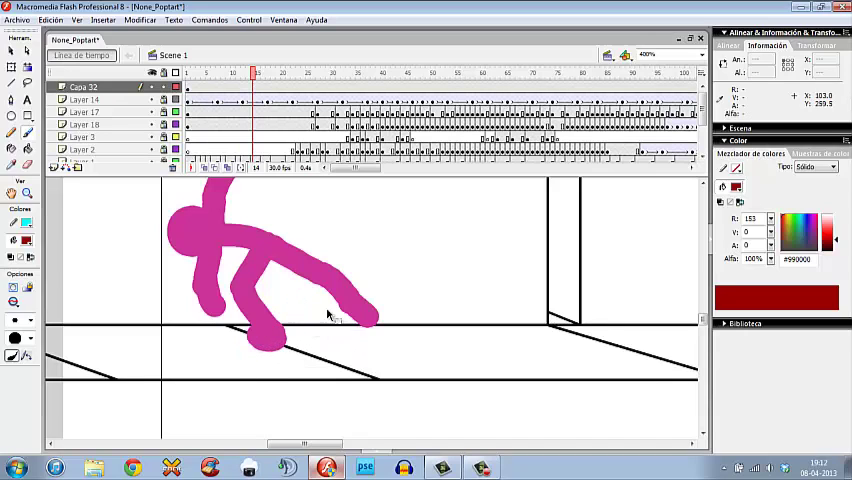
Step: Step through the frames, then circle and undo a red mark on the back leg
key("comma")
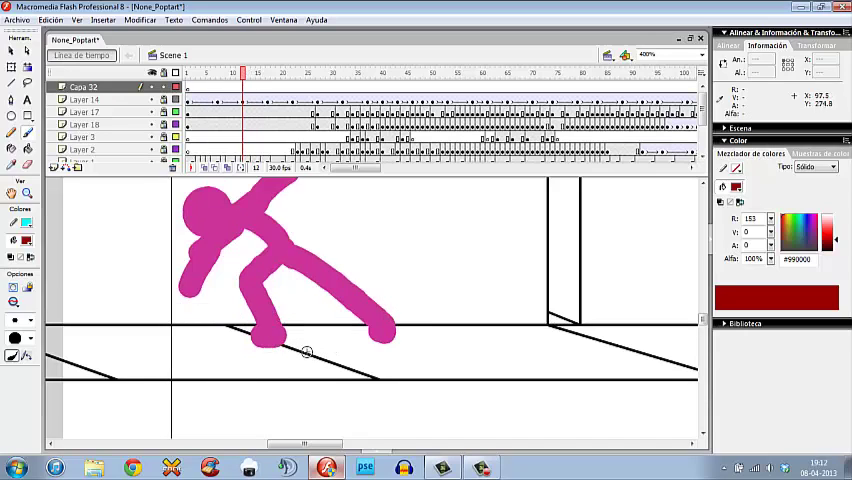
key("comma")
key("comma")
key("period")
key("period")
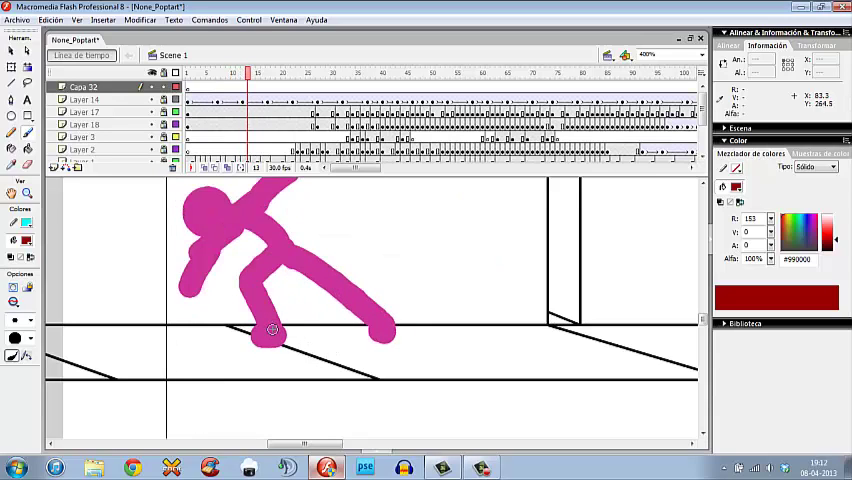
key("period")
key("period")
key("period")
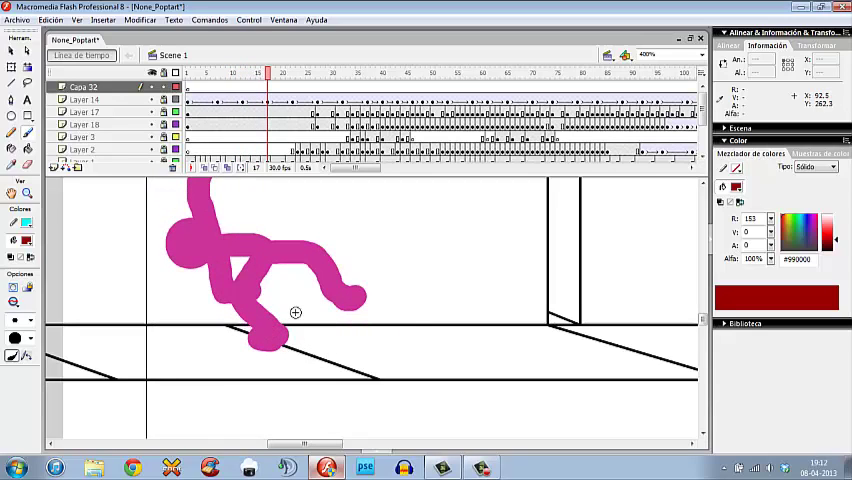
key("period")
scroll(392, 339, "down", 2)
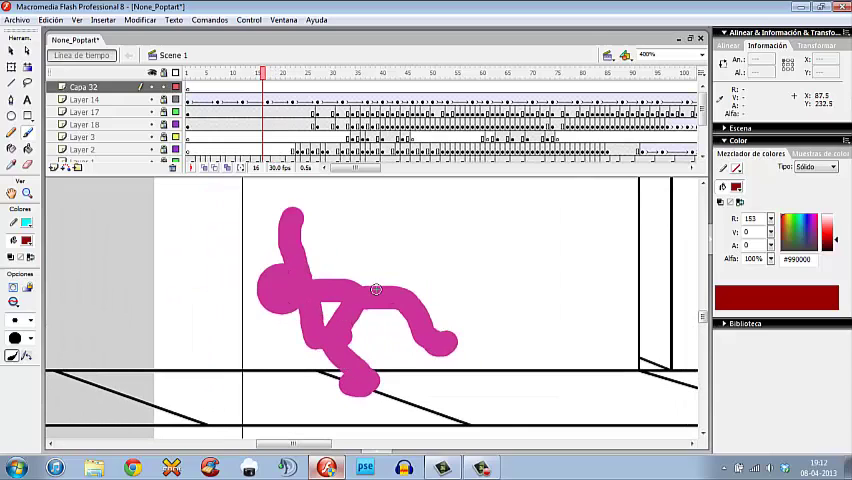
key("period")
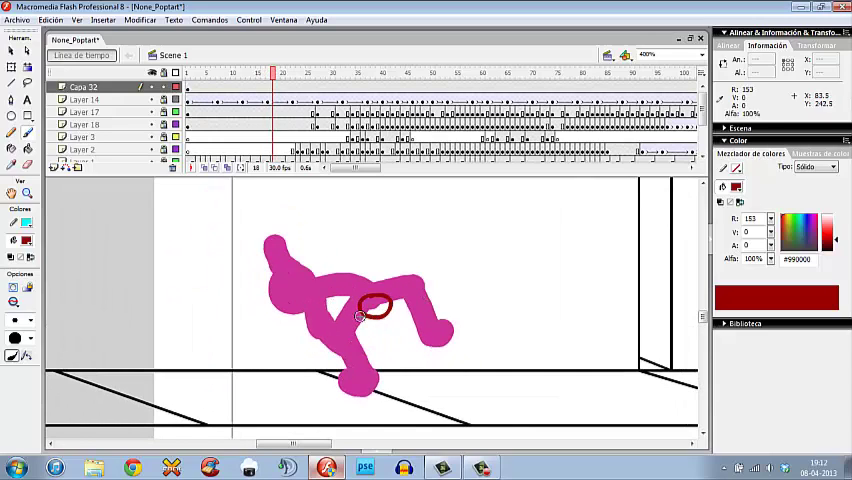
left_click_drag(305, 330, 330, 340)
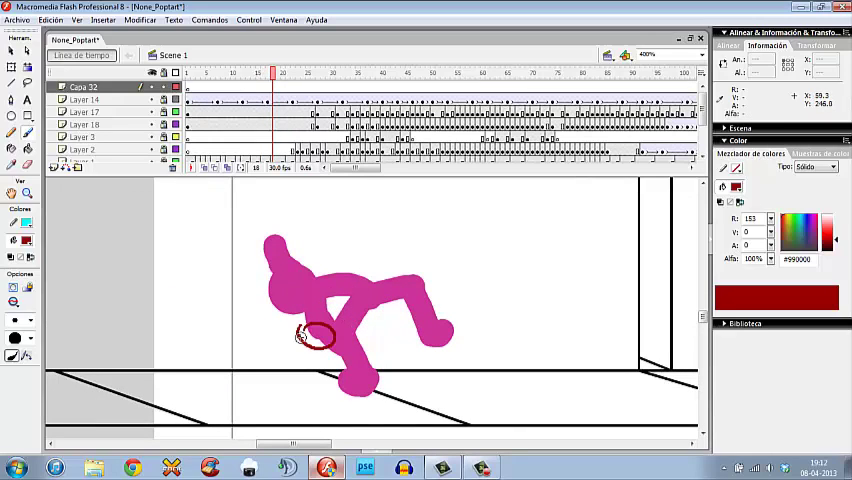
key("ctrl+z")
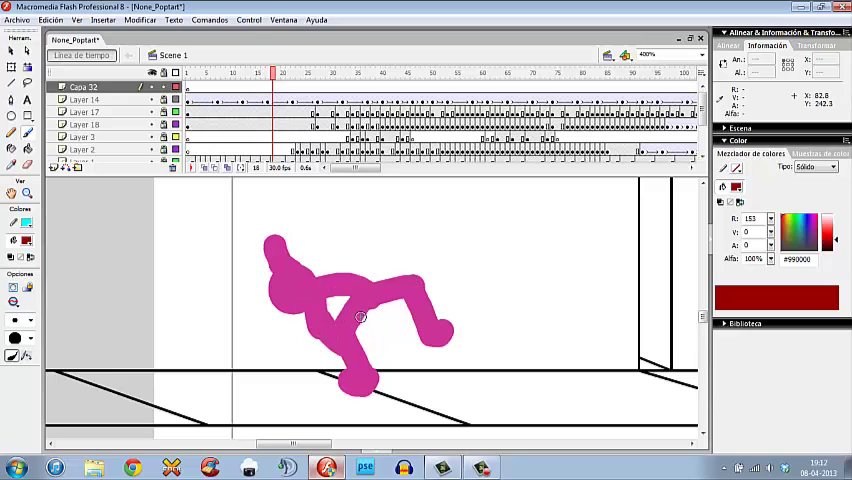
Step: Advance frames, sketch and undo red marks near the hand, and stop at frame 24
key("period")
key("period")
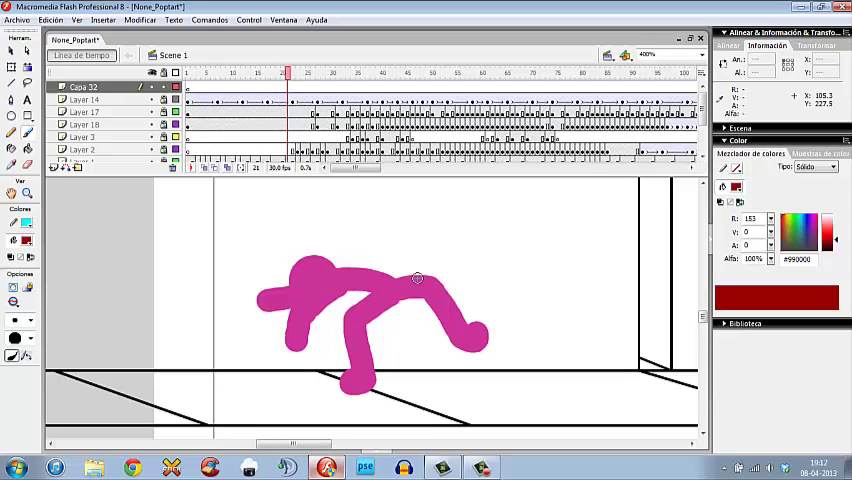
key("period")
key("period")
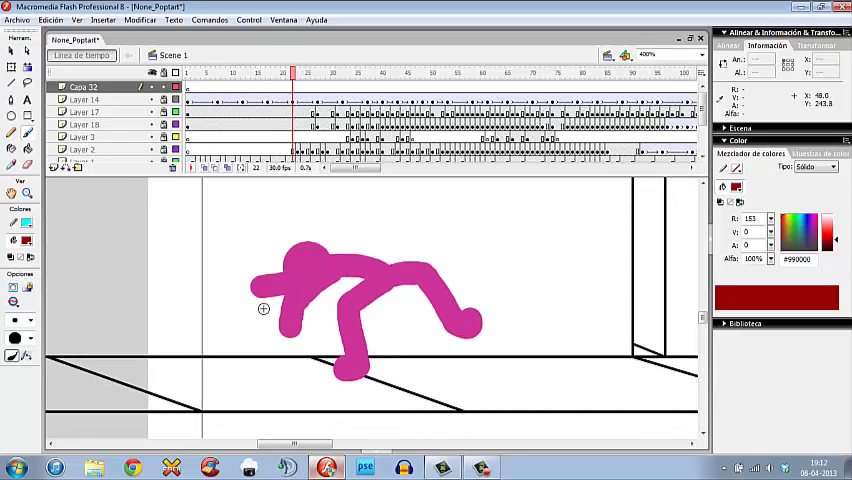
left_click_drag(262, 262, 310, 318)
key("ctrl+z")
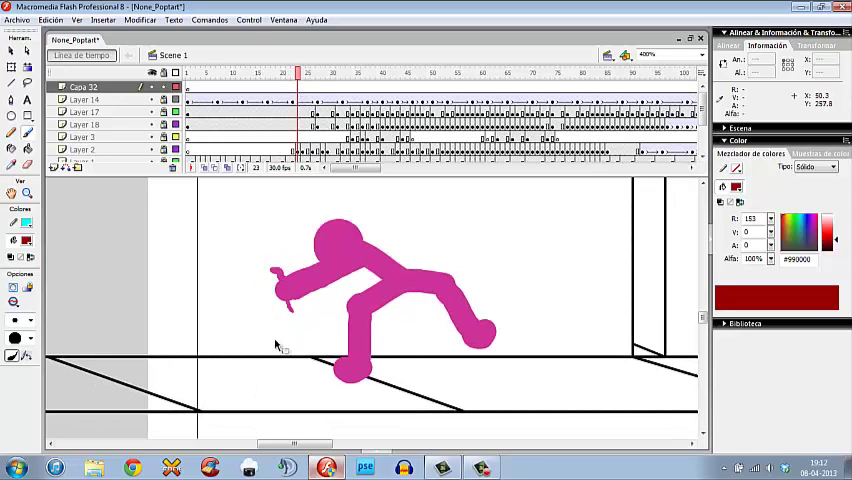
left_click_drag(262, 266, 300, 300)
key("ctrl+z")
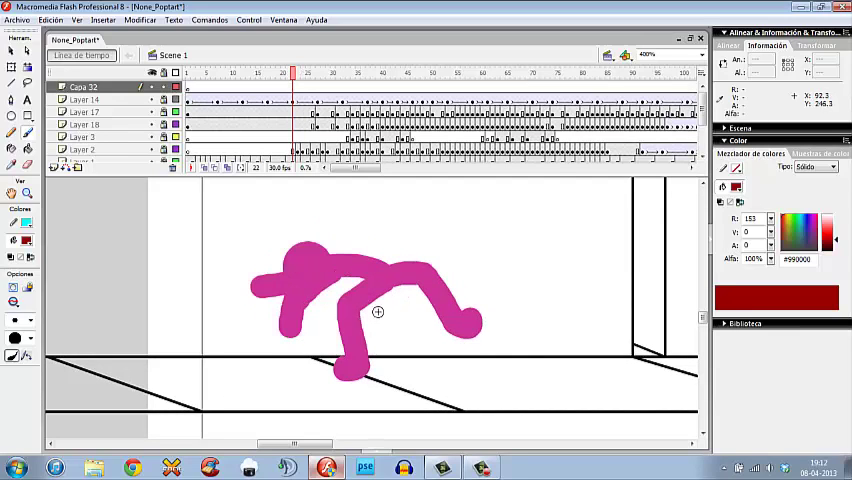
key("period")
Step: Step forward a few frames, then try and undo red circles on the head and hip
key("comma")
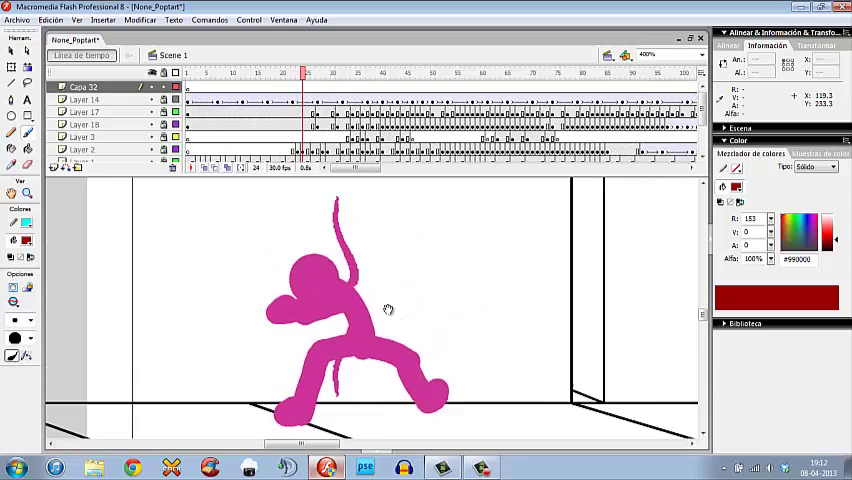
scroll(398, 288, "up", 2)
key("period")
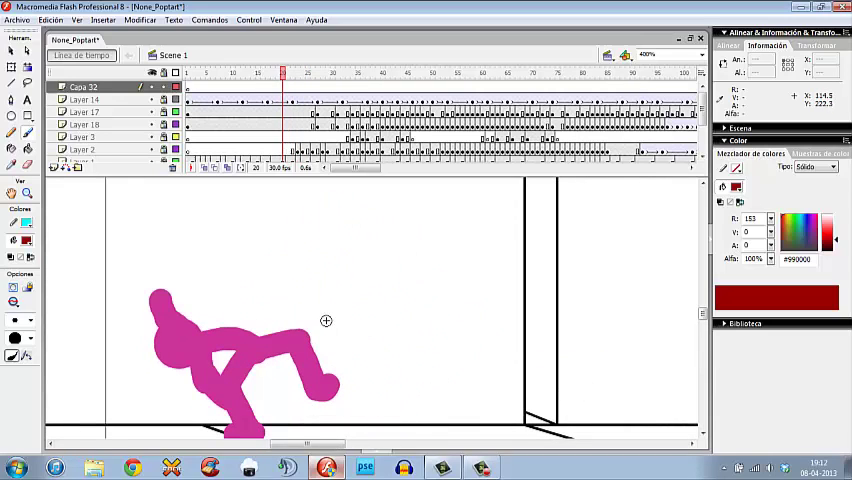
key("period")
key("period")
key("period")
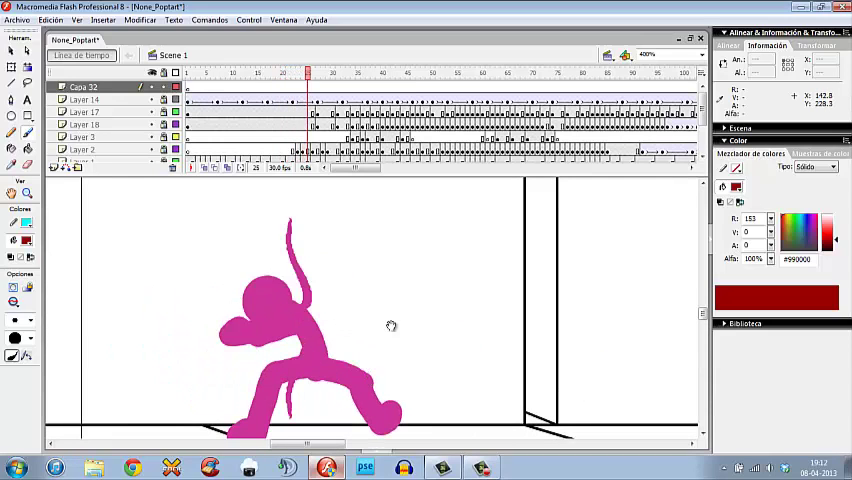
key("period")
key("period")
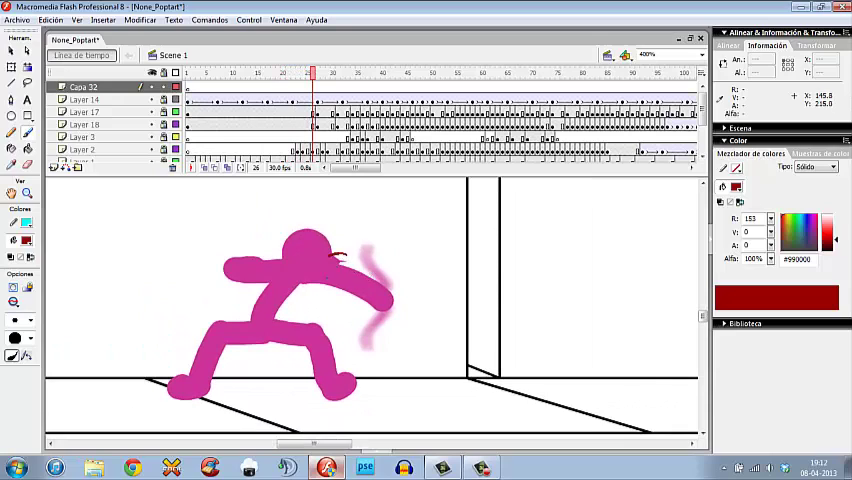
left_click_drag(340, 256, 342, 258)
key("ctrl+z")
left_click_drag(272, 332, 278, 348)
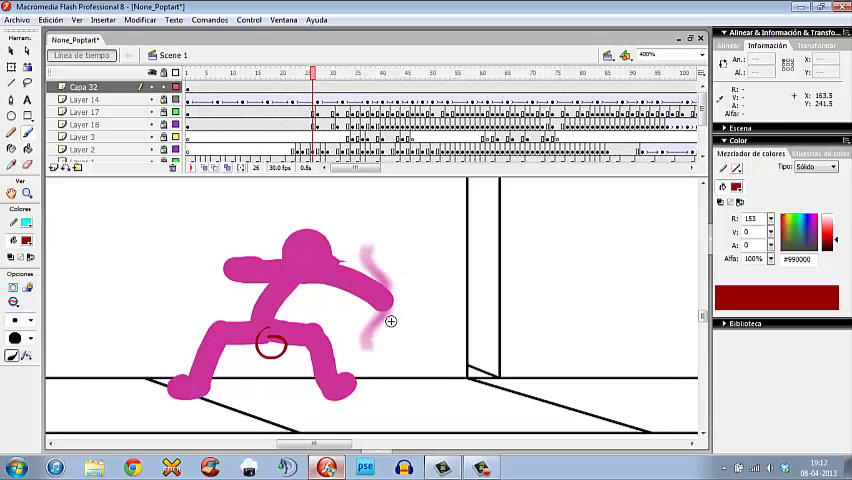
key("ctrl+z")
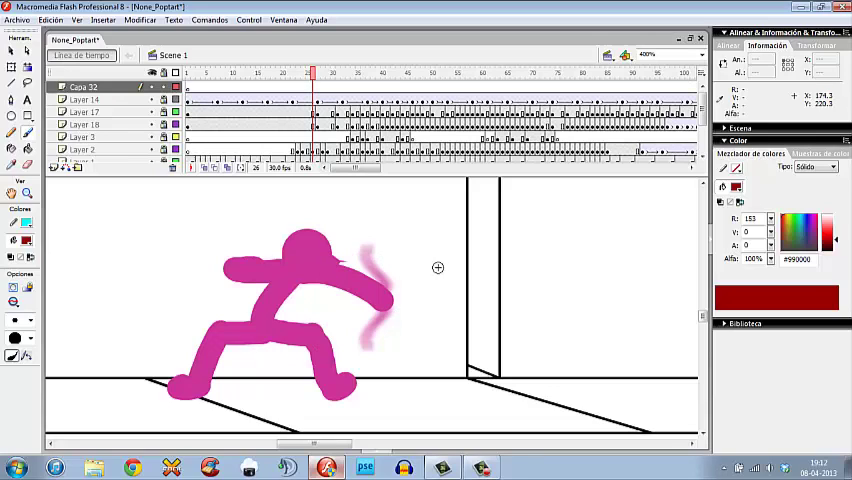
Step: Advance to the arrow-release frame, circle and undo both feet, then step back to frame 22
key("period")
key("period")
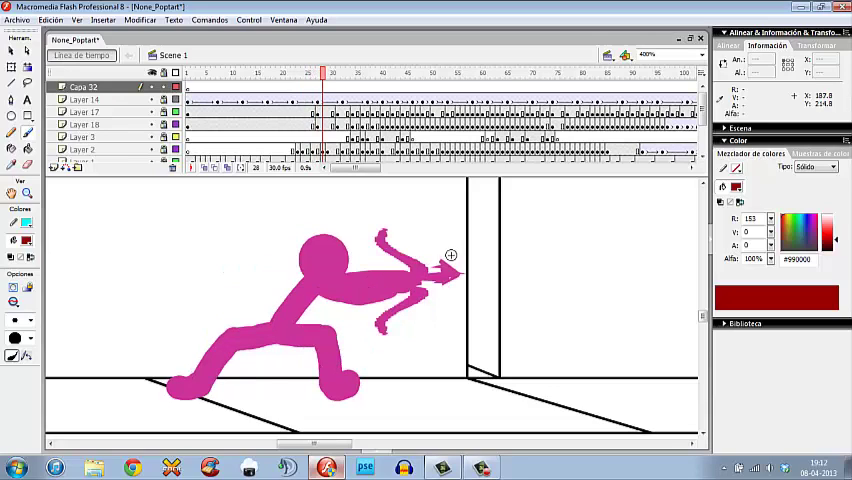
left_click_drag(208, 371, 201, 372)
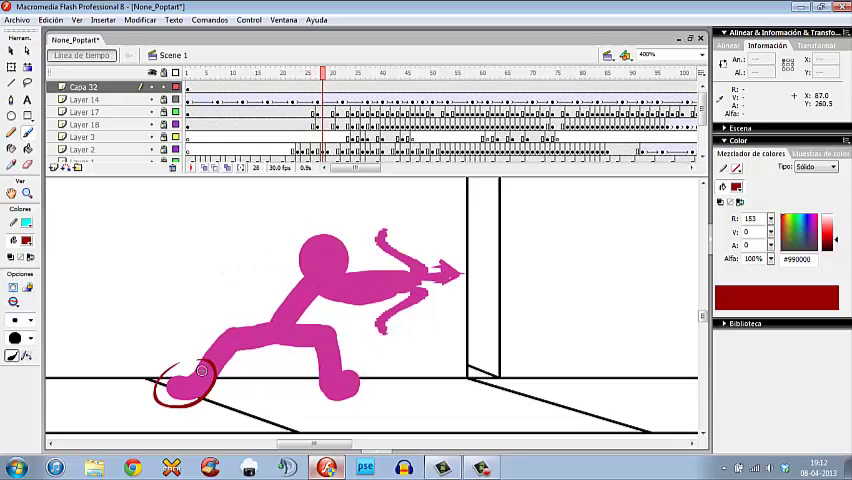
left_click_drag(340, 368, 345, 372)
key("ctrl+z")
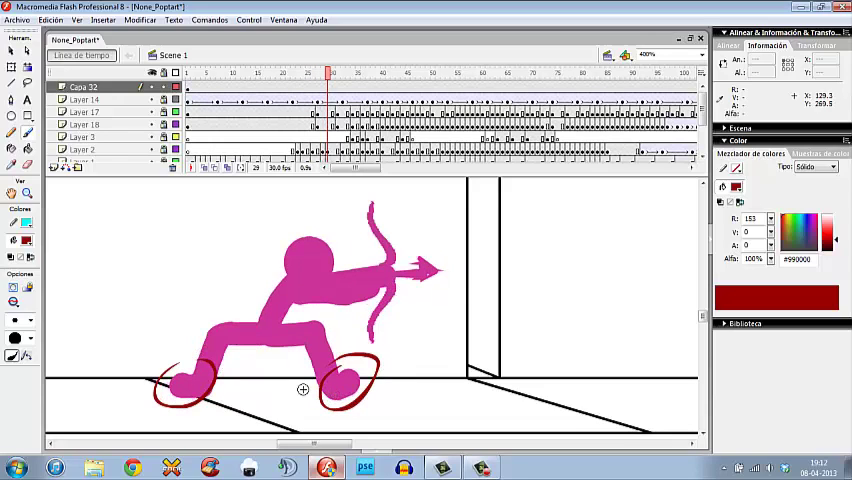
key("ctrl+z")
key("comma")
key("comma")
key("comma")
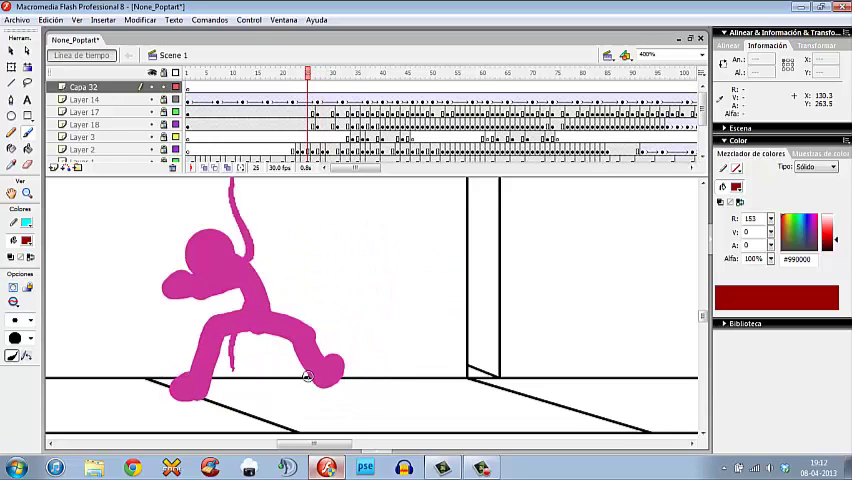
Step: Step back two frames, circle the foot in red, then undo it
key("comma")
key("comma")
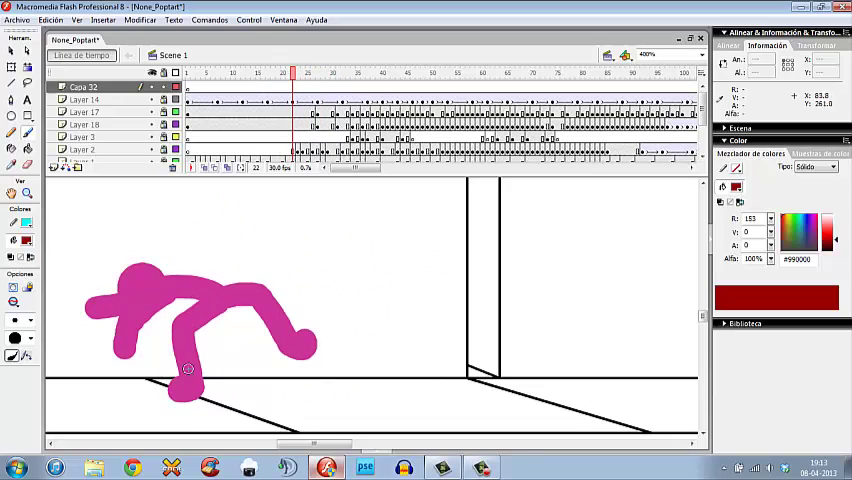
mouse_move(208, 372)
left_mouse_down()
mouse_move(166, 384)
mouse_move(203, 390)
left_mouse_up()
key("period")
key("period")
key("comma")
key("comma")
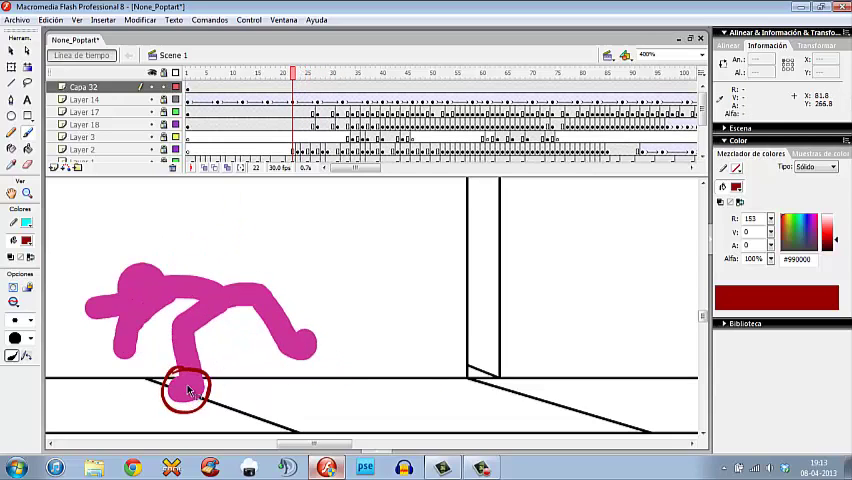
key("ctrl+z")
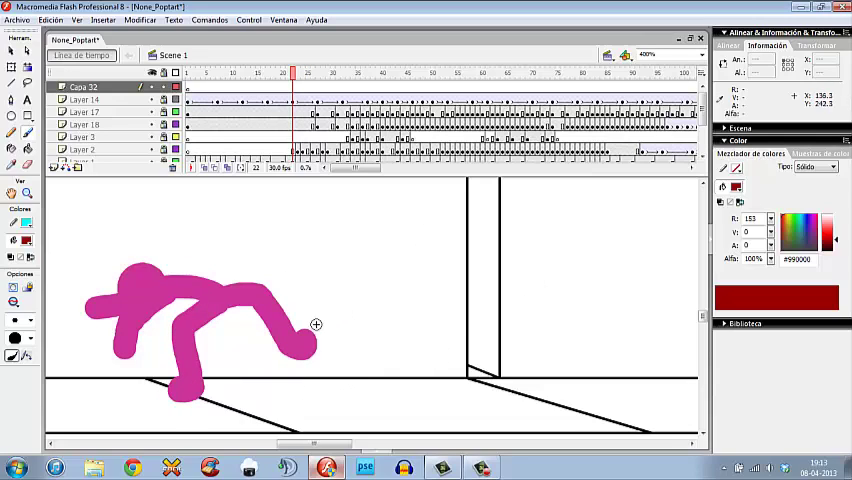
Step: Draw a red V-shaped mark beside the figure and advance to frame 30
mouse_move(320, 288)
left_mouse_down()
mouse_move(360, 328)
mouse_move(405, 298)
left_mouse_up()
key("period")
key("period")
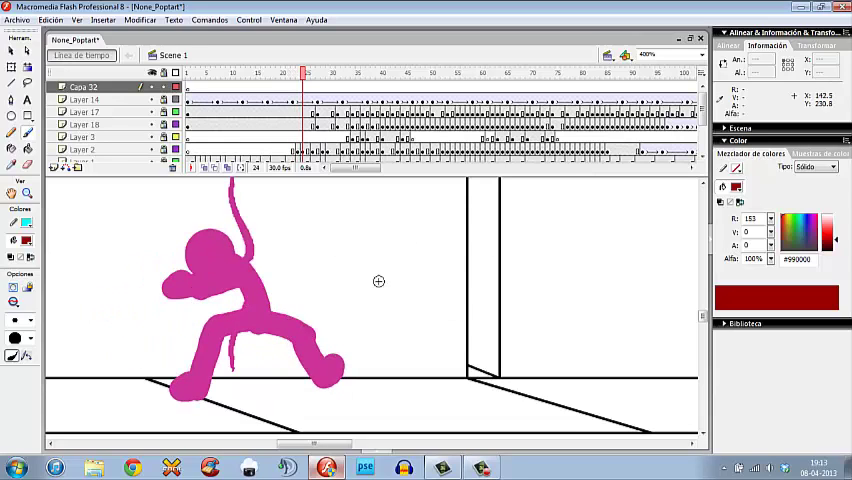
key("period")
key("period")
key("period")
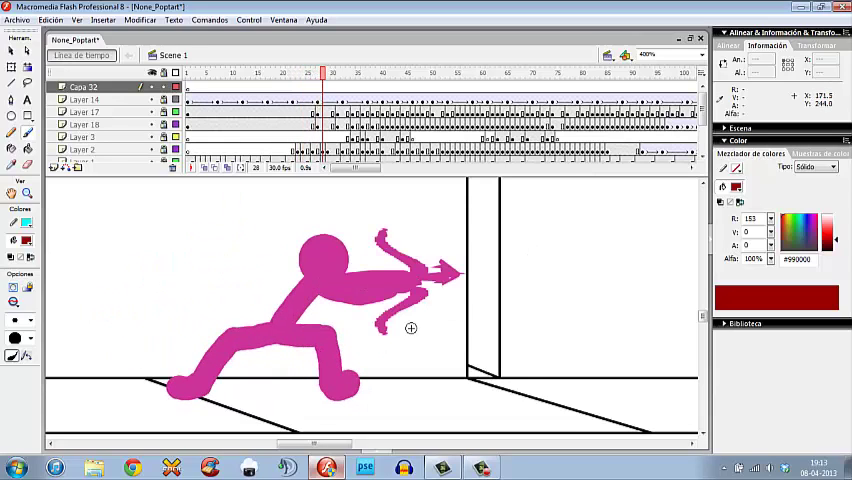
key("period")
key("period")
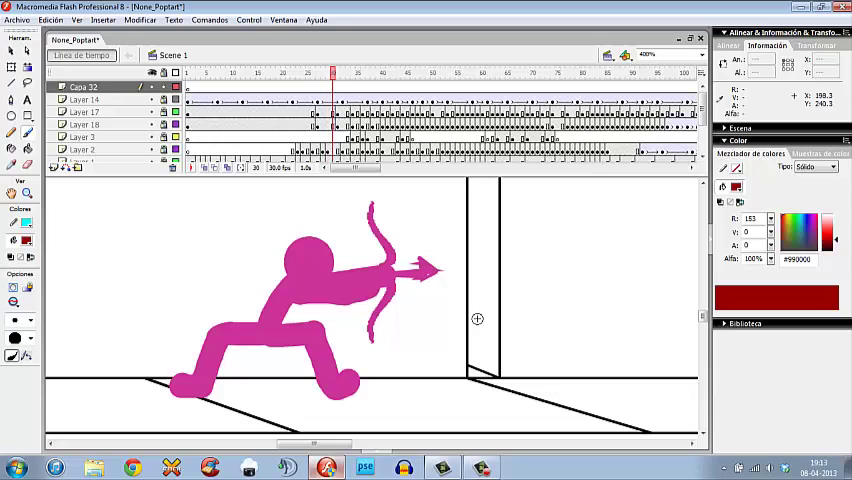
key("period")
key("period")
key("period")
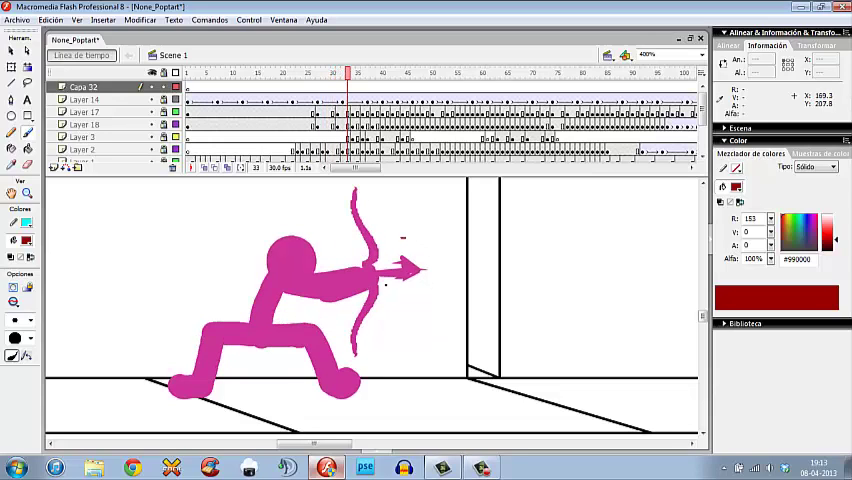
Step: Place an arrow symbol from the Library right of the wall, then undo it
key("ctrl+l")
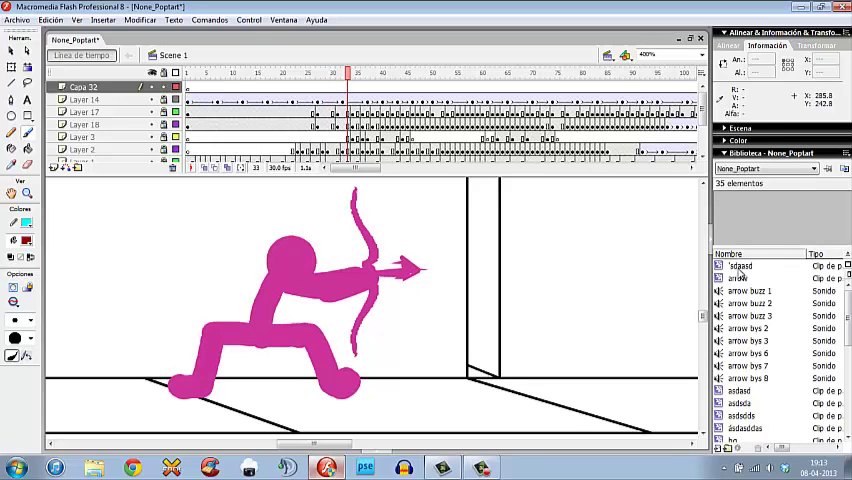
left_click_drag(742, 278, 520, 272)
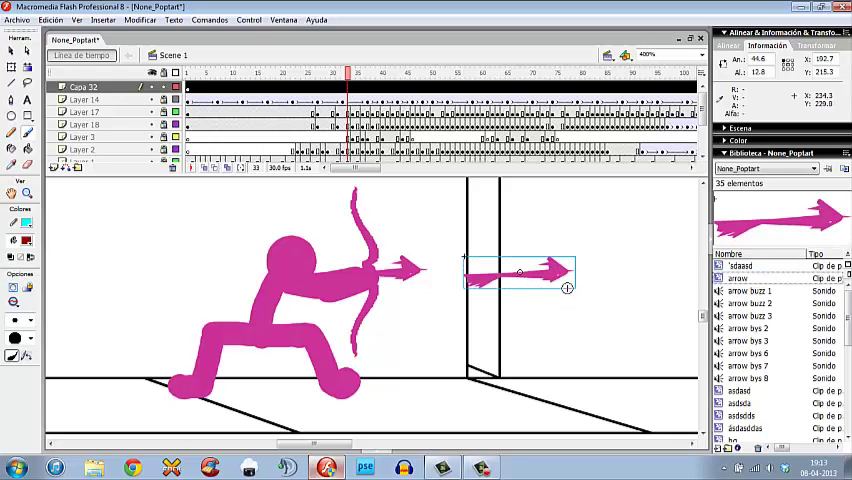
key("ctrl+z")
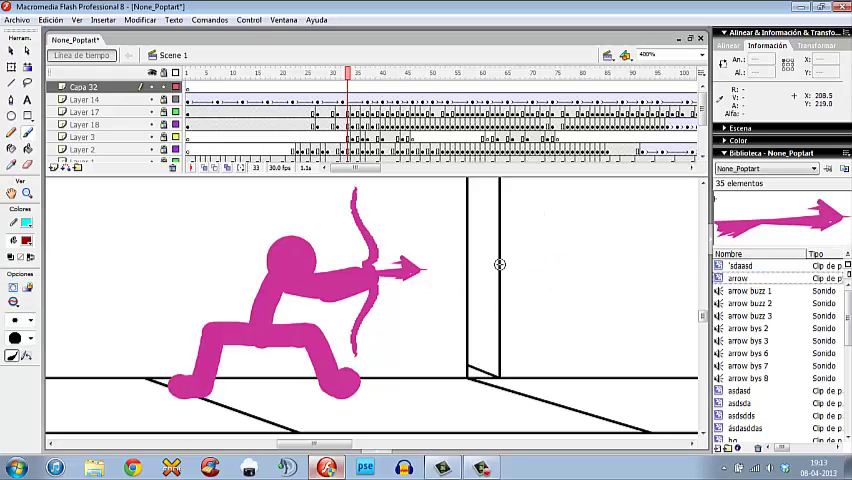
Step: Sketch a red arrow and a cyan X beside the wall, then undo them
mouse_move(478, 272)
left_mouse_down()
mouse_move(560, 272)
mouse_move(575, 285)
left_mouse_up()
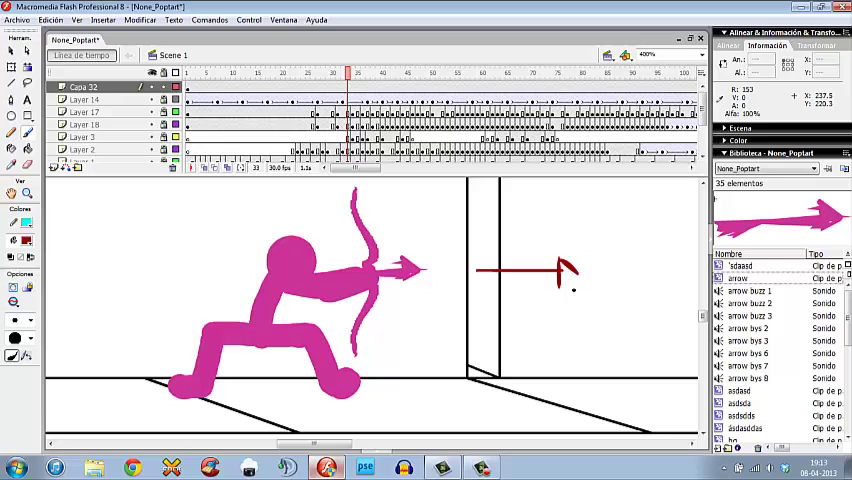
key("ctrl+z")
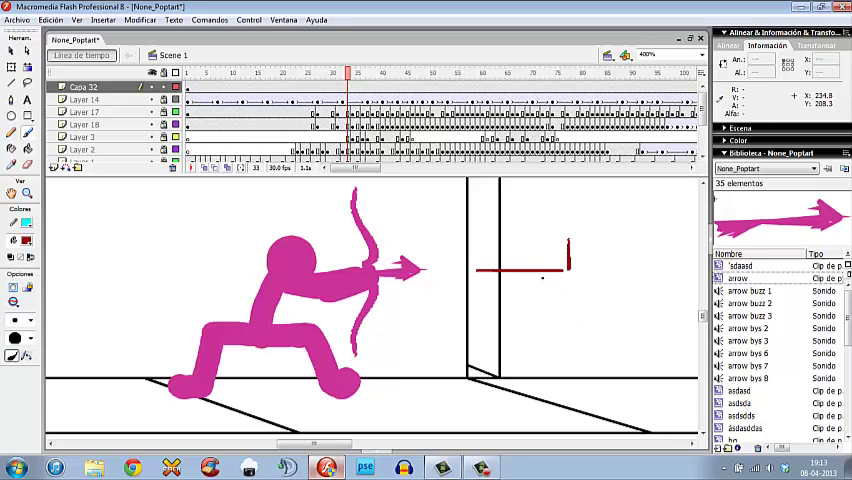
key("ctrl+z")
key("ctrl+z")
left_click_drag(555, 250, 595, 295)
left_click_drag(595, 255, 548, 308)
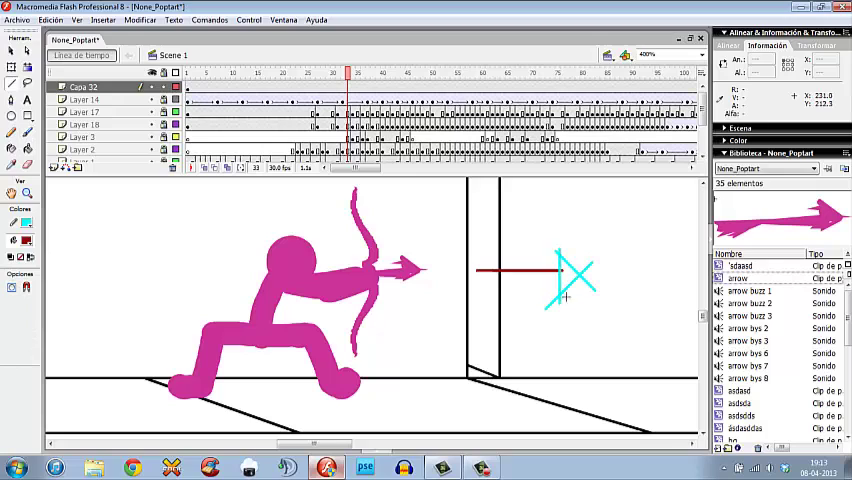
key("ctrl+z")
key("ctrl+z")
key("ctrl+z")
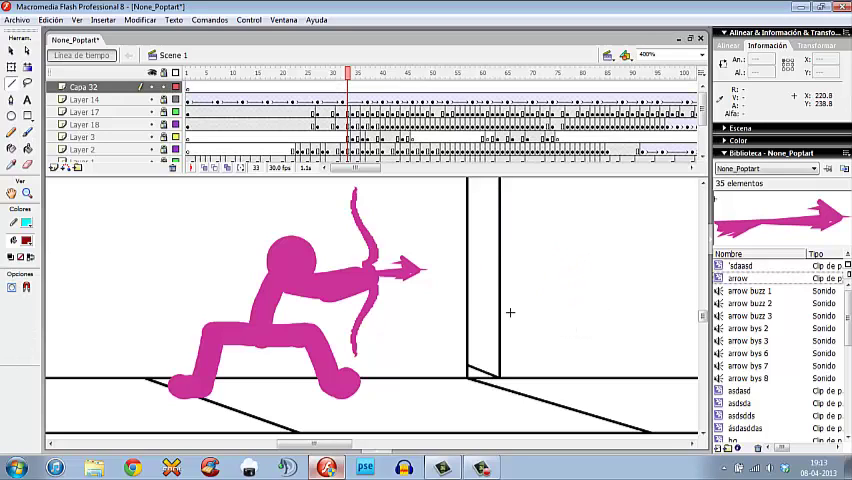
Step: Draw a red square by the wall, split it diagonally, delete both halves, and step forward
key("r")
left_click_drag(490, 248, 555, 314)
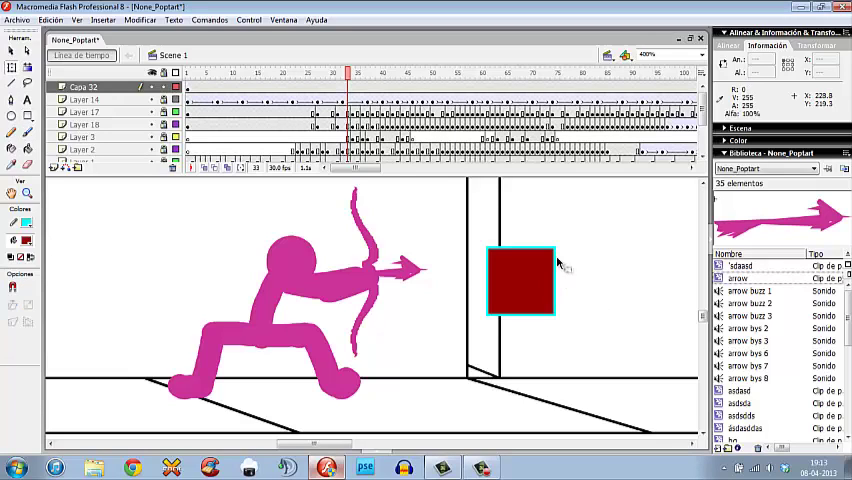
key("n")
left_click_drag(553, 252, 488, 314)
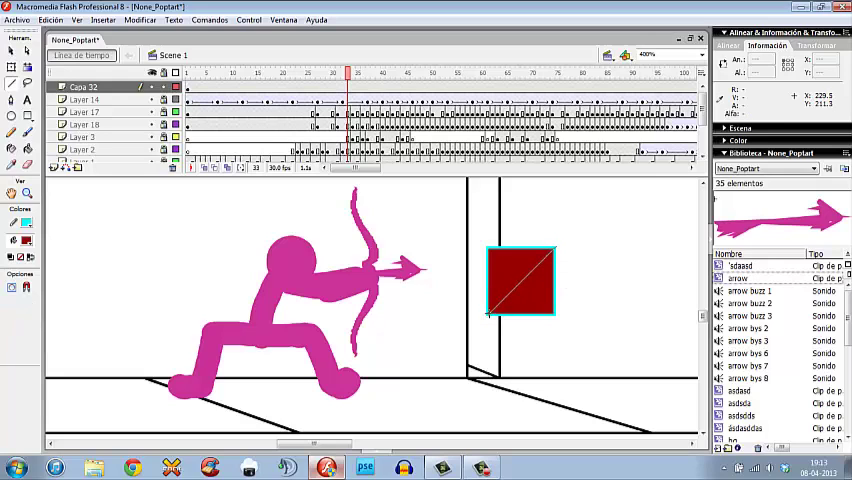
key("v")
left_click(535, 268)
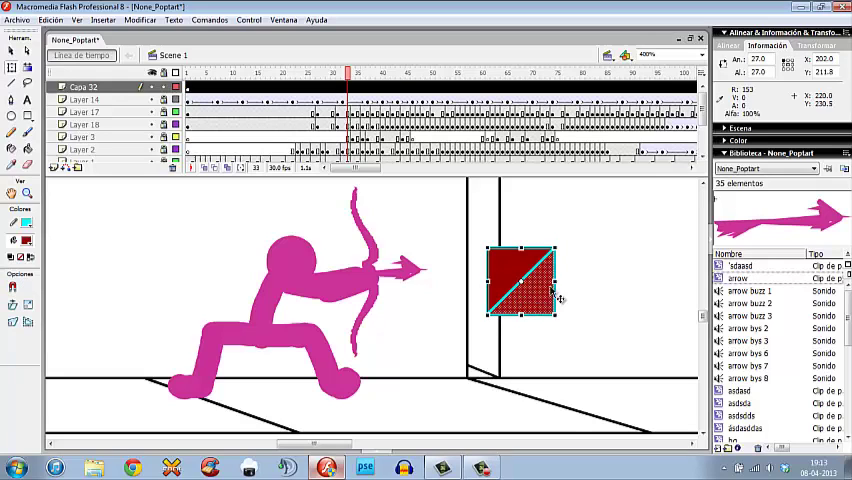
left_click_drag(535, 268, 595, 228)
left_click_drag(593, 268, 631, 262)
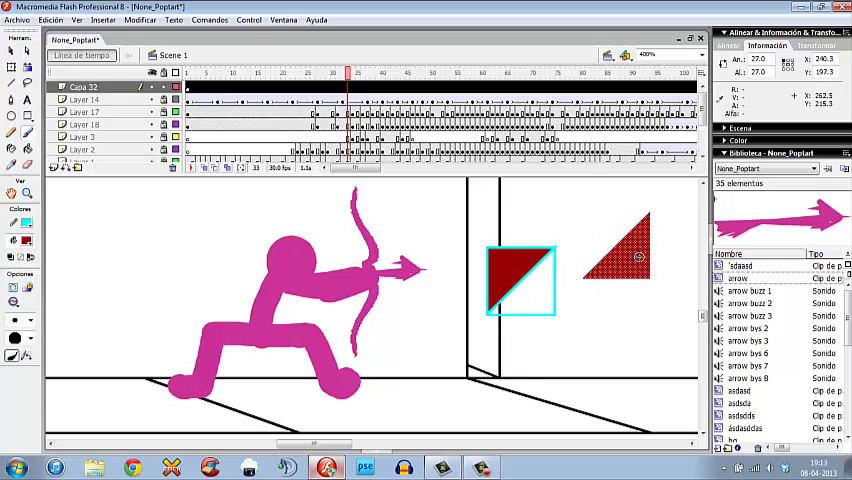
left_click_drag(590, 220, 665, 300)
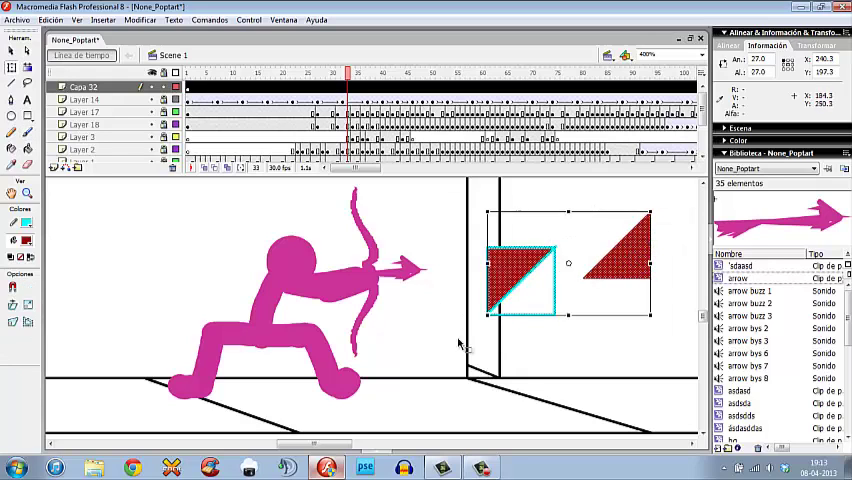
key("Delete")
key("period")
Step: Step forward to the arrow-release pose and marquee-select the bow to inspect it
key("period")
key("period")
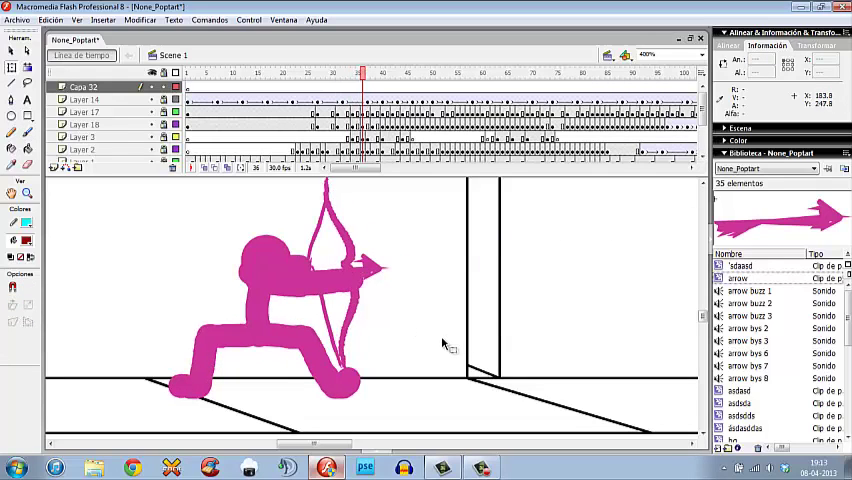
key("period")
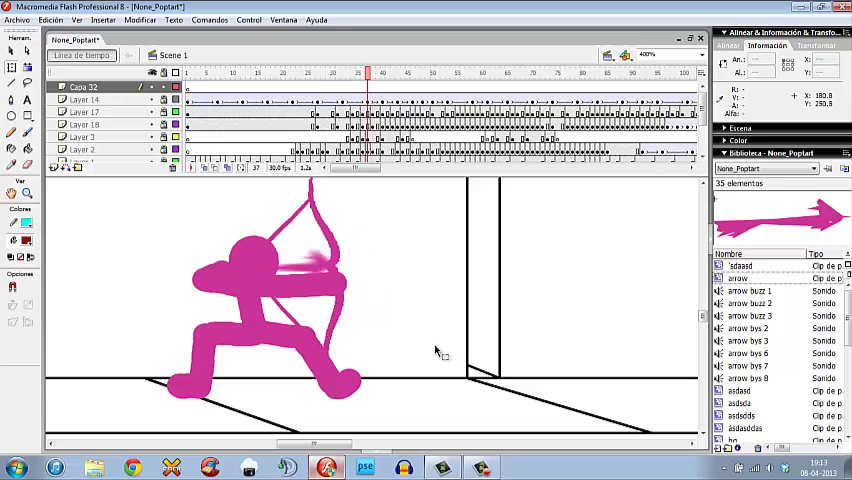
key("comma")
key("period")
left_click_drag(250, 240, 411, 253)
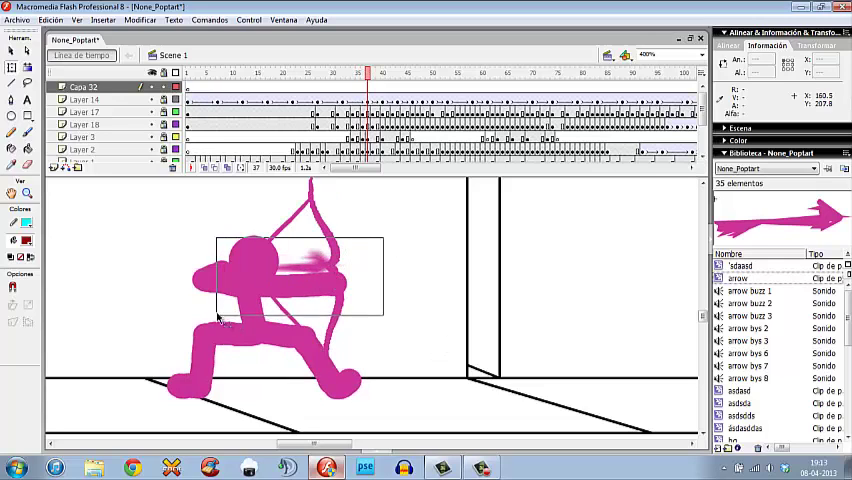
key("period")
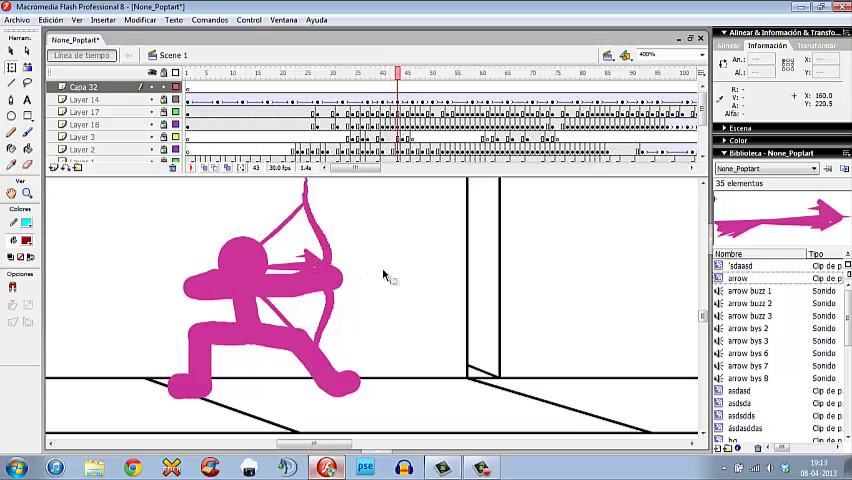
key("period")
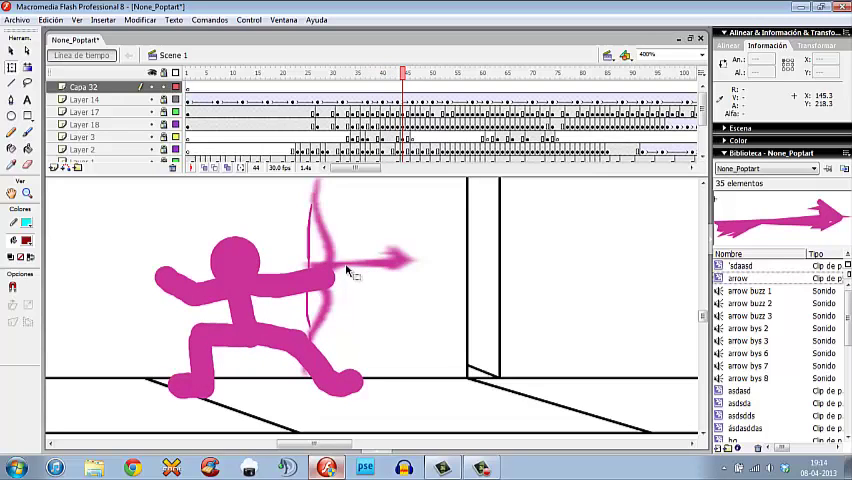
left_click_drag(314, 190, 340, 315)
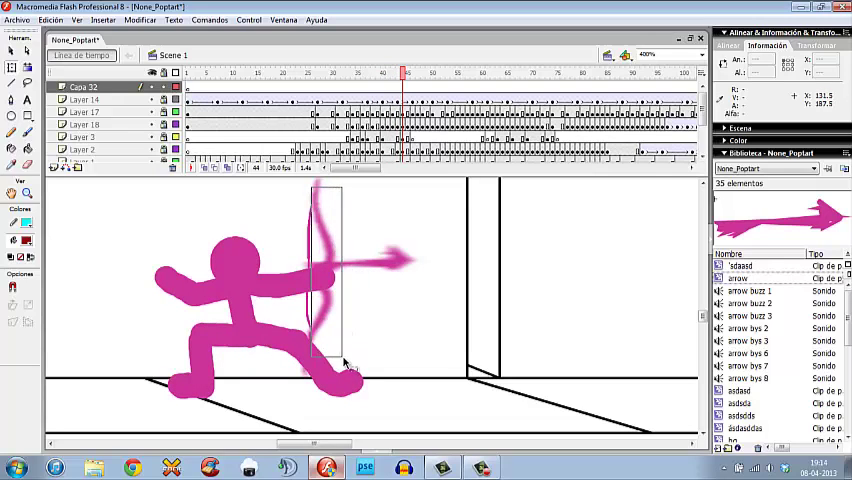
mouse_move(315, 190)
left_mouse_down()
mouse_move(372, 210)
mouse_move(322, 317)
left_mouse_up()
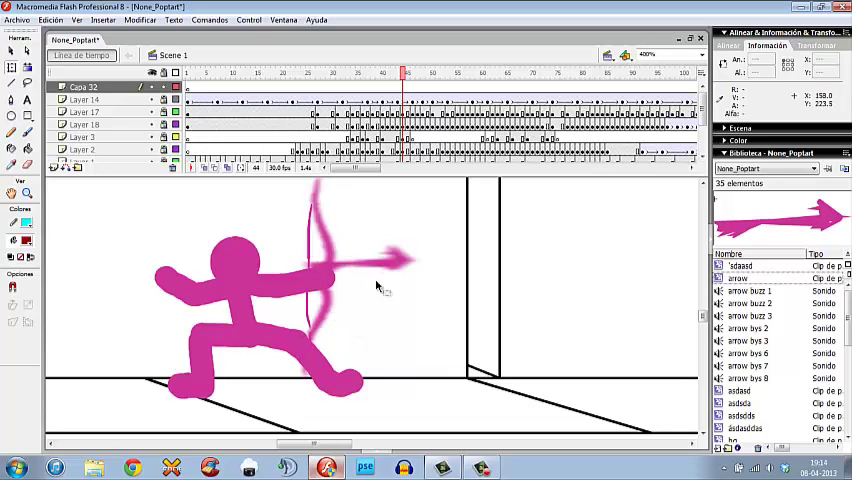
Step: Flip between neighbouring frames while selecting the released arrow symbol to inspect it
key("comma")
key("period")
left_click(395, 258)
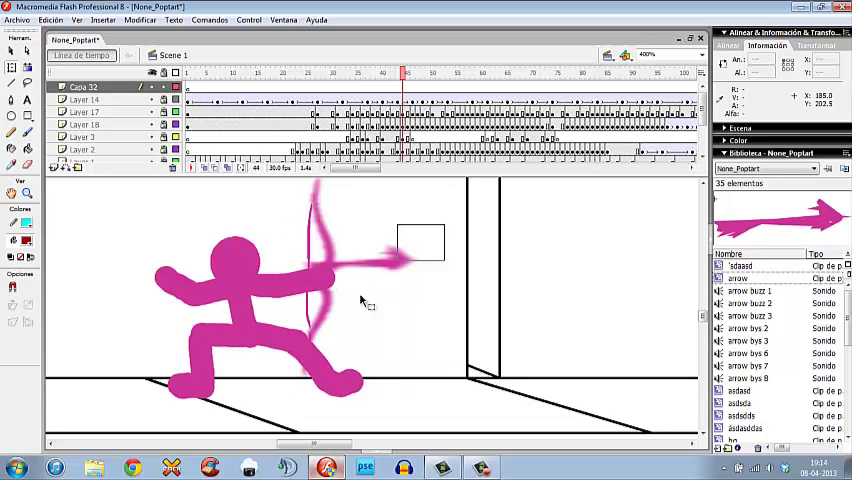
left_click(352, 305)
left_click(390, 258)
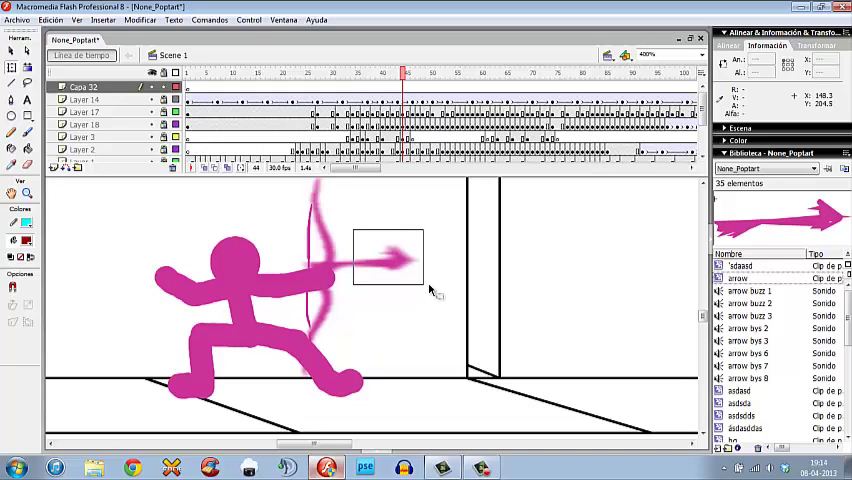
left_click(434, 300)
key("comma")
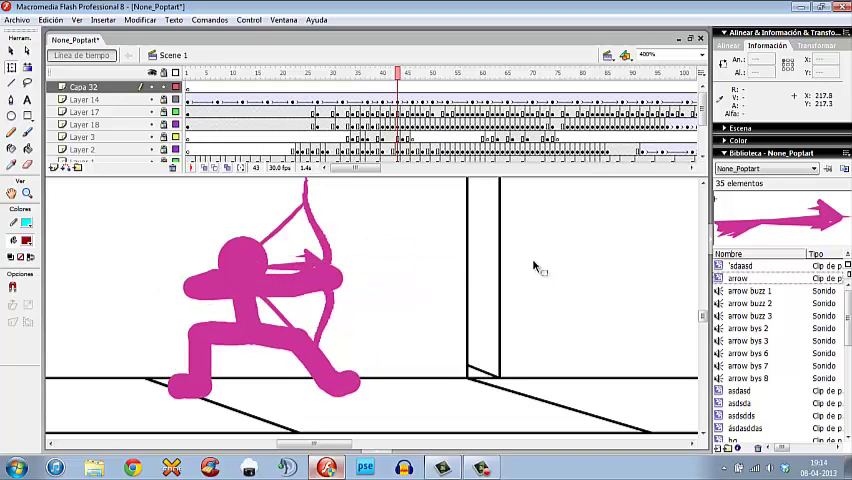
key("period")
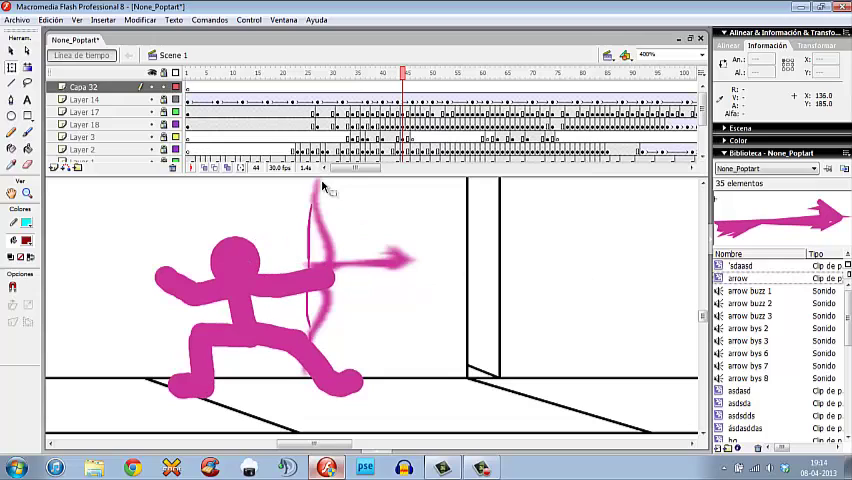
Step: Select along the bow and toggle between aiming and release frames, settling on frame 43
left_click_drag(317, 192, 348, 358)
key("comma")
key("period")
key("comma")
key("period")
key("comma")
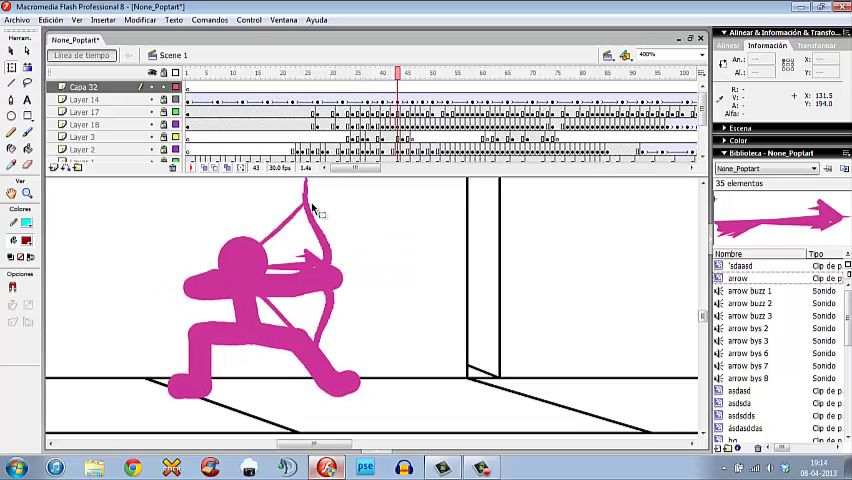
left_click_drag(285, 240, 224, 282)
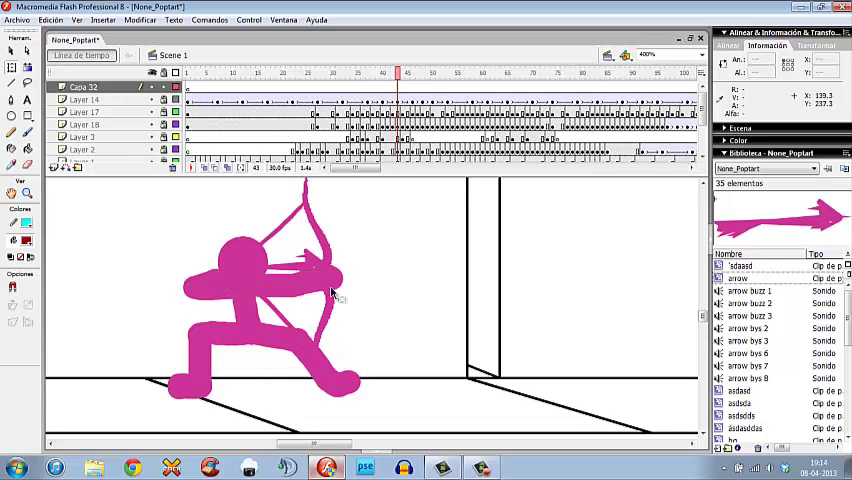
key("b")
Step: Mark the bow with red strokes and the flying arrow with a cyan line
left_click_drag(307, 205, 228, 278)
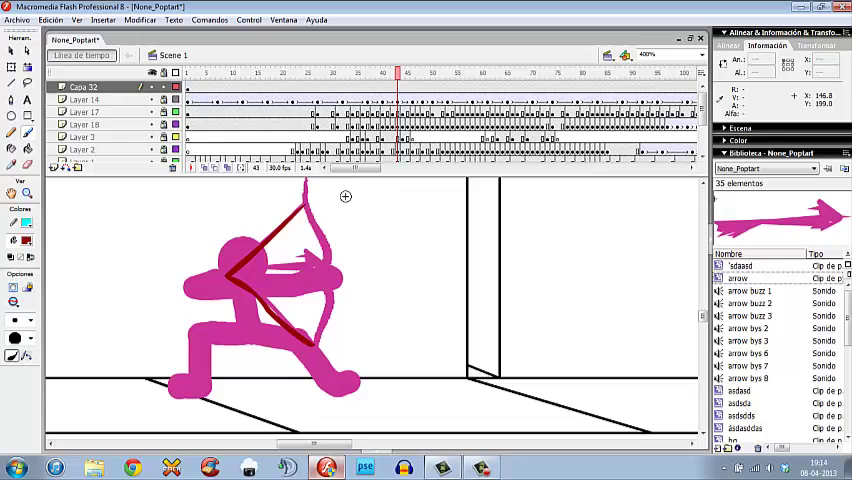
key("period")
left_click_drag(312, 211, 310, 260)
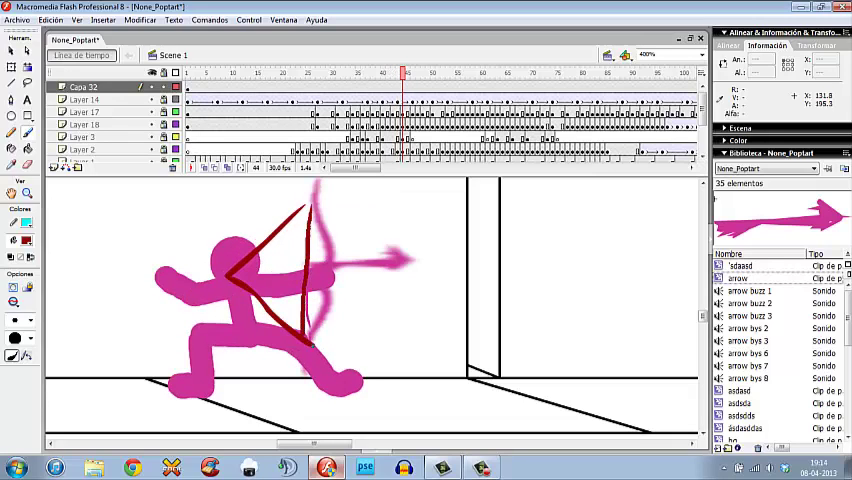
key("comma")
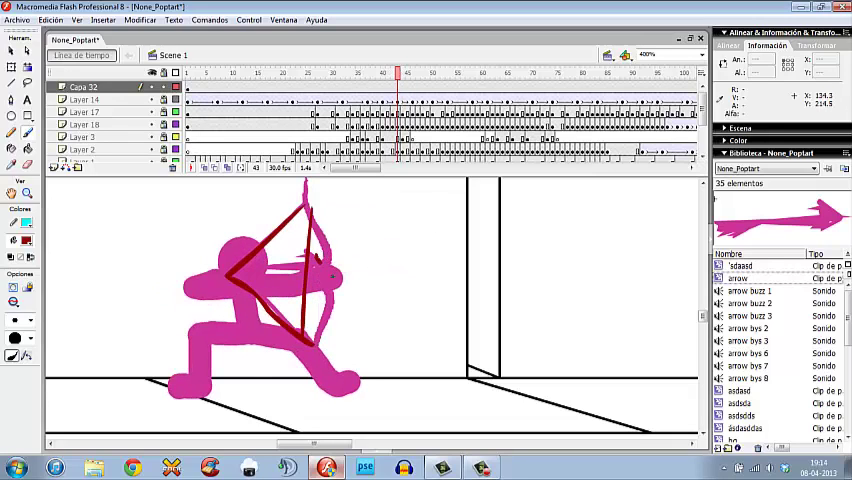
key("period")
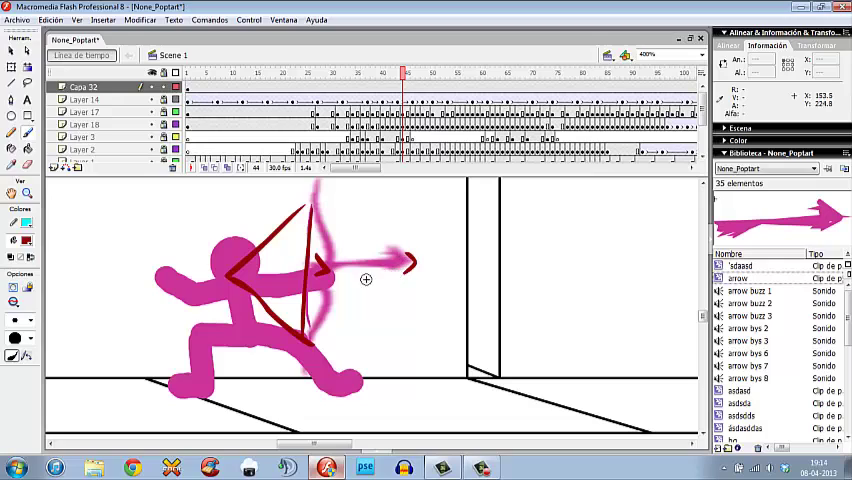
key("v")
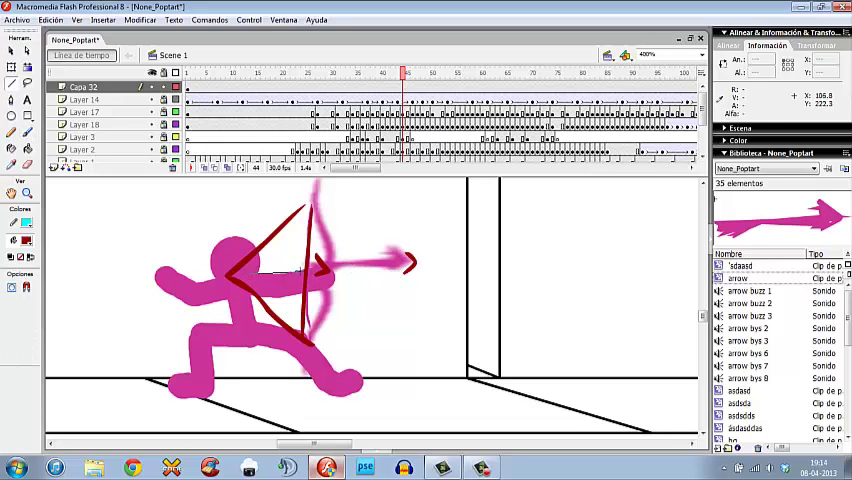
left_click_drag(401, 262, 411, 262)
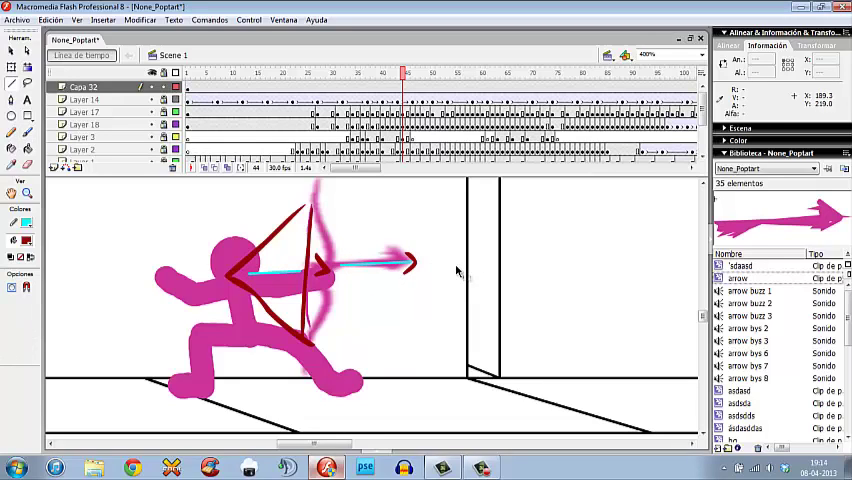
Step: Delete the red bow marks from the previous frame, then advance as the arrow flies right
key("comma")
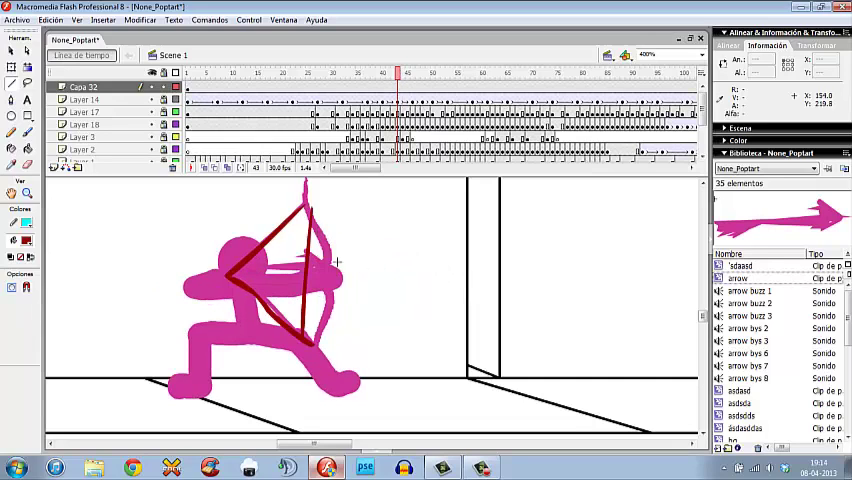
left_click_drag(175, 190, 355, 395)
key("Delete")
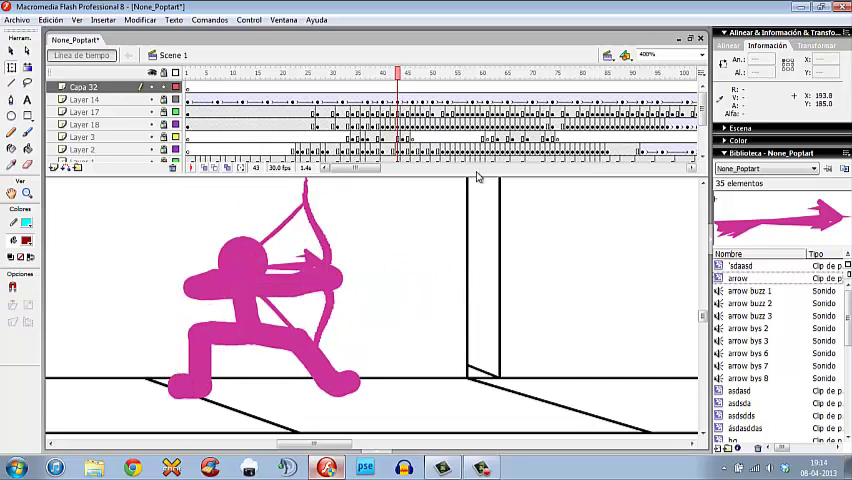
key("period")
key("period")
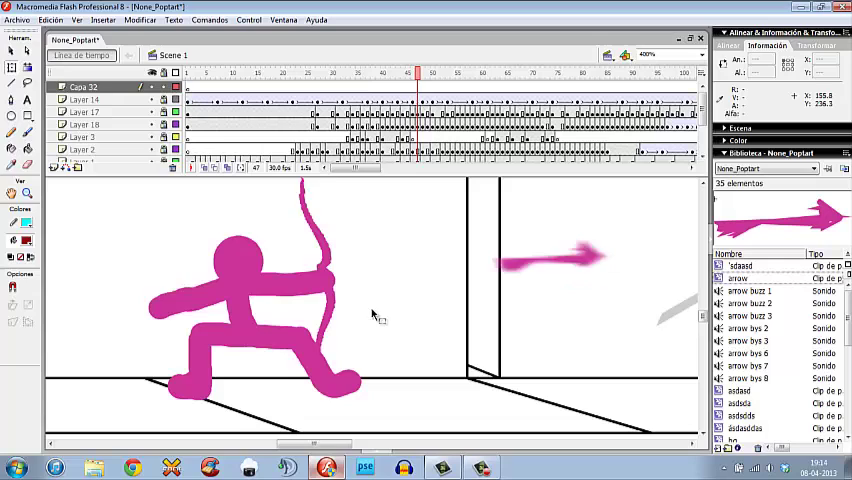
Step: Trace a red stroke down the bow string on the release frame
key("comma")
key("period")
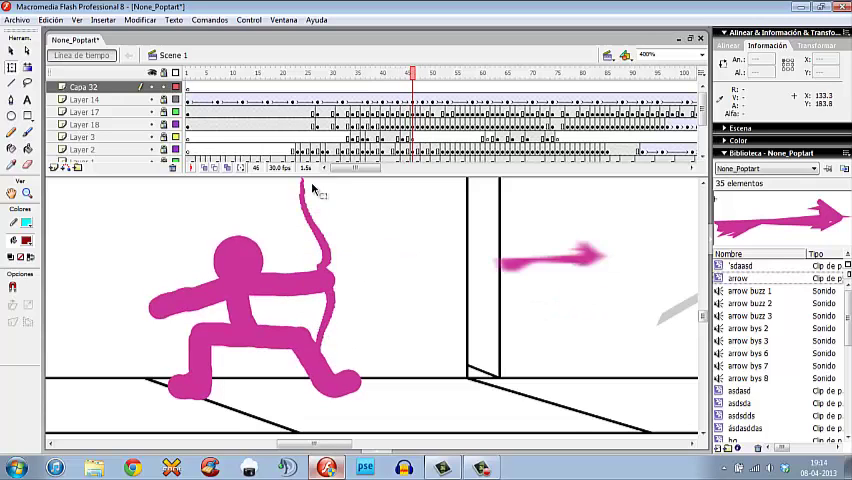
key("b")
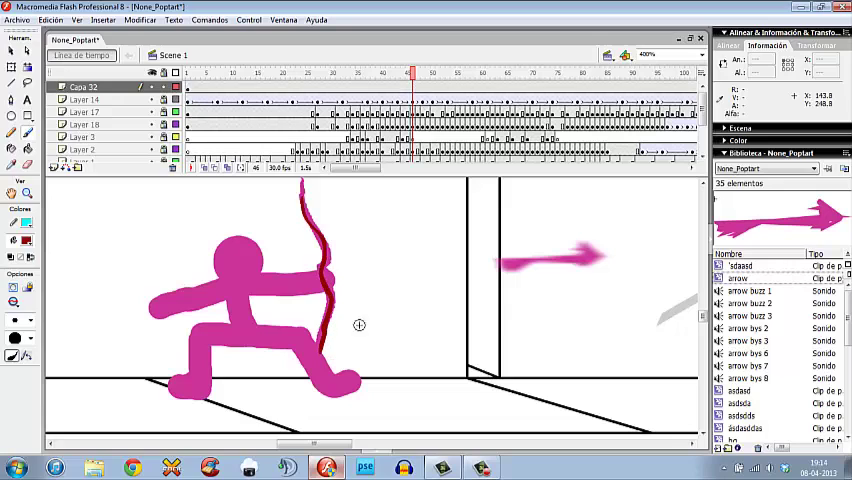
key("comma")
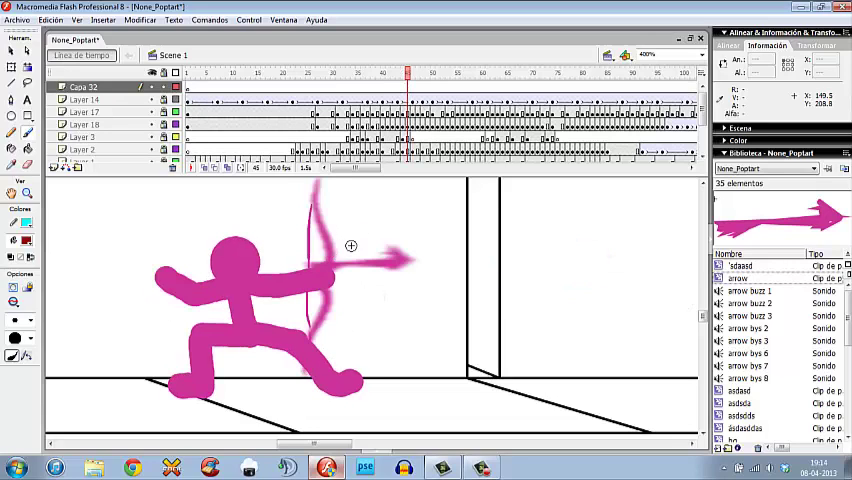
key("period")
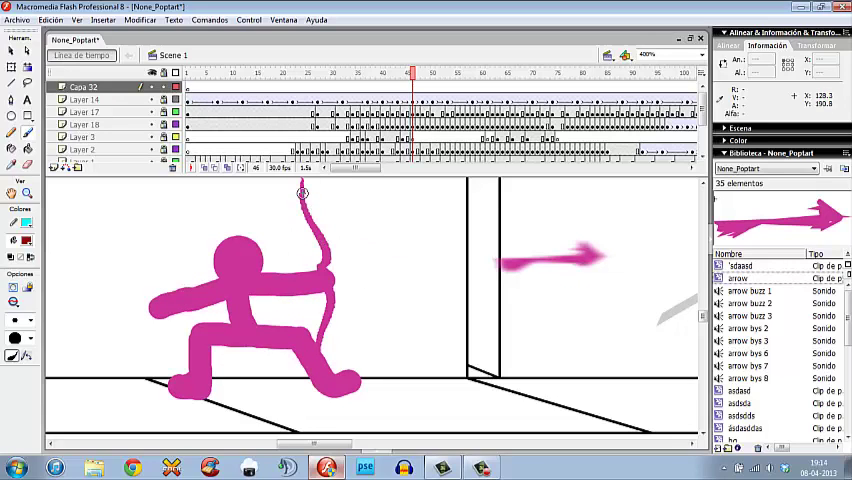
left_click_drag(302, 193, 325, 305)
Step: On the later running poses, circle both feet in red, then delete the front-foot circle
key("period")
key("period")
key("period")
key("period")
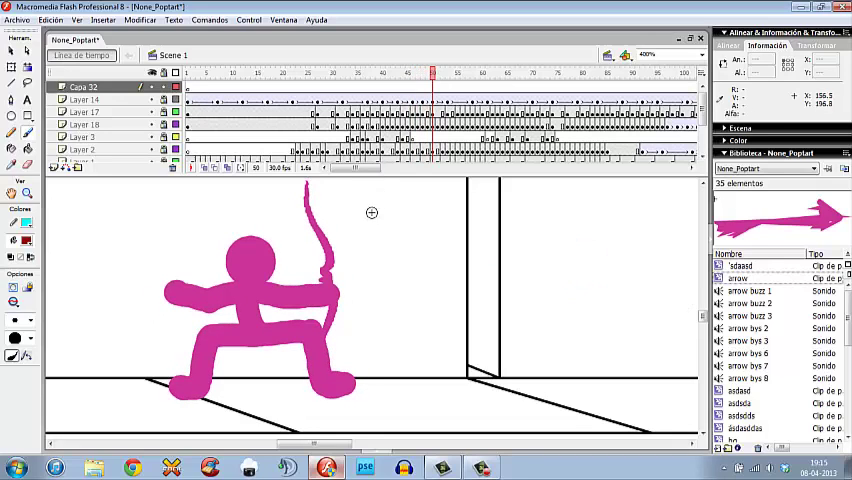
key("period")
key("period")
key("period")
key("period")
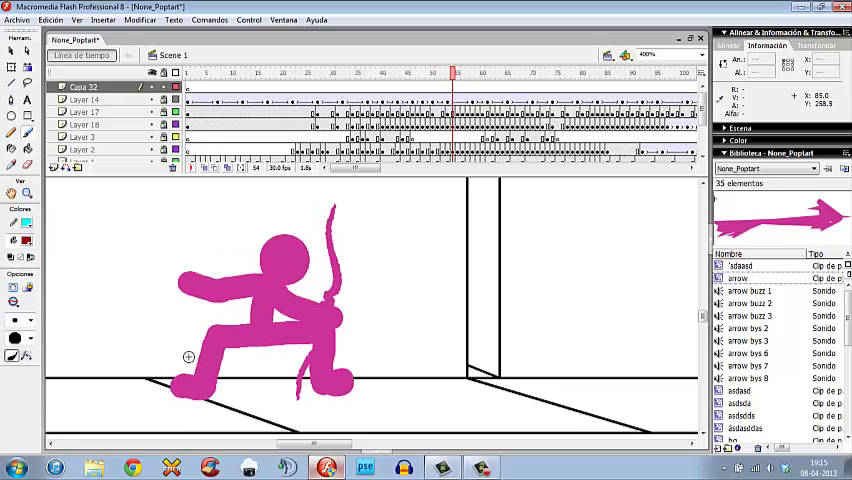
left_click_drag(188, 370, 200, 385)
key("period")
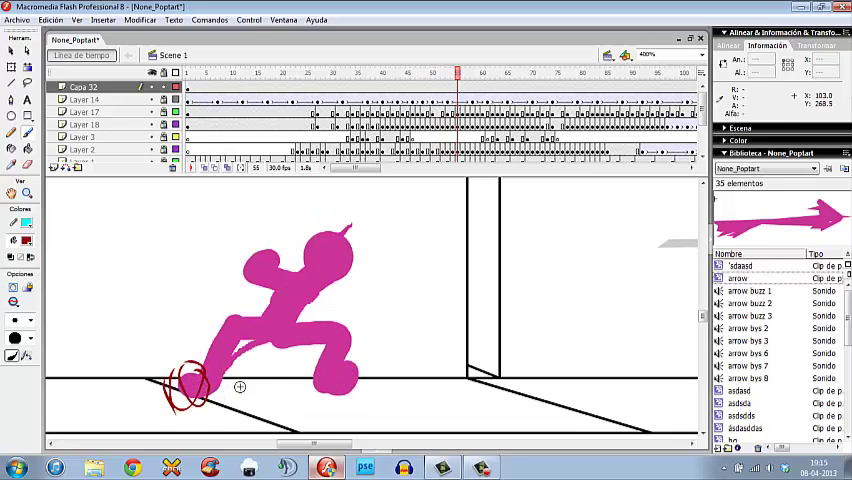
key("period")
key("comma")
left_click_drag(330, 390, 350, 355)
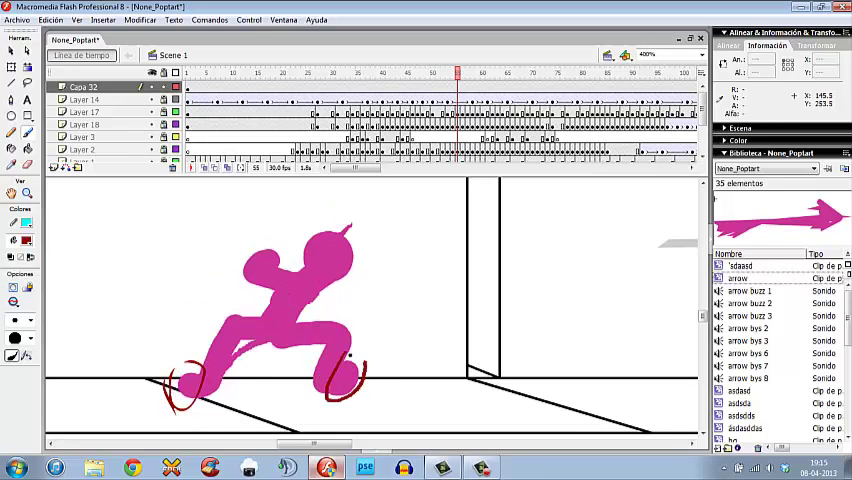
double_click(350, 370)
key("Delete")
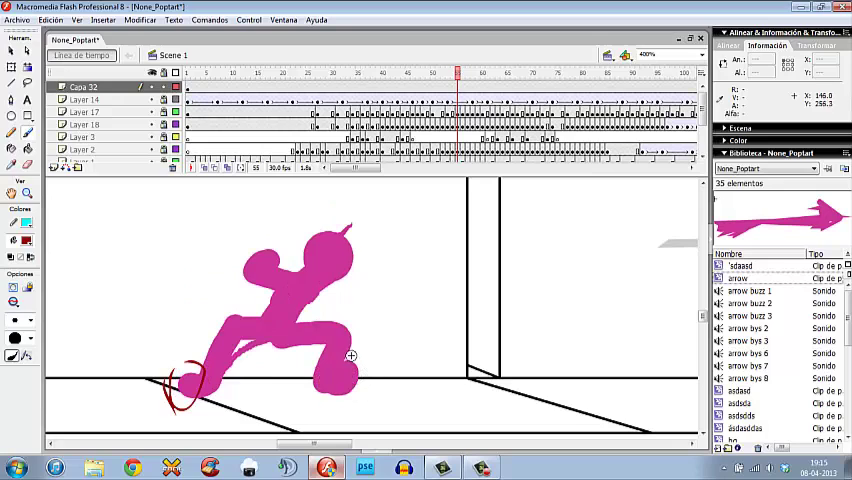
Step: Step through the clash to frame 58 and hide Layer 17 and the sword layer
key("comma")
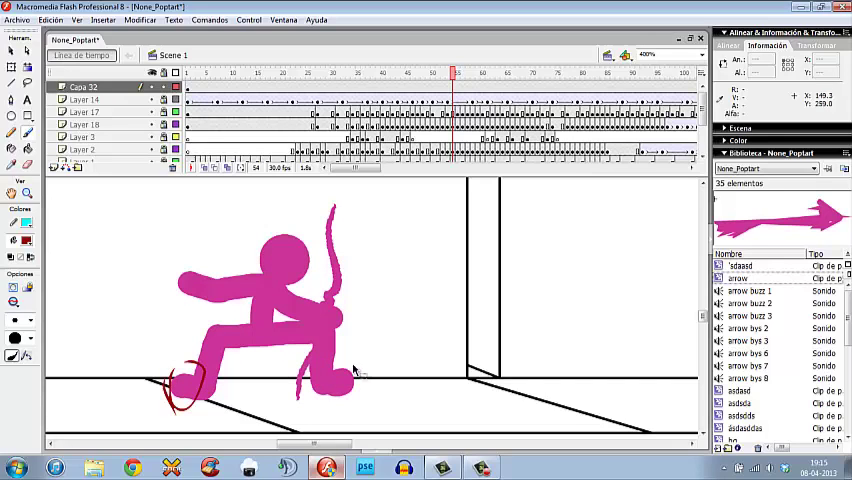
key("period")
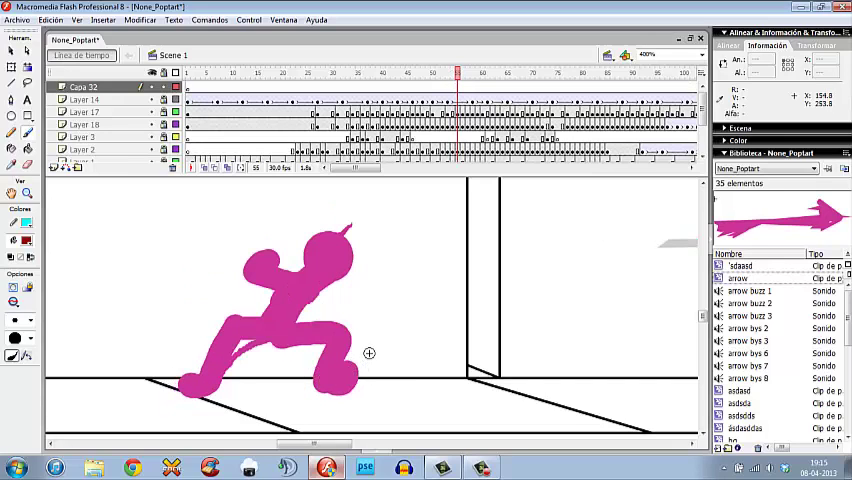
key("comma")
key("period")
key("period")
key("period")
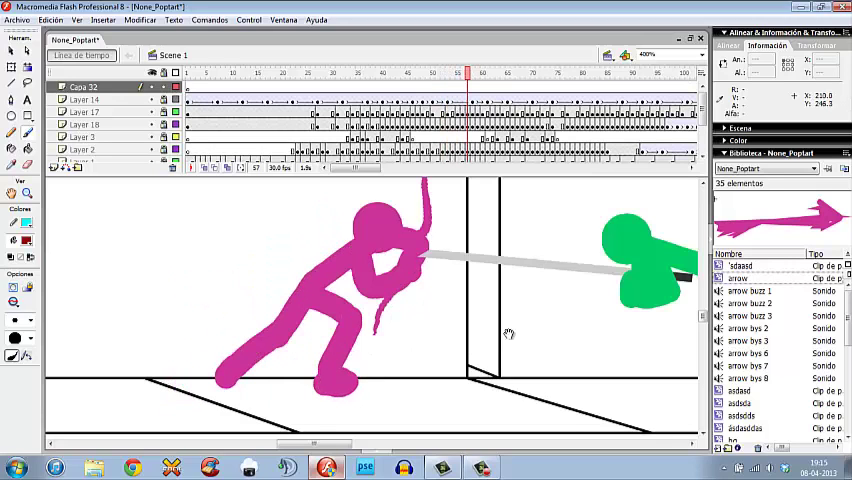
key("period")
key("period")
key("period")
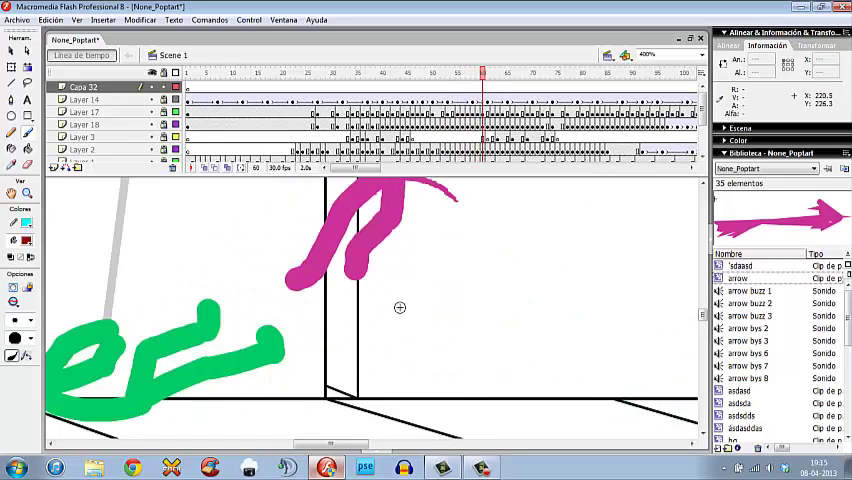
key("comma")
key("comma")
key("comma")
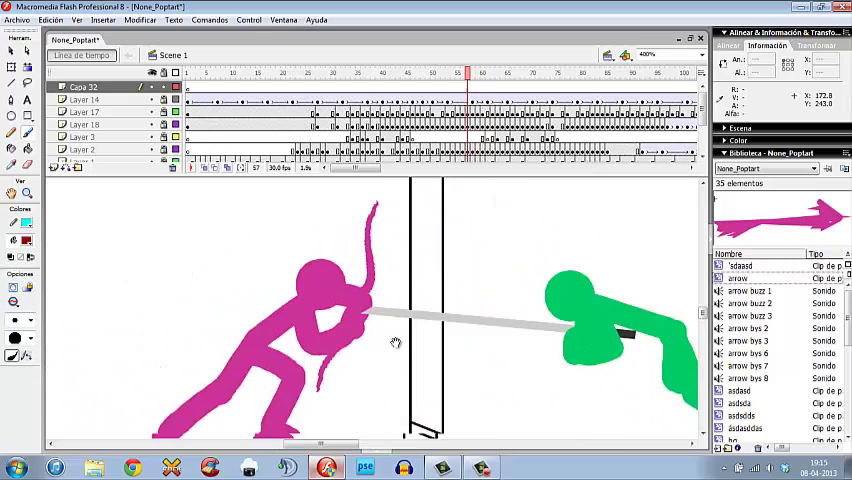
key("period")
left_click_drag(420, 260, 397, 323)
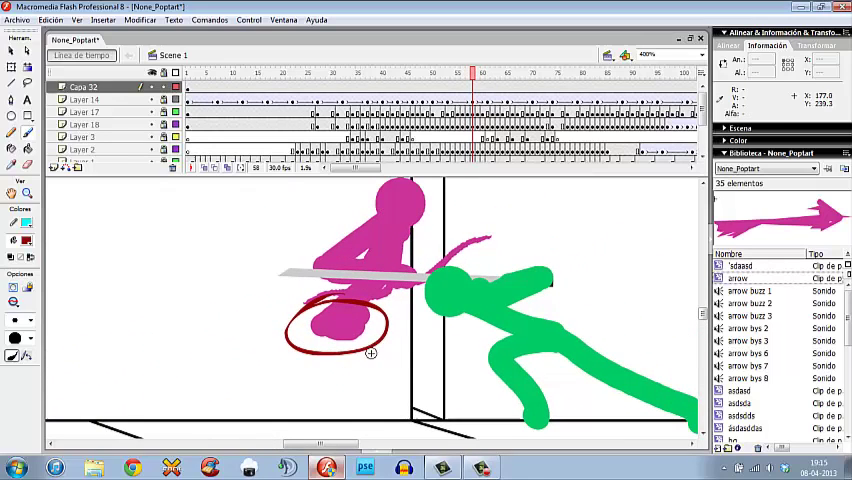
key("comma")
key("period")
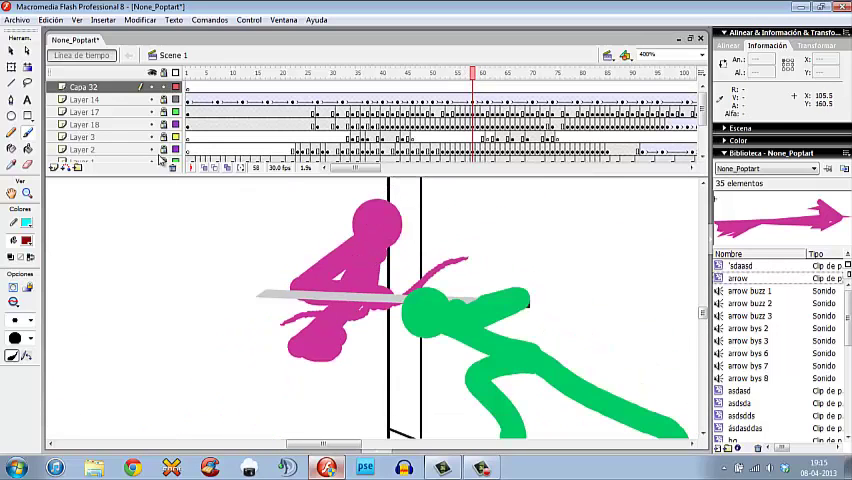
left_click(151, 111)
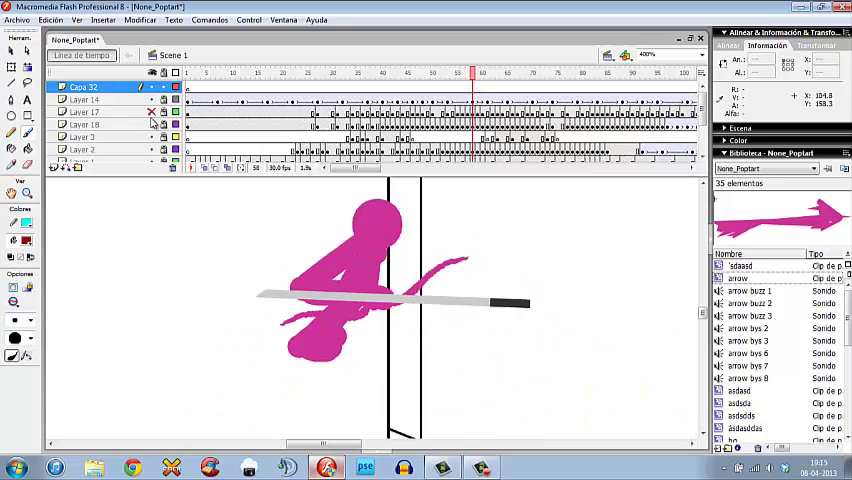
left_click(151, 136)
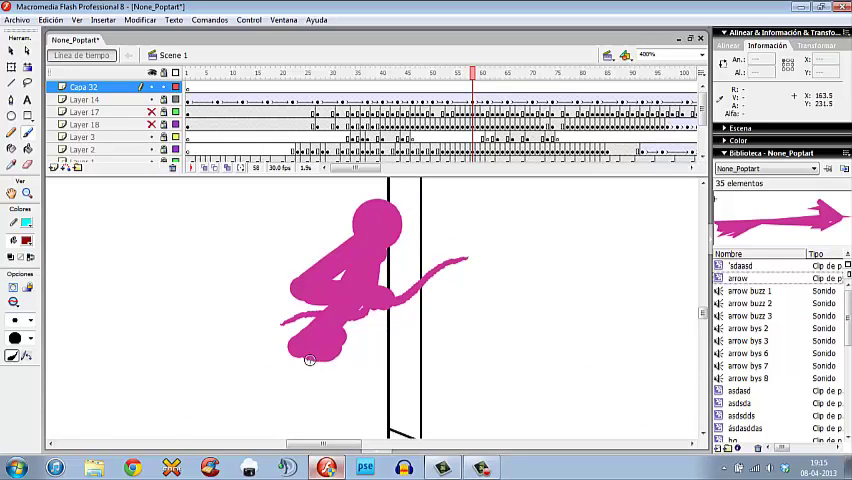
Step: Sketch red stick lines over the figure on frame 58 and place a copy beside the wall
key("comma")
key("period")
left_click_drag(362, 243, 300, 290)
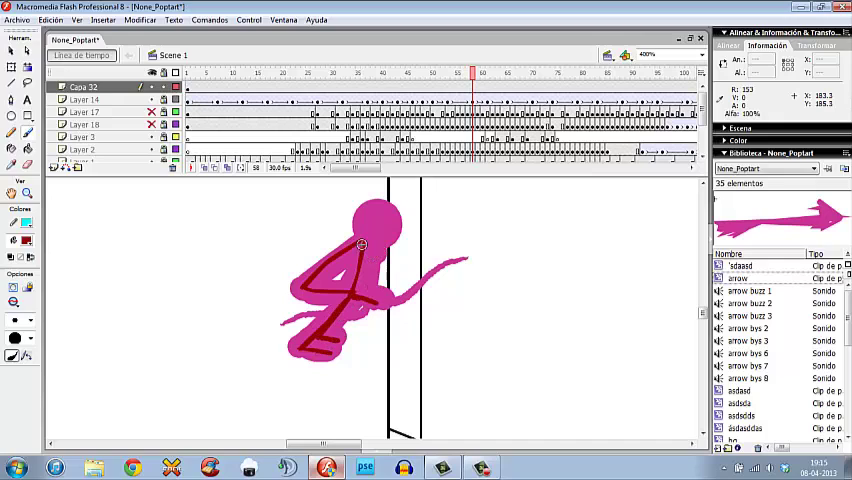
left_click_drag(368, 212, 385, 240)
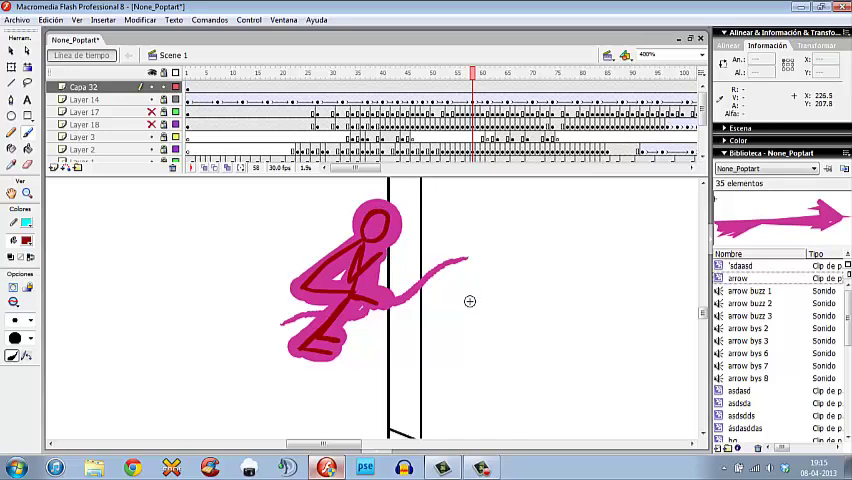
key("v")
left_click(340, 280)
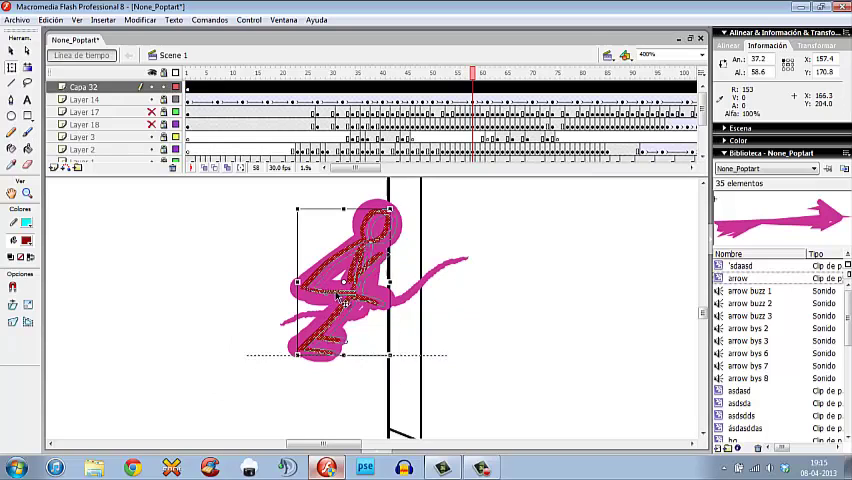
left_click_drag(340, 280, 462, 298)
left_click(566, 352)
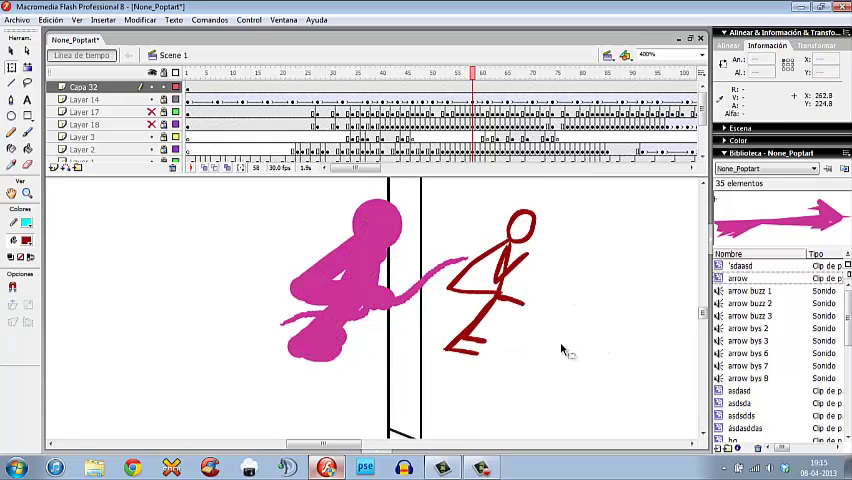
Step: Undo a stray red stroke, delete the red stick-figure sketch, and advance to frame 59
key("b")
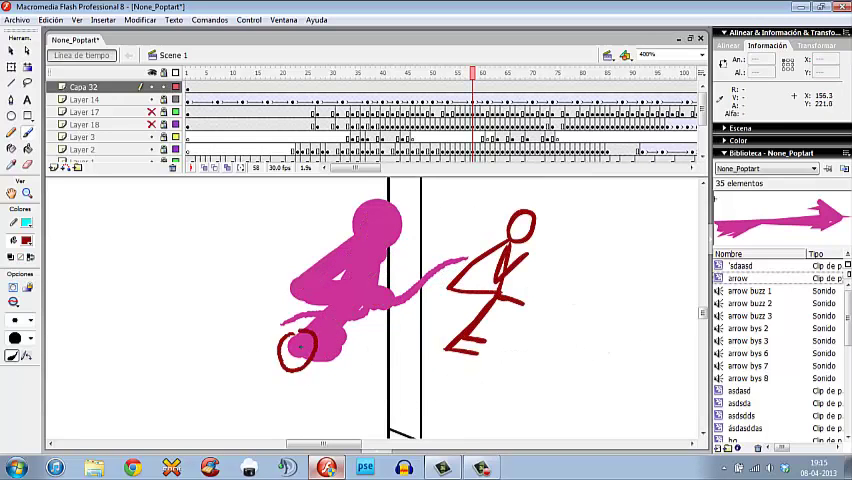
left_click_drag(395, 320, 350, 374)
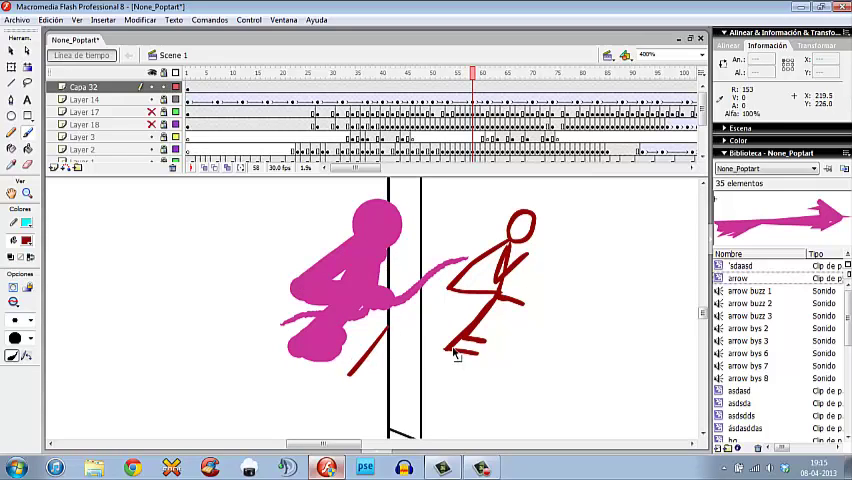
key("ctrl+z")
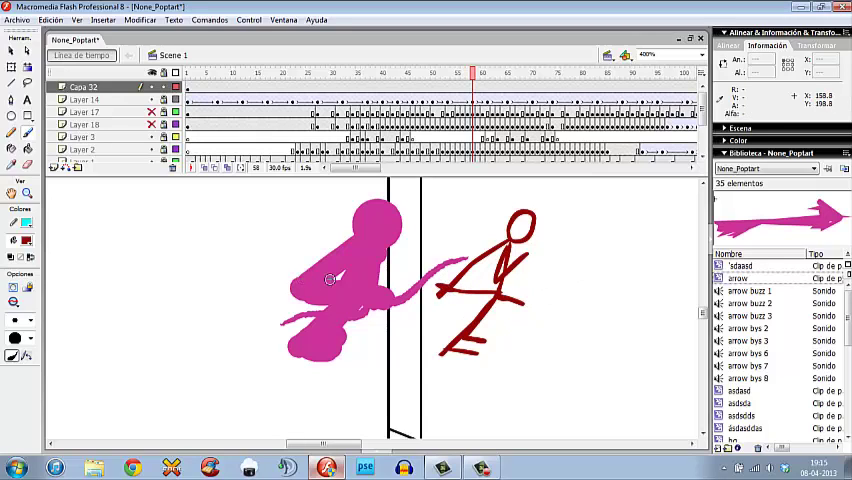
key("v")
left_click_drag(580, 190, 380, 370)
key("Delete")
key("period")
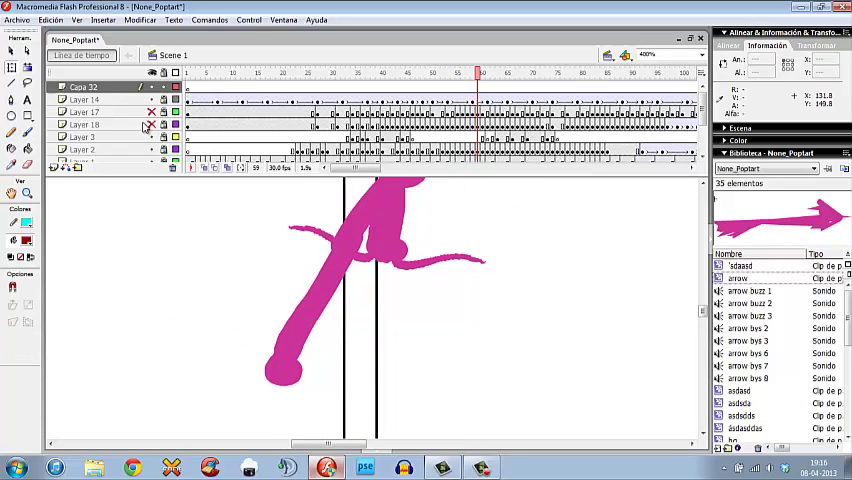
Step: Show Layer 18's green figure again, trying and undoing red circles around its head
left_click(150, 124)
key("comma")
key("period")
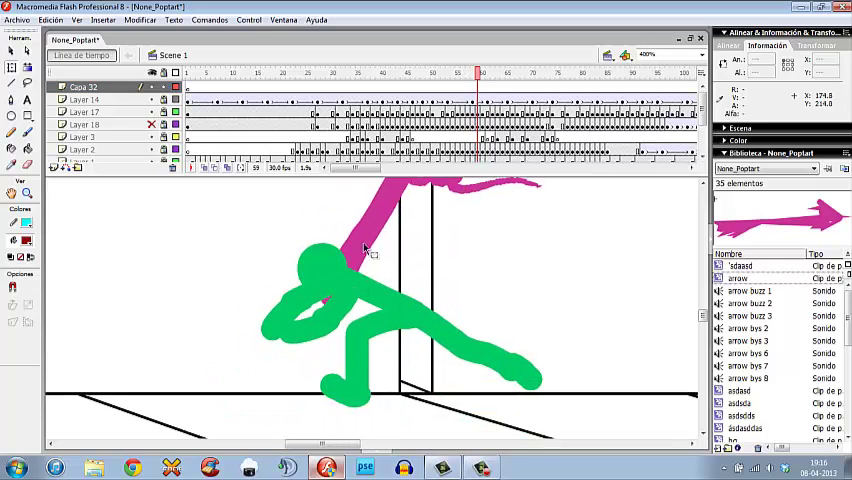
key("b")
left_click_drag(300, 250, 298, 252)
key("ctrl+z")
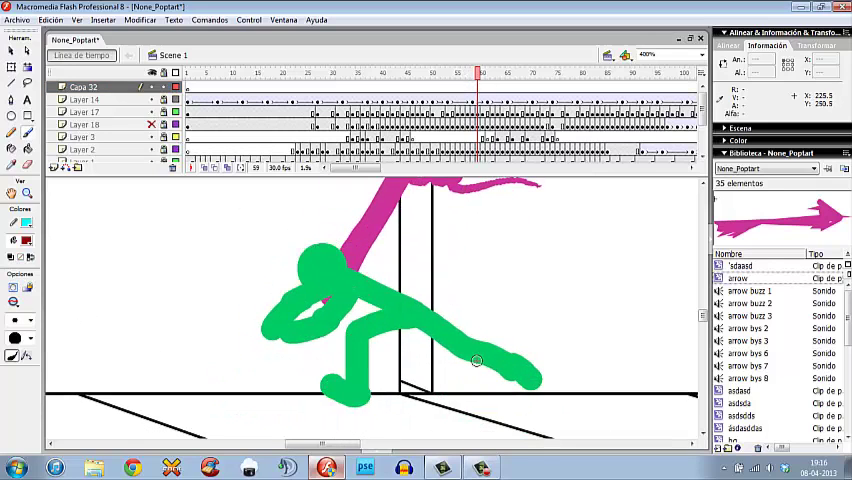
left_click_drag(338, 247, 312, 287)
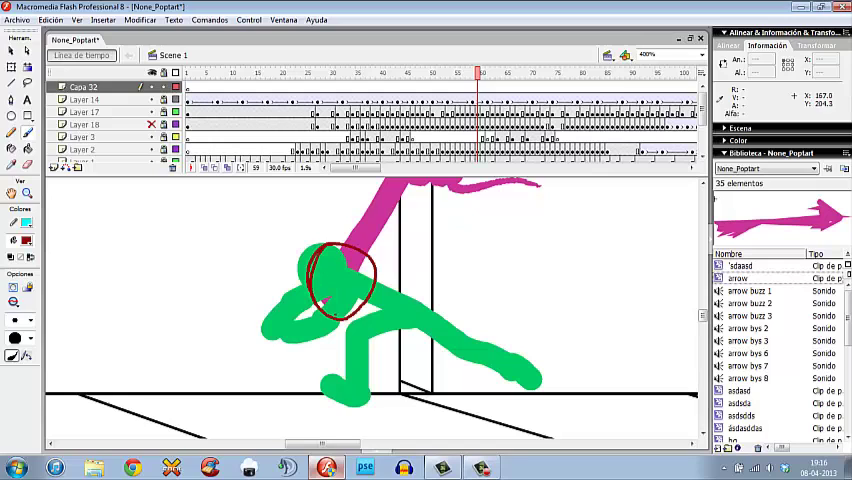
key("ctrl+z")
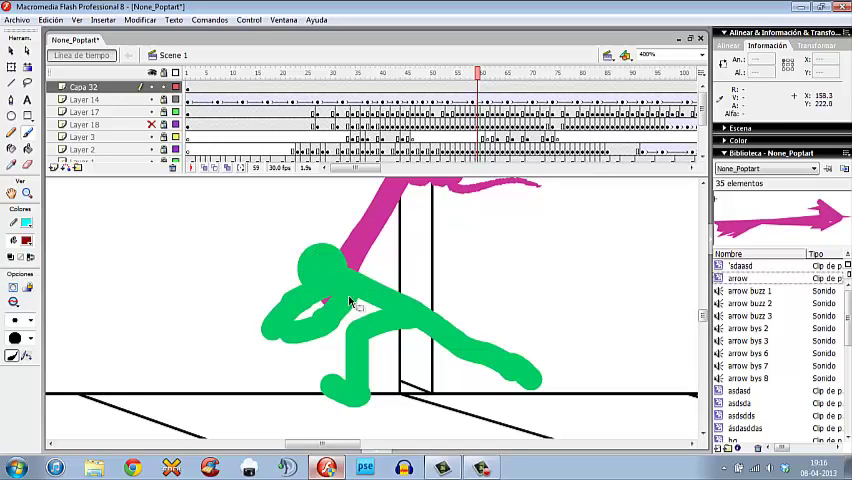
left_click_drag(499, 273, 403, 285)
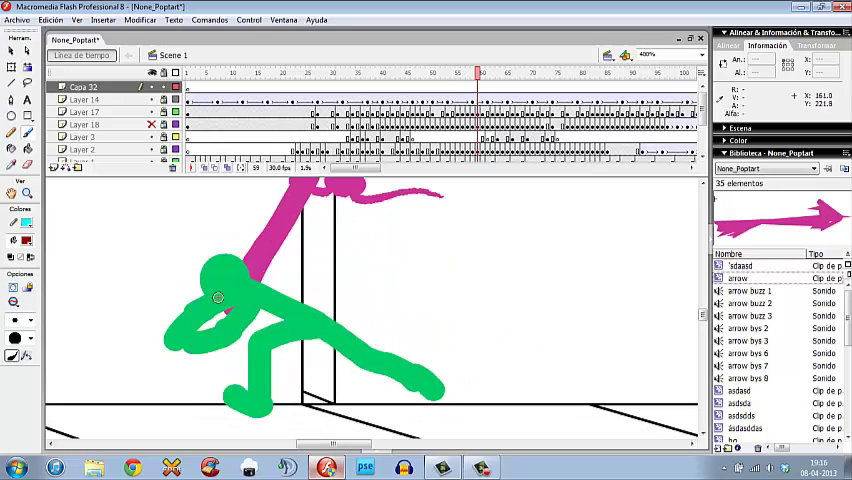
key("ctrl+z")
Step: Set Layer 18 to display as outlines with 'Ver capa como contornos' and confirm
double_click(118, 95)
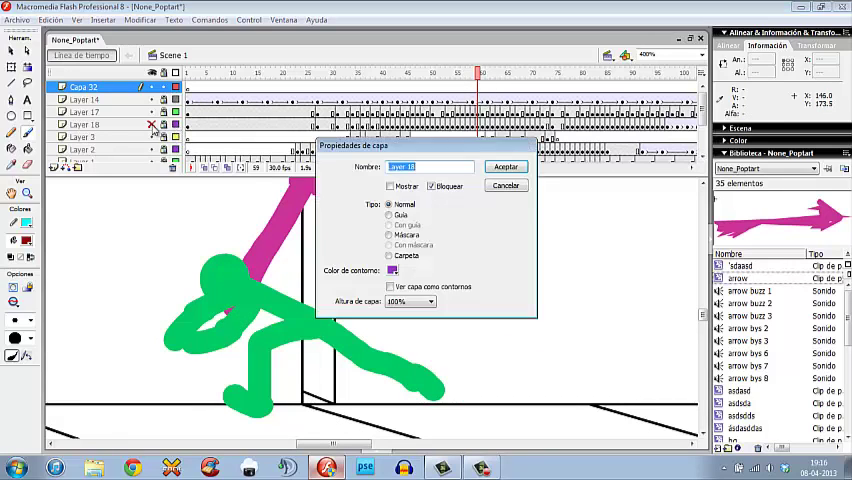
left_click(506, 186)
left_click(120, 82)
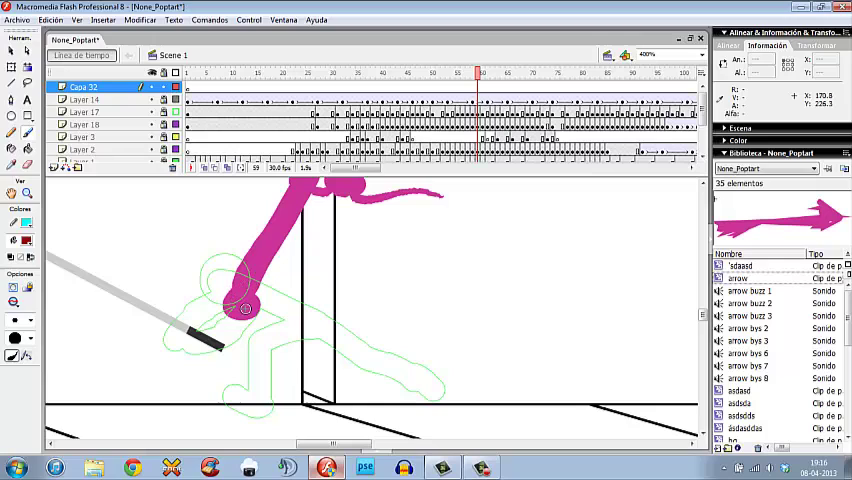
Step: Sketch red direction arrows and a dot beside the wall, undoing stray strokes
left_click_drag(242, 296, 241, 309)
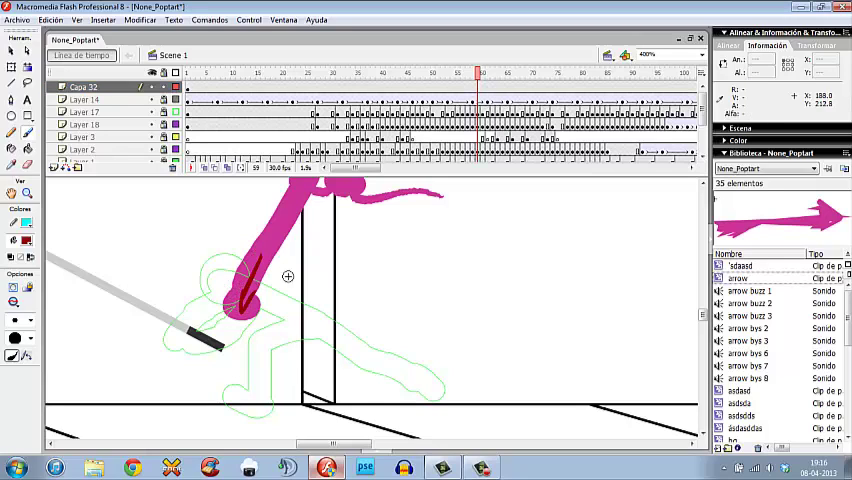
key("ctrl+z")
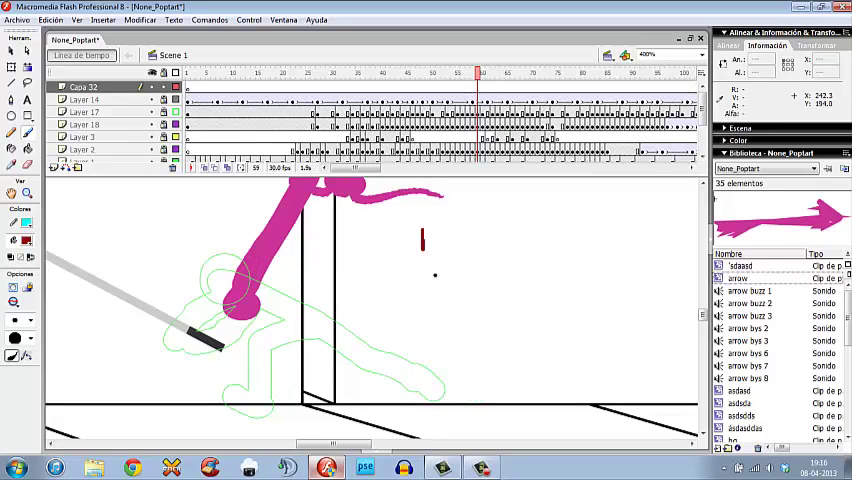
left_click_drag(417, 222, 445, 262)
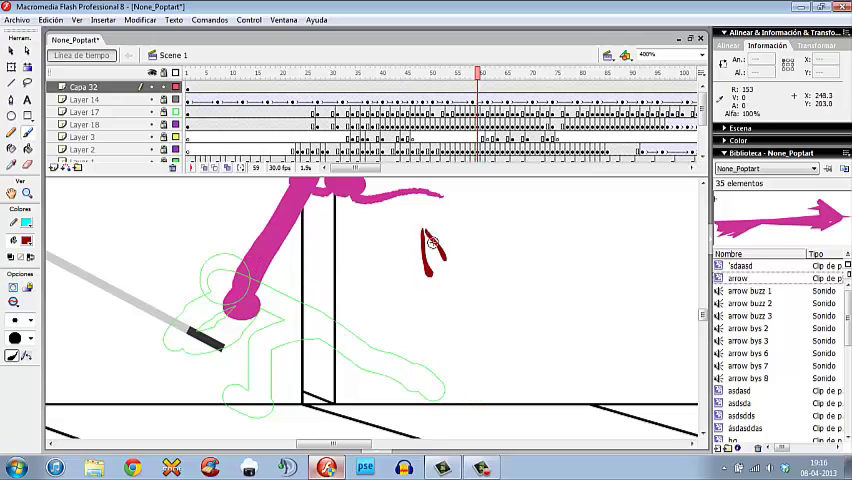
key("ctrl+z")
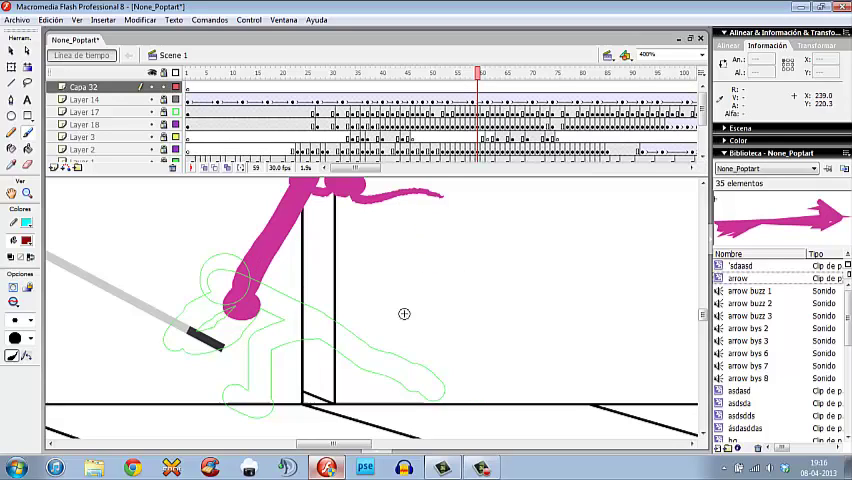
left_click_drag(422, 237, 370, 375)
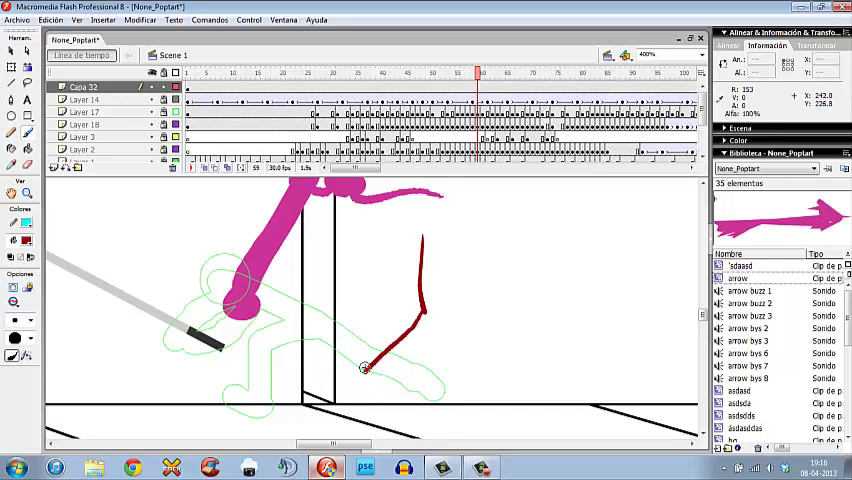
mouse_move(425, 312)
left_mouse_down()
mouse_move(499, 305)
mouse_move(505, 325)
left_mouse_up()
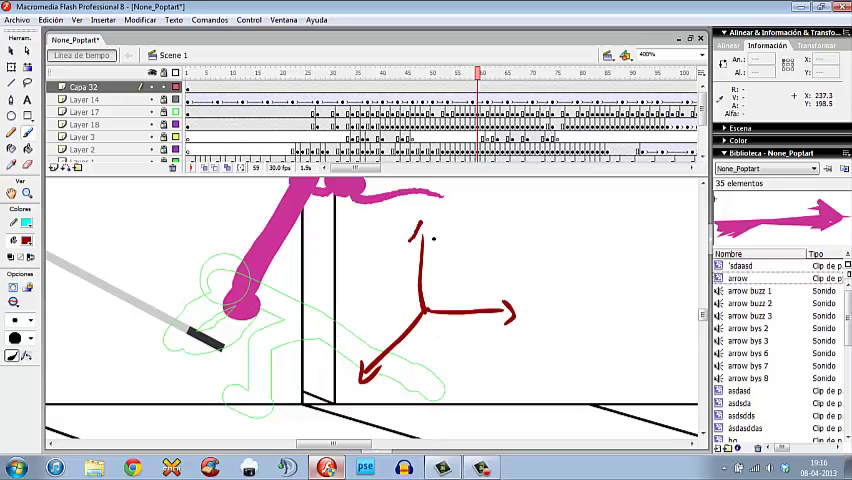
left_click_drag(410, 240, 433, 243)
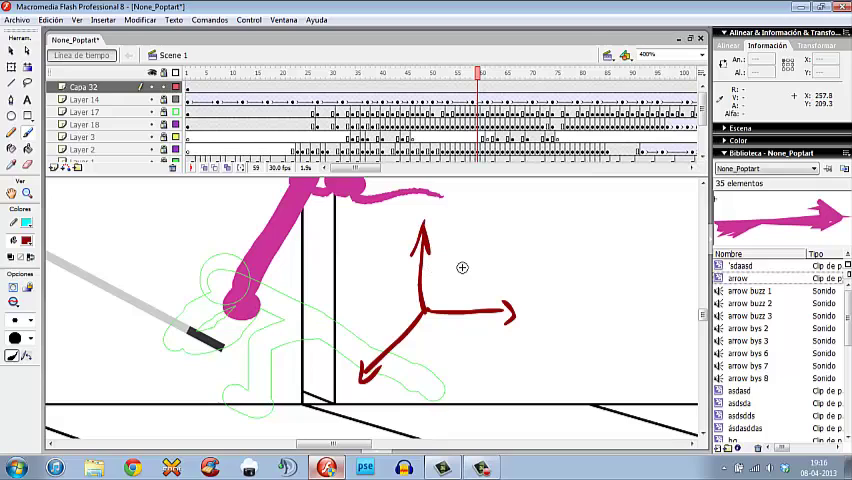
left_click_drag(465, 245, 474, 252)
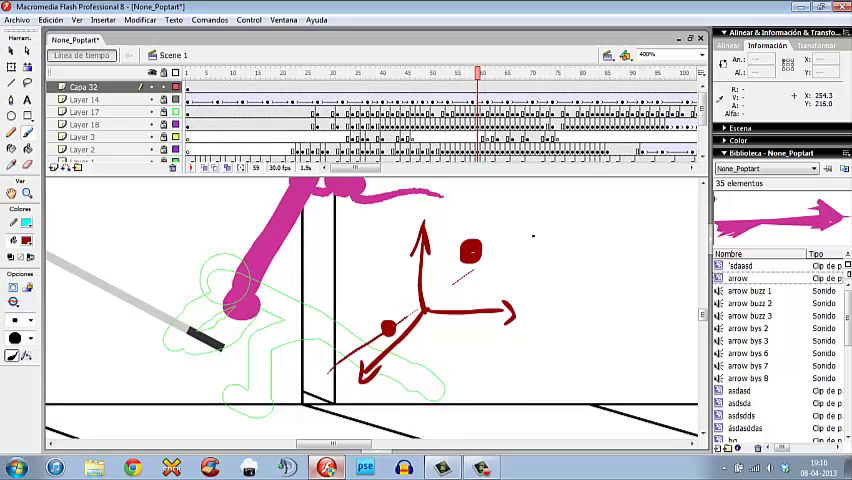
left_click_drag(480, 255, 530, 220)
key("ctrl+z")
mouse_move(330, 374)
left_mouse_down()
mouse_move(364, 356)
mouse_move(481, 230)
left_mouse_up()
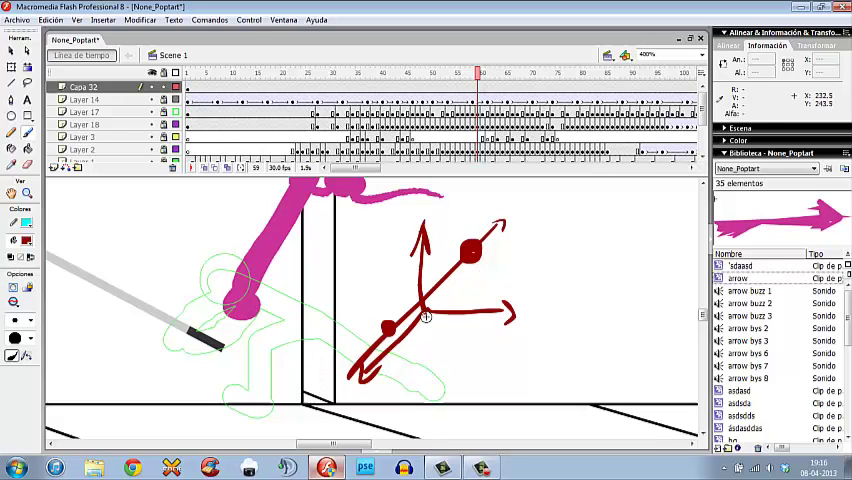
key("ctrl+z")
key("ctrl+z")
Step: Marquee-select and delete the whole red arrow sketch
key("v")
left_click_drag(546, 213, 320, 400)
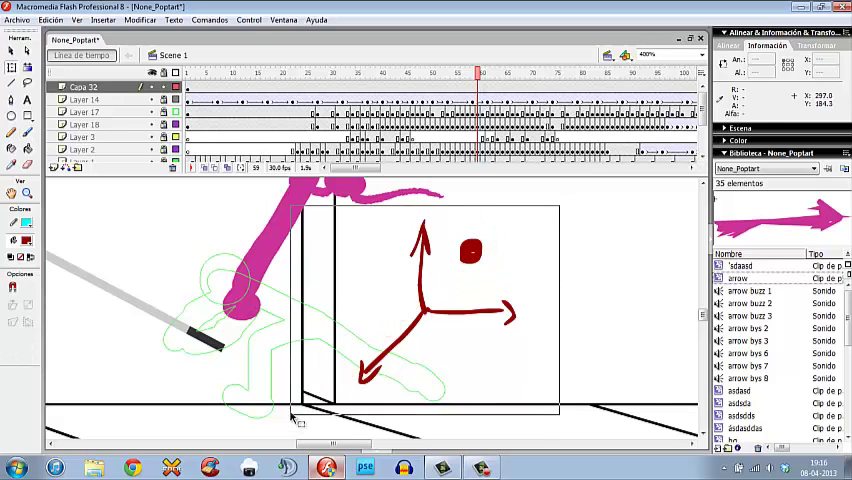
key("Delete")
key("b")
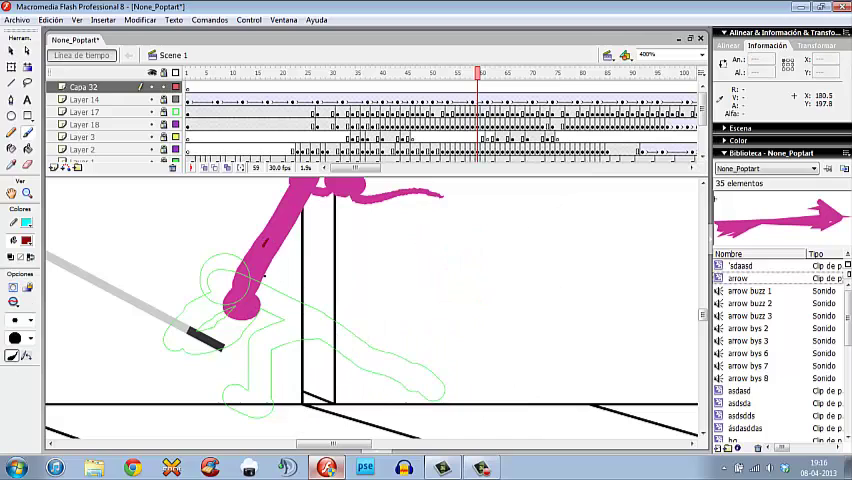
key("v")
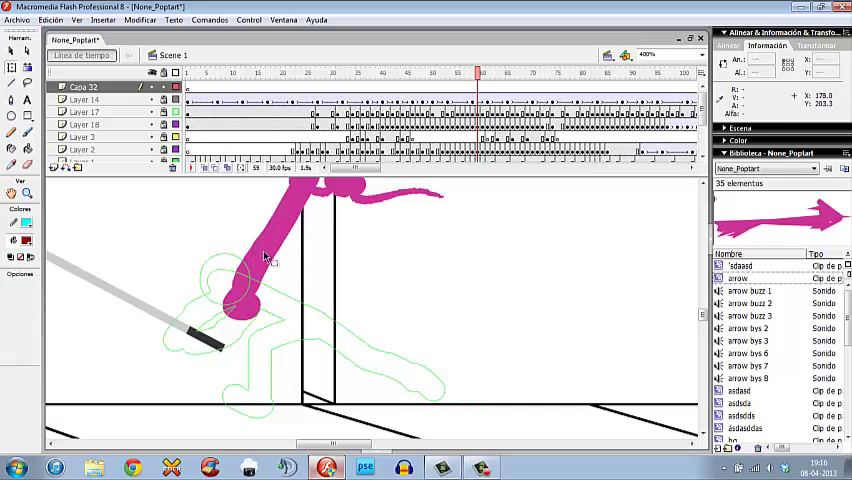
Step: Toggle Capa 32's lock, nudge the archer's body piece up-right, then advance to frame 60
left_click(165, 87)
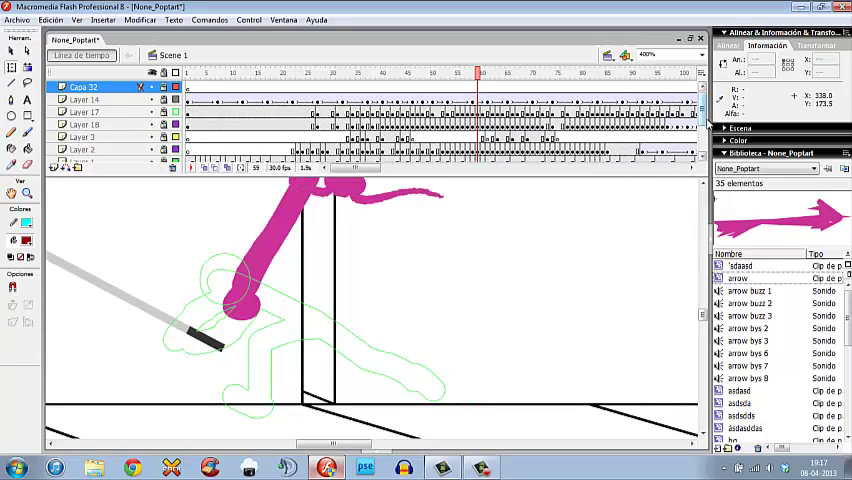
mouse_move(500, 278)
left_mouse_down()
mouse_move(487, 372)
mouse_move(520, 389)
left_mouse_up()
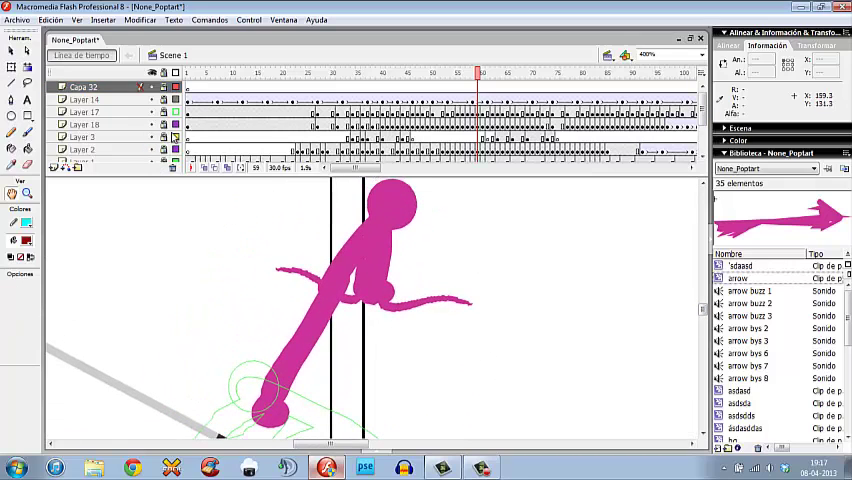
left_click(375, 267)
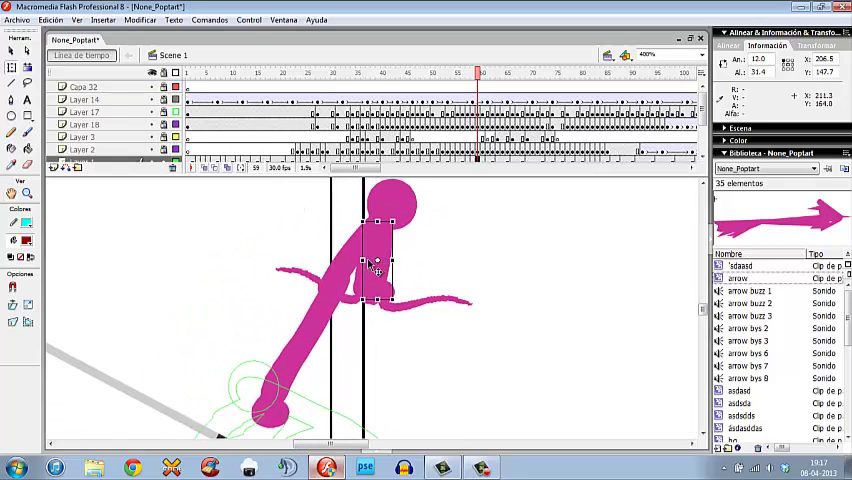
left_click(345, 303)
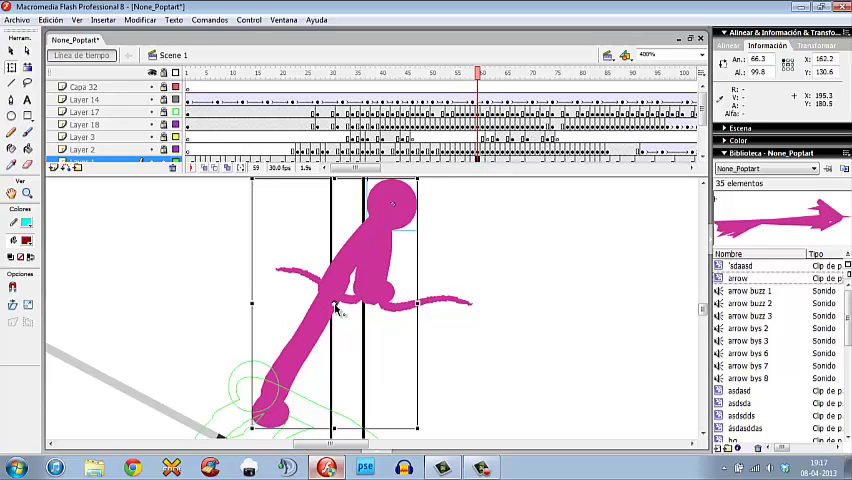
left_click_drag(337, 308, 351, 280)
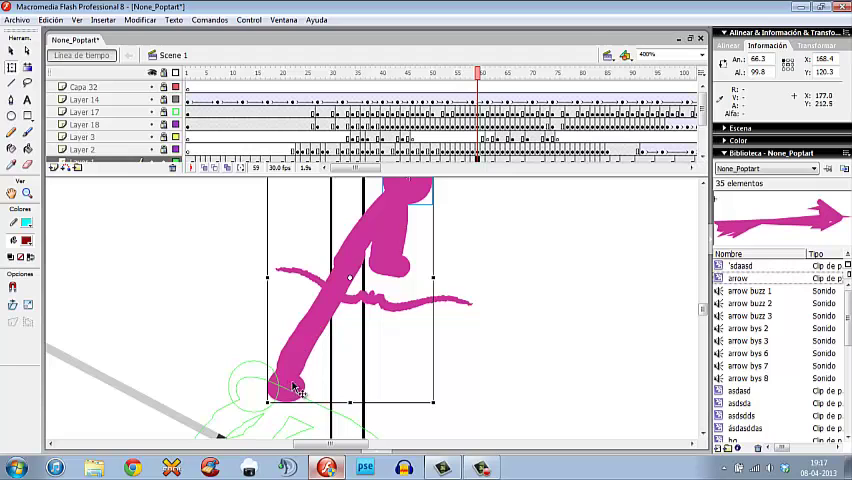
left_click_drag(295, 388, 310, 365)
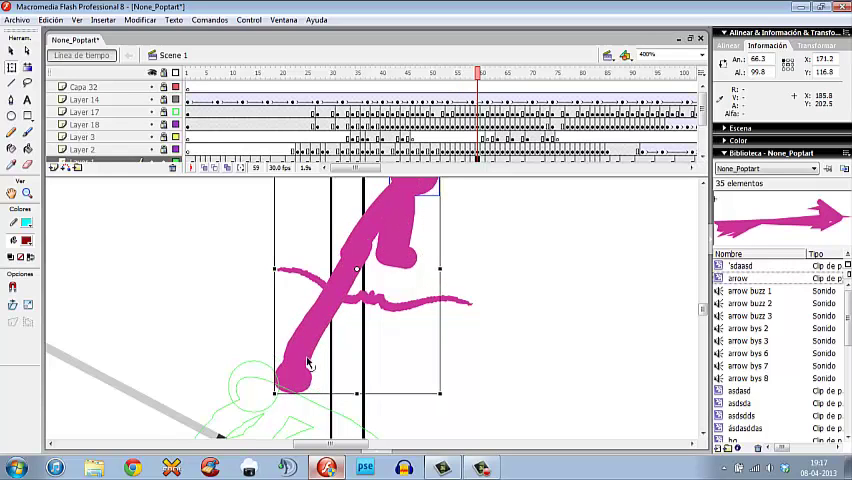
left_click(538, 328)
left_click_drag(538, 328, 509, 288)
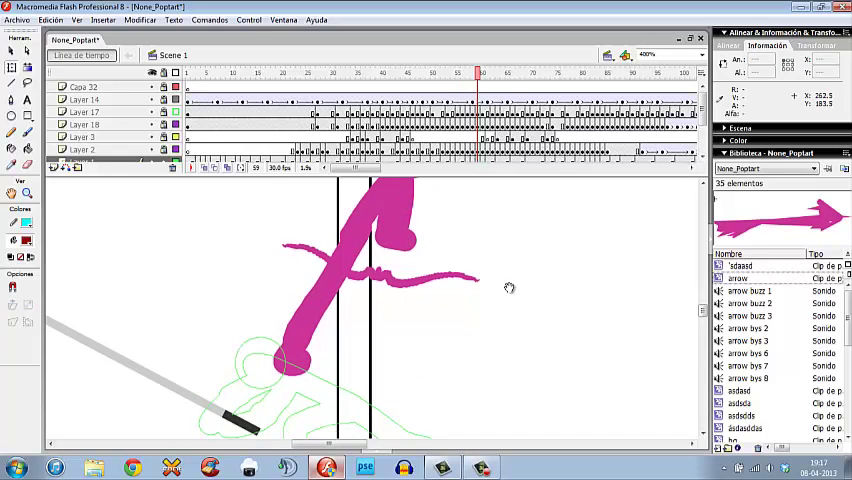
key("period")
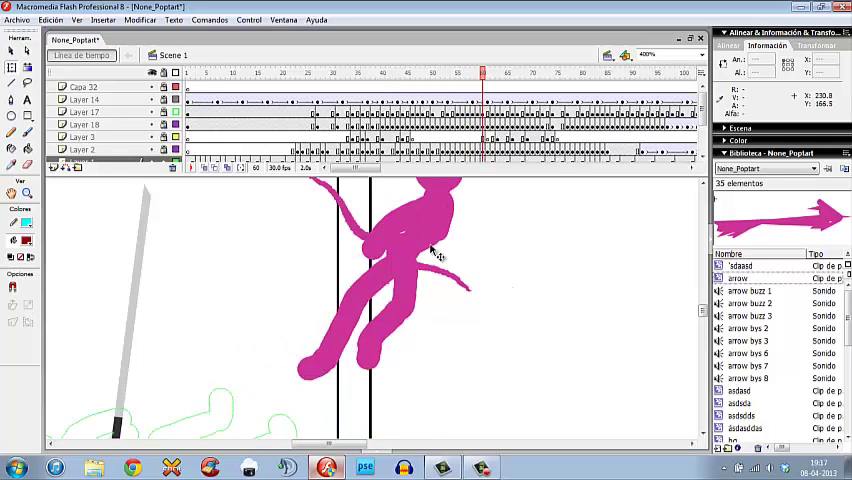
Step: Test-play the fight animation with Ctrl+Enter, then close the preview
key("ctrl+Return")
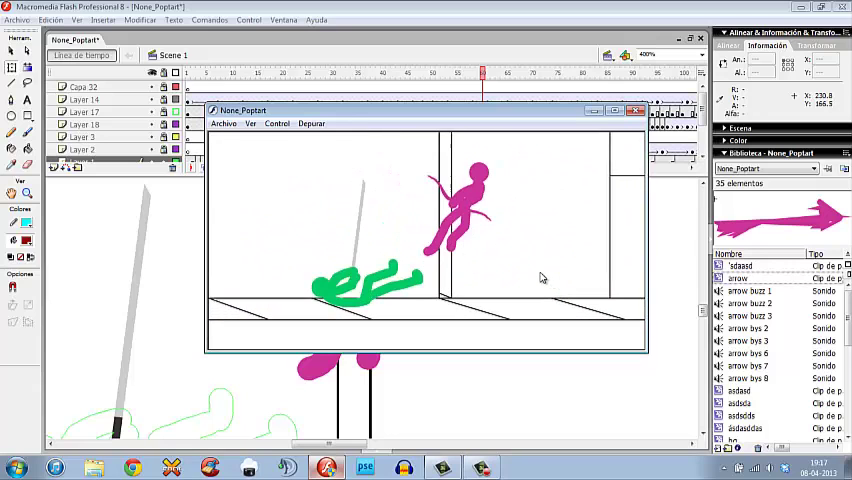
left_click(636, 110)
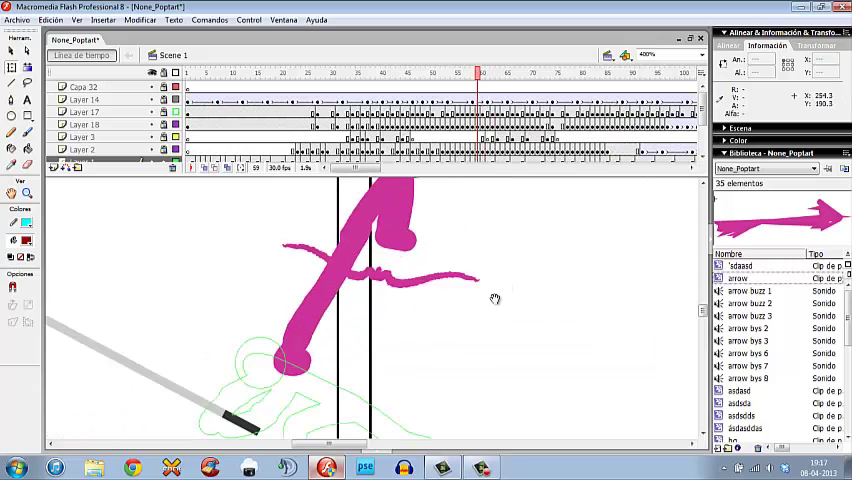
Step: Replay frame 59, pan up to the archer's head, and pick the Brush on a timeline layer
key("Return")
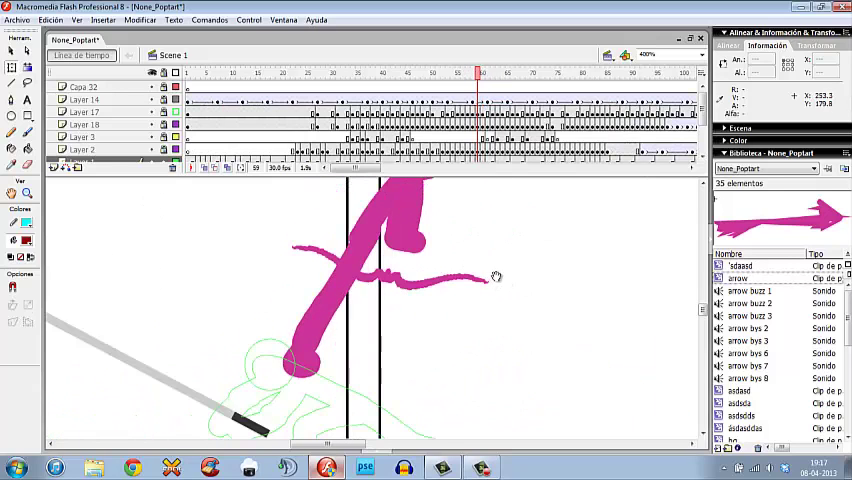
left_click_drag(496, 276, 378, 322)
key("b")
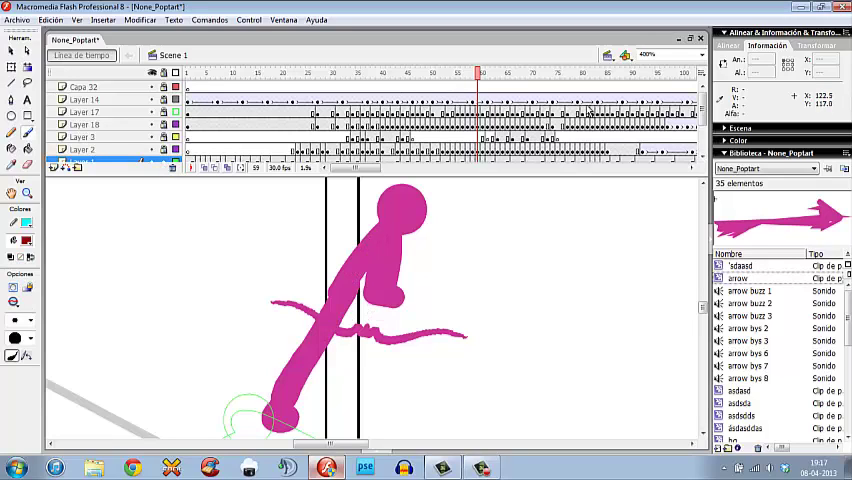
left_click(100, 161)
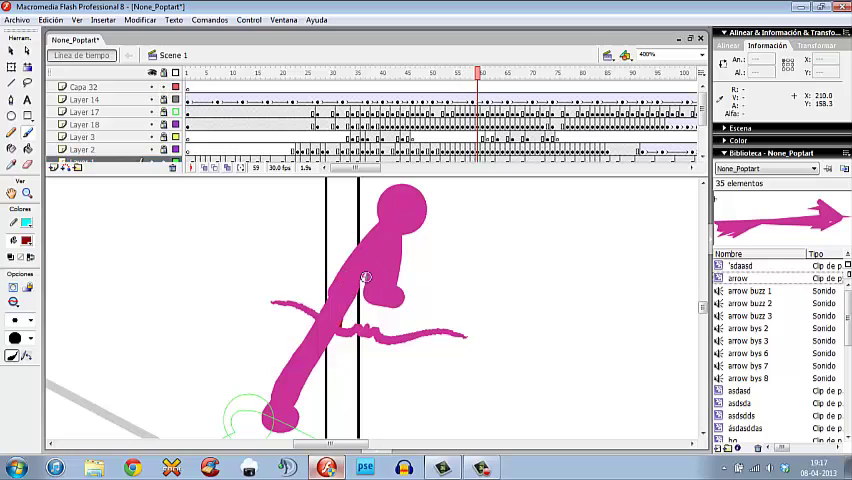
Step: On layer Capa 32, paint two red strokes down the archer's neck and torso on frame 59
left_click(175, 89)
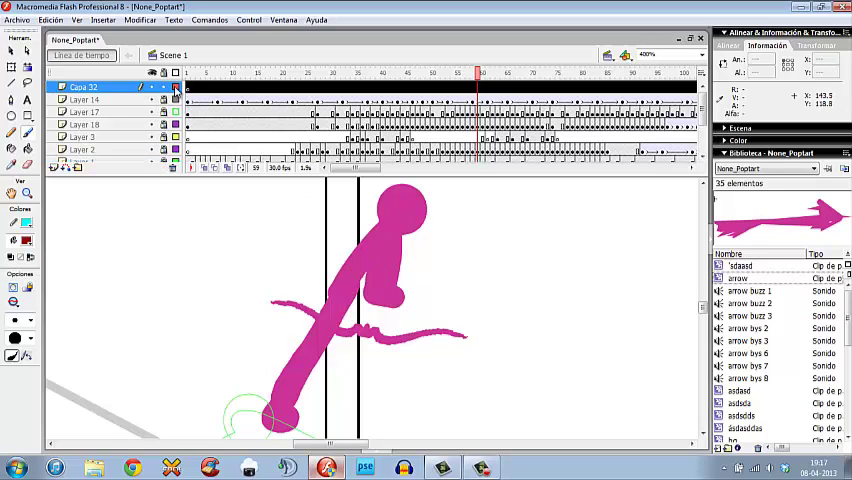
left_click_drag(398, 235, 348, 330)
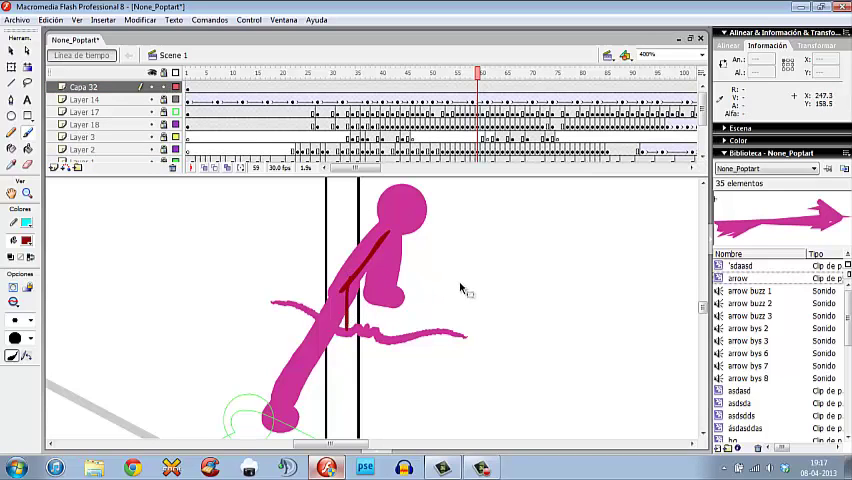
left_click_drag(380, 232, 346, 316)
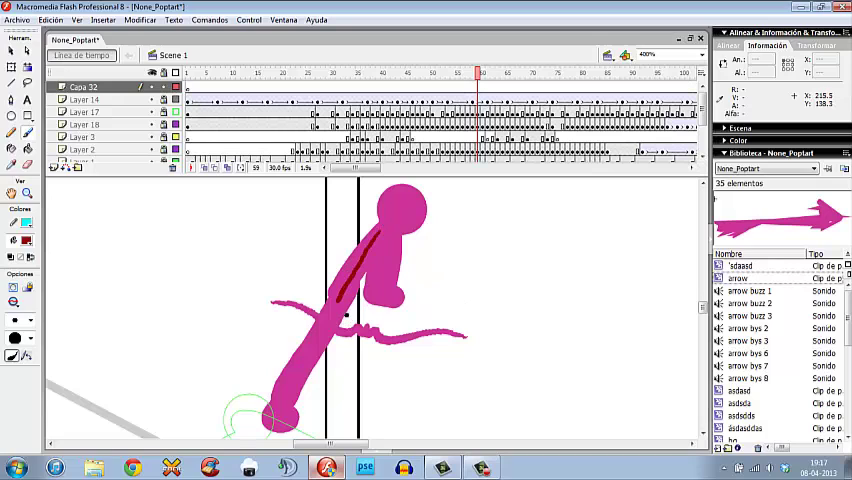
Step: On frame 60, slash red across the torso and arm, then circle the neck and undo it
key("period")
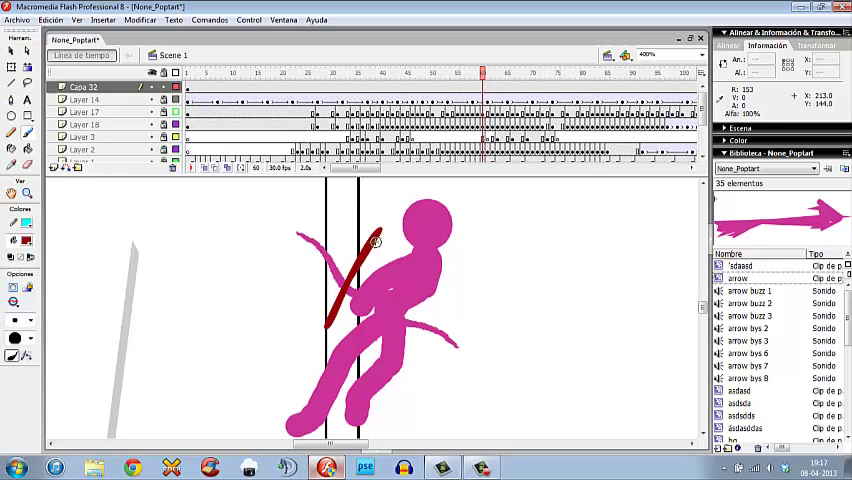
left_click_drag(370, 272, 418, 256)
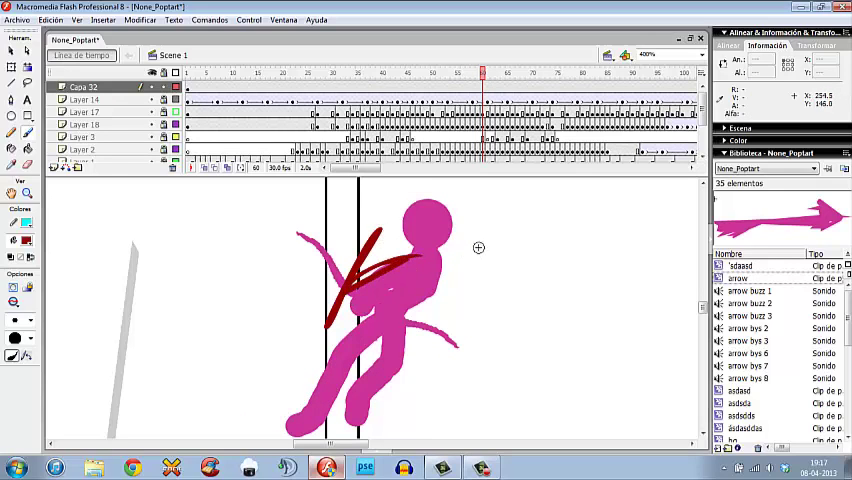
key("comma")
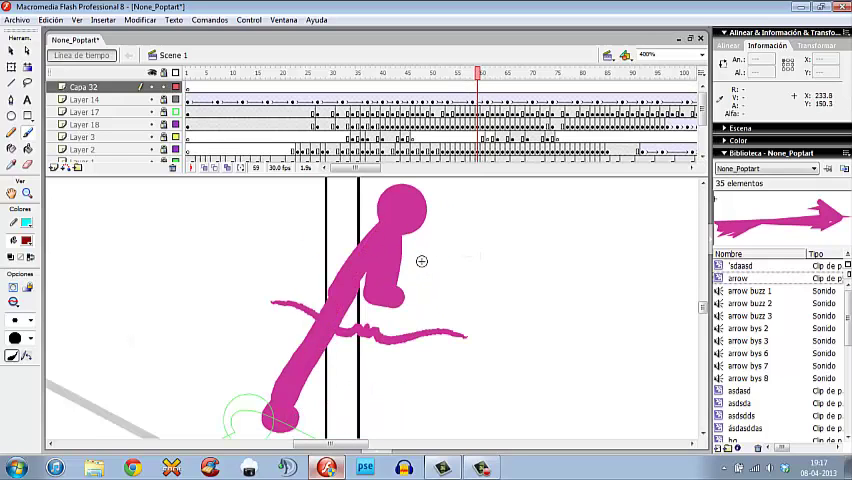
key("period")
left_click_drag(390, 258, 437, 258)
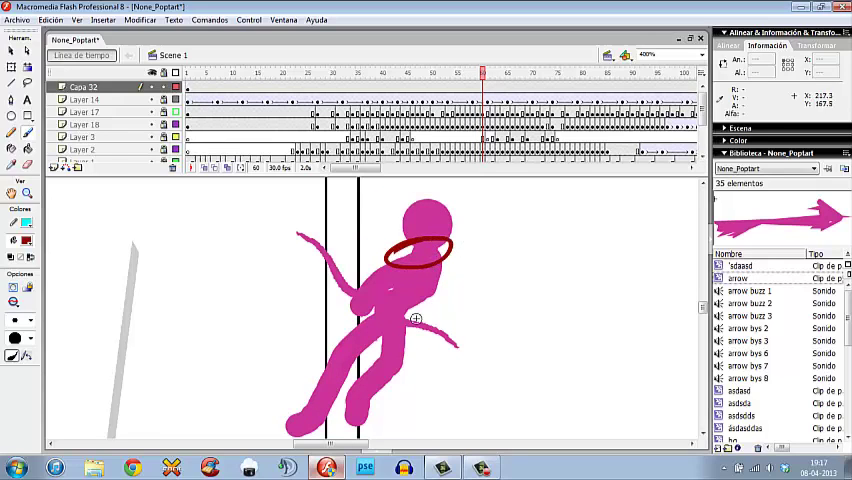
key("ctrl+z")
Step: On frame 62, circle the archer's hip in red, then undo the circle
key("period")
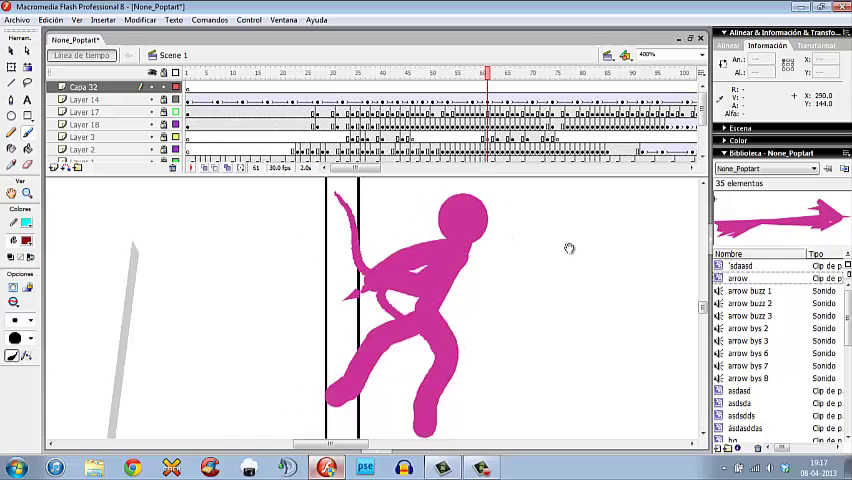
key("period")
left_click_drag(395, 285, 425, 285)
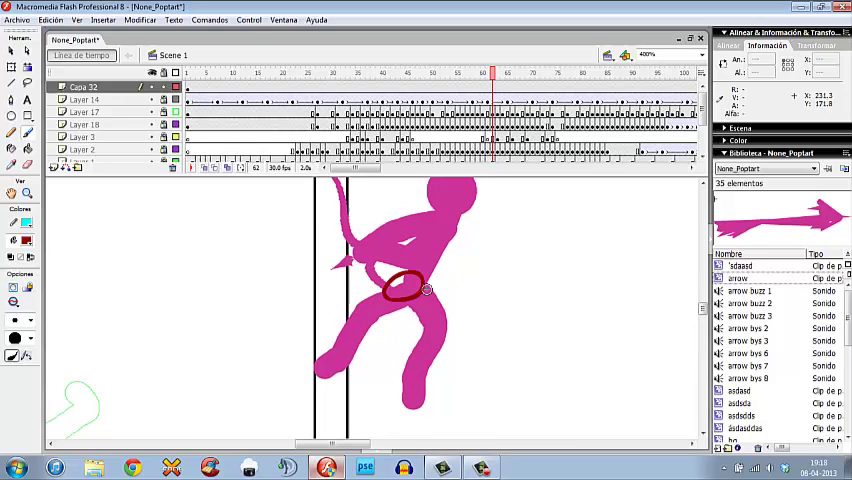
key("ctrl+z")
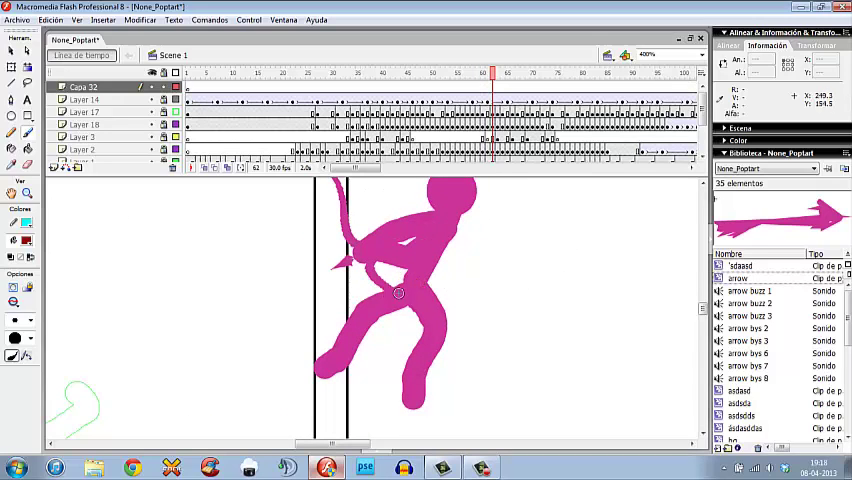
Step: Circle the arrow tip in red on frame 64, then advance toward frame 70
key("period")
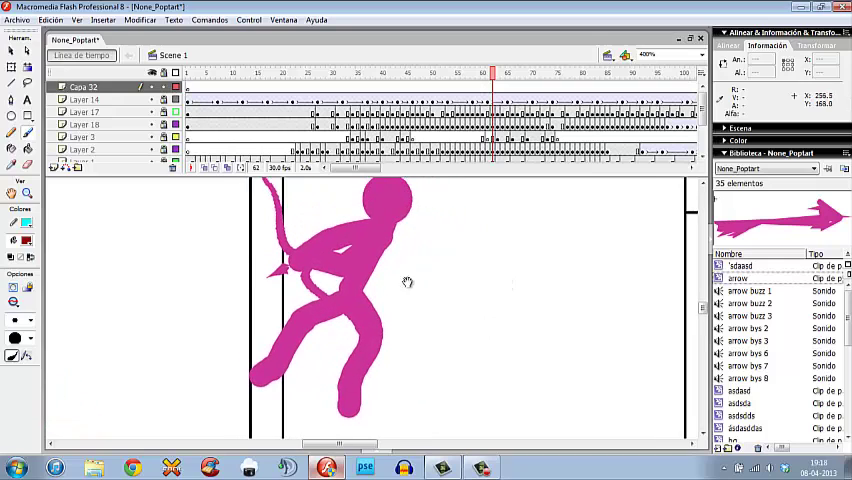
key("period")
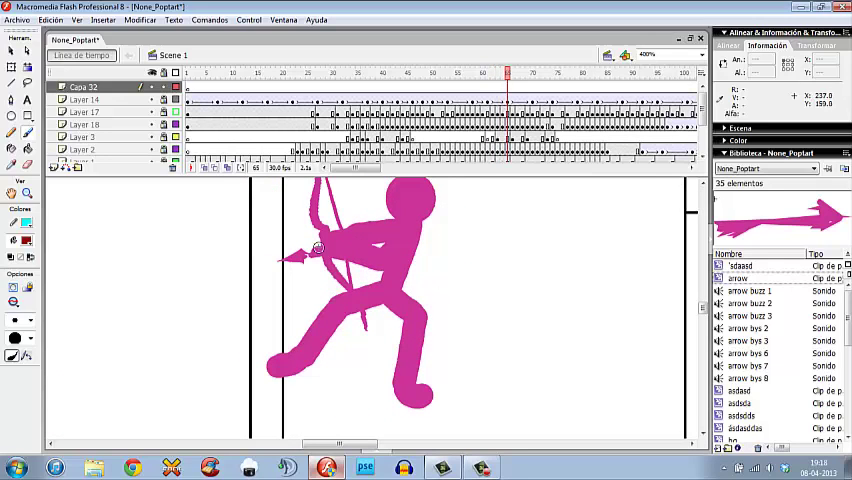
left_click_drag(275, 250, 310, 265)
key("period")
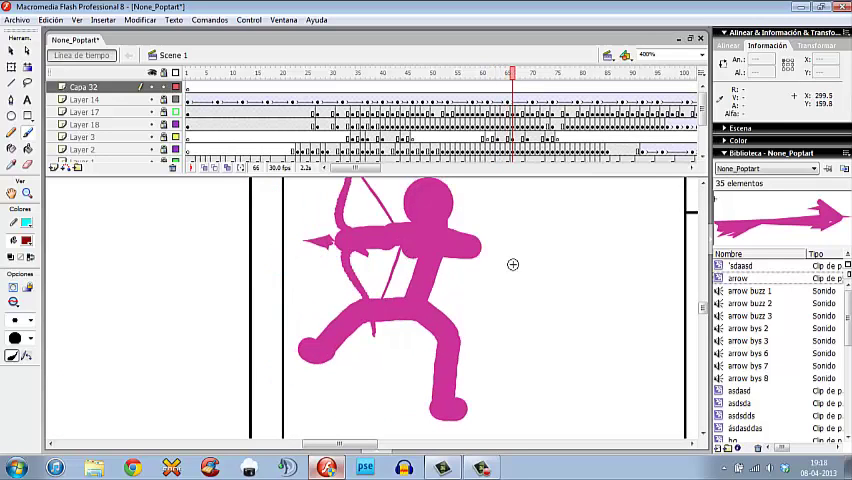
key("period")
key("period")
key("period")
key("period")
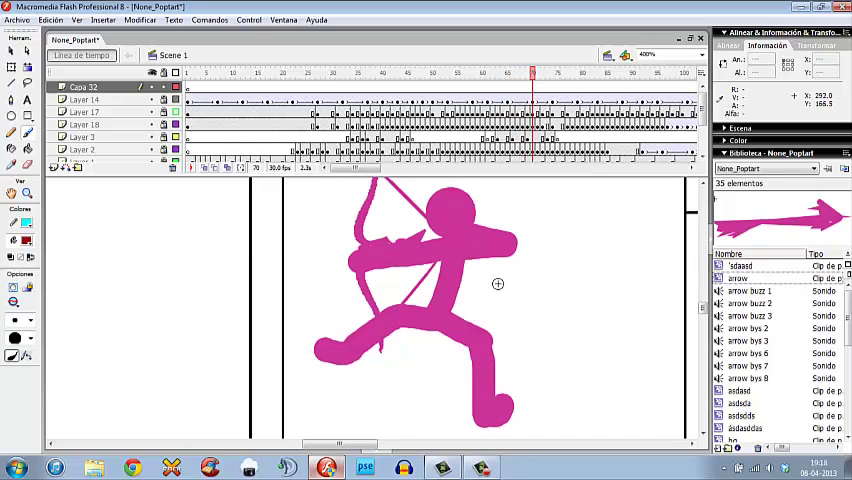
Step: Mark the archer's rear and front feet with red lines, then undo the foot marks
left_click_drag(495, 380, 525, 425)
key("period")
left_click_drag(305, 332, 300, 356)
left_click_drag(306, 325, 303, 335)
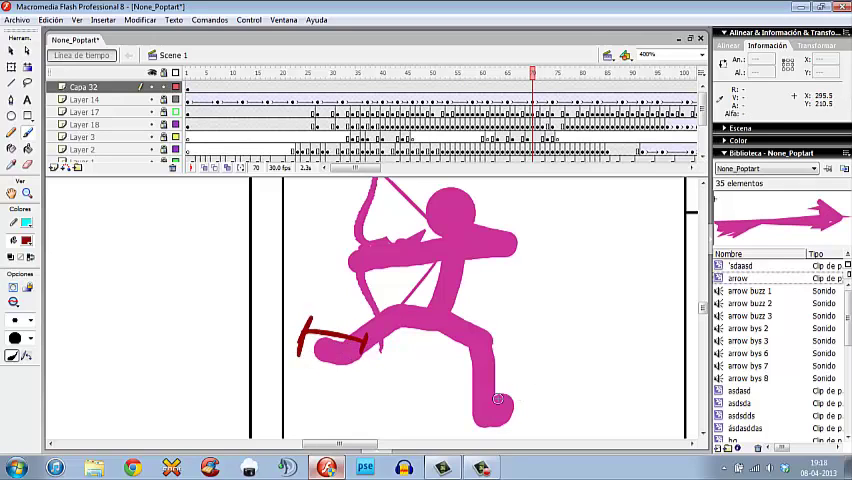
mouse_move(505, 398)
left_mouse_down()
mouse_move(525, 392)
mouse_move(510, 425)
mouse_move(525, 425)
left_mouse_up()
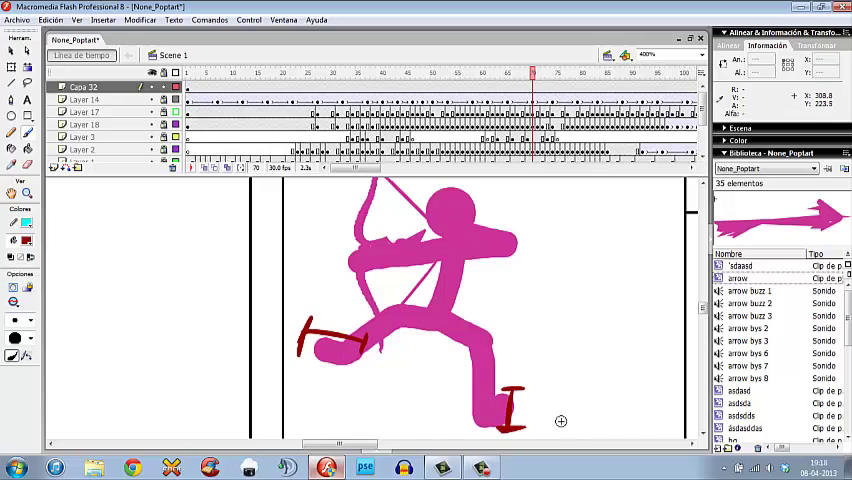
key("ctrl+z")
key("ctrl+z")
key("ctrl+z")
key("ctrl+z")
key("ctrl+z")
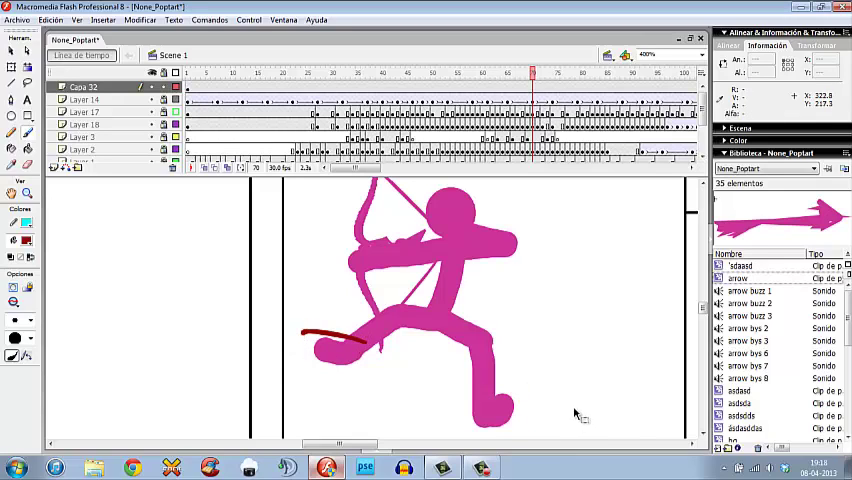
key("ctrl+z")
key("ctrl+z")
Step: Paint a red line along the extended arm on frame 71, remove it, and advance to frame 73
key("period")
key("period")
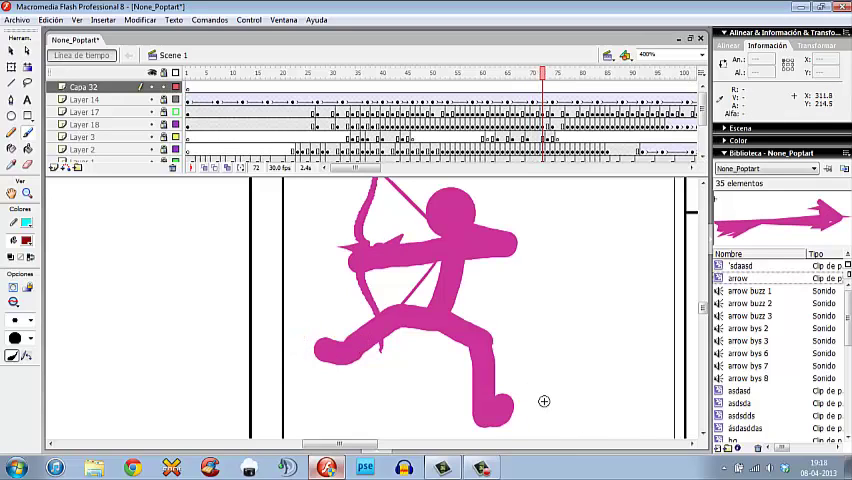
key("comma")
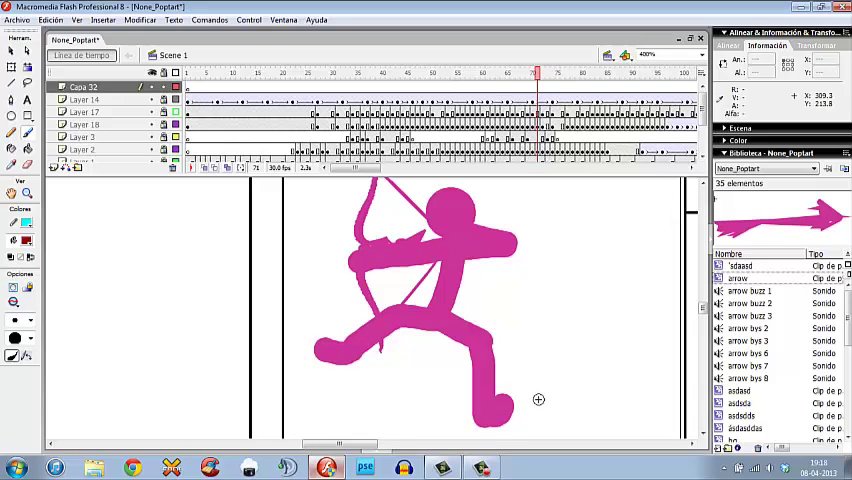
key("period")
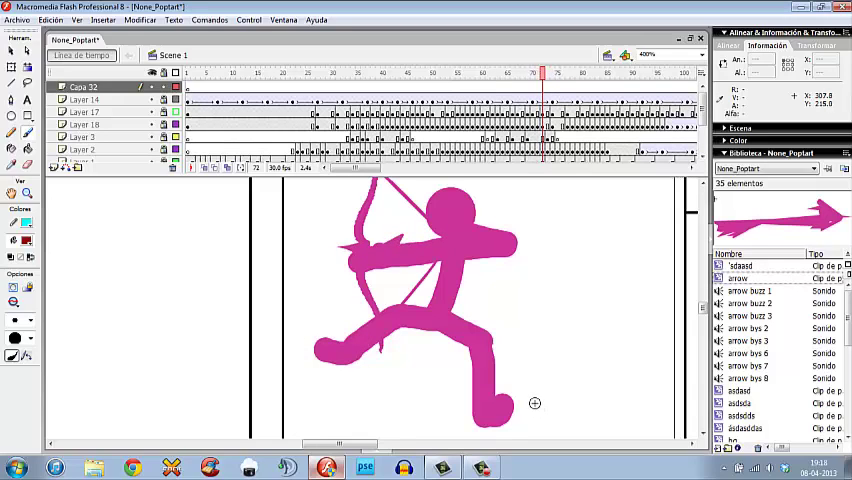
key("comma")
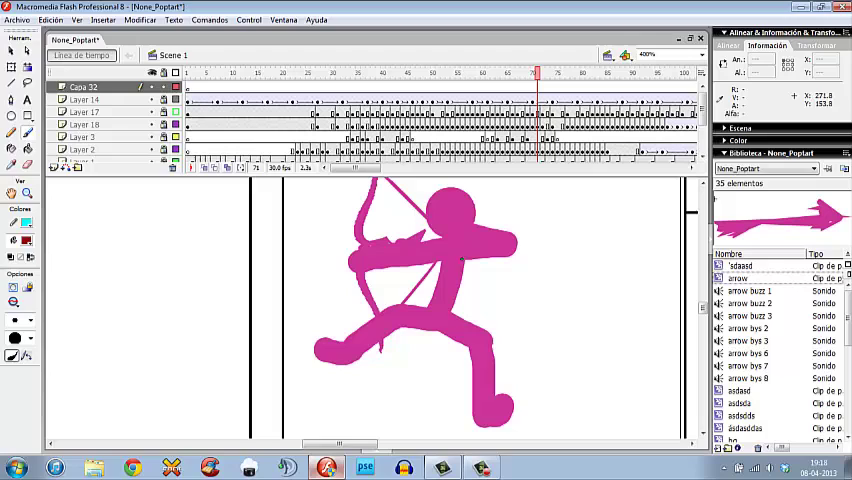
left_click_drag(448, 250, 512, 242)
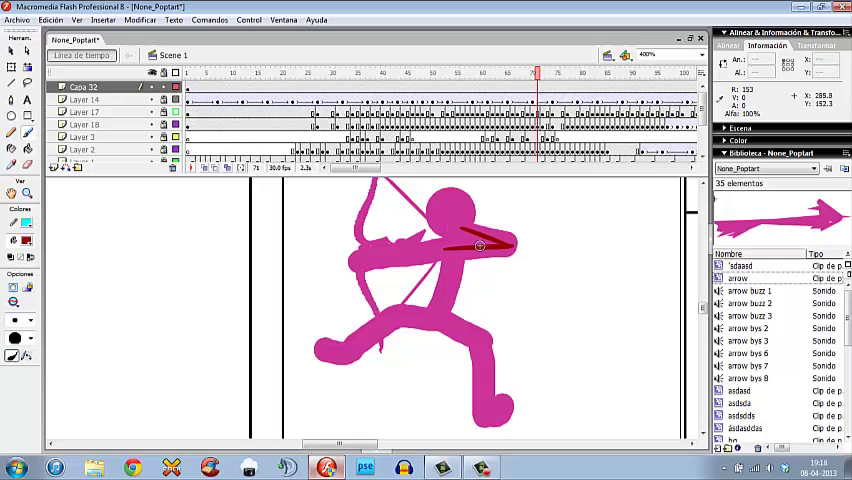
key("period")
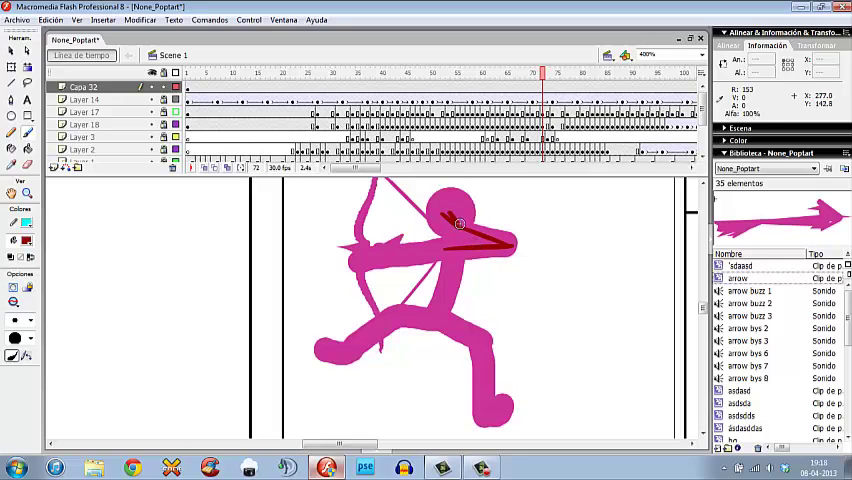
key("comma")
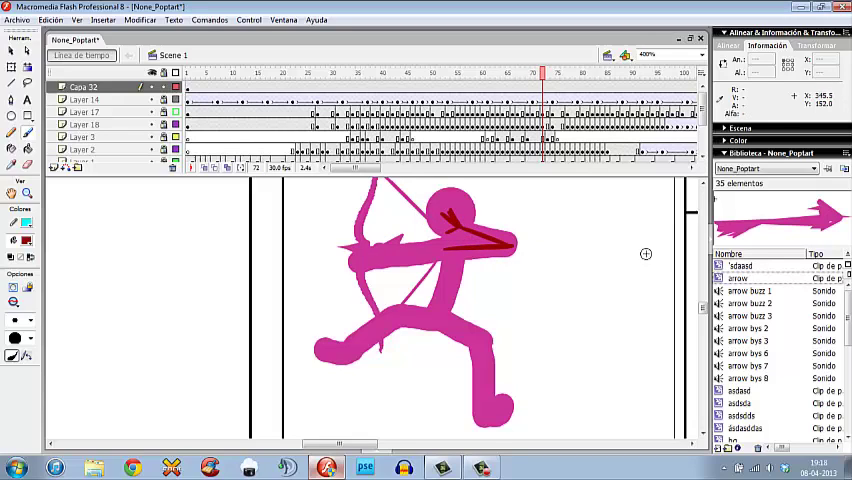
key("Delete")
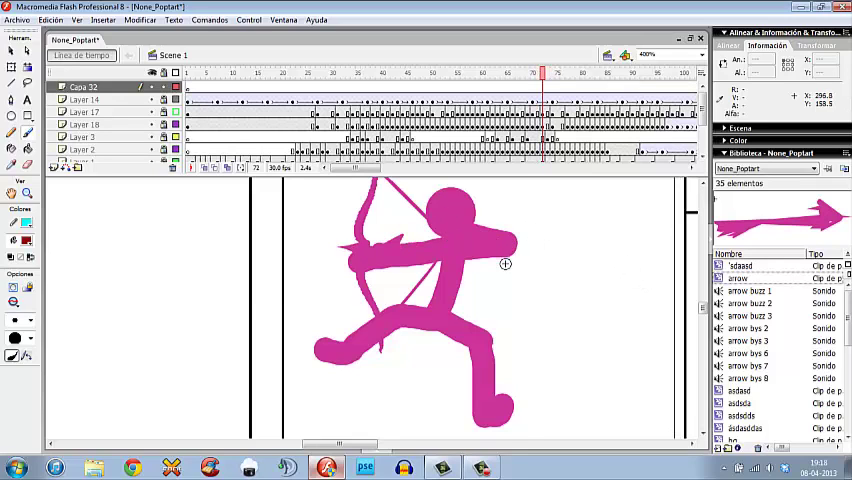
key("period")
key("period")
mouse_move(470, 235)
left_mouse_down()
mouse_move(525, 249)
mouse_move(610, 210)
left_mouse_up()
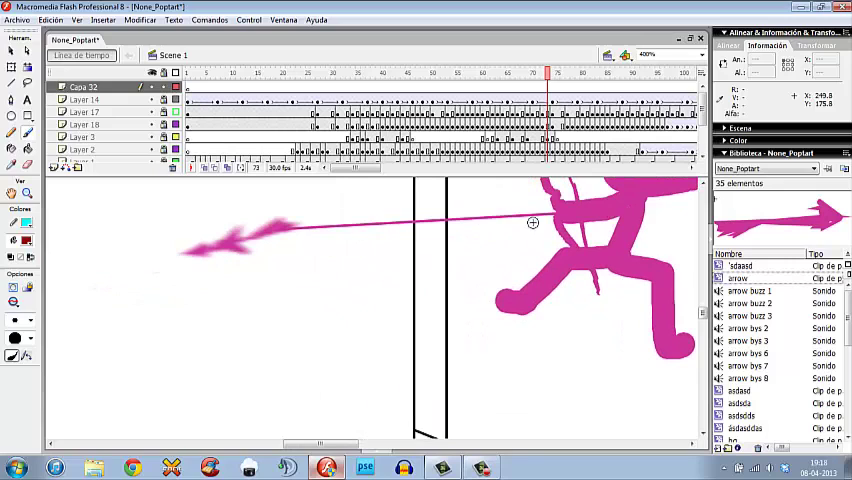
left_click_drag(453, 305, 385, 360)
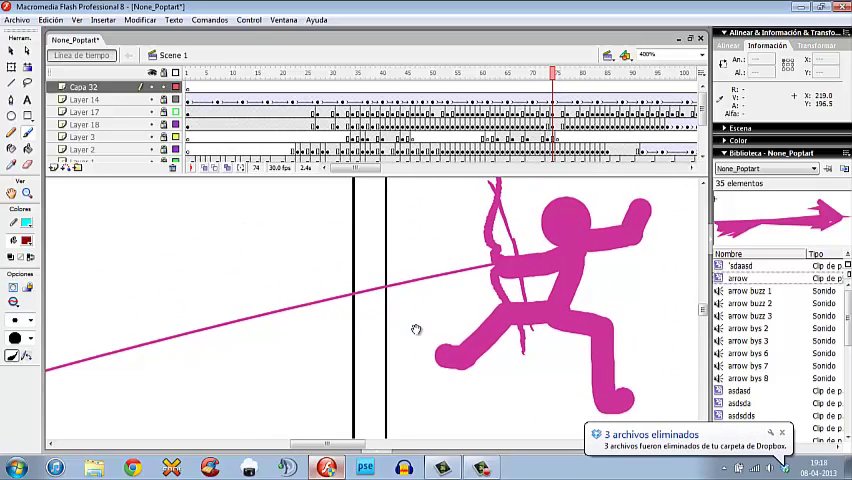
left_click_drag(418, 326, 397, 336)
key("period")
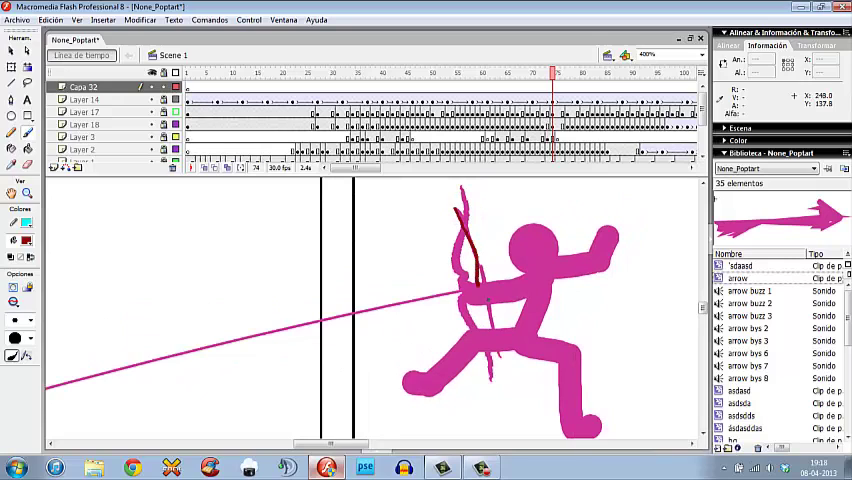
left_click_drag(458, 192, 495, 365)
key("ctrl+z")
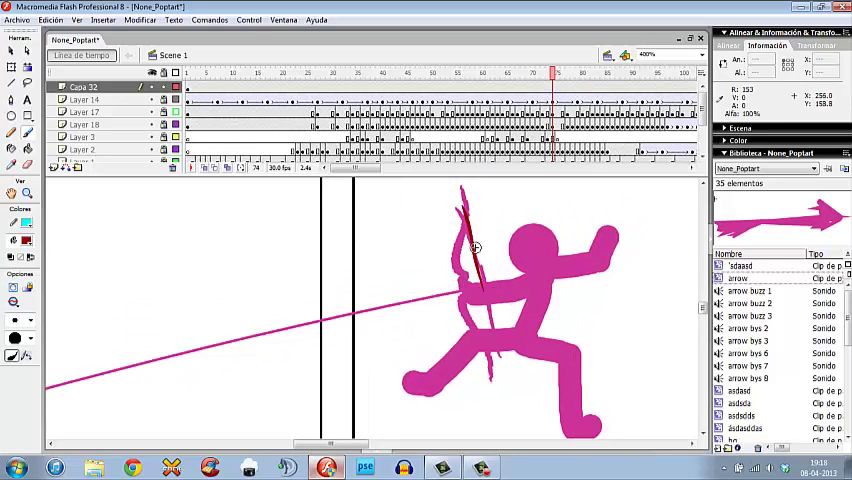
key("v")
left_click_drag(458, 208, 510, 368)
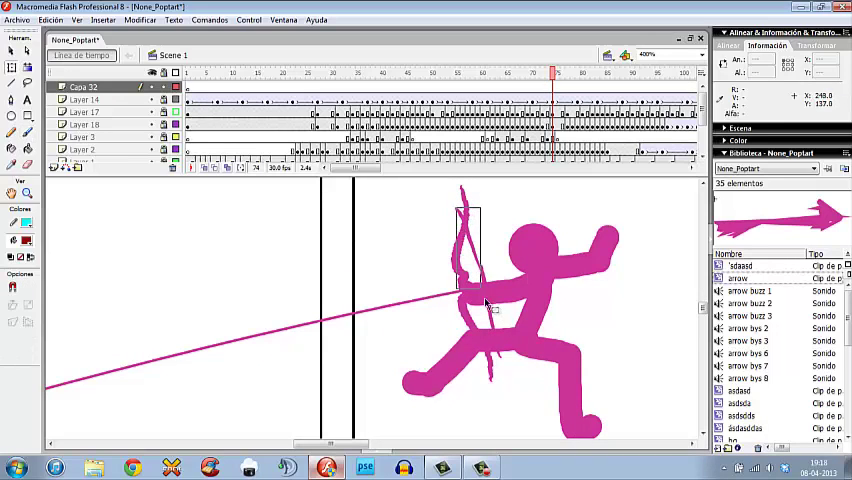
key("Delete")
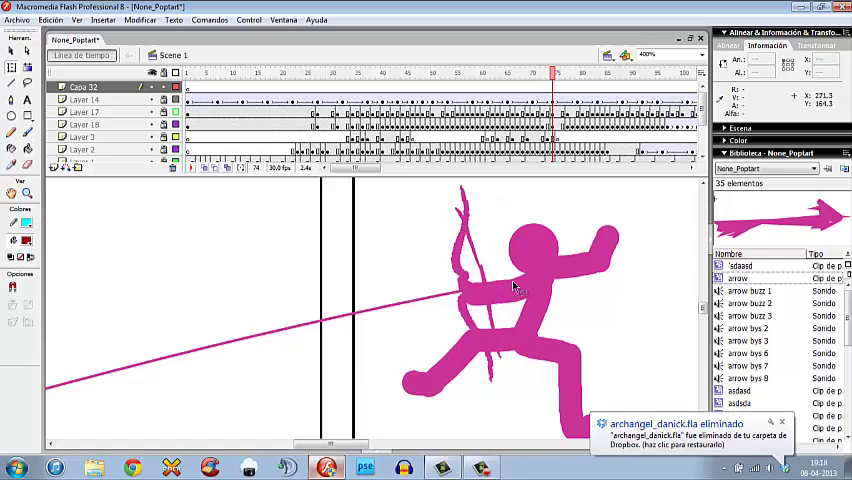
left_click_drag(450, 192, 494, 360)
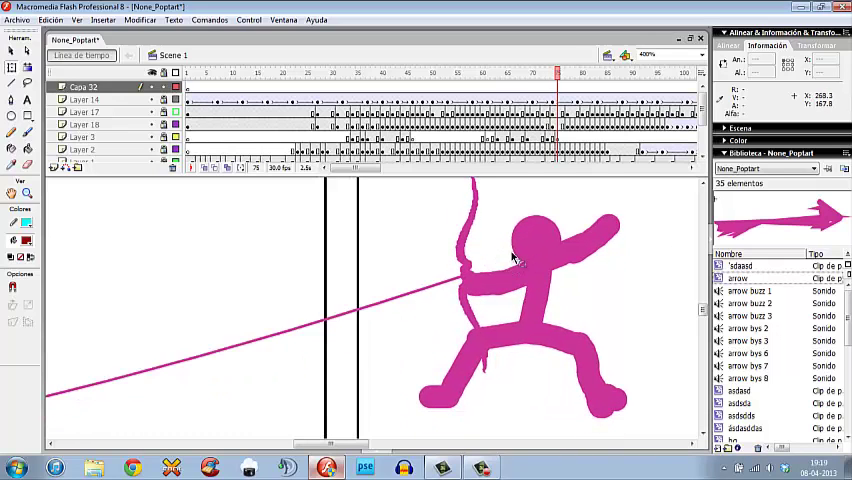
Step: Pan to the arrowhead, step back a few frames, and paint red wedge strokes along its path
mouse_move(445, 330)
left_mouse_down()
mouse_move(462, 293)
mouse_move(570, 285)
mouse_move(440, 335)
mouse_move(380, 305)
mouse_move(560, 275)
left_mouse_up()
key("comma")
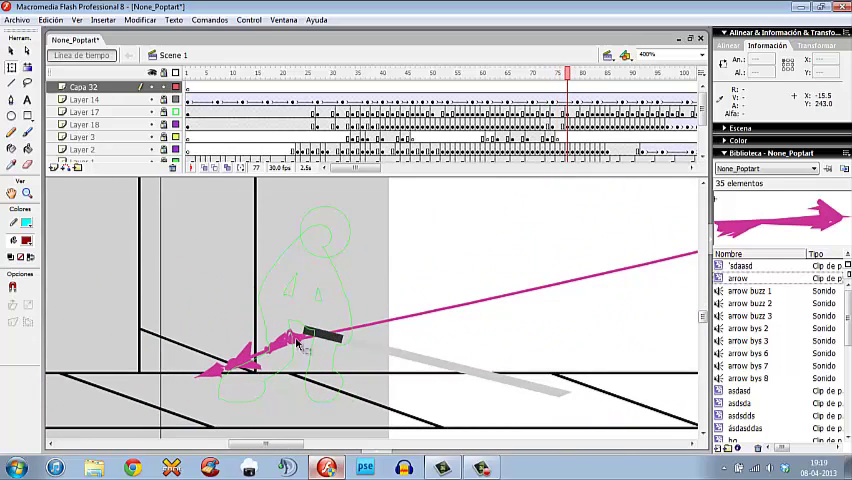
key("comma")
key("comma")
key("b")
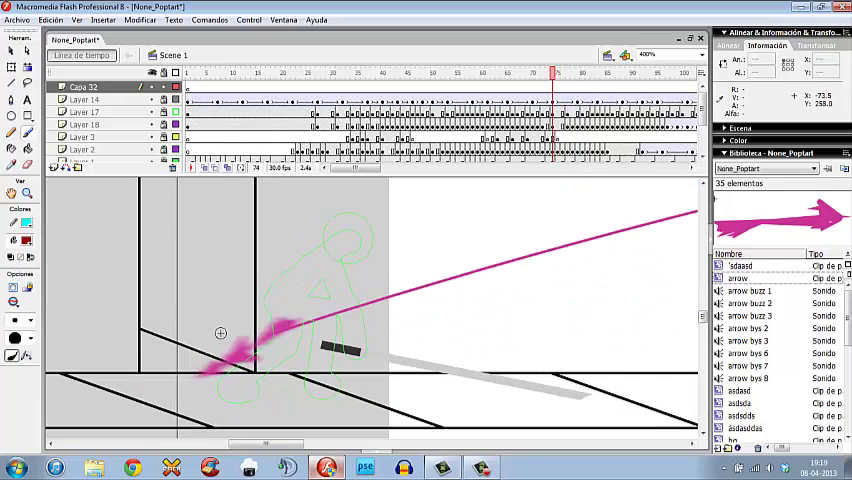
left_click_drag(233, 320, 222, 345)
key("ctrl+z")
mouse_move(250, 320)
left_mouse_down()
mouse_move(205, 375)
mouse_move(210, 370)
left_mouse_up()
left_click_drag(240, 300, 215, 365)
Step: Step to frame 82, paint white strokes over the arrow area, then discard them
key("period")
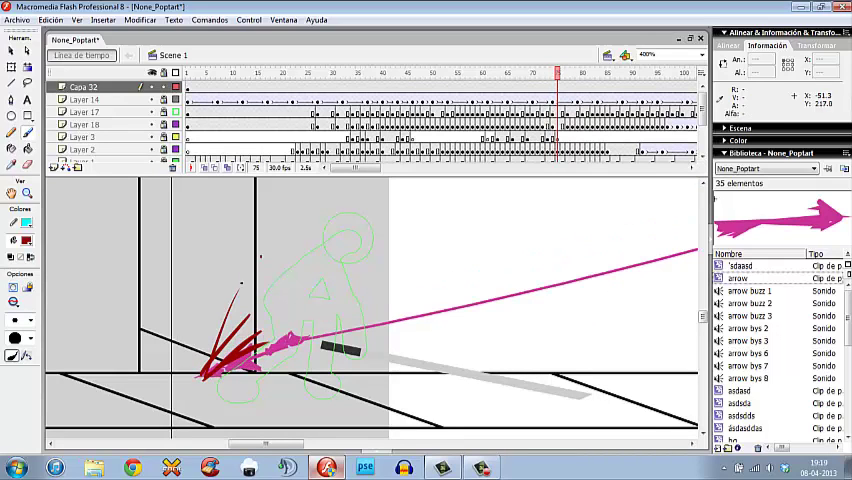
key("period")
key("period")
key("period")
key("period")
key("period")
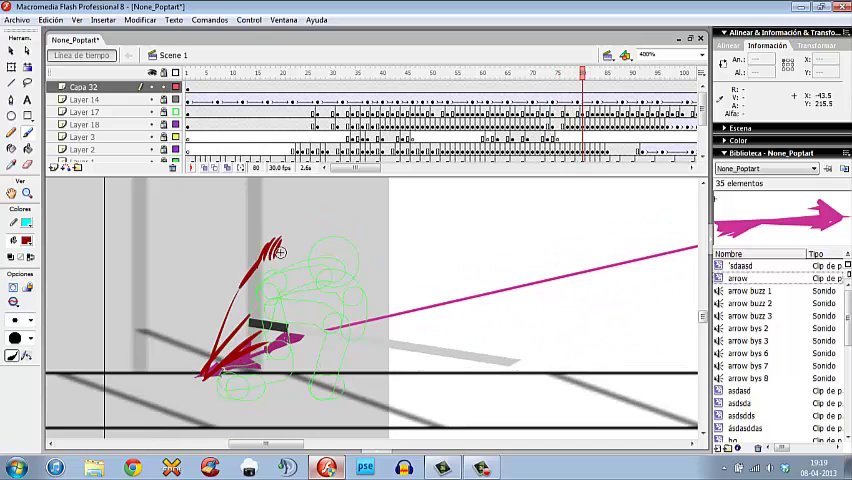
key("period")
key("period")
key("period")
key("period")
key("period")
key("period")
key("period")
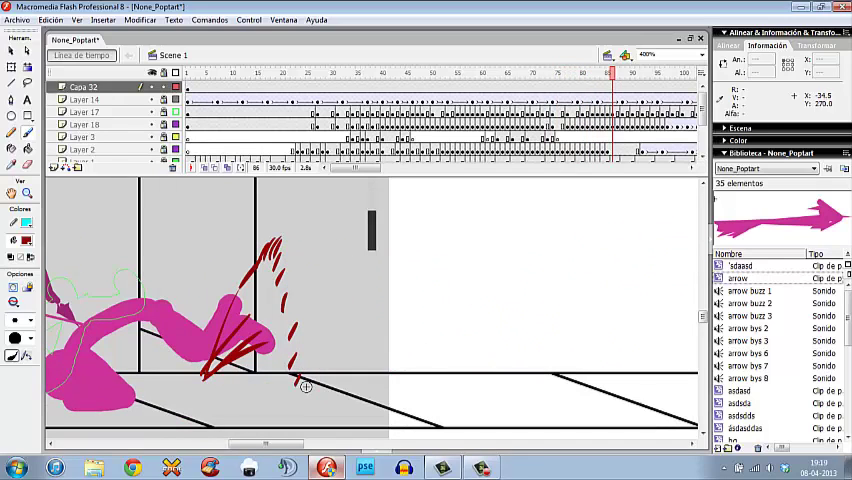
key("comma")
key("comma")
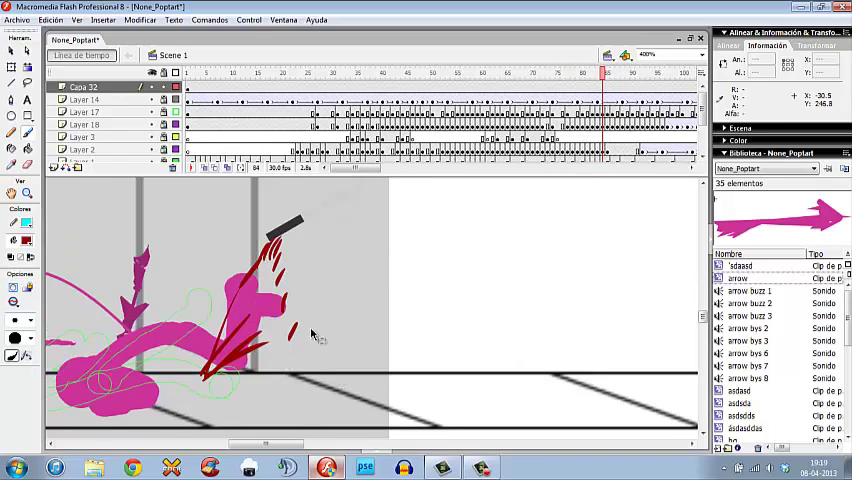
key("comma")
key("comma")
left_click_drag(290, 225, 215, 335)
left_click_drag(295, 240, 205, 380)
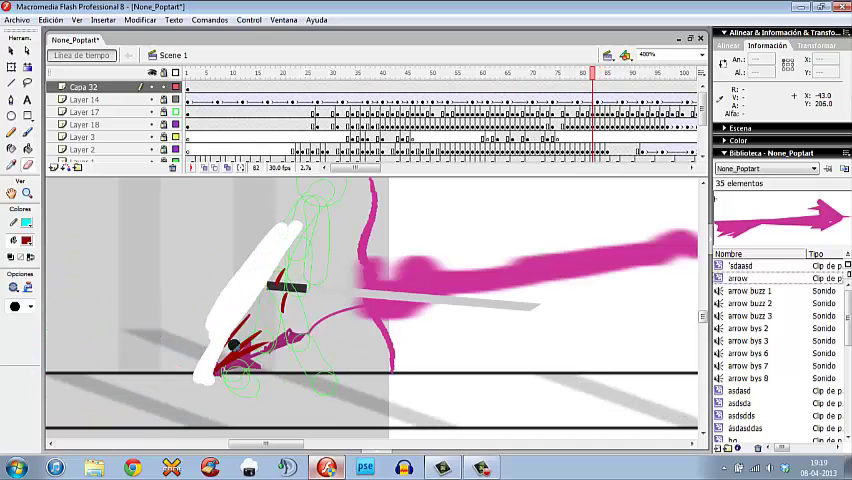
left_click_drag(280, 260, 210, 390)
mouse_move(290, 283)
left_mouse_down()
mouse_move(230, 360)
mouse_move(330, 300)
left_mouse_up()
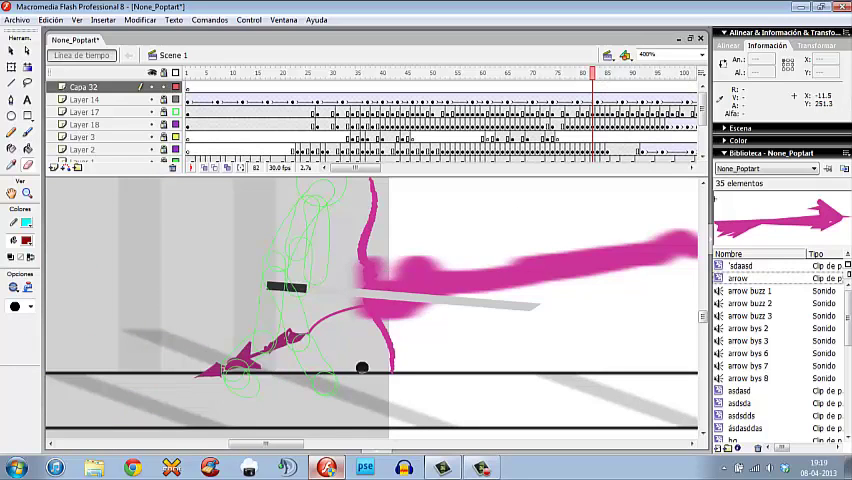
key("comma")
Step: Show the green figure's layer as solid fill and return to frame 83
key("period")
key("period")
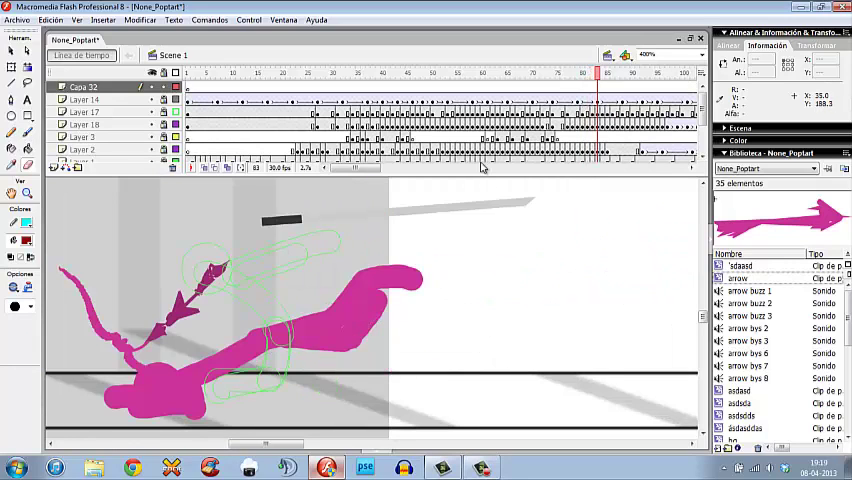
key("comma")
left_click(177, 117)
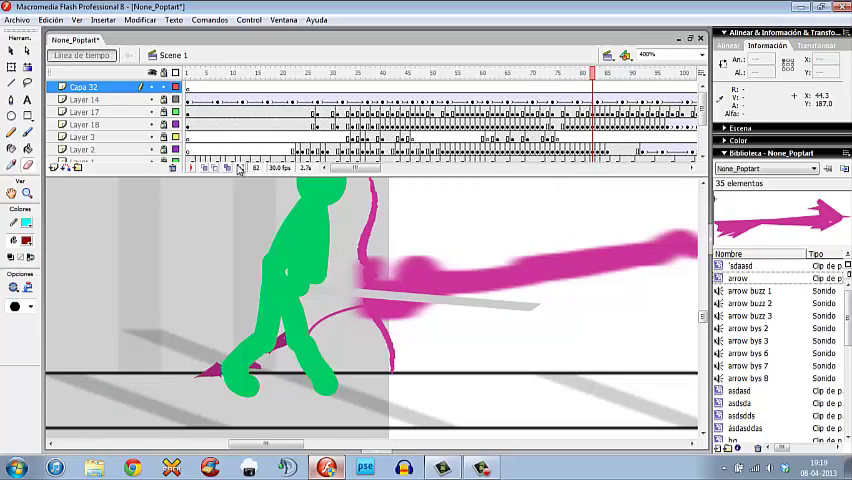
key("period")
Step: Paint a dark red oval around the overlapping figures on frame 83, then check frame 84
key("b")
left_click_drag(210, 405, 215, 400)
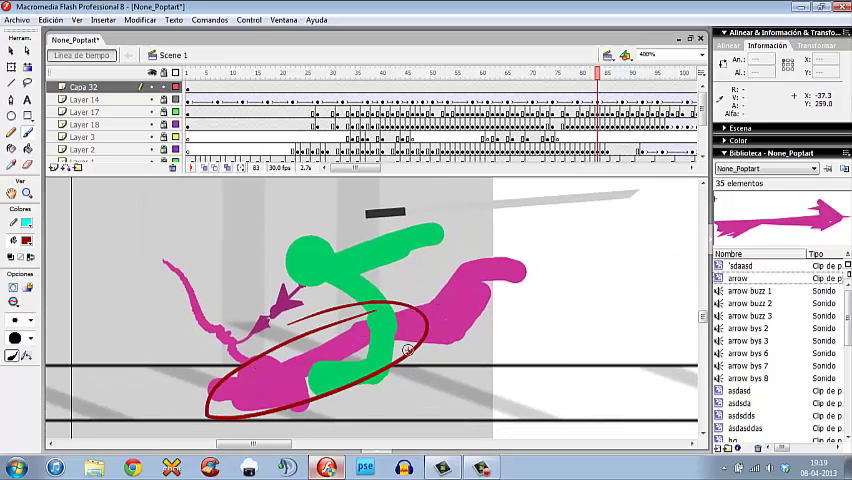
key("period")
key("comma")
left_click_drag(668, 175, 689, 207)
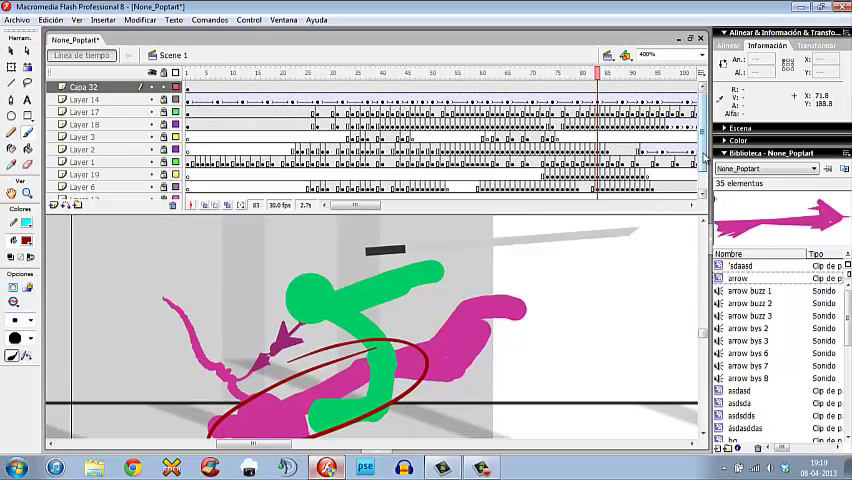
scroll(300, 150, "down", 2)
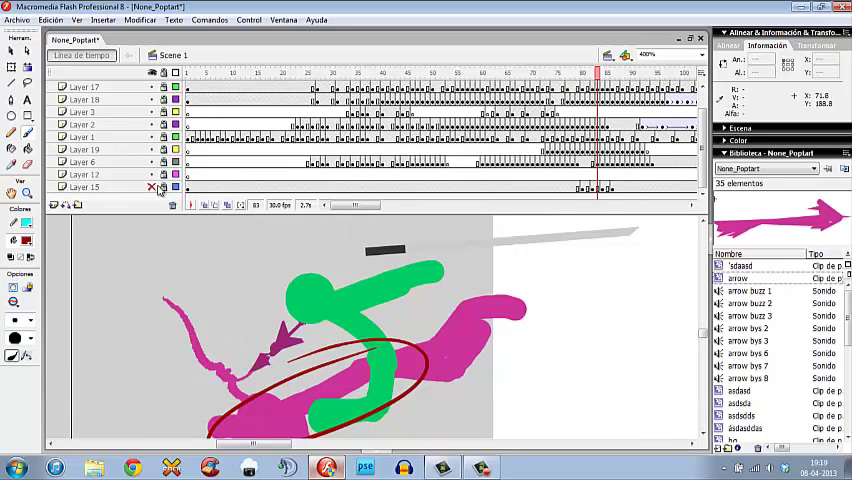
Step: Hide Layer 3, select Layer 17, and jump to frame 79
left_click(152, 113)
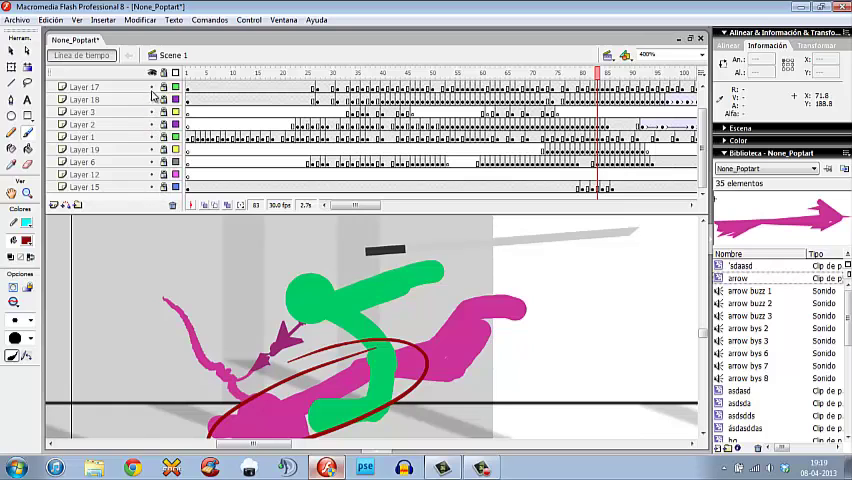
left_click(152, 100)
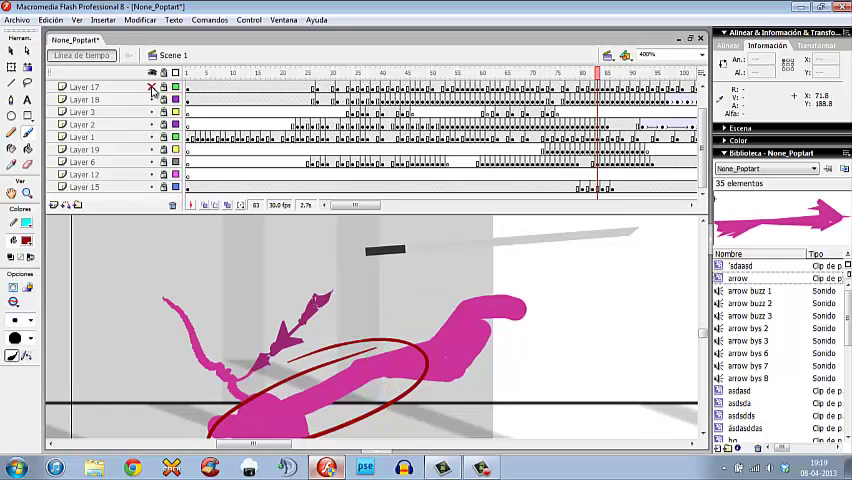
left_click(592, 88)
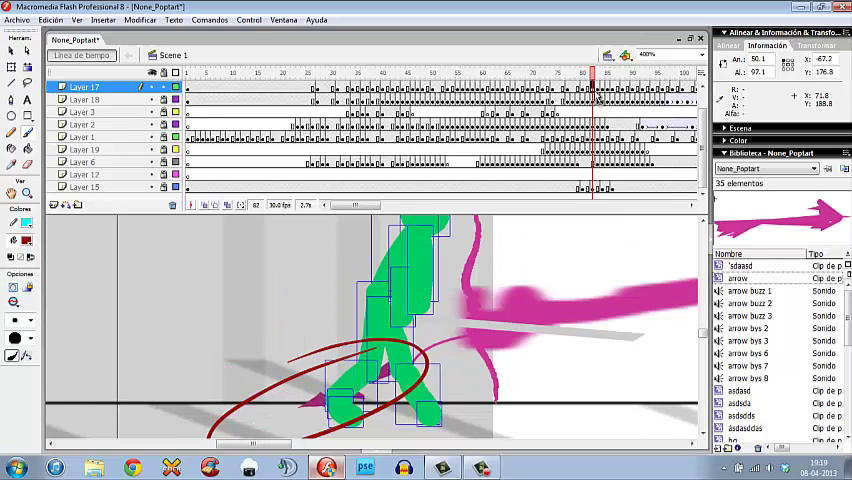
right_click(591, 88)
left_click(640, 119)
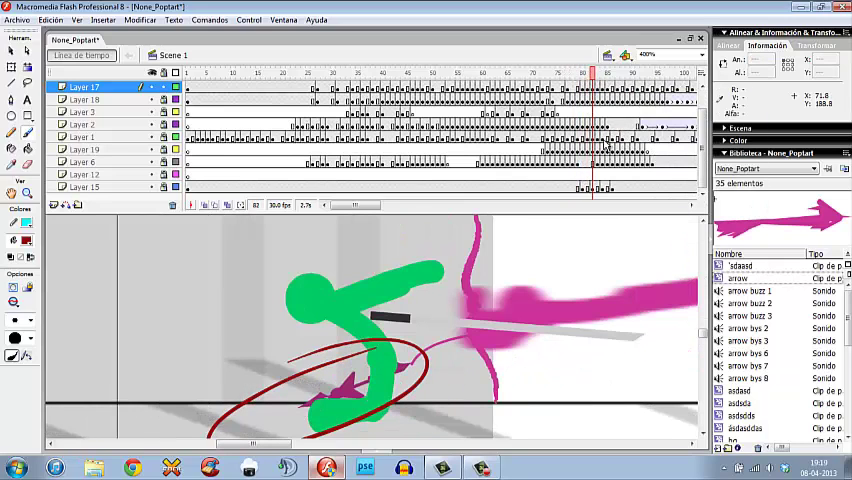
left_click(595, 88)
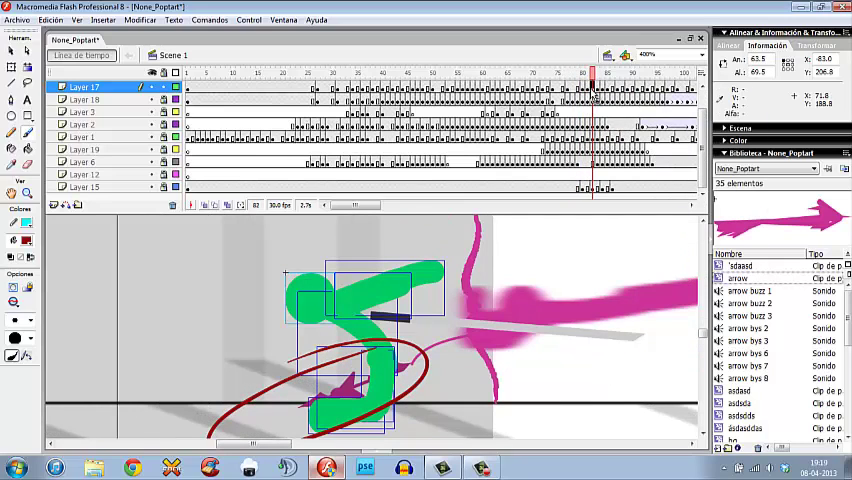
left_click(580, 88)
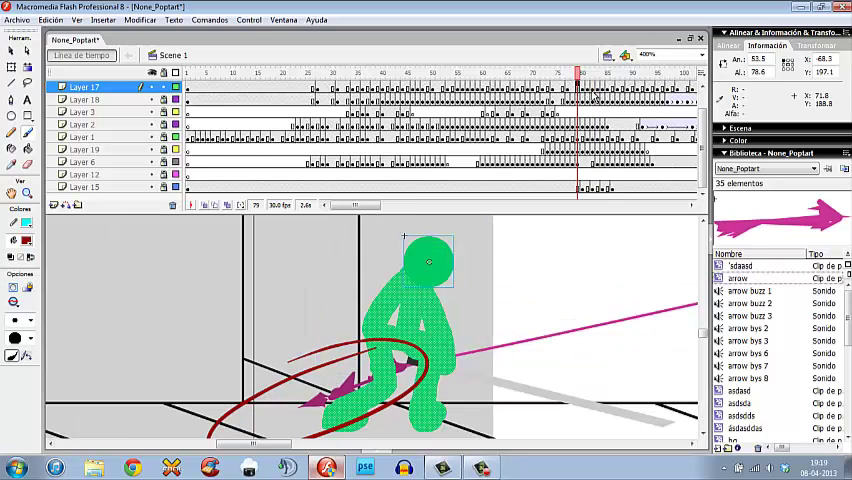
Step: Step and scrub the green figure's frames 79–84, returning repeatedly to frame 79
key("period")
key("period")
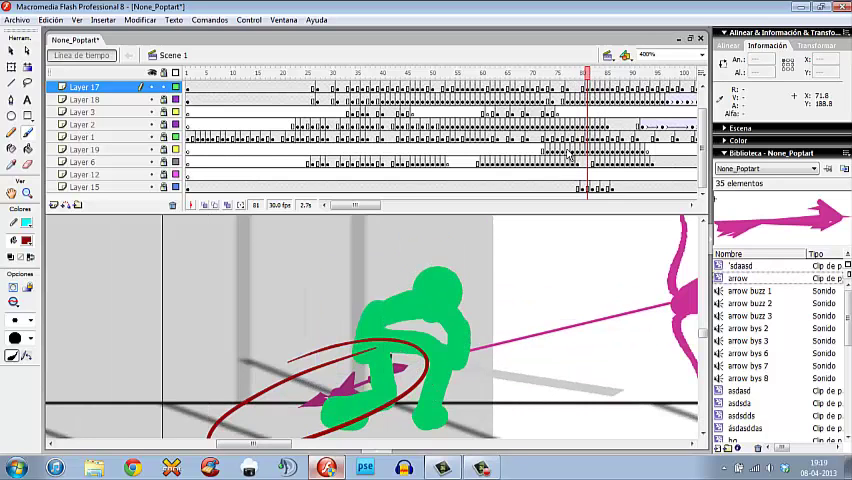
key("period")
key("period")
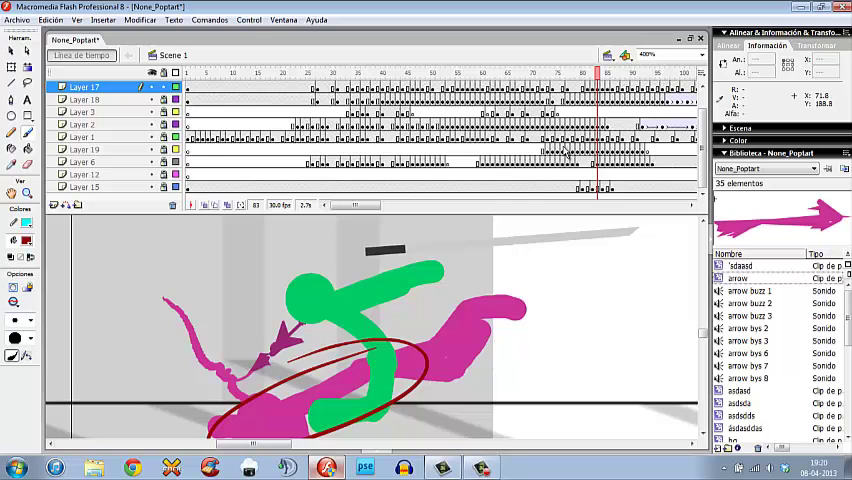
key("period")
left_click(580, 88)
right_click(580, 88)
left_click(637, 114)
key("period")
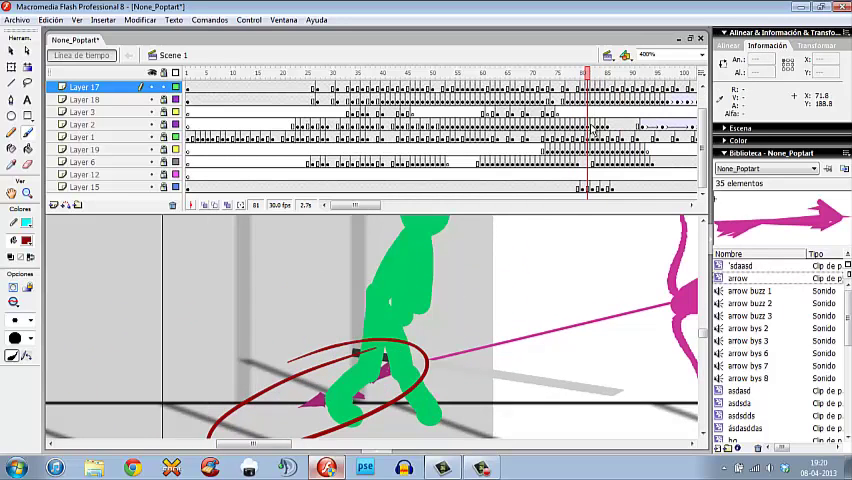
key("period")
key("period")
left_click(580, 88)
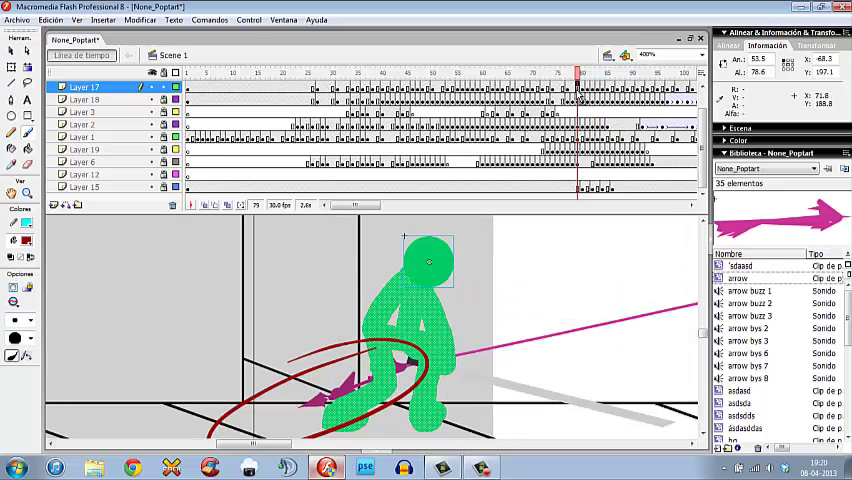
left_click_drag(582, 90, 598, 90)
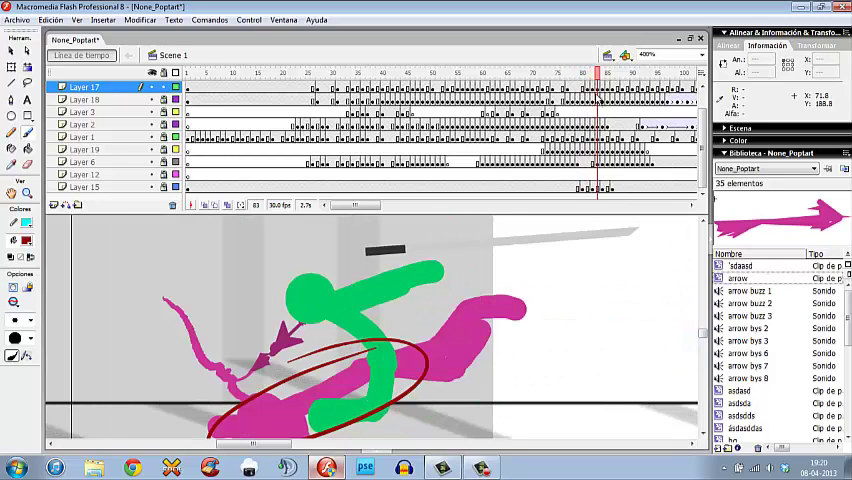
right_click(605, 88)
Step: Run Test Movie with Ctrl+Enter, then close the preview and resume editing
left_click(595, 88)
key("ctrl+Return")
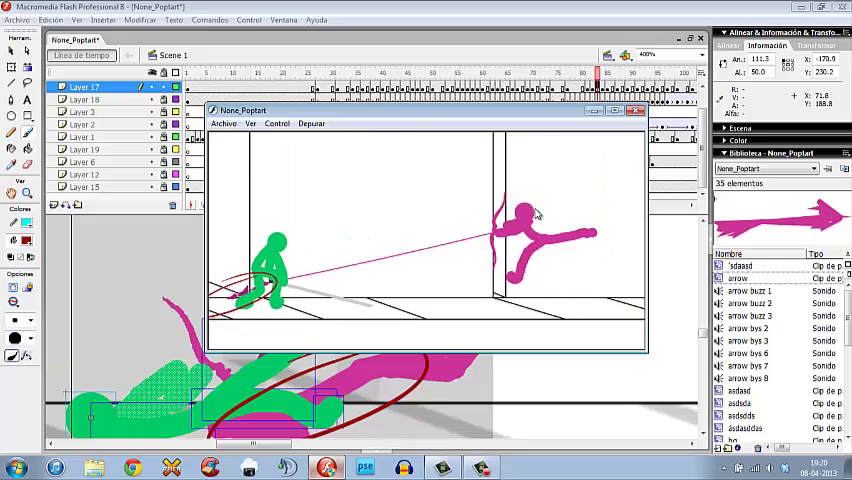
left_click(636, 111)
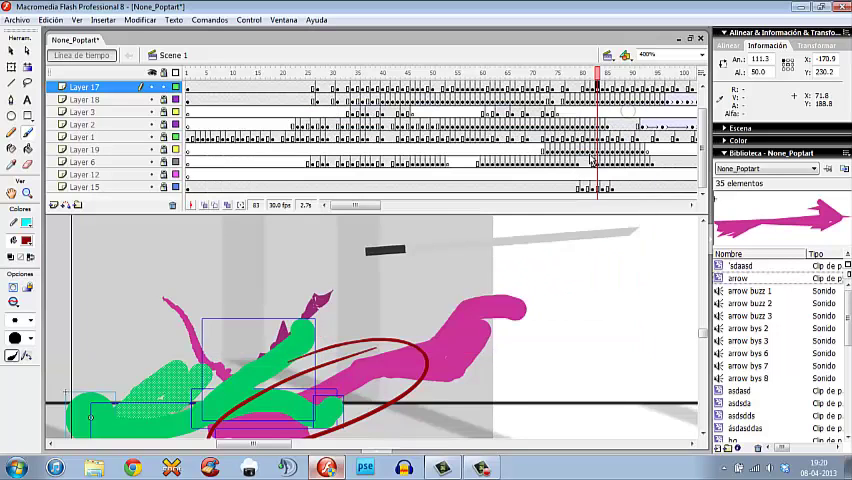
key("Return")
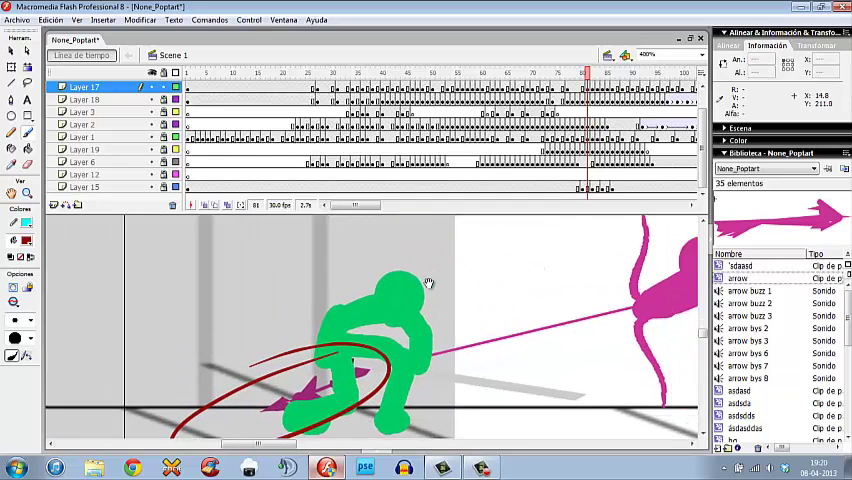
Step: Pan onto the green archer on frame 83 and deselect the figure
left_click_drag(430, 300, 486, 276)
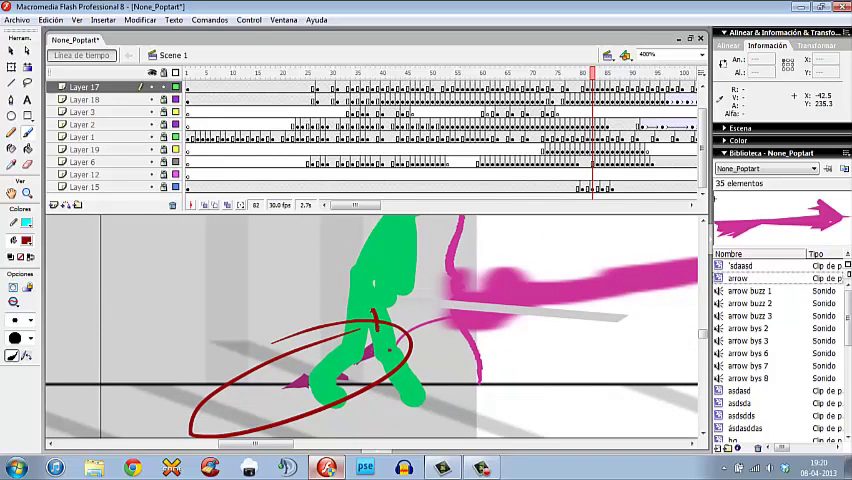
key("period")
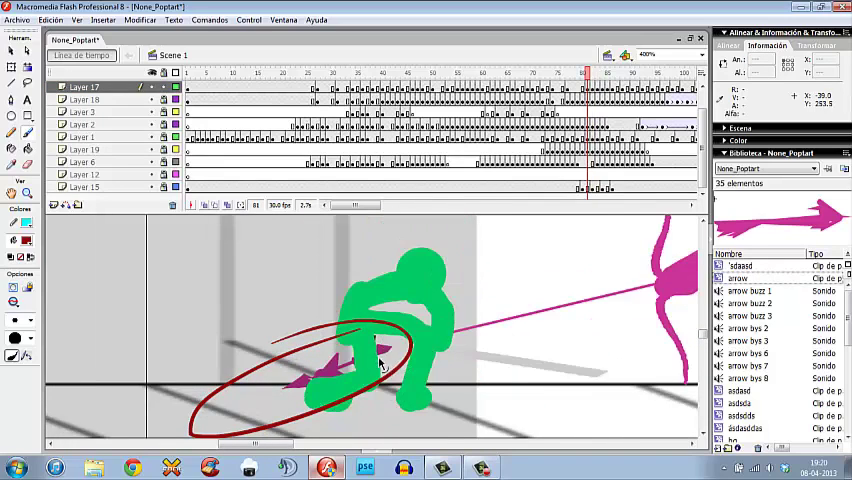
left_click(230, 230)
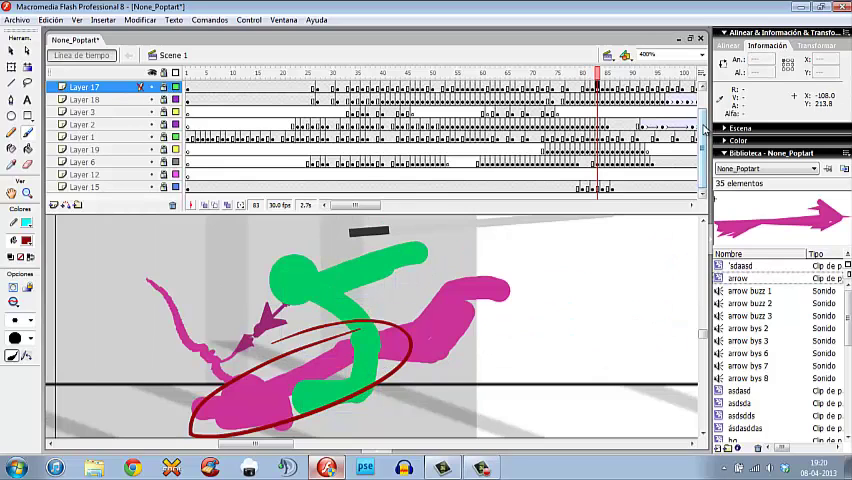
scroll(470, 100, "up", 2)
Step: Go to frame 1 of Capa 32, play the animation, and step to frame 82
left_click(205, 74)
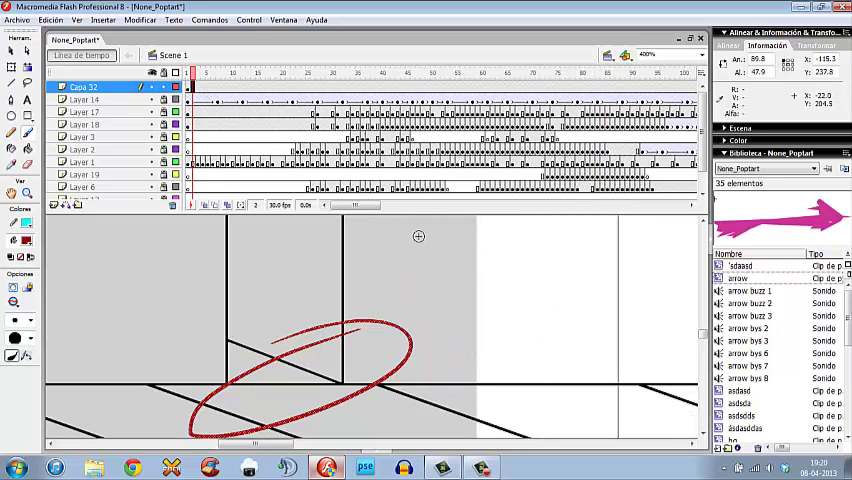
scroll(423, 344, "down", 3)
key("Return")
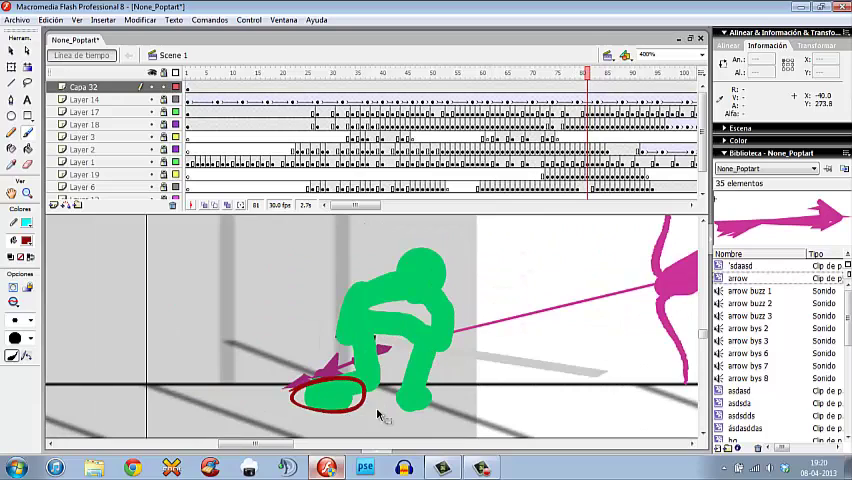
key("period")
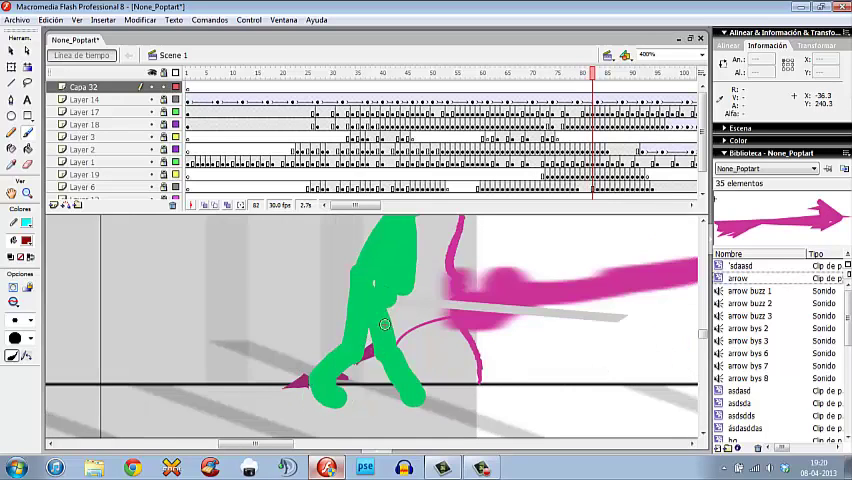
Step: Paint red strokes down the green archer's leg on frame 82, undoing each one
left_click_drag(374, 285, 362, 330)
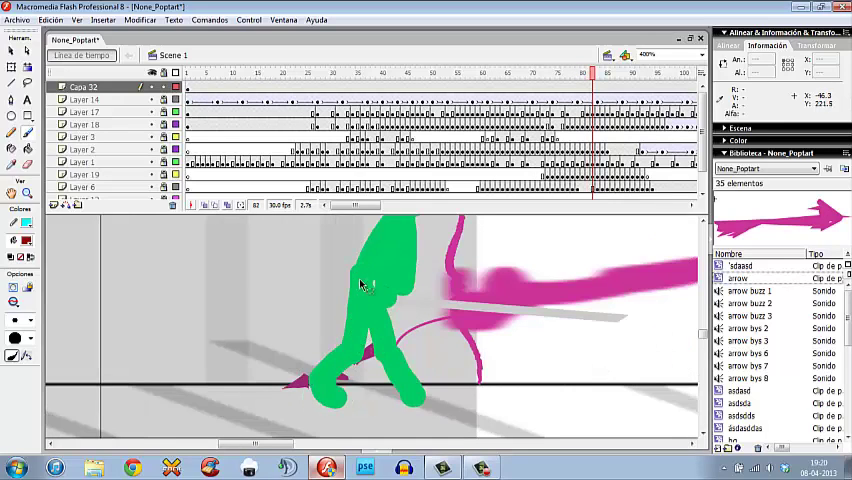
left_click_drag(345, 370, 328, 392)
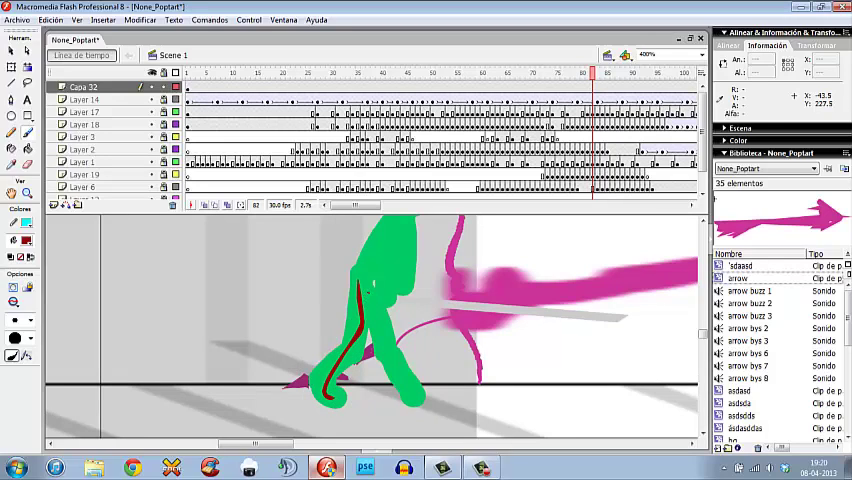
left_click_drag(360, 285, 412, 372)
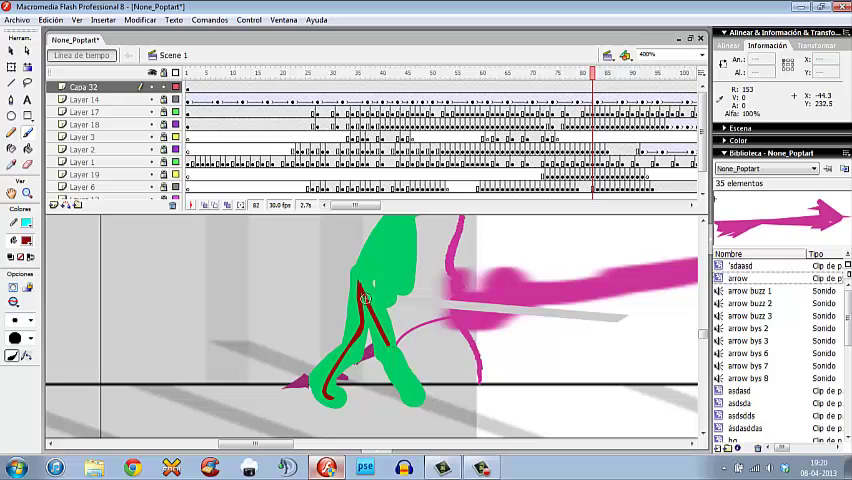
key("ctrl+z")
left_click_drag(359, 283, 381, 345)
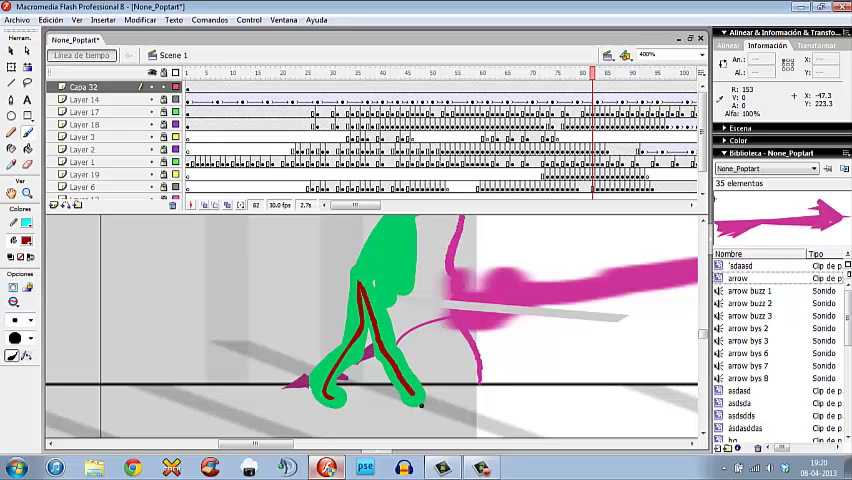
key("ctrl+z")
key("ctrl+z")
mouse_move(368, 290)
left_mouse_down()
mouse_move(400, 360)
mouse_move(388, 320)
left_mouse_up()
key("ctrl+z")
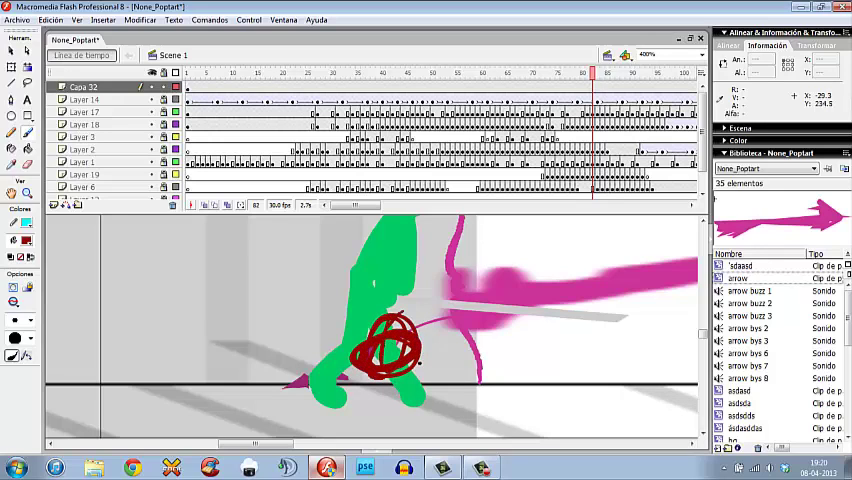
key("ctrl+z")
Step: Draw a red crossed circle over the green archer's thigh on frame 81
key("comma")
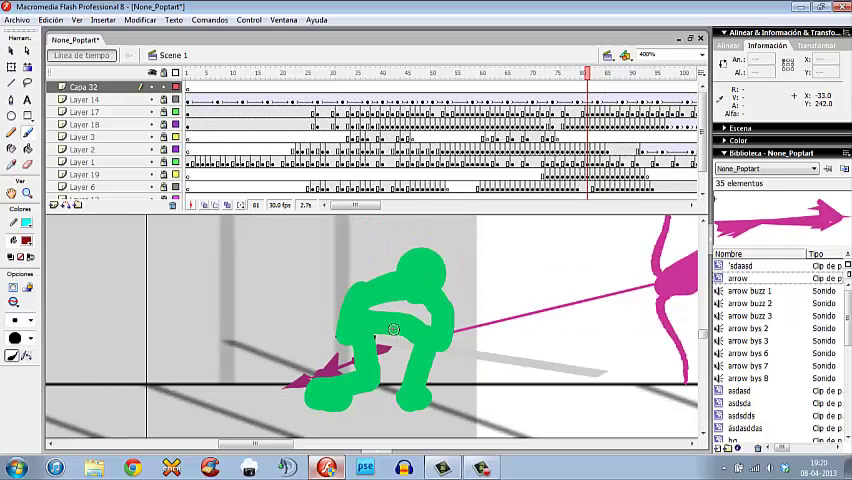
left_click_drag(405, 300, 445, 340)
left_click_drag(445, 300, 405, 340)
left_click_drag(425, 285, 428, 286)
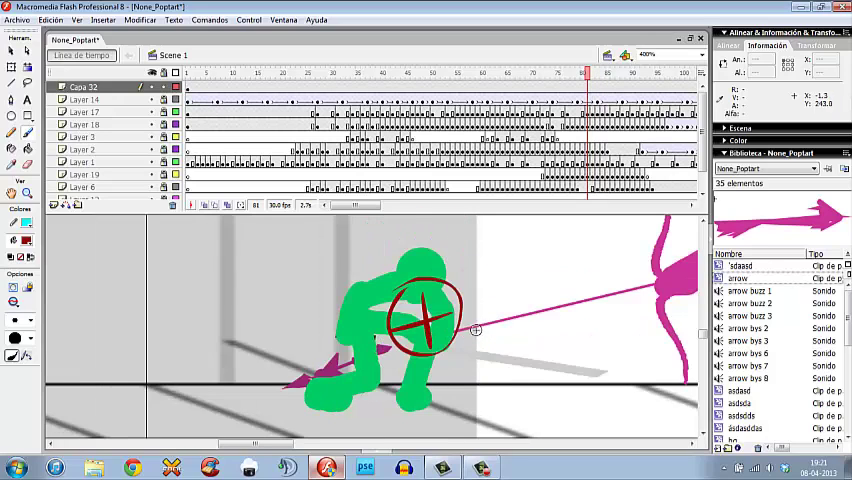
Step: Flip between frames 82 and 83 to compare poses, settling on frame 82
key("period")
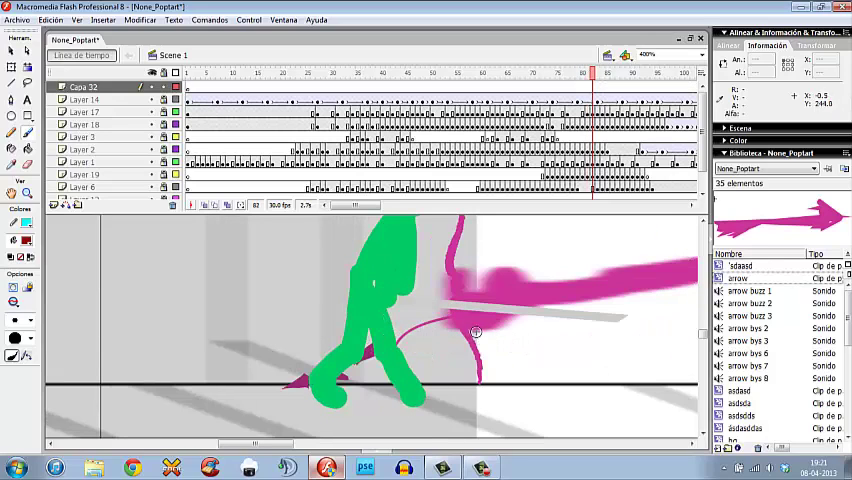
key("period")
key("comma")
key("period")
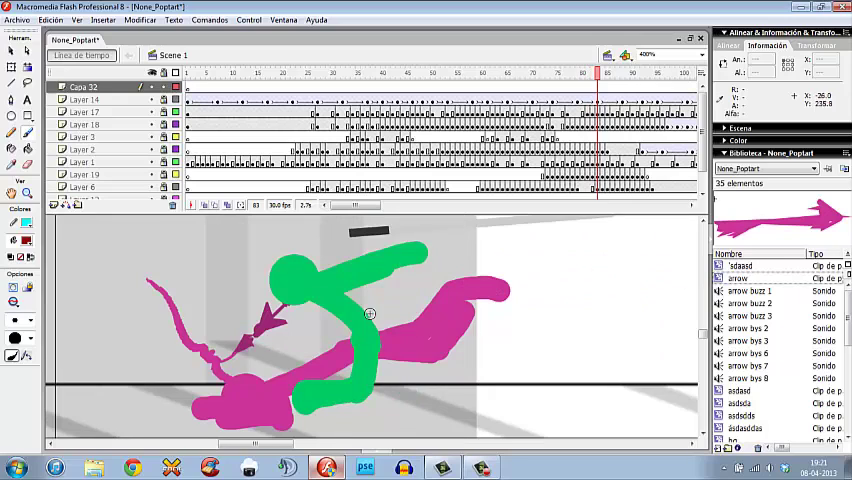
key("comma")
key("period")
key("comma")
key("period")
key("comma")
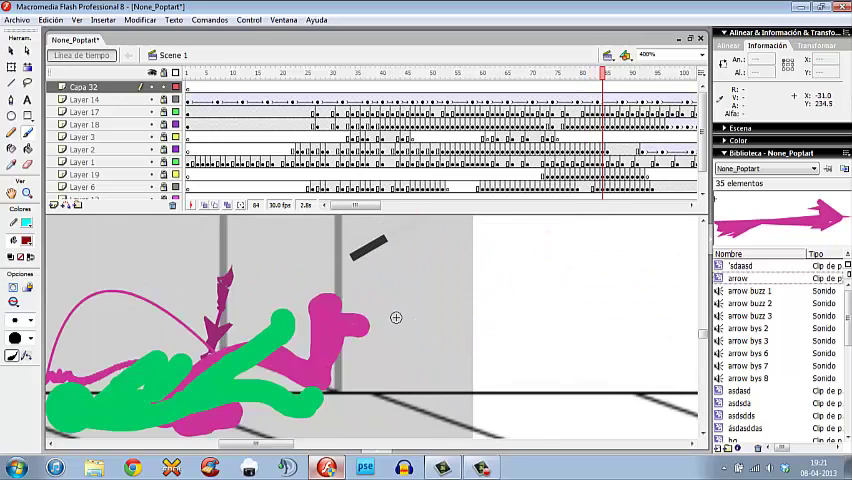
key("period")
key("comma")
Step: Set the stage zoom to 200%, step to frame 81, and reselect the Brush
left_click(652, 54)
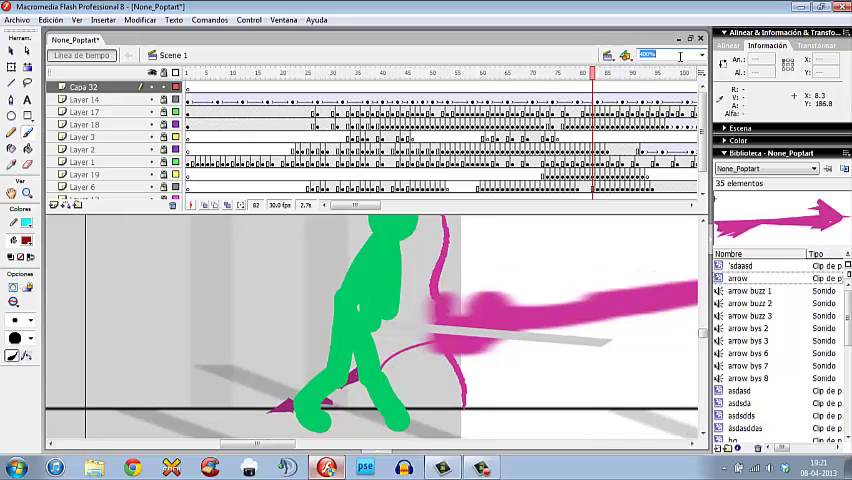
type("20")
key("Return")
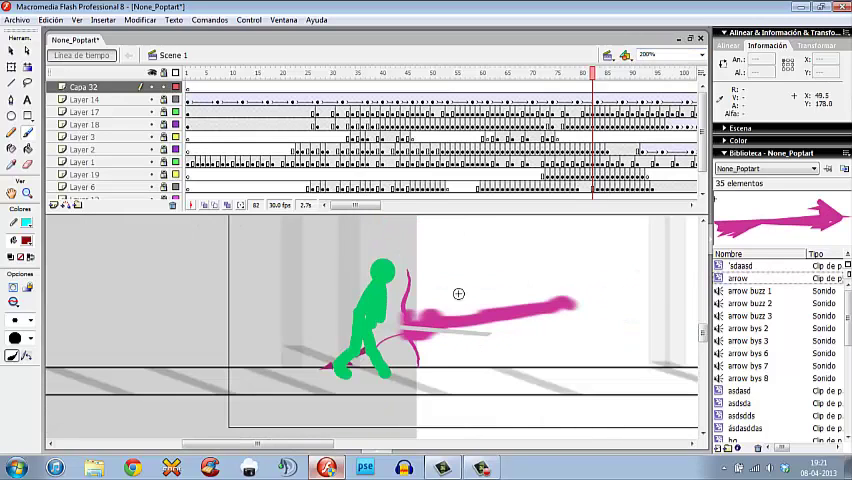
key("comma")
key("z")
key("period")
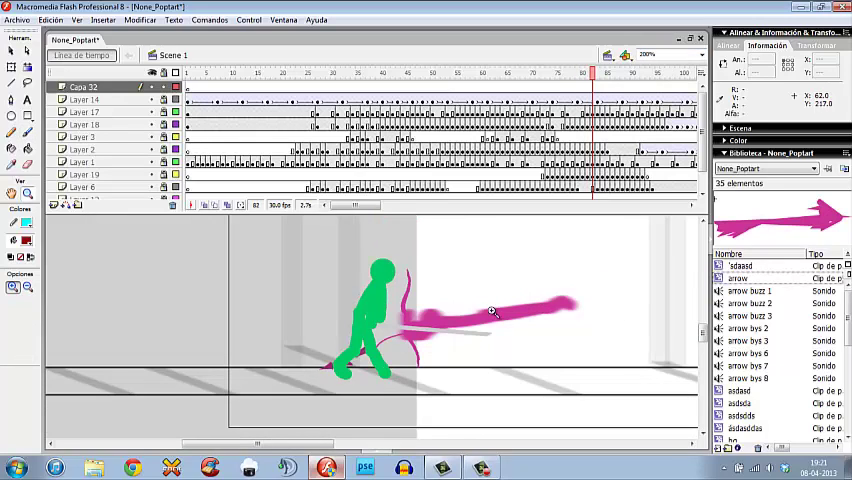
key("b")
Step: Flip back and forth between frames 81 and 83 to compare the archers
key("period")
key("comma")
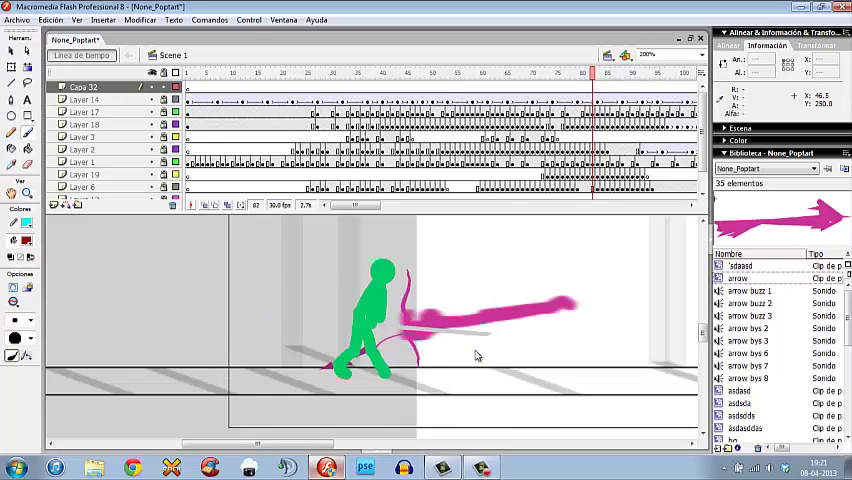
key("period")
key("period")
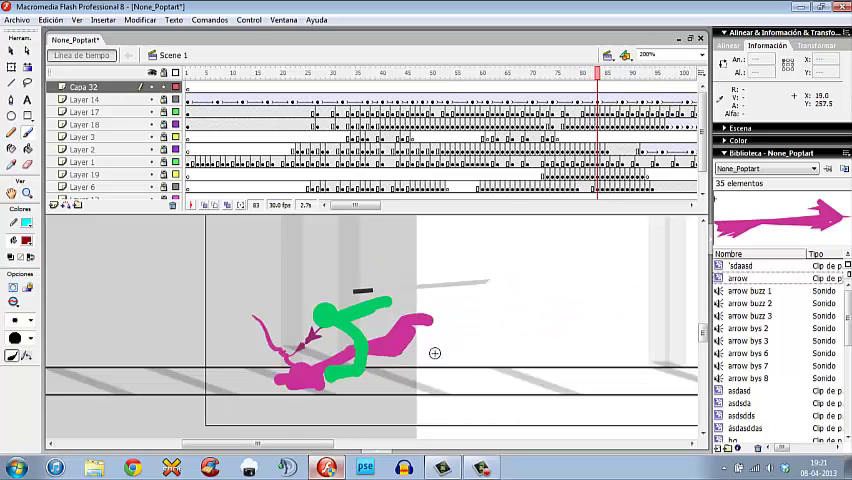
key("comma")
key("period")
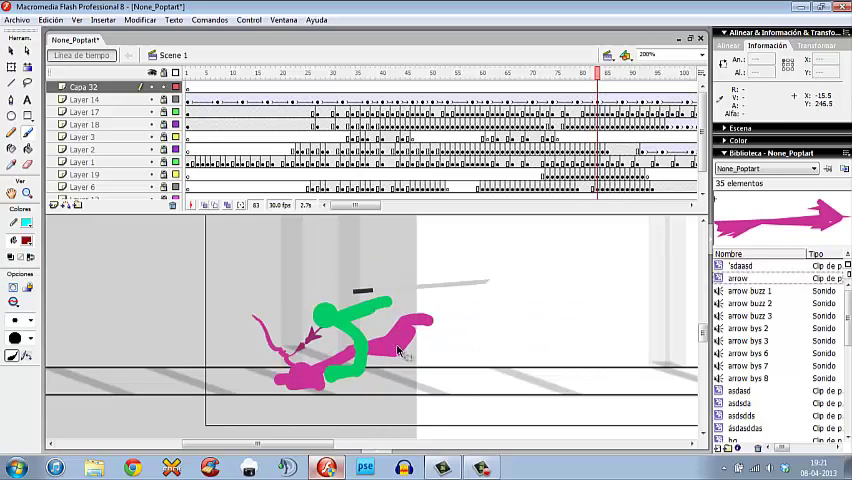
key("comma")
key("period")
key("comma")
key("period")
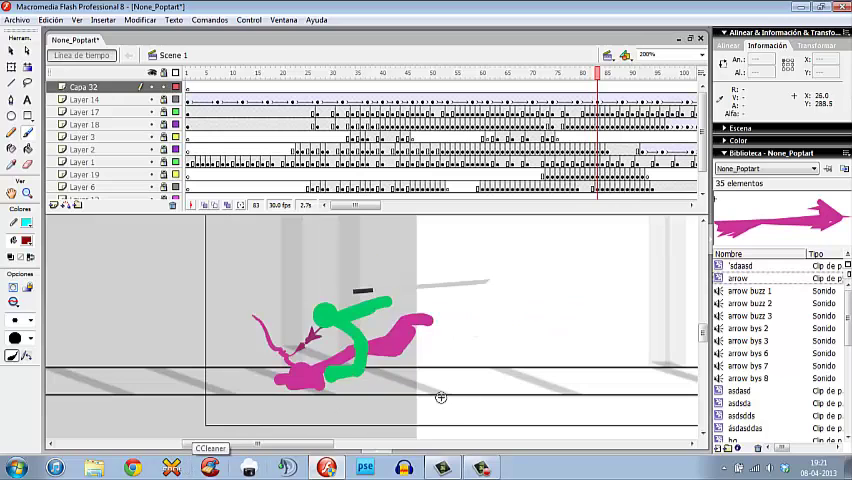
key("comma")
key("comma")
key("period")
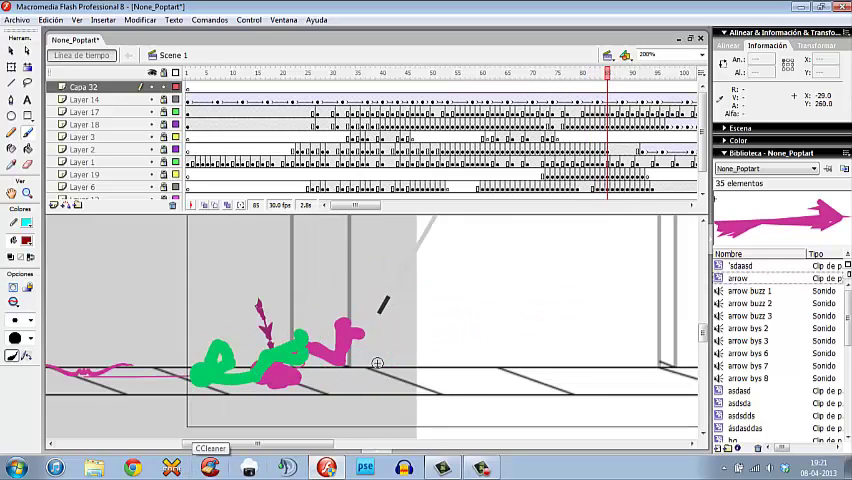
key("period")
key("comma")
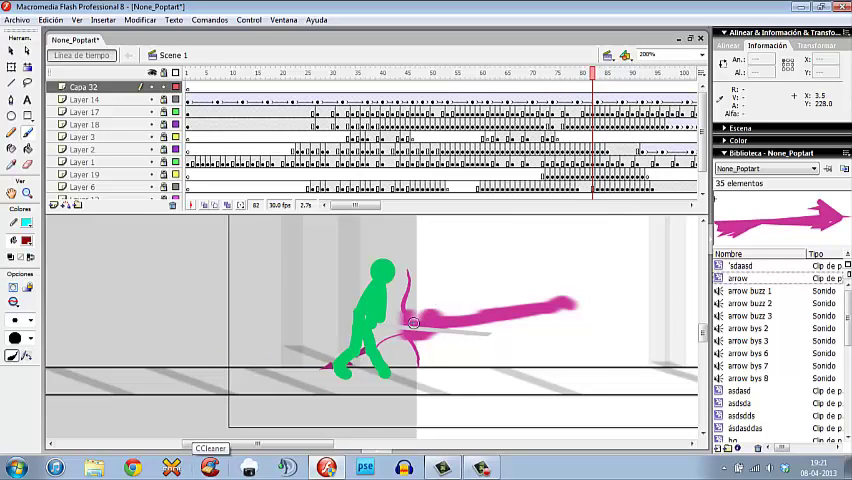
Step: Toggle Layer 17's visibility, try a stroke beside the bow, and leave Layer 17 hidden
left_click(152, 112)
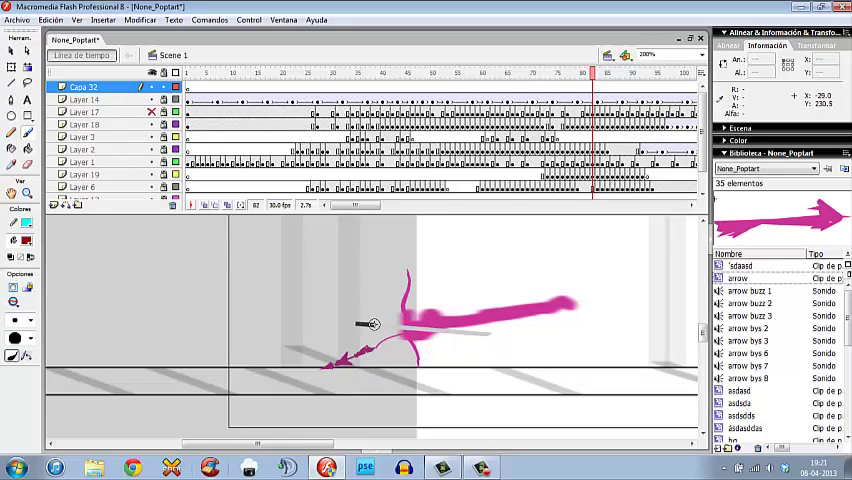
left_click(152, 112)
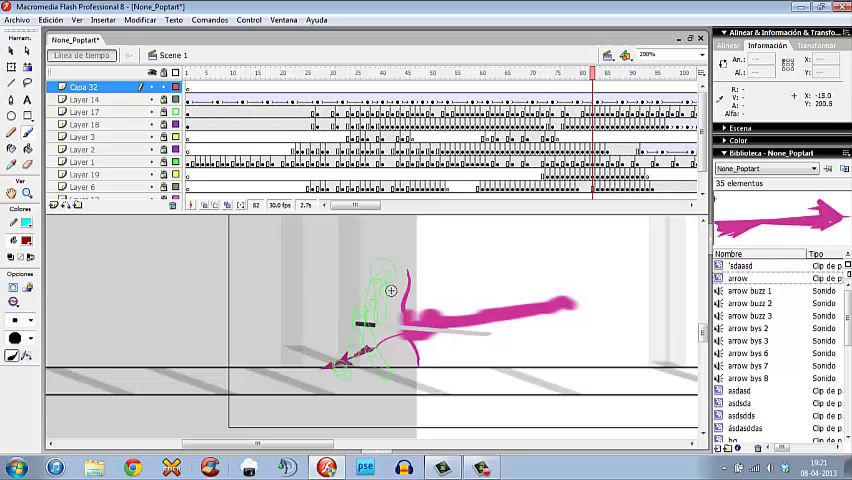
mouse_move(390, 290)
left_mouse_down()
mouse_move(383, 272)
mouse_move(372, 306)
left_mouse_up()
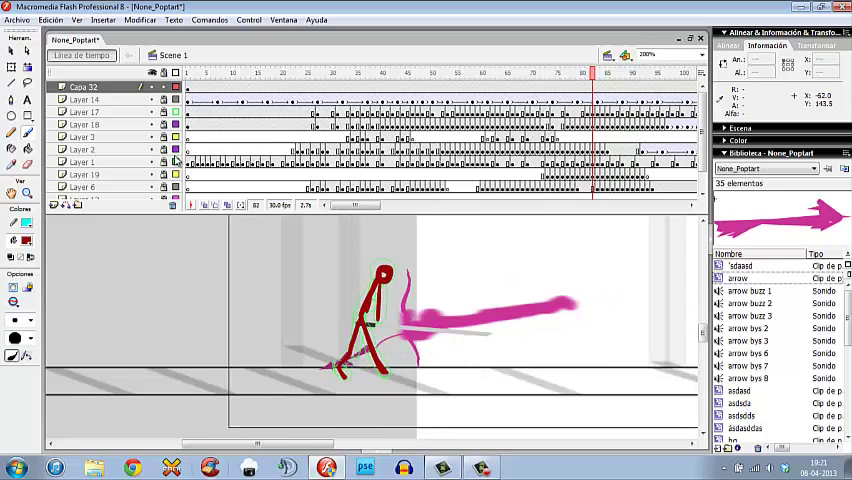
left_click(151, 111)
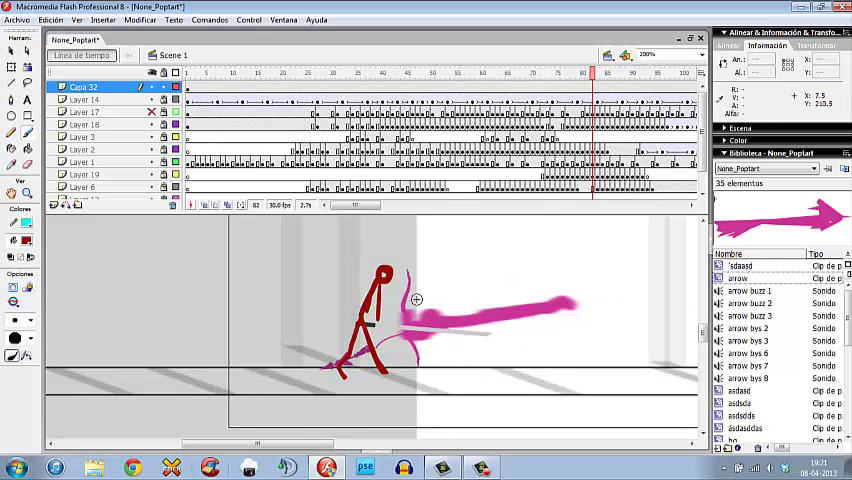
Step: Flip back and forth between frames 82 and 83 to compare the archer's poses
key("period")
key("comma")
key("period")
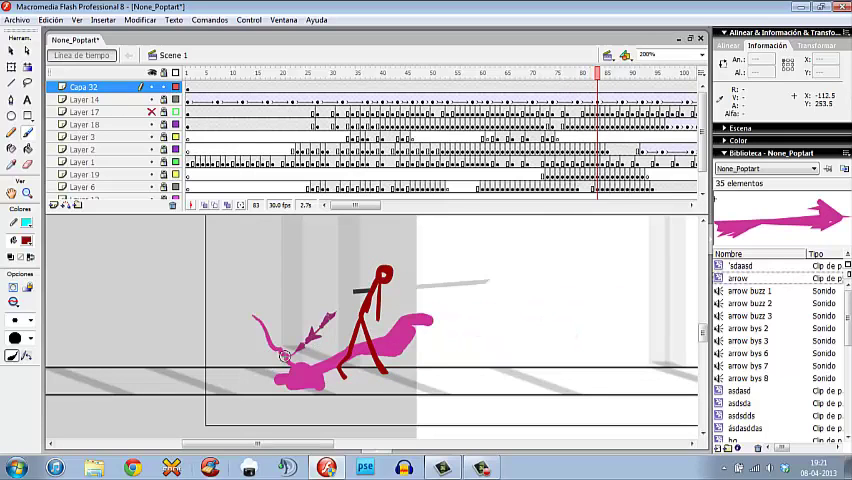
key("comma")
key("period")
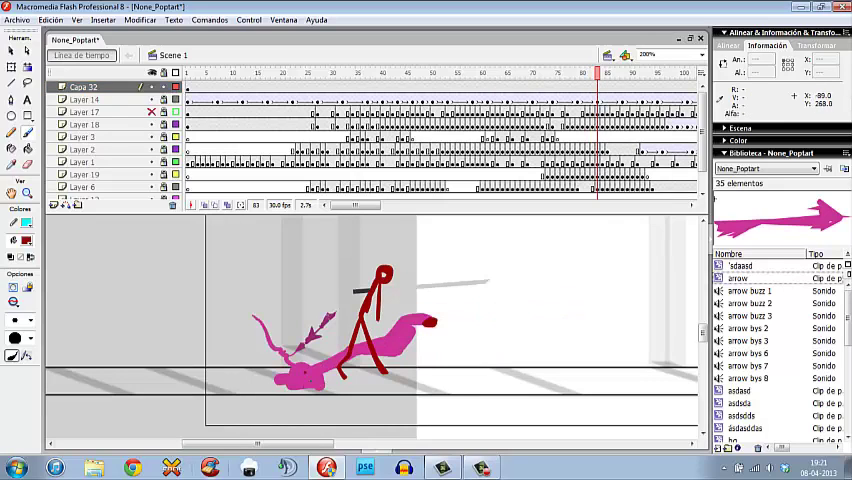
key("comma")
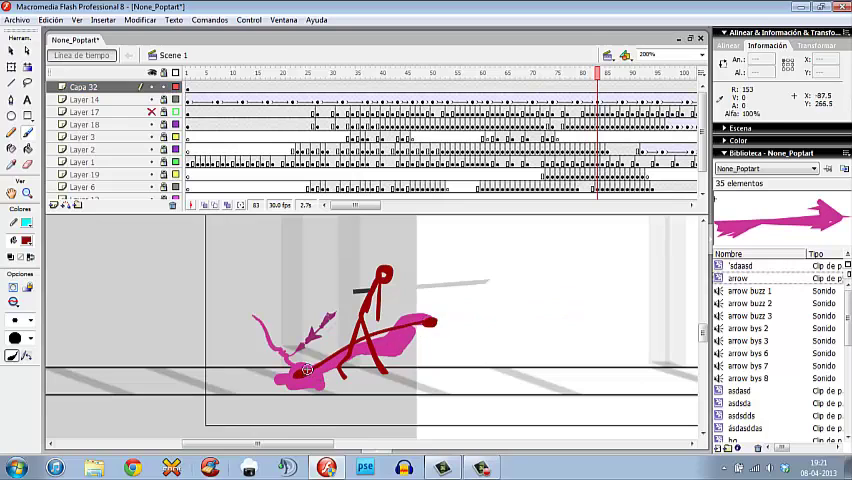
Step: Try red strokes over the archer's torso and an arm nudge, then clear them on frame 82
left_click_drag(368, 328, 373, 353)
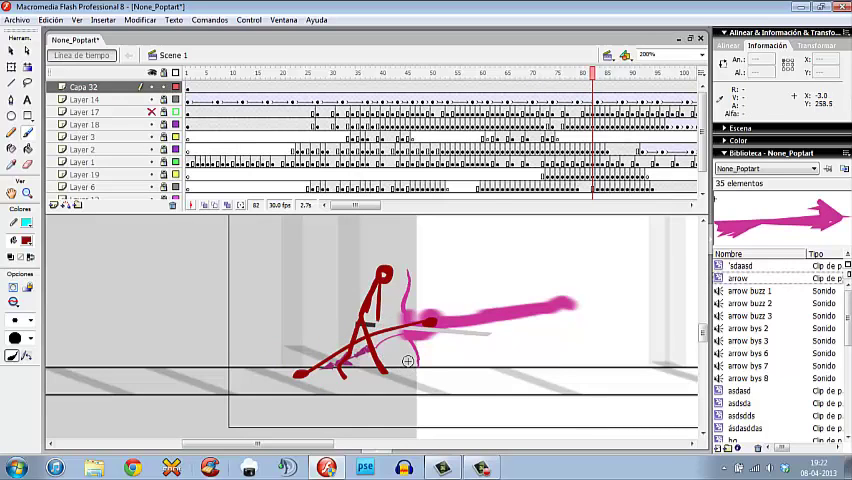
key("period")
key("comma")
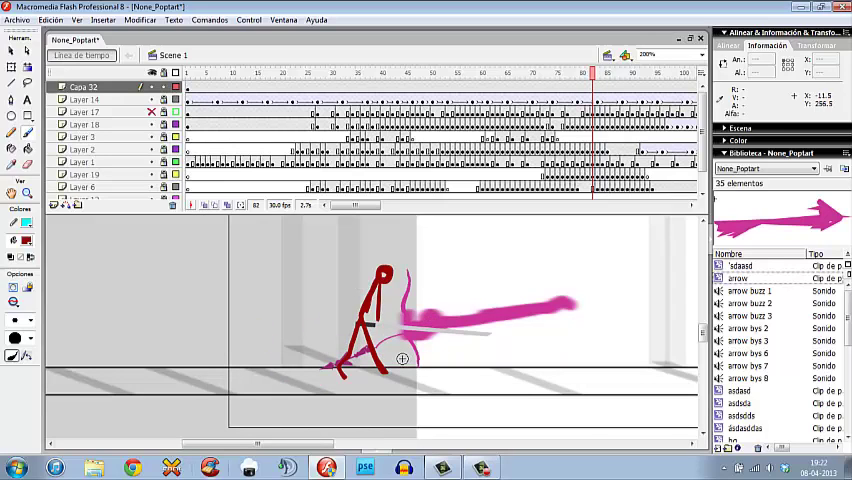
key("b")
key("period")
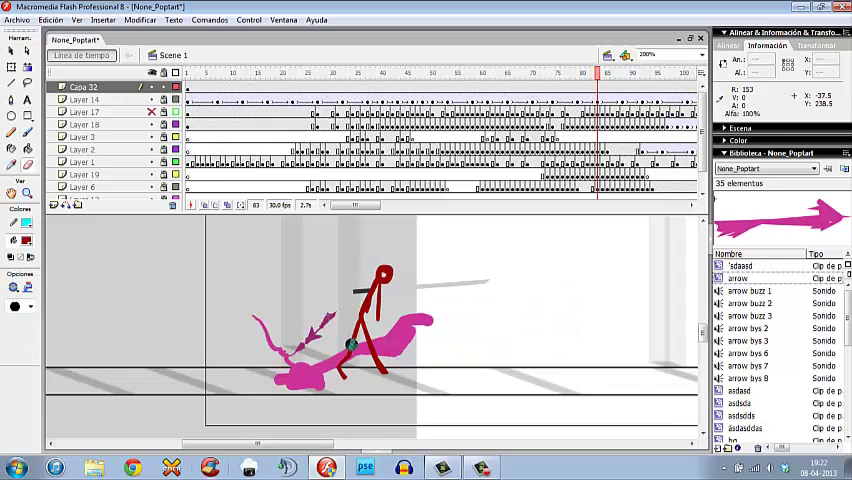
key("v")
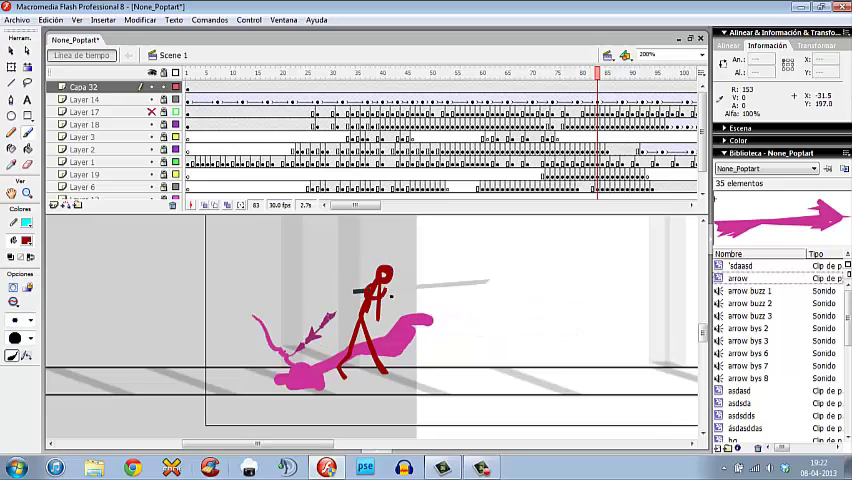
left_click_drag(355, 292, 368, 292)
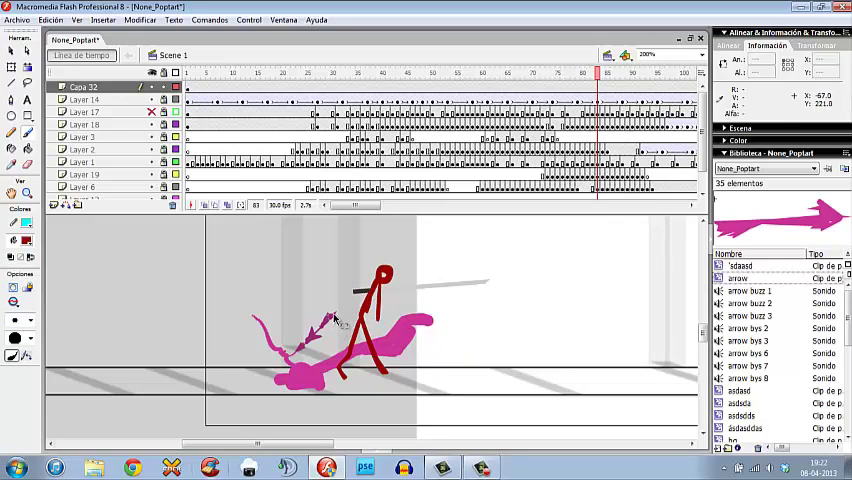
key("comma")
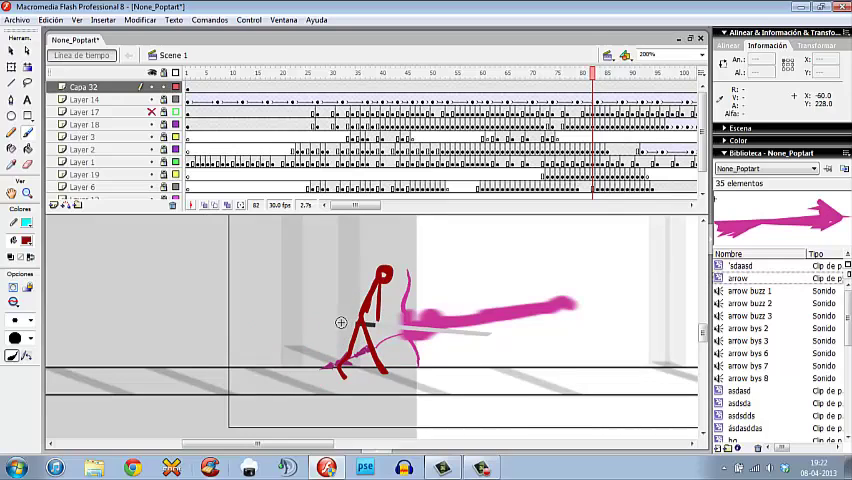
Step: Turn on Onion Skin and sketch dark red torso and hip-to-foot leg strokes on frame 83
key("period")
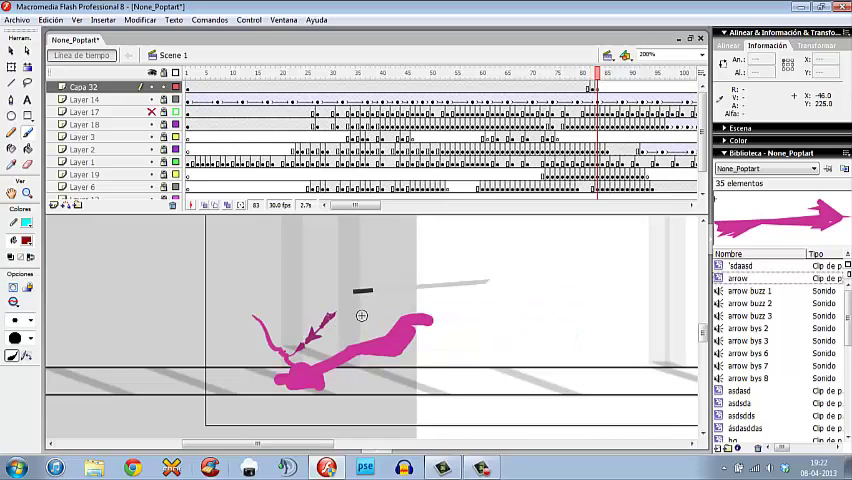
left_click(208, 206)
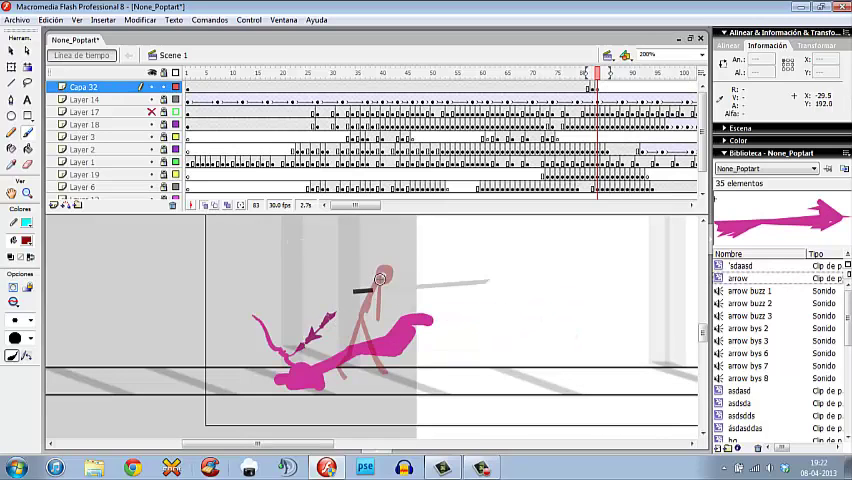
left_click_drag(388, 290, 372, 325)
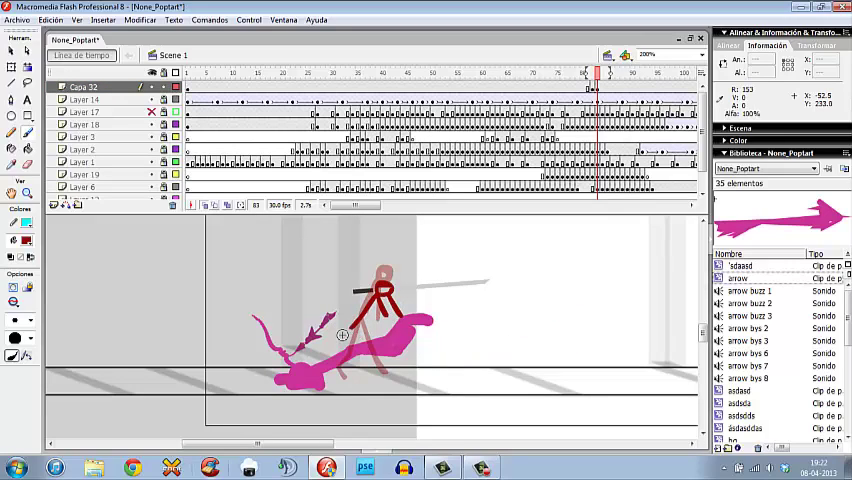
mouse_move(342, 335)
left_mouse_down()
mouse_move(349, 332)
mouse_move(320, 335)
left_mouse_up()
key("ctrl+z")
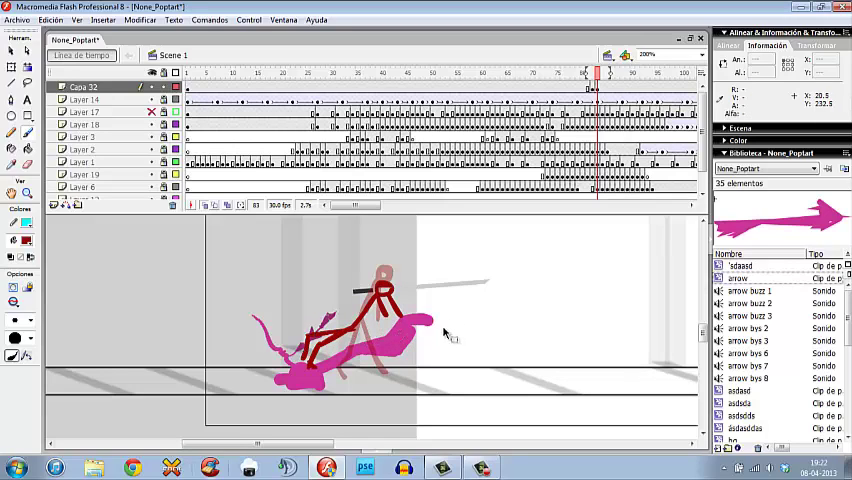
key("ctrl+z")
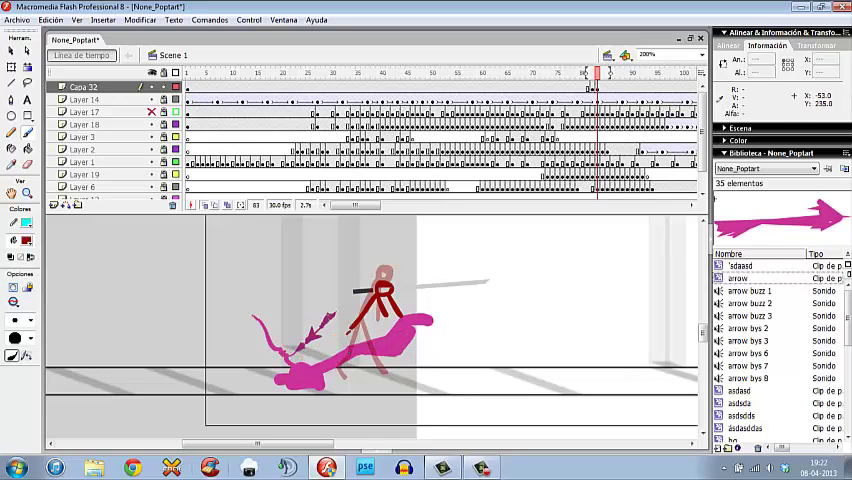
left_click_drag(372, 312, 312, 365)
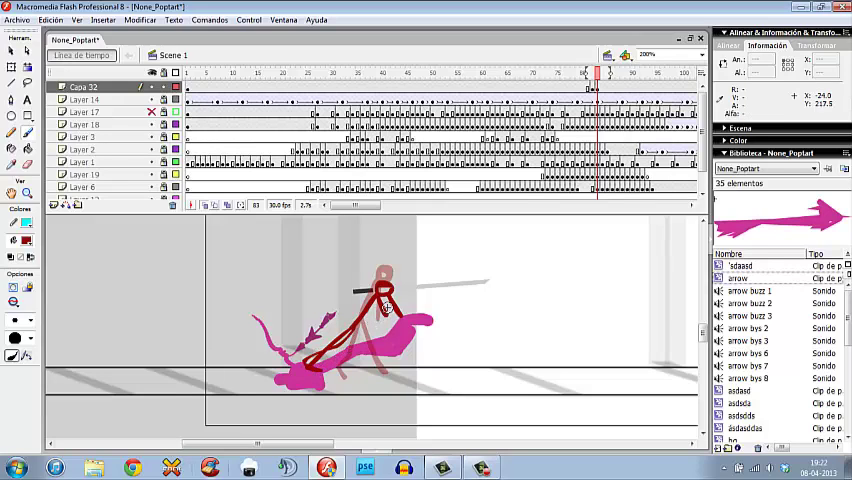
Step: Add a small red loop near the ground on frame 84, then return to frame 82
key("period")
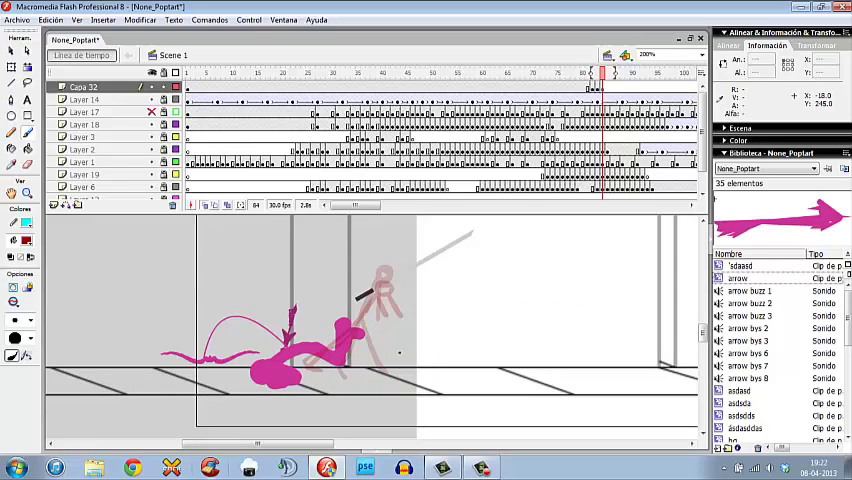
mouse_move(385, 345)
left_mouse_down()
mouse_move(410, 357)
mouse_move(370, 375)
mouse_move(263, 361)
left_mouse_up()
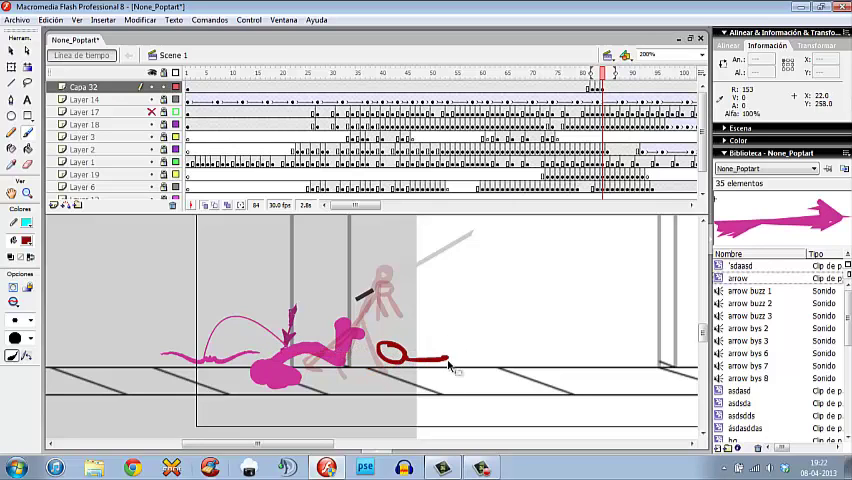
key("comma")
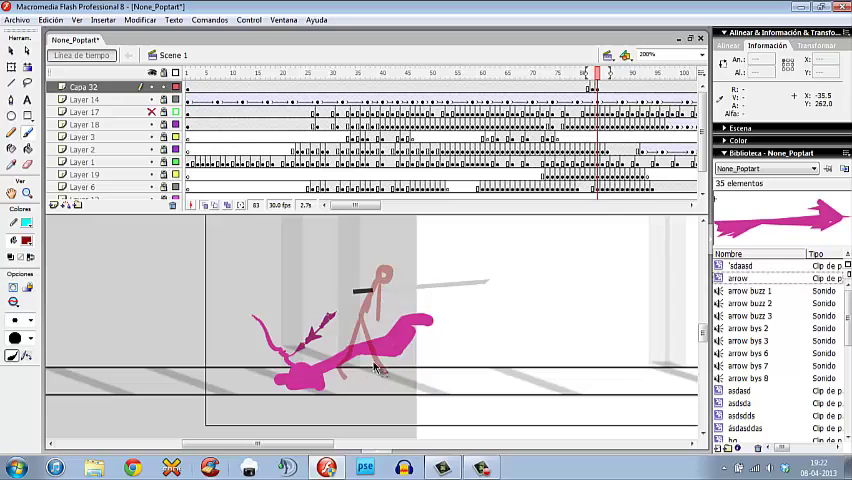
left_click(592, 78)
Step: Flip between frames 82 and 83 to compare the shooting pose
left_click(582, 78)
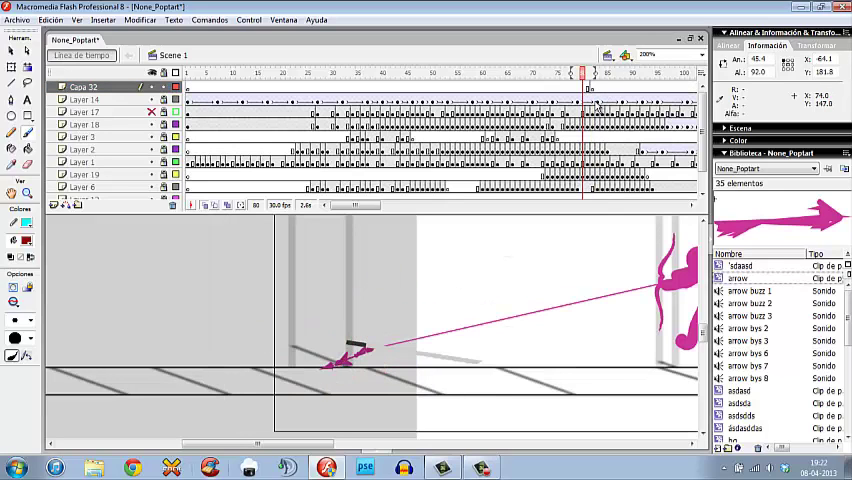
left_click(596, 73)
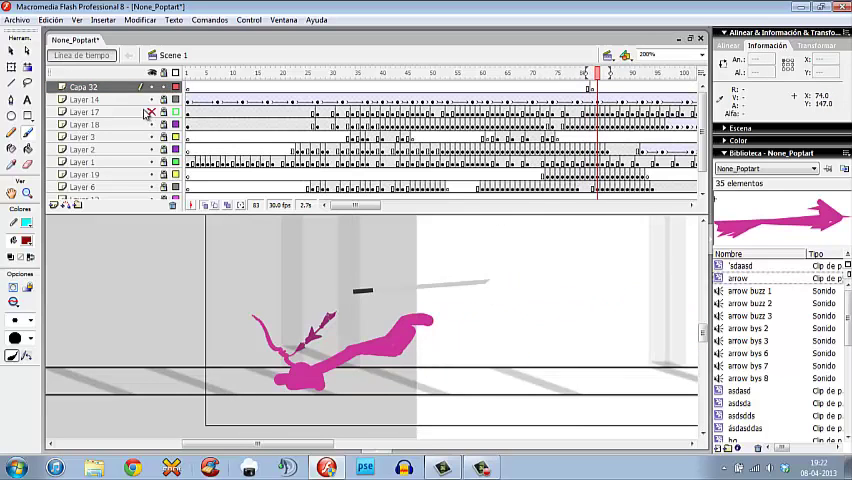
key("comma")
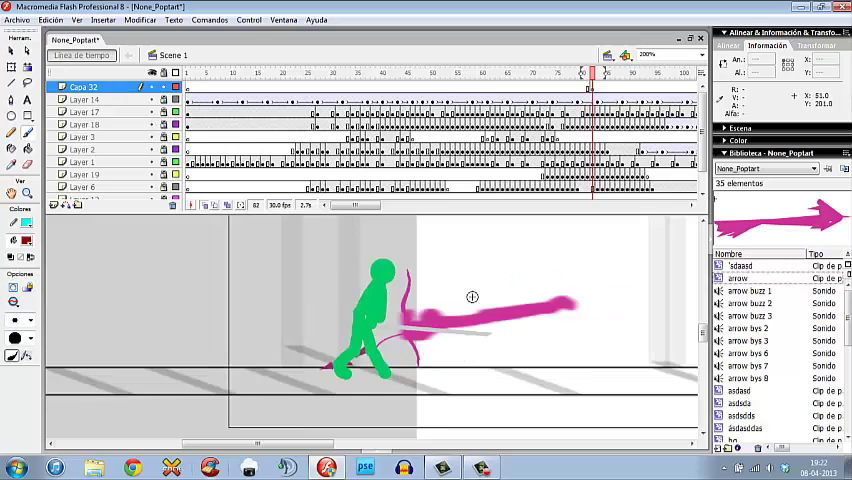
key("period")
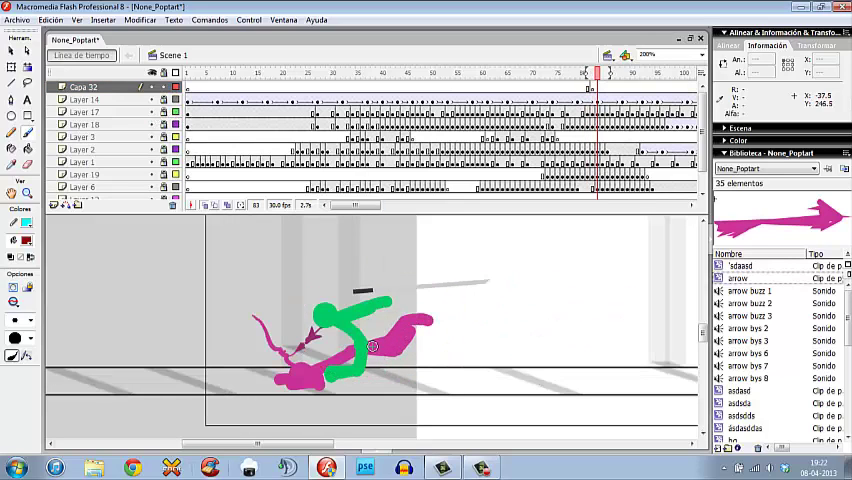
key("comma")
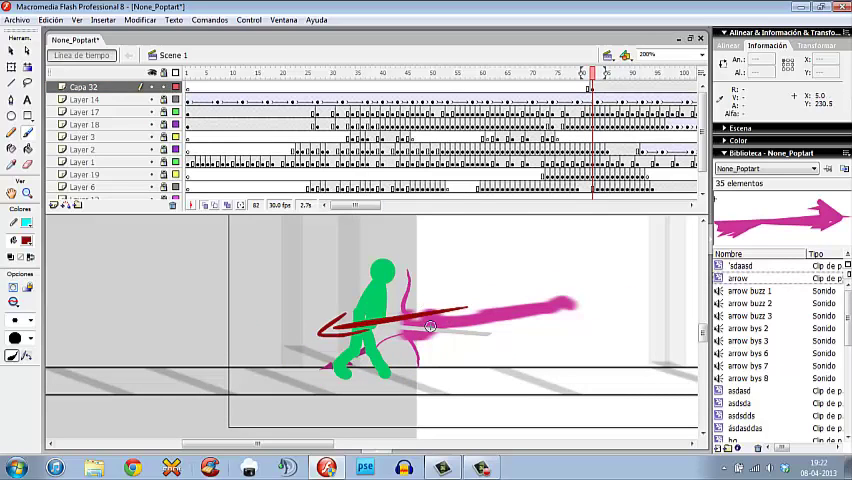
key("period")
Step: Sketch a dark red ground curve, arc, head curl and hook on frame 83, then undo frame 82's stroke
left_click_drag(280, 315, 368, 375)
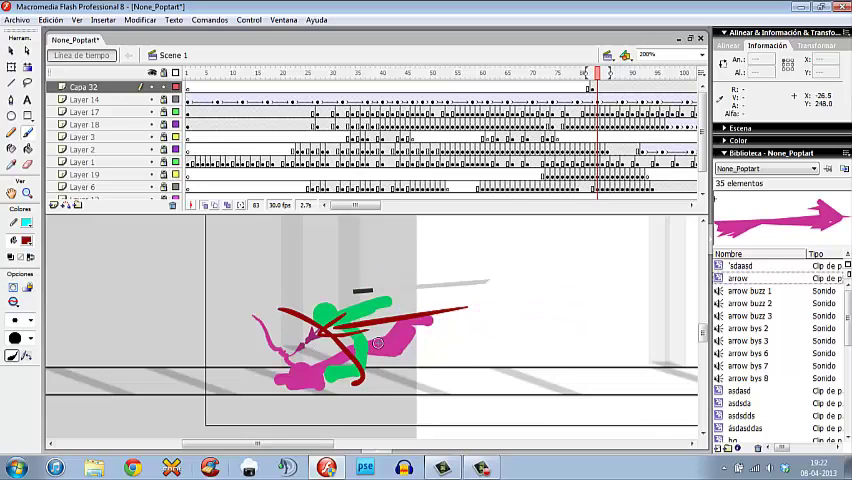
mouse_move(375, 258)
left_mouse_down()
mouse_move(405, 375)
mouse_move(410, 272)
left_mouse_up()
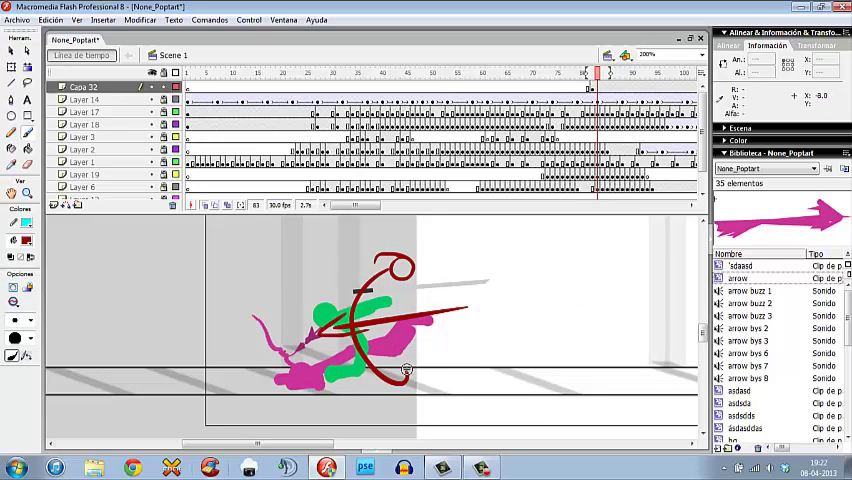
left_click_drag(450, 360, 495, 385)
key("comma")
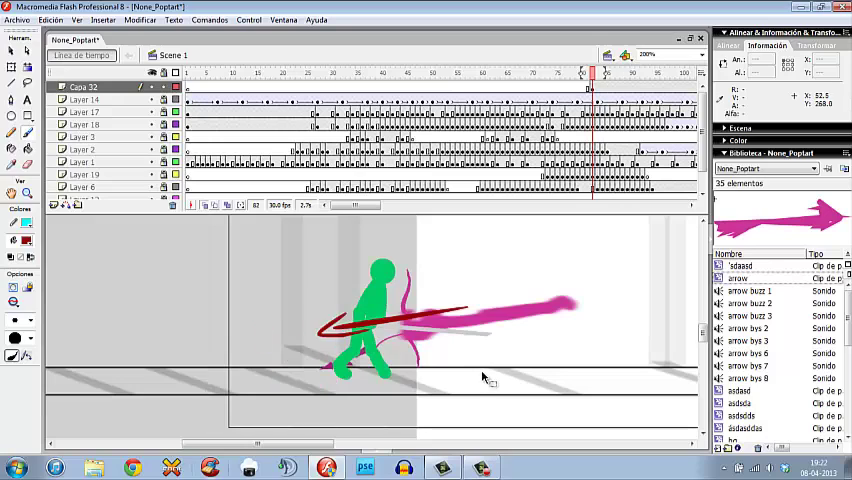
key("ctrl+z")
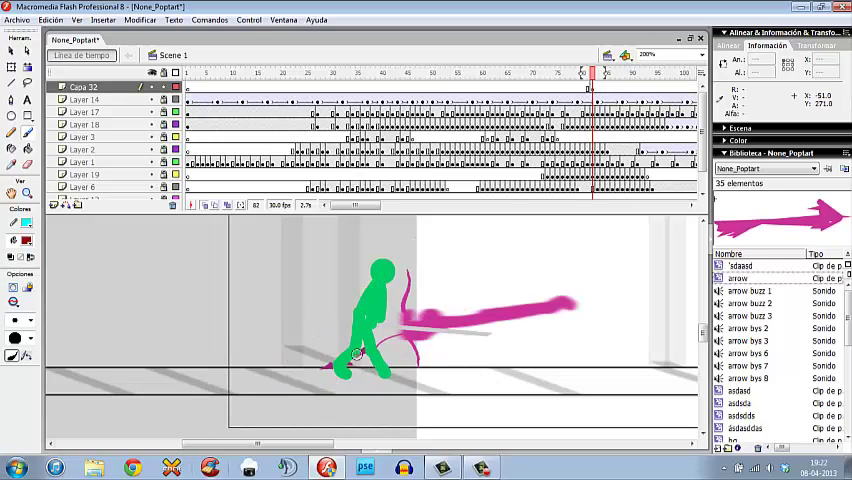
Step: On frame 83, replace a red arc with a rightward curve from the feet and a hook, then delete the strokes
key("period")
mouse_move(323, 313)
left_mouse_down()
mouse_move(352, 377)
mouse_move(397, 293)
mouse_move(420, 272)
mouse_move(478, 306)
left_mouse_up()
key("ctrl+z")
left_click_drag(393, 363, 455, 352)
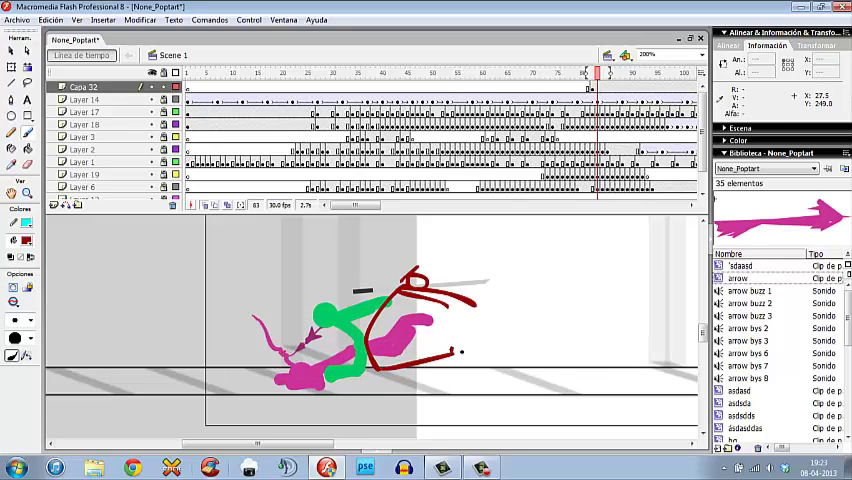
left_click_drag(400, 345, 430, 358)
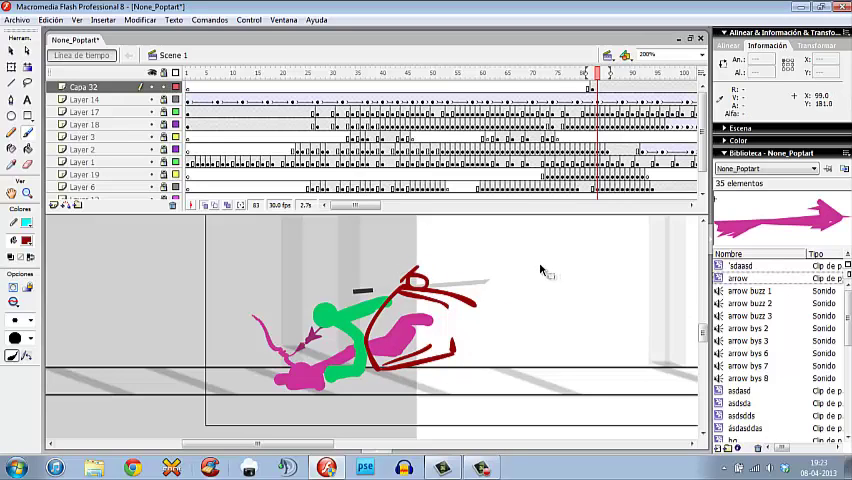
key("Delete")
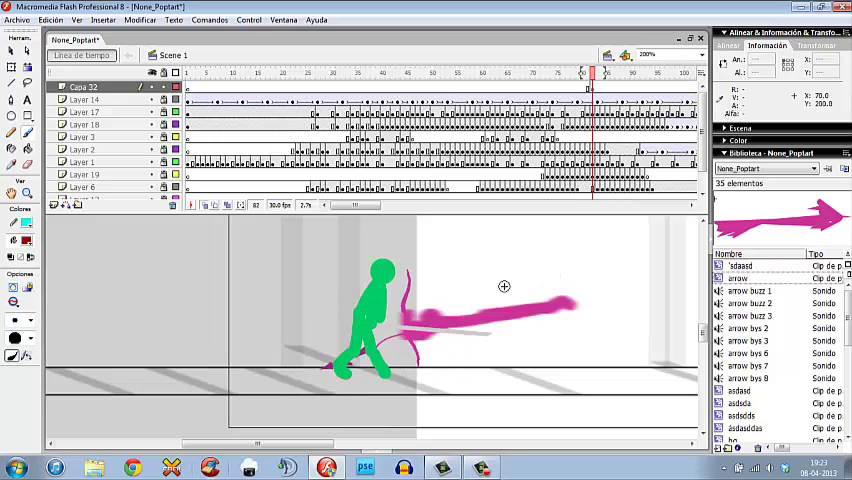
left_click_drag(492, 289, 560, 300)
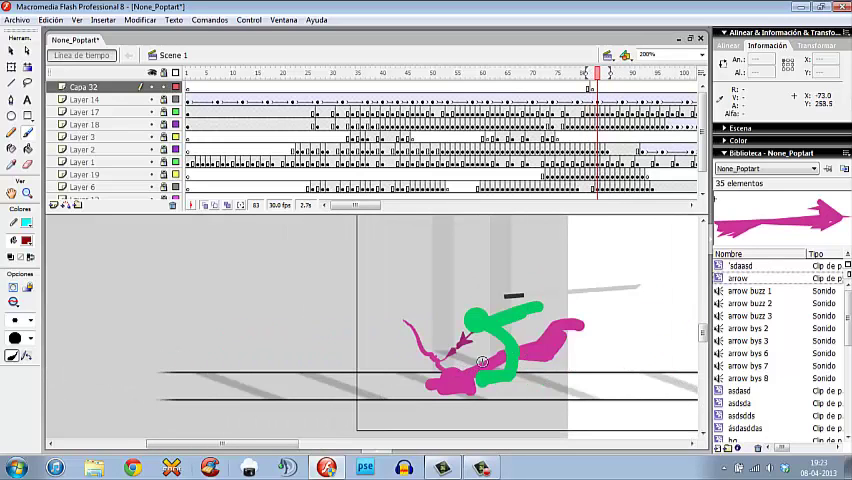
Step: Try red circle and limb marks on the pink figure, then undo and erase them
key("Delete")
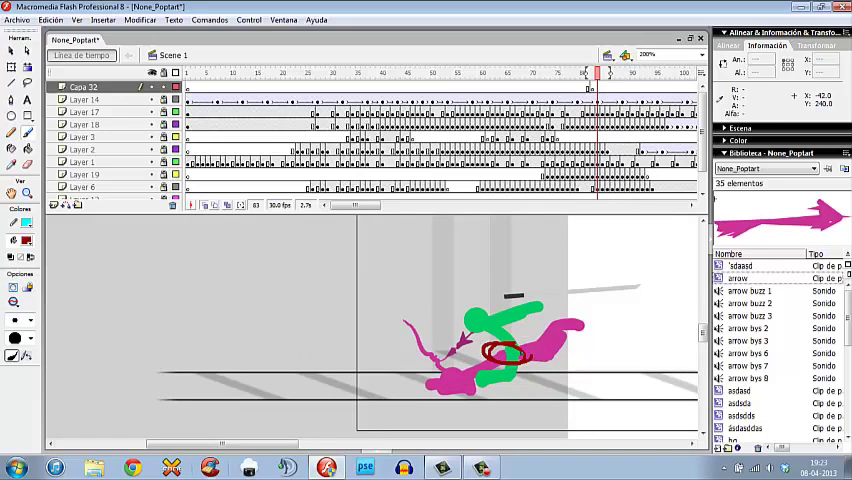
left_click_drag(505, 352, 548, 343)
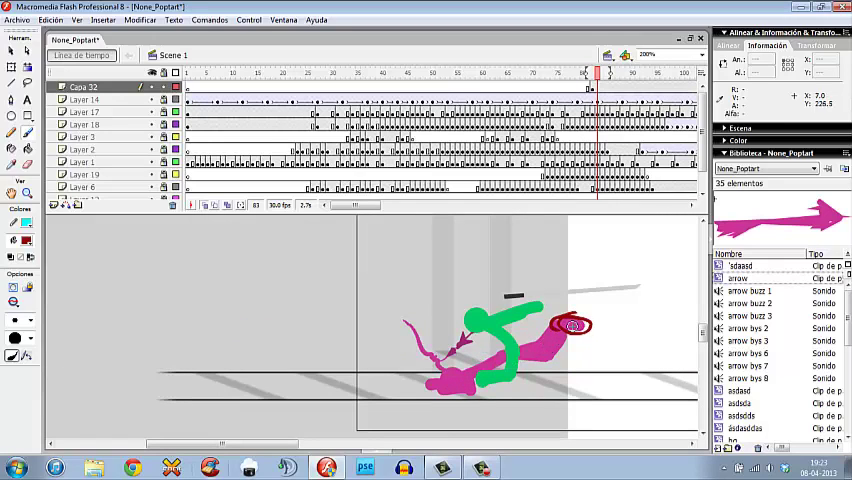
key("ctrl+z")
left_click_drag(520, 350, 540, 347)
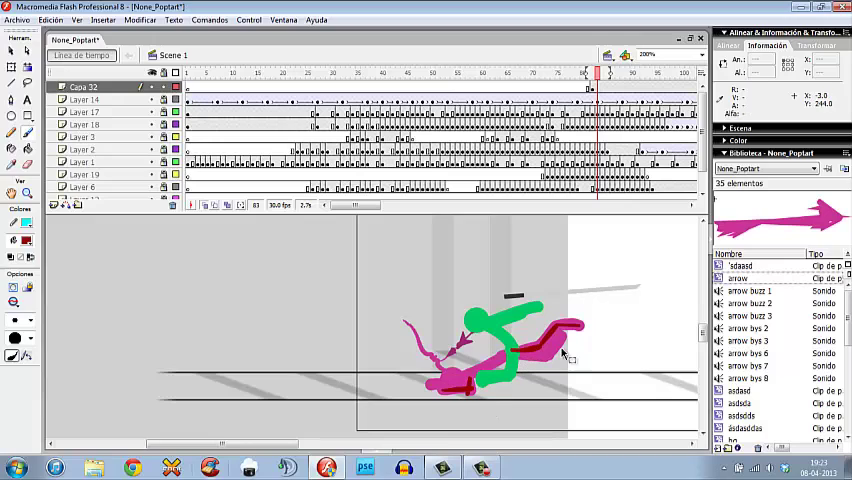
key("e")
left_click_drag(565, 330, 543, 347)
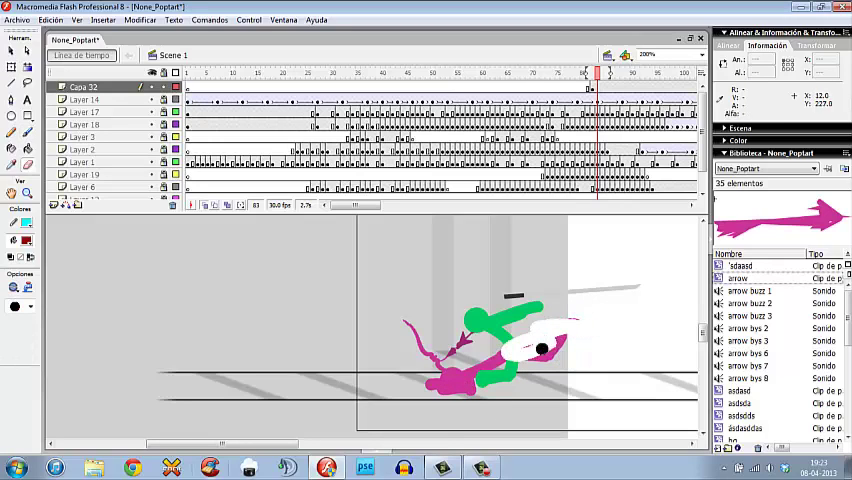
Step: Step between frames 84 and 86 to compare the poses, with the Eraser selected
key("period")
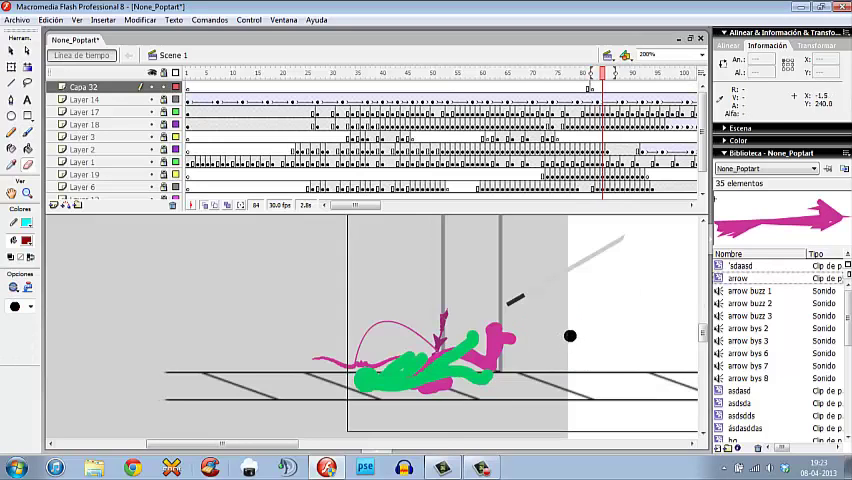
key("period")
key("period")
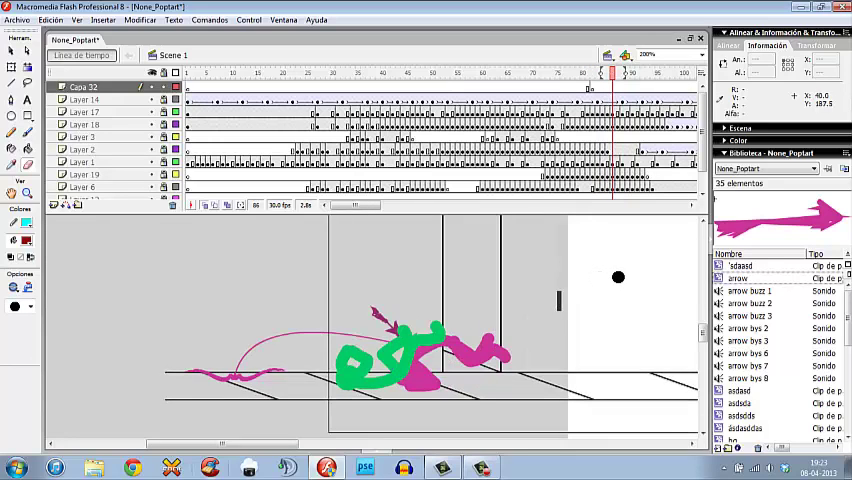
key("comma")
key("comma")
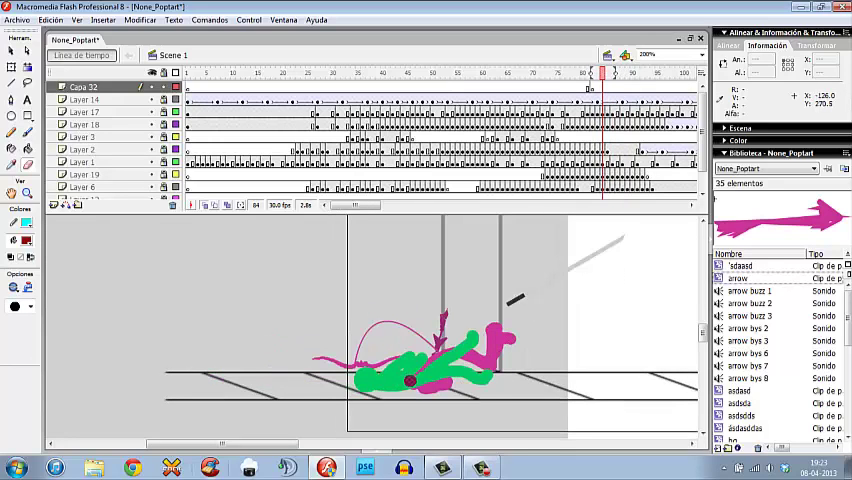
key("comma")
key("comma")
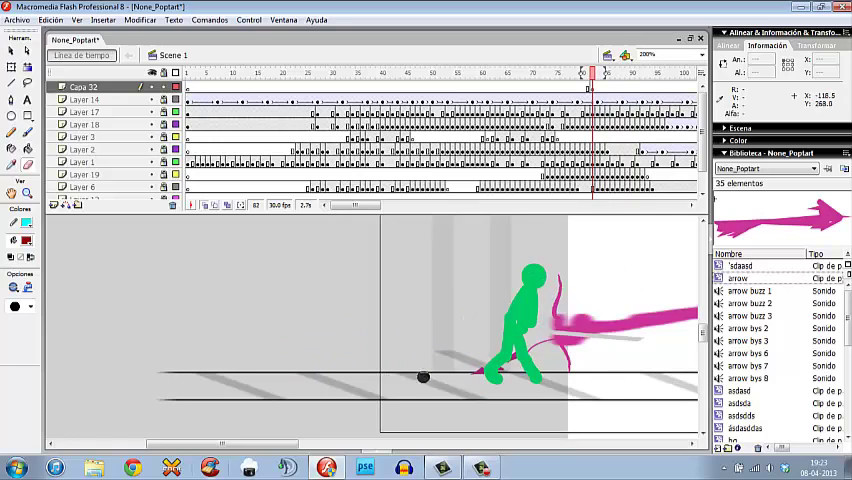
key("period")
key("period")
key("e")
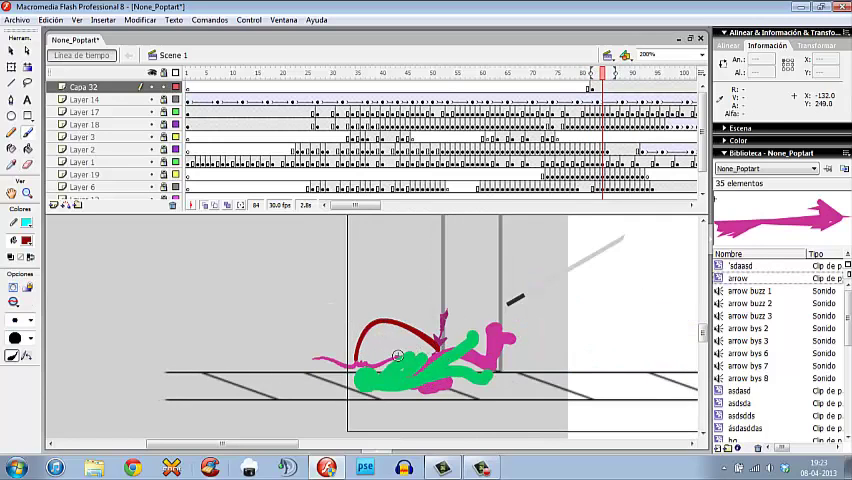
key("period")
key("comma")
Step: Review frames 85–86, then try a red horizontal line above the scene on frame 84 and undo it
key("period")
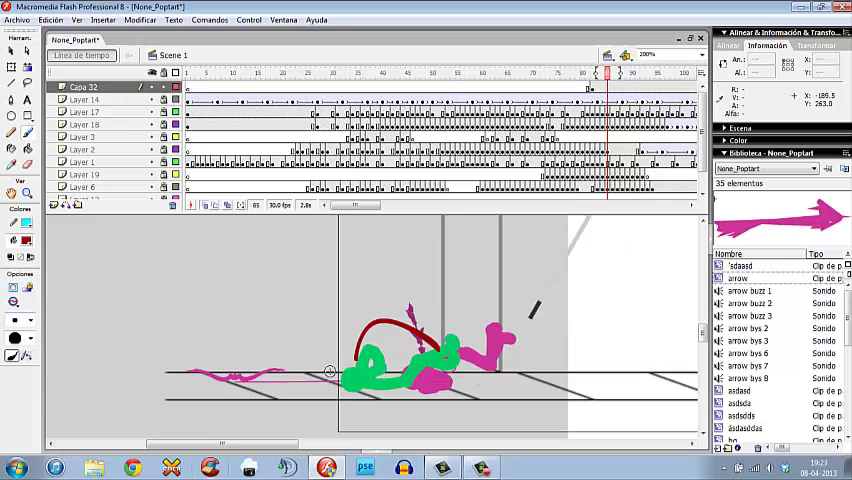
key("period")
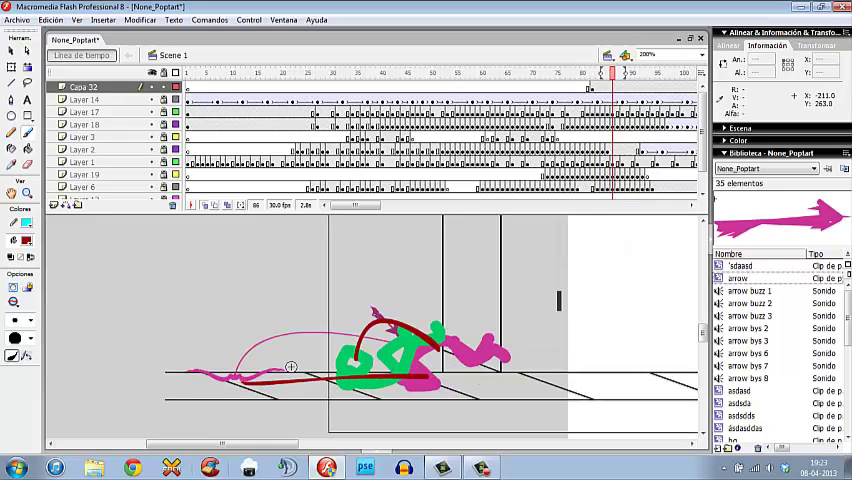
key("comma")
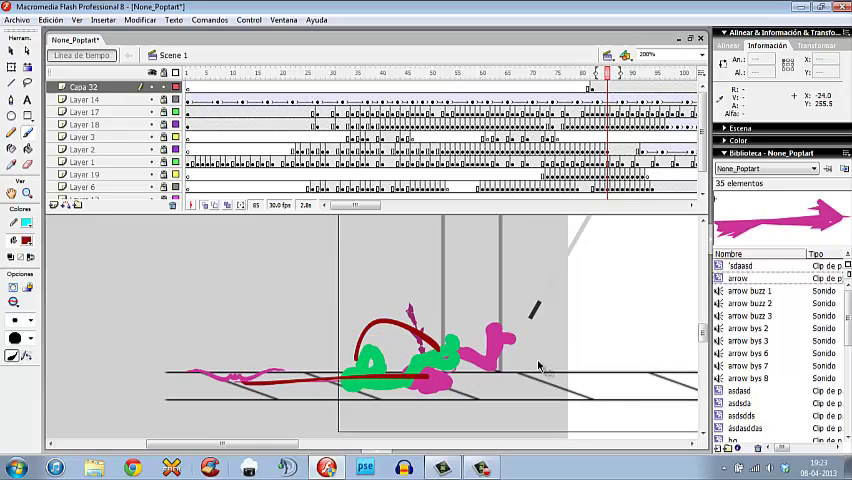
key("comma")
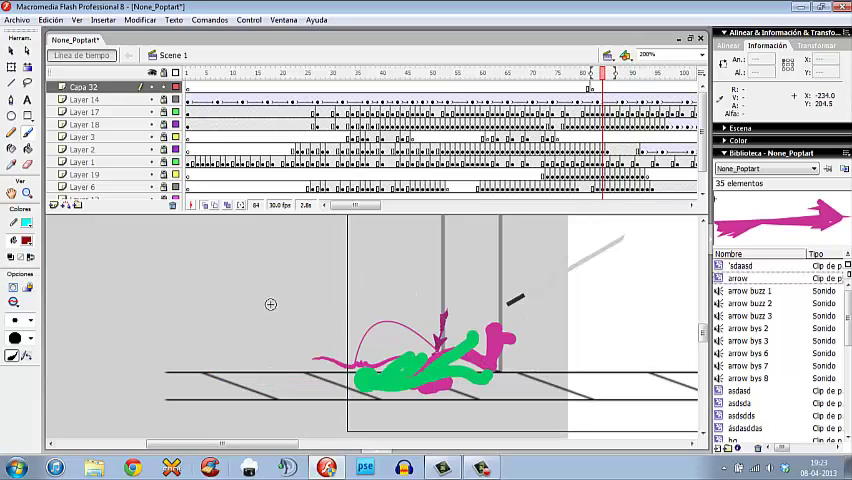
left_click_drag(384, 296, 217, 297)
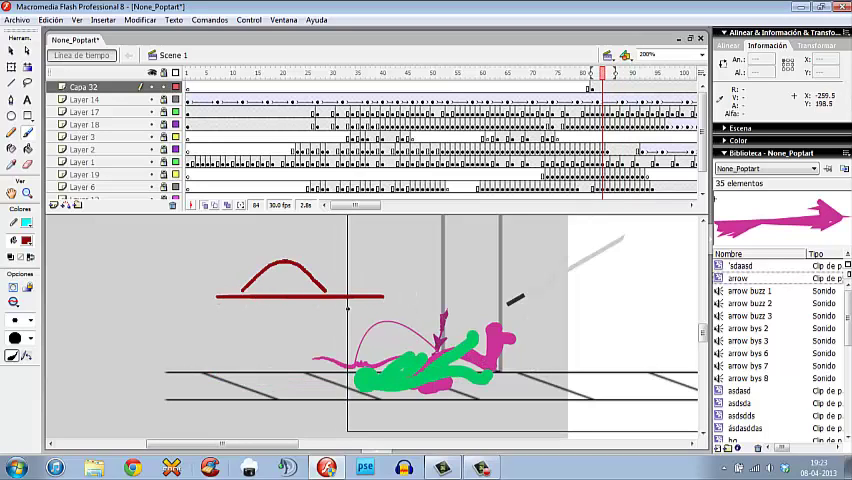
key("ctrl+z")
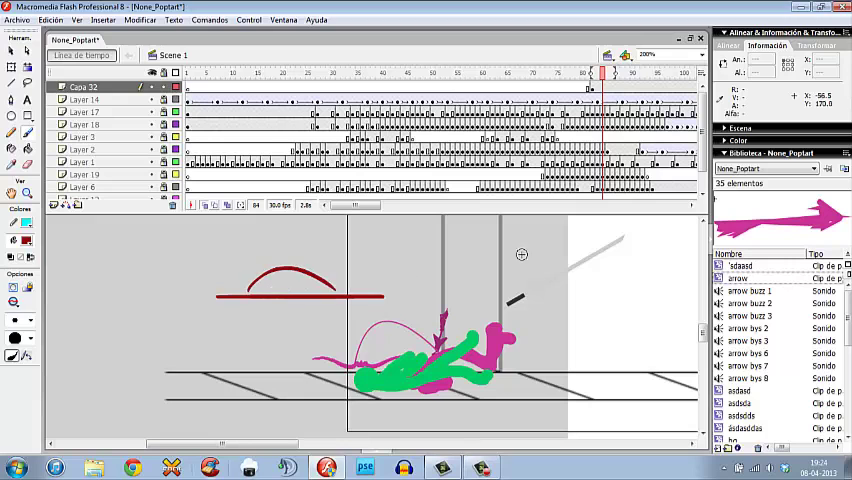
Step: Watch a Test Movie playback of the whole fight, then close the preview window
key("ctrl+Return")
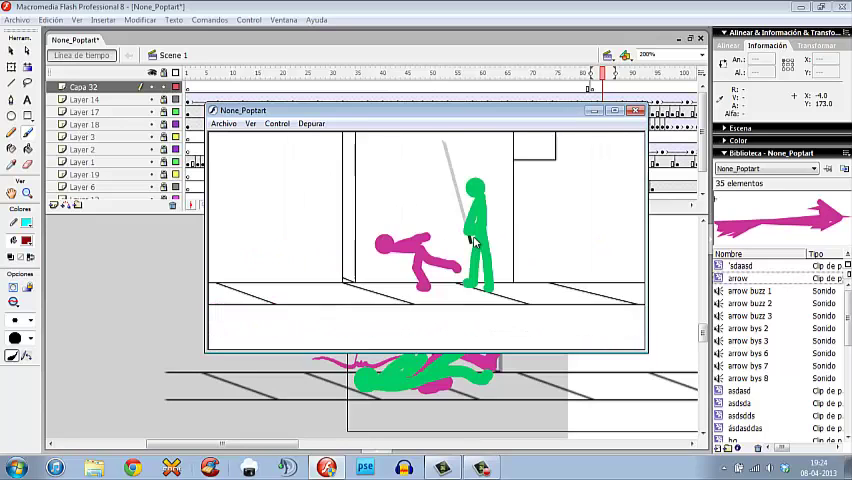
left_click(636, 110)
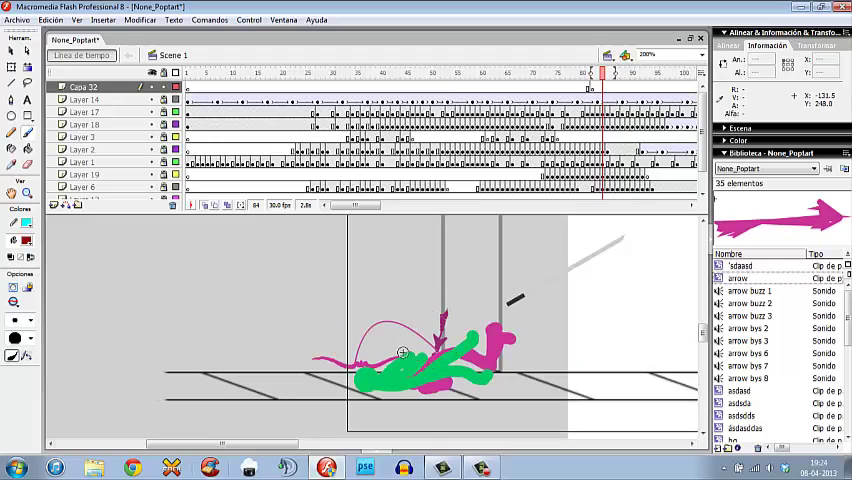
Step: Step between frames 82 and 85, trying a red arc over the fallen figure on frame 84 and undoing it
key("period")
key("comma")
key("comma")
key("comma")
key("period")
key("period")
key("period")
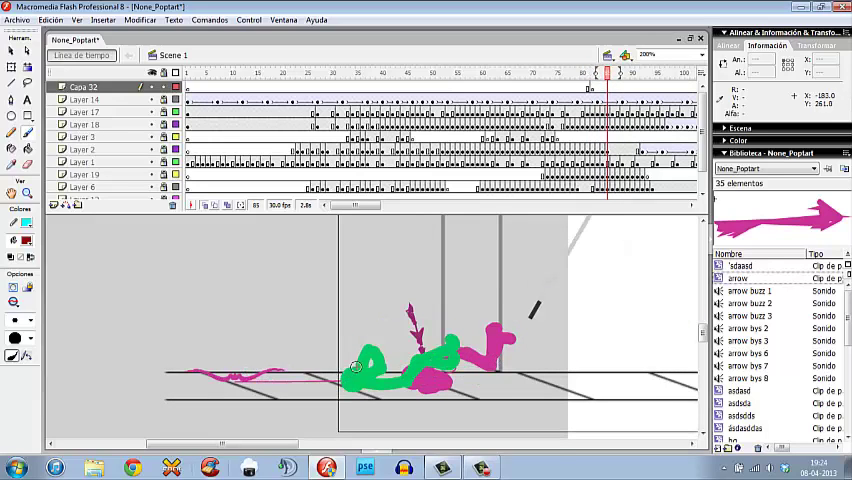
key("comma")
left_click_drag(358, 364, 400, 358)
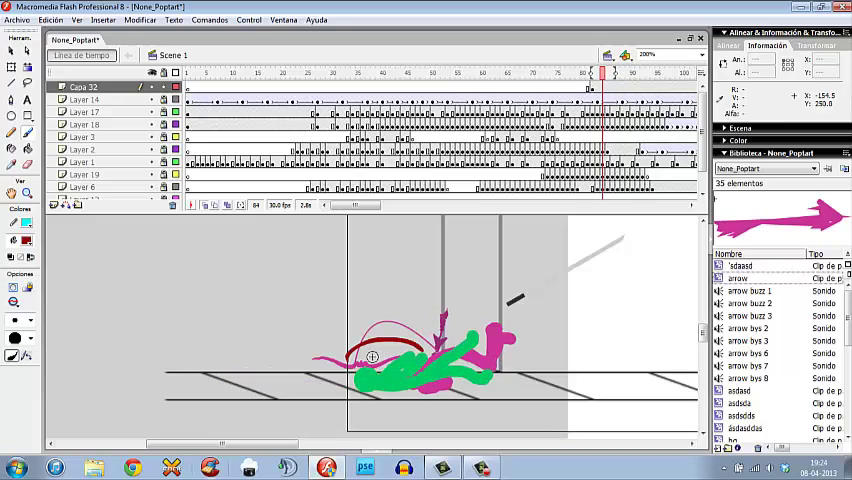
key("ctrl+z")
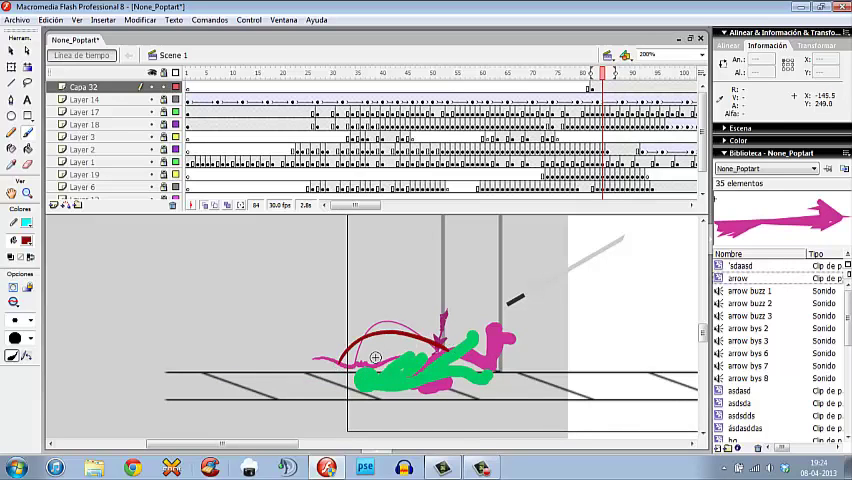
Step: Trace a red stroke along the fallen figure's body, then review the fall frames and play through to frame 101
key("period")
key("period")
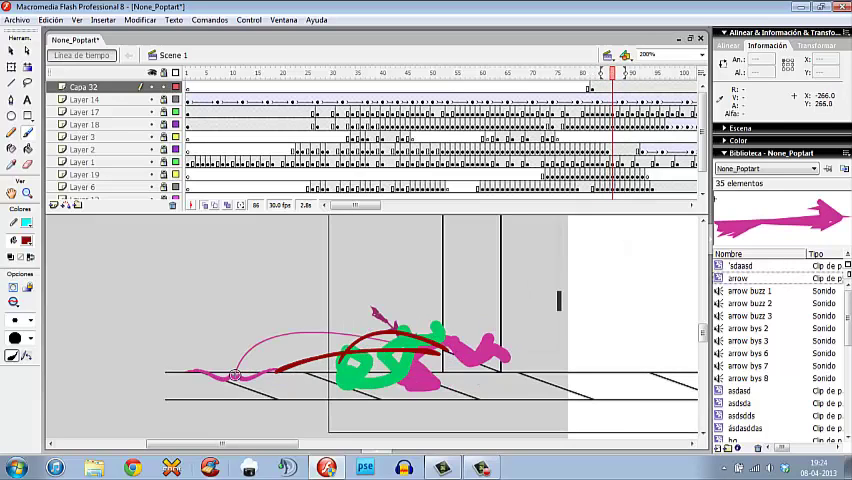
left_click_drag(300, 355, 420, 386)
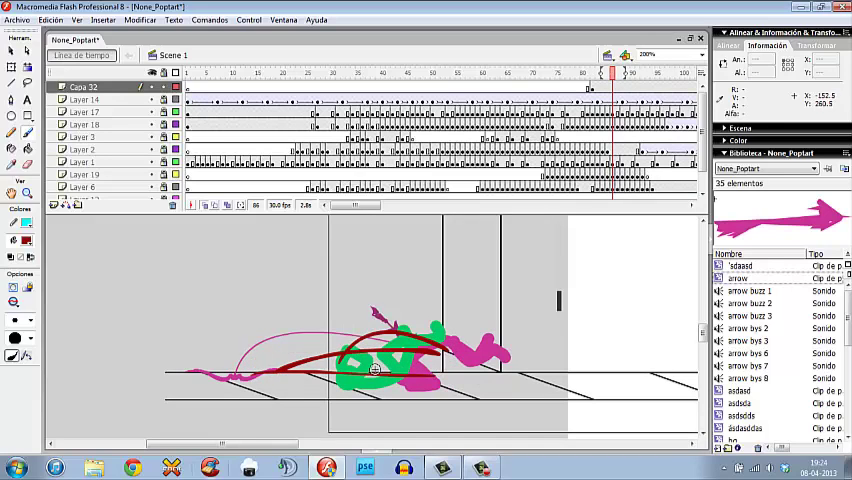
key("period")
key("period")
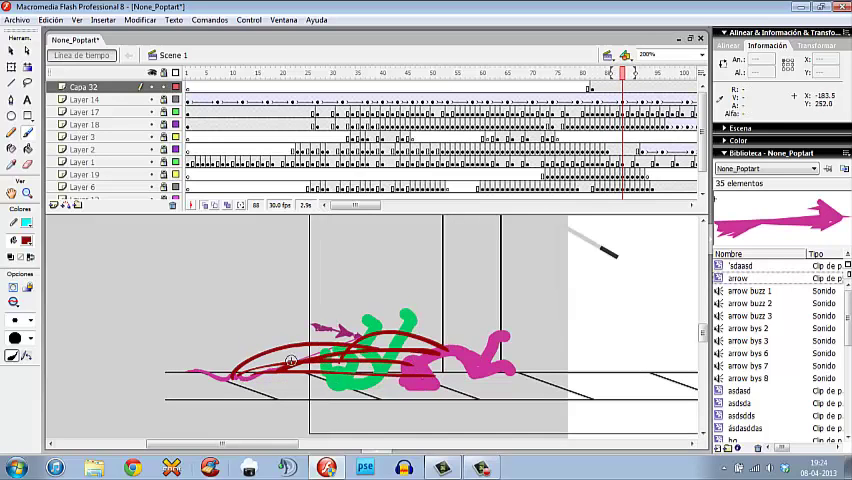
key("period")
key("comma")
key("comma")
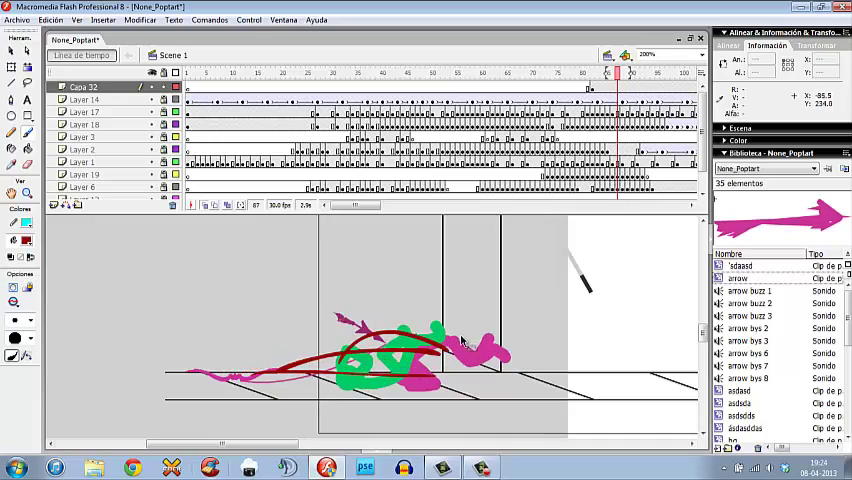
key("comma")
key("comma")
key("comma")
key("period")
key("period")
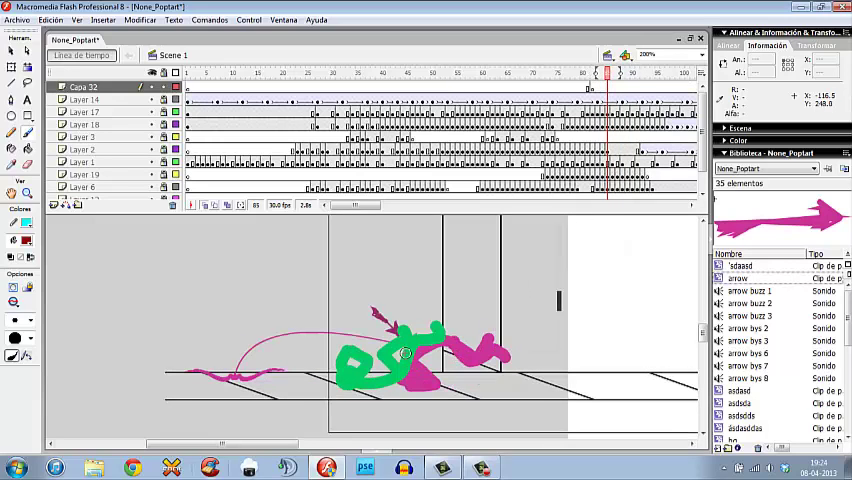
key("period")
key("period")
key("period")
key("period")
key("Return")
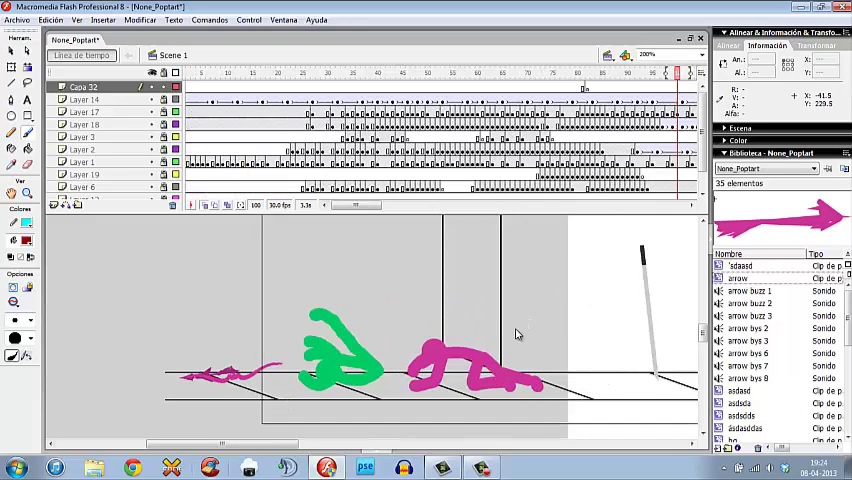
Step: Rewind to an early frame and extend the red handwritten note above the archer
key("comma")
key("comma")
key("comma")
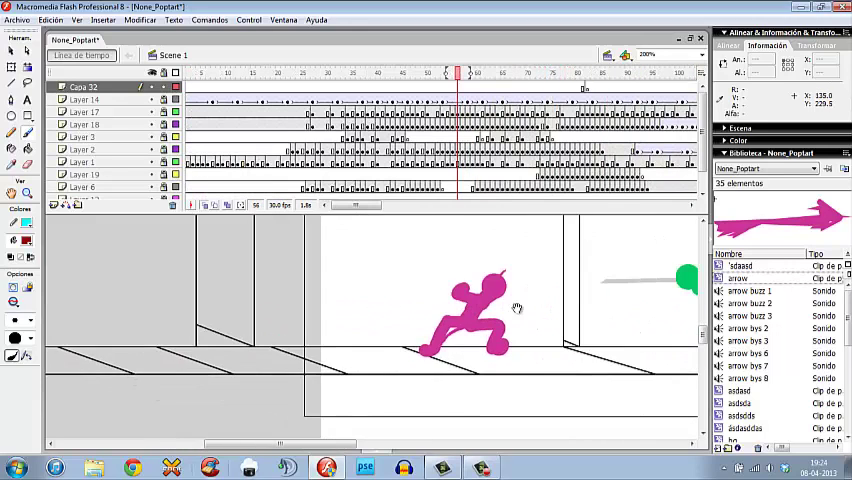
key("comma")
key("comma")
key("comma")
key("comma")
key("comma")
key("comma")
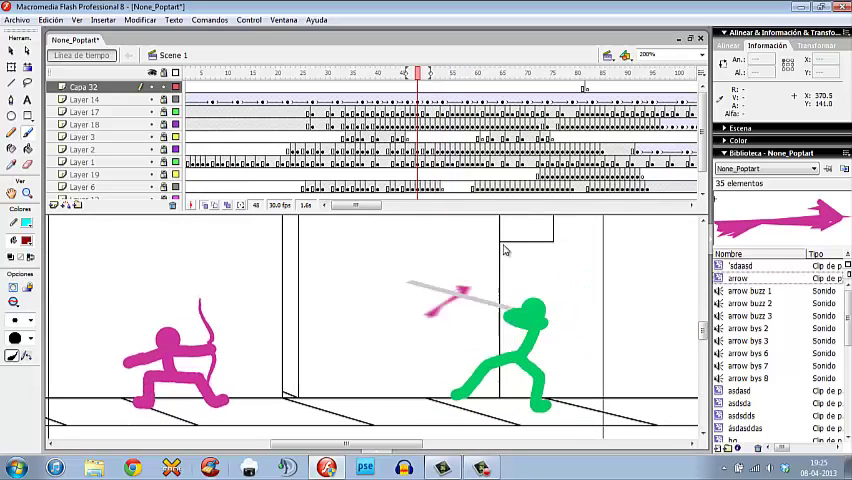
key("comma")
key("comma")
key("comma")
key("comma")
key("comma")
key("comma")
key("comma")
key("comma")
key("comma")
key("comma")
key("comma")
key("comma")
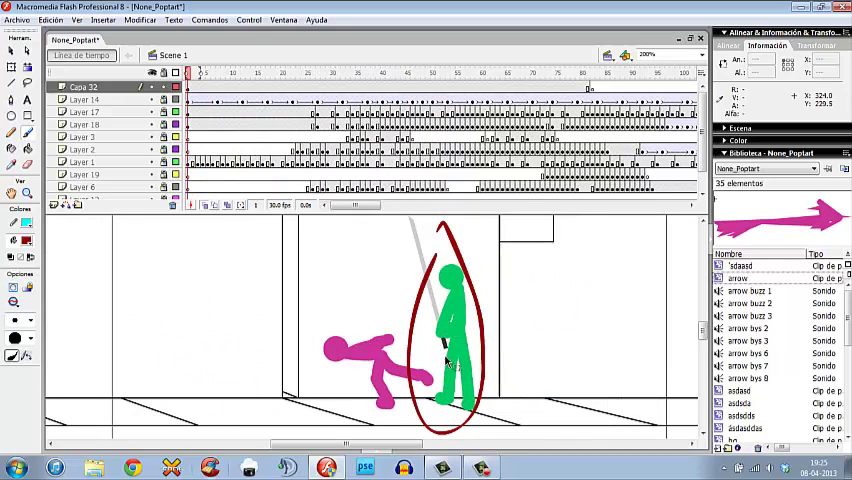
key("period")
key("period")
key("period")
key("period")
key("period")
key("period")
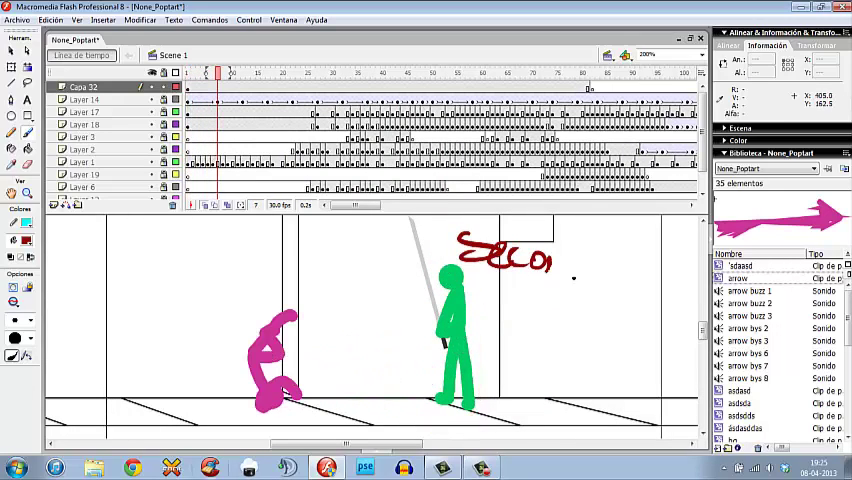
left_click_drag(624, 252, 636, 278)
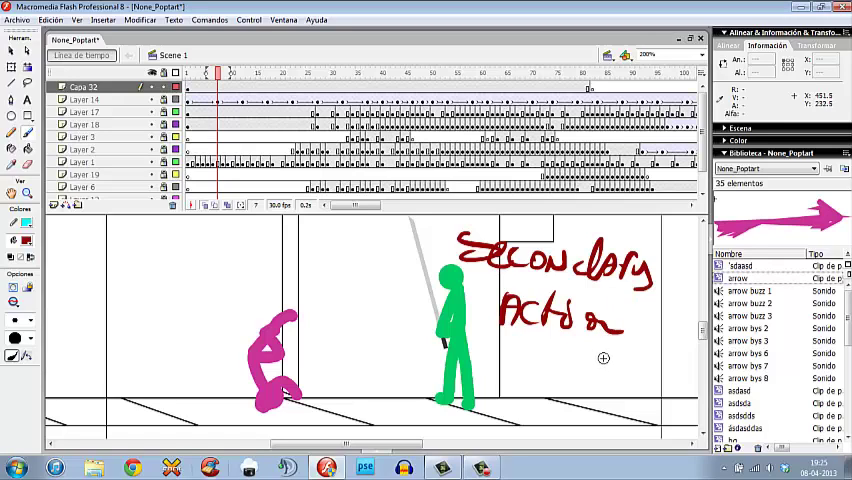
Step: Erase the left and right parts of the red 'Secondary Action' note
key("e")
left_click_drag(466, 265, 518, 256)
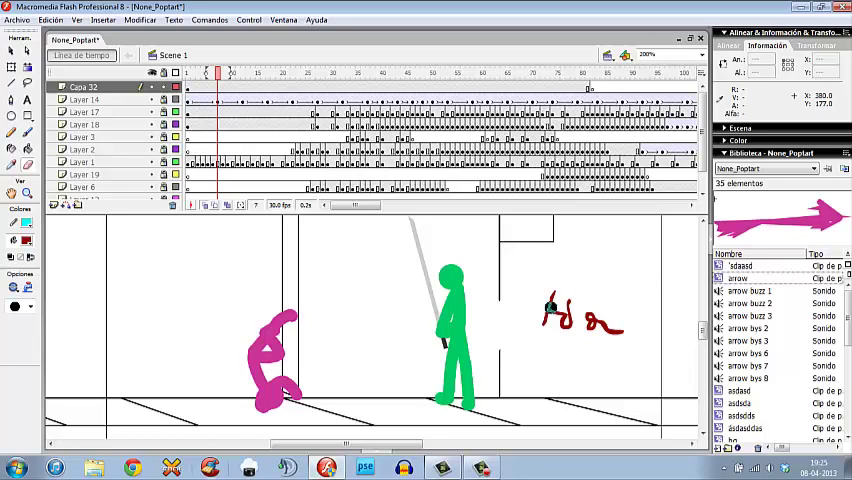
left_click_drag(566, 344, 607, 308)
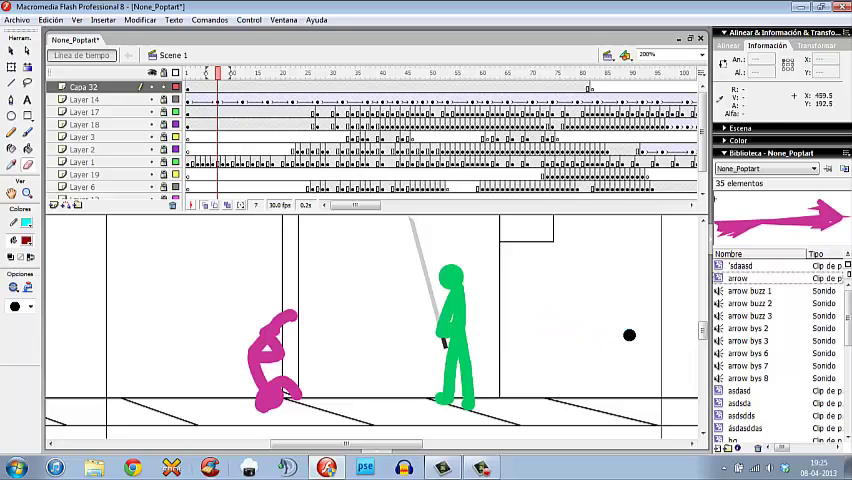
Step: Play to frame 29, draw a red line along the arrow's path, then step back three frames
key("Return")
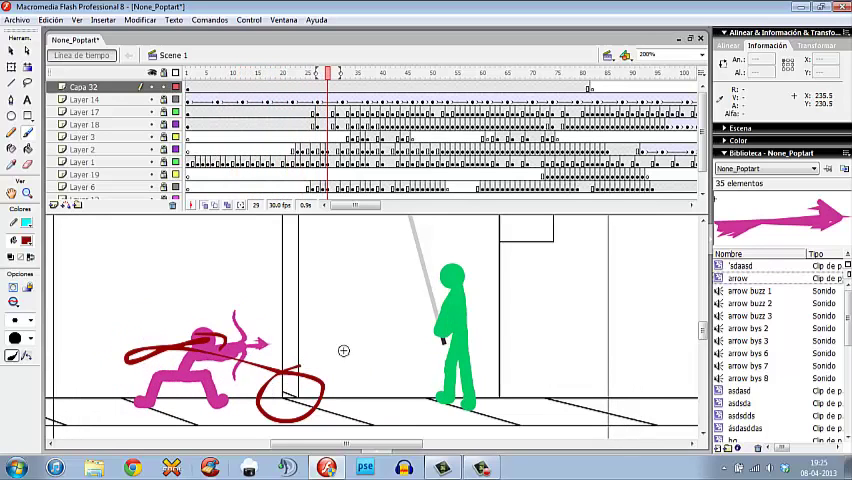
left_click_drag(397, 356, 148, 372)
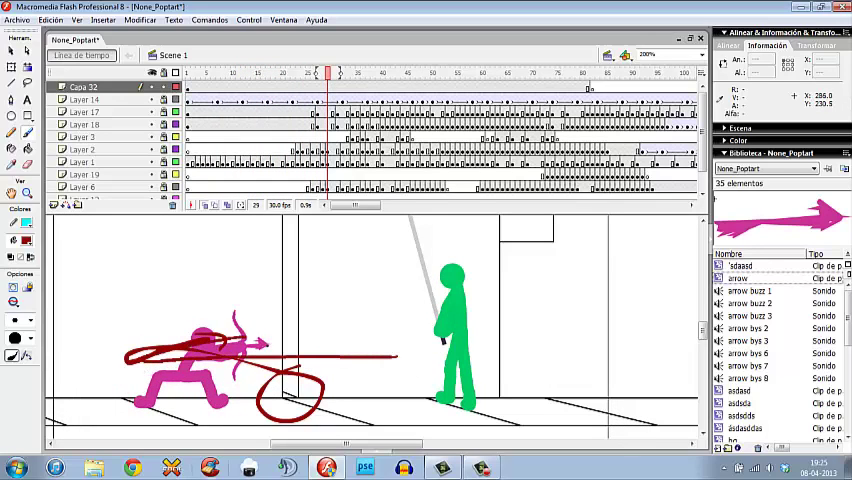
key("comma")
key("comma")
key("comma")
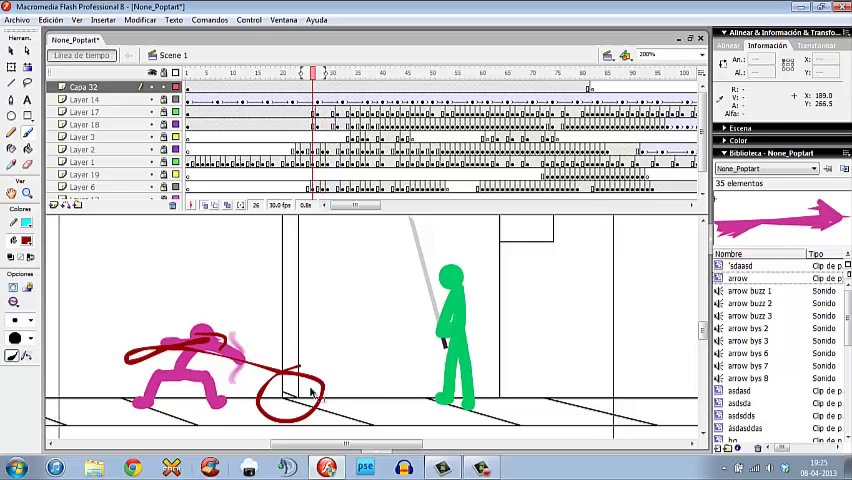
key("comma")
key("comma")
key("comma")
key("comma")
key("comma")
key("comma")
key("comma")
key("comma")
key("comma")
key("comma")
key("comma")
key("comma")
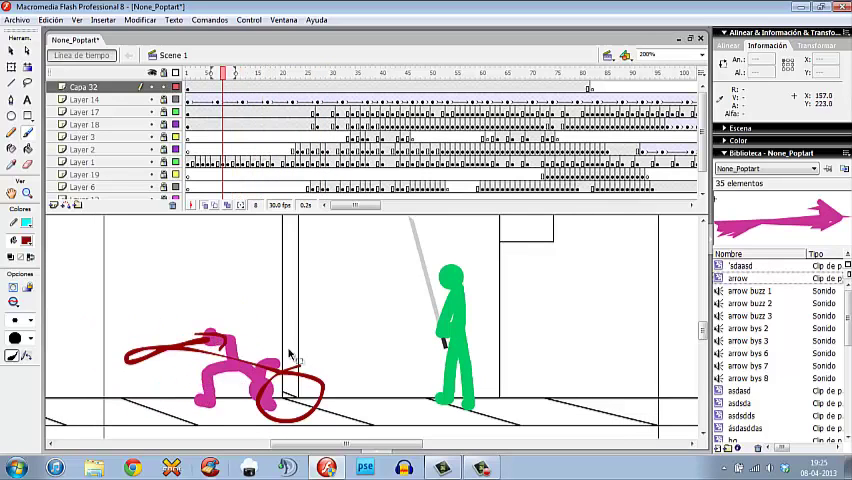
key("comma")
key("comma")
key("comma")
key("comma")
key("comma")
Step: Step through the archer's movement up to aiming the bow and a few later frames
key("period")
key("period")
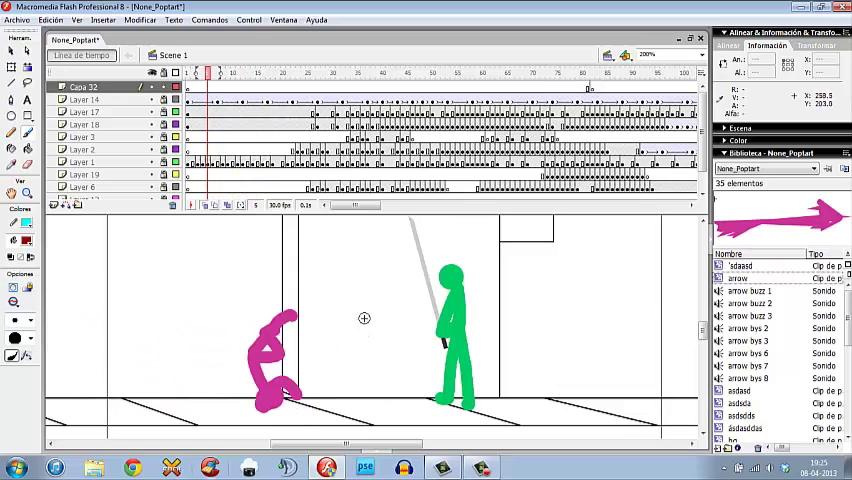
key("period")
key("period")
key("period")
key("period")
key("period")
key("period")
key("period")
key("period")
key("period")
key("period")
key("period")
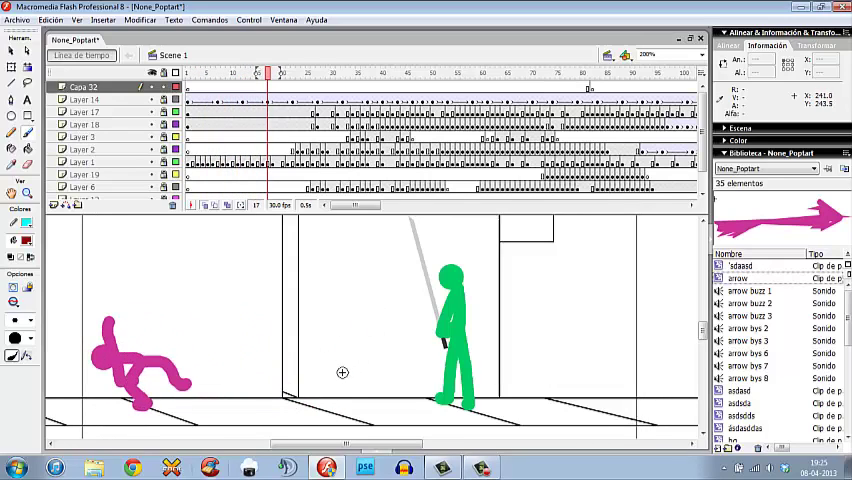
key("period")
key("period")
key("period")
key("period")
key("period")
key("period")
key("period")
key("period")
key("period")
key("period")
key("period")
key("period")
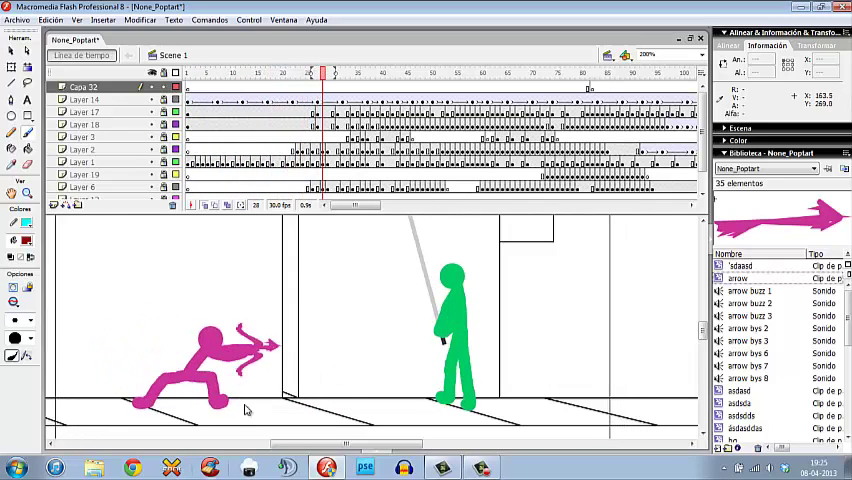
key("period")
key("period")
key("period")
key("period")
key("period")
key("period")
key("period")
key("period")
key("comma")
key("comma")
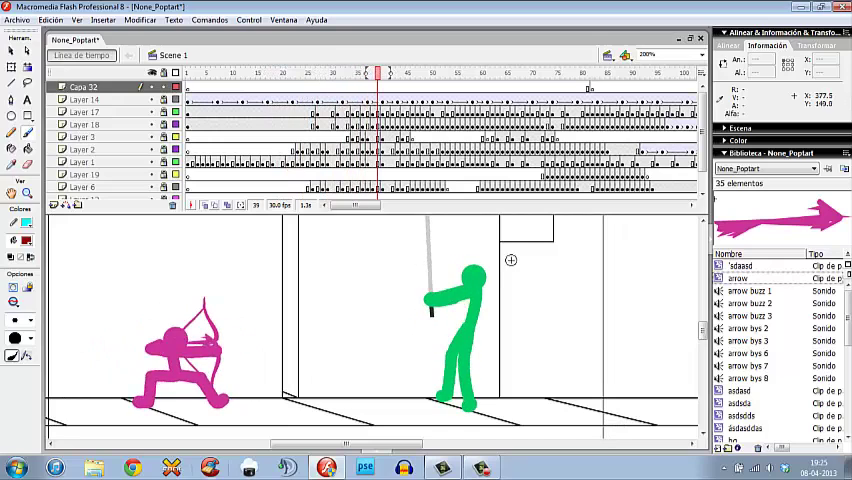
key("comma")
key("comma")
key("comma")
Step: Review the green fighter's swing and the arrow's impact around frame 47, then start Test Movie
key("period")
key("period")
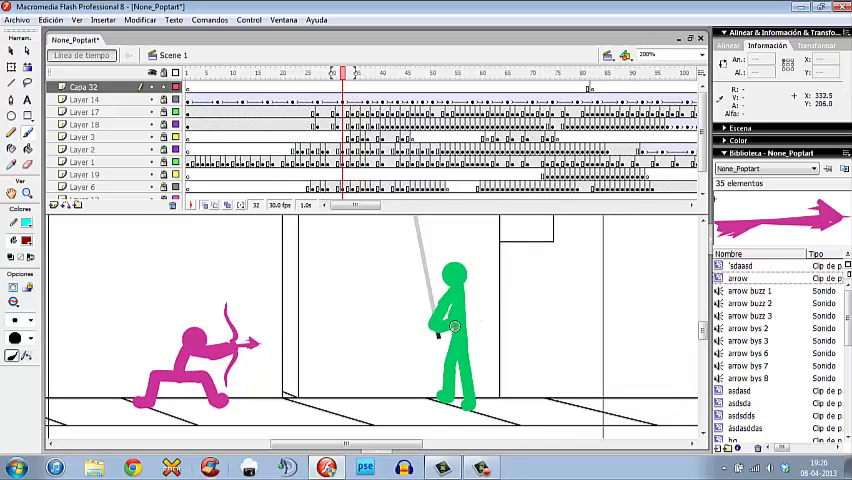
key("period")
key("period")
key("period")
key("period")
key("period")
key("period")
key("period")
key("period")
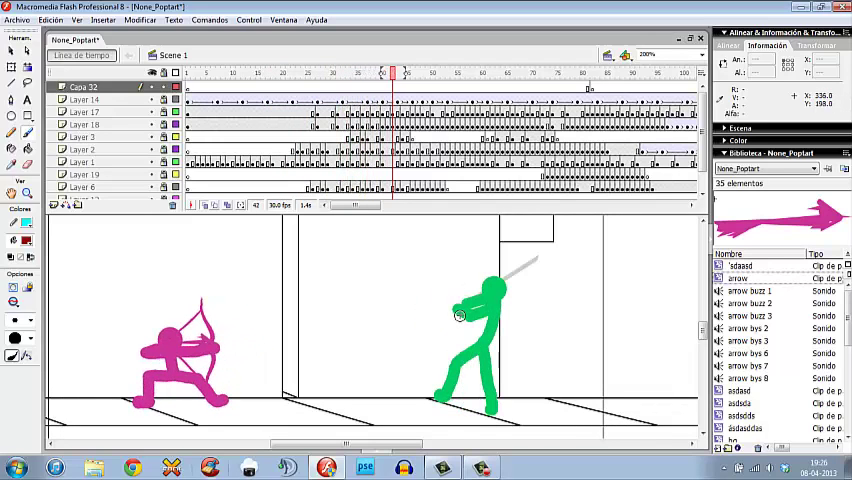
key("period")
key("period")
key("period")
key("period")
key("period")
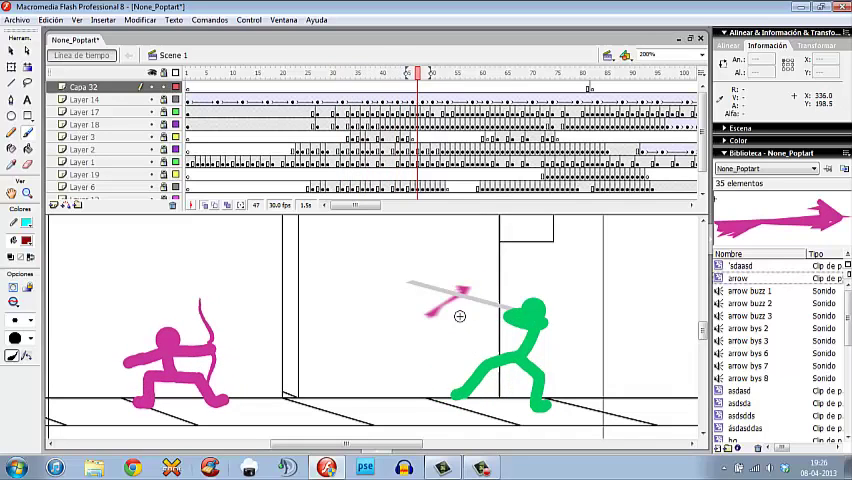
key("period")
key("period")
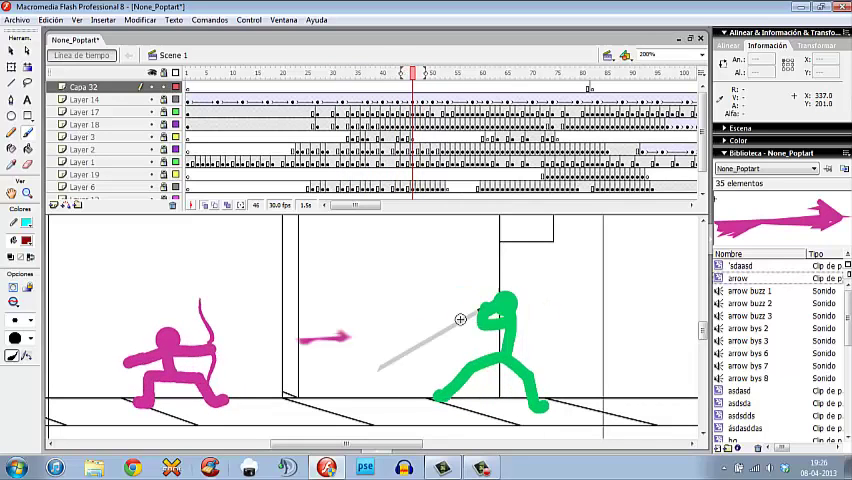
key("period")
key("period")
key("period")
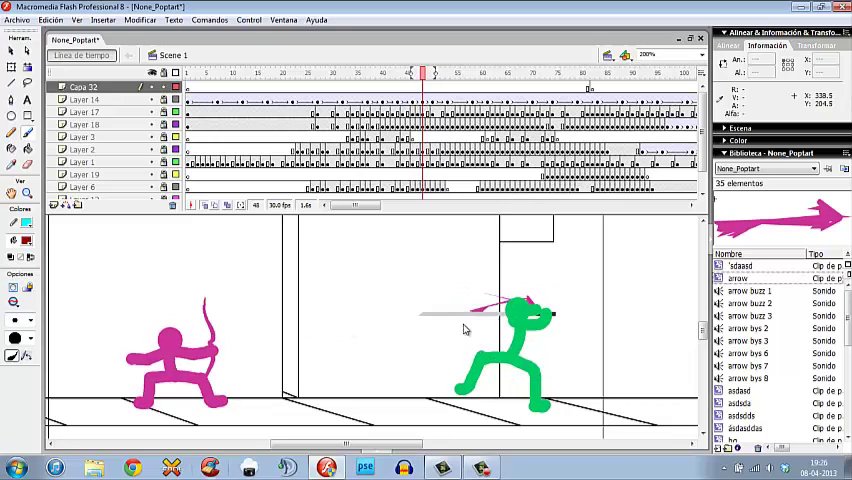
key("comma")
key("comma")
key("period")
key("period")
key("period")
key("period")
key("period")
key("comma")
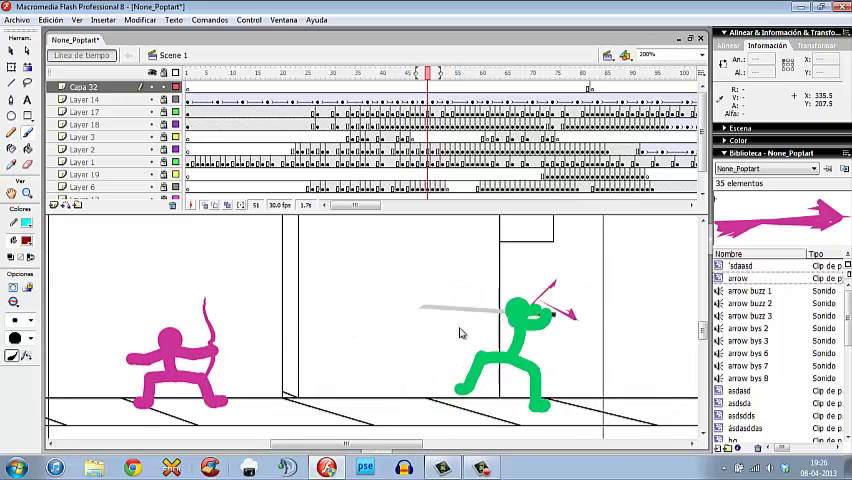
key("comma")
key("period")
key("period")
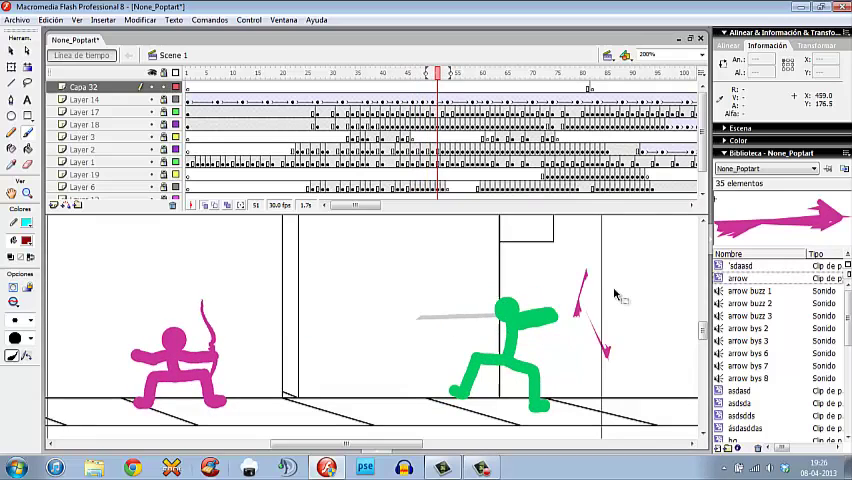
key("ctrl+Return")
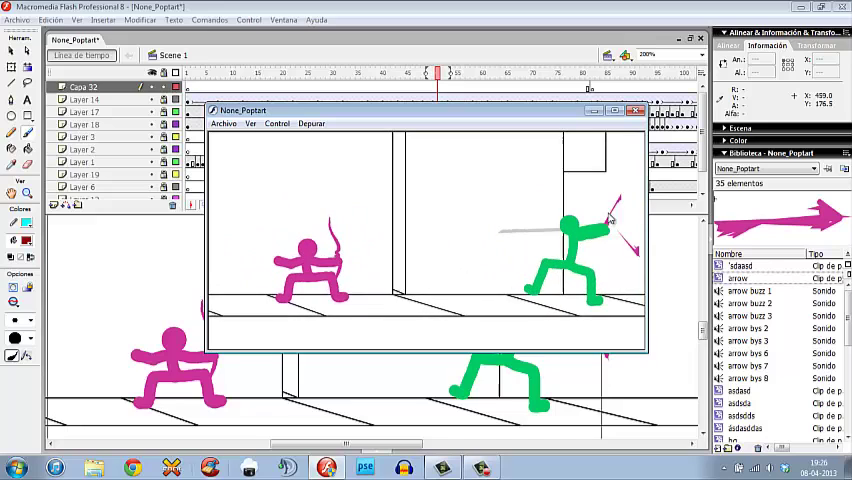
Step: Close the test-movie window to get back to frame 52 on the stage
left_click(638, 111)
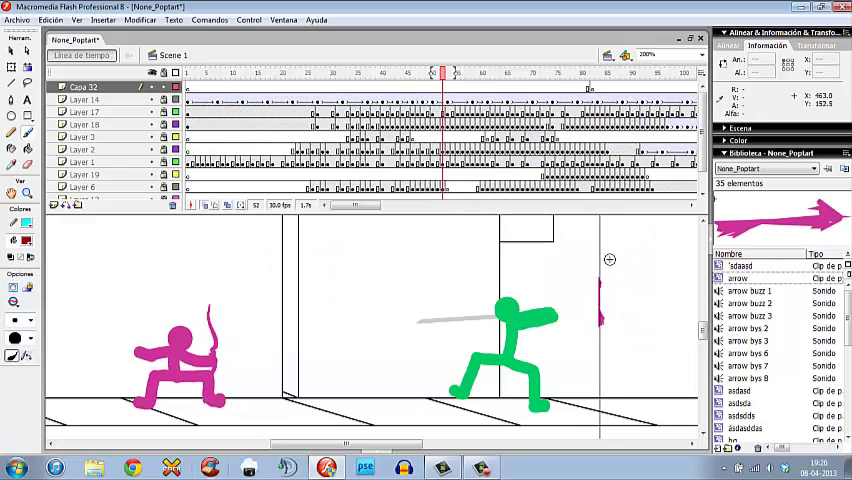
Step: Return to frame 48, zoom in, and brush two red marks at the arrow's impact
key("ctrl+z")
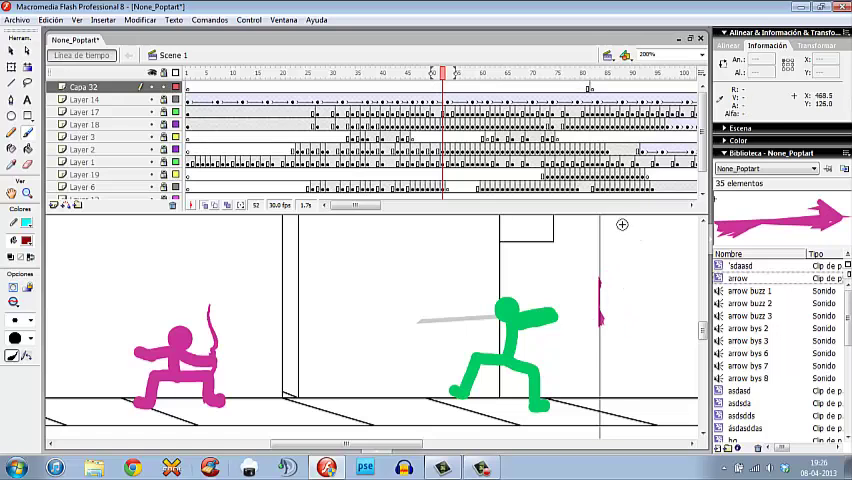
key("comma")
key("comma")
key("comma")
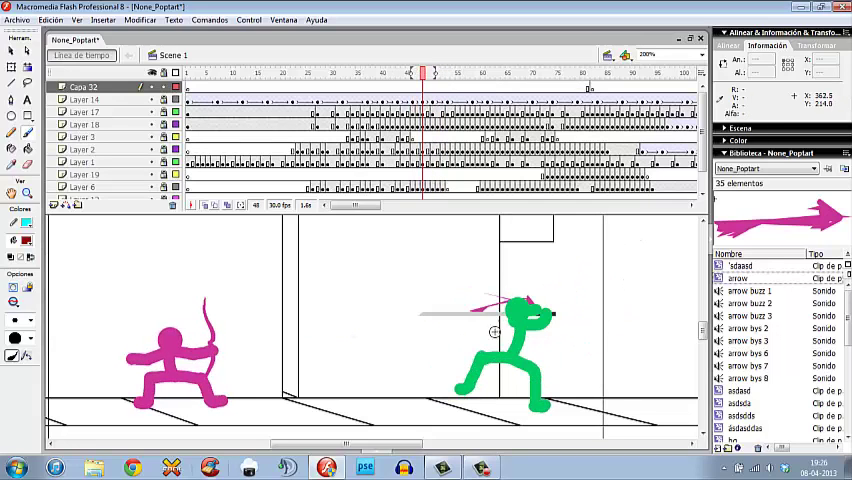
left_click(492, 298)
left_click(441, 325)
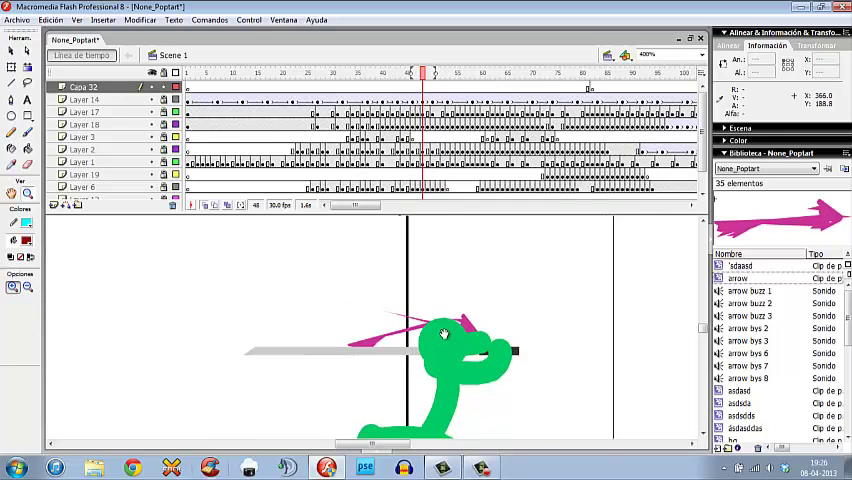
left_click_drag(402, 306, 450, 328)
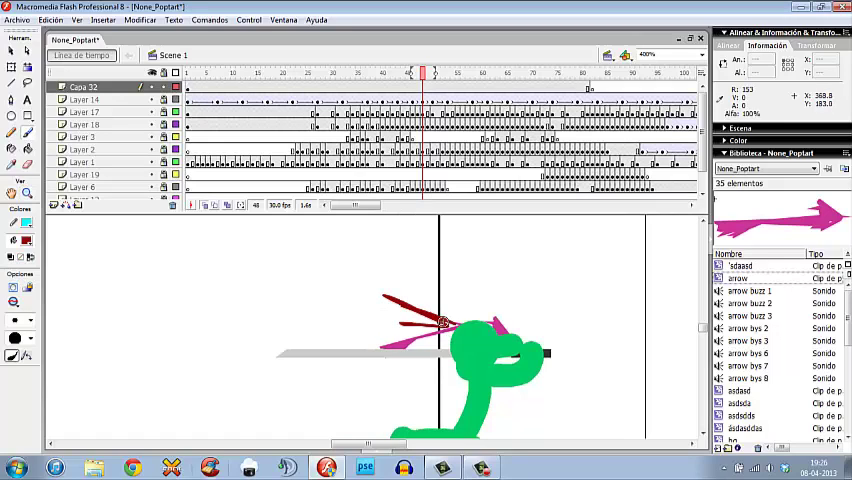
left_click_drag(448, 290, 455, 322)
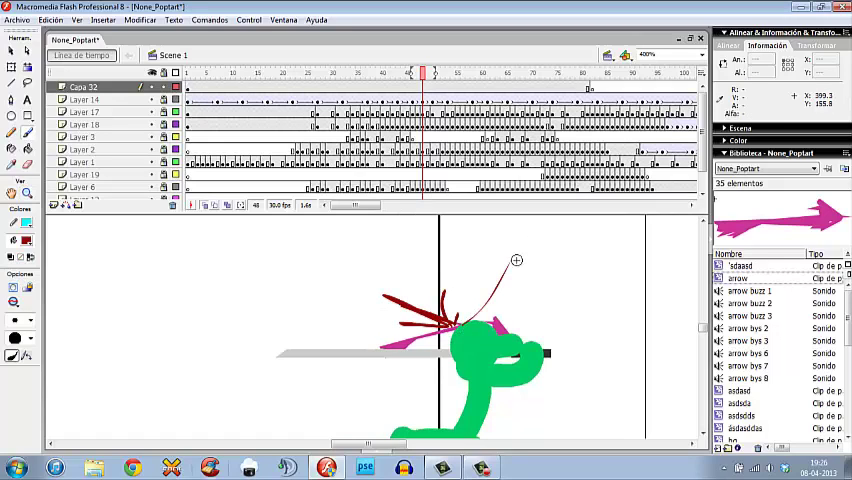
Step: Undo the red marks, zoom back out and recentre both fighters on the stage
key("z")
key("ctrl+z")
key("ctrl+z")
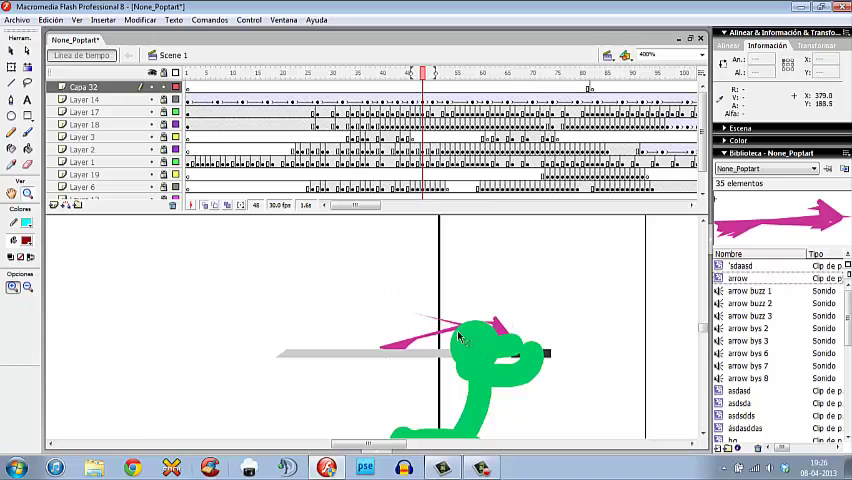
left_click(487, 311)
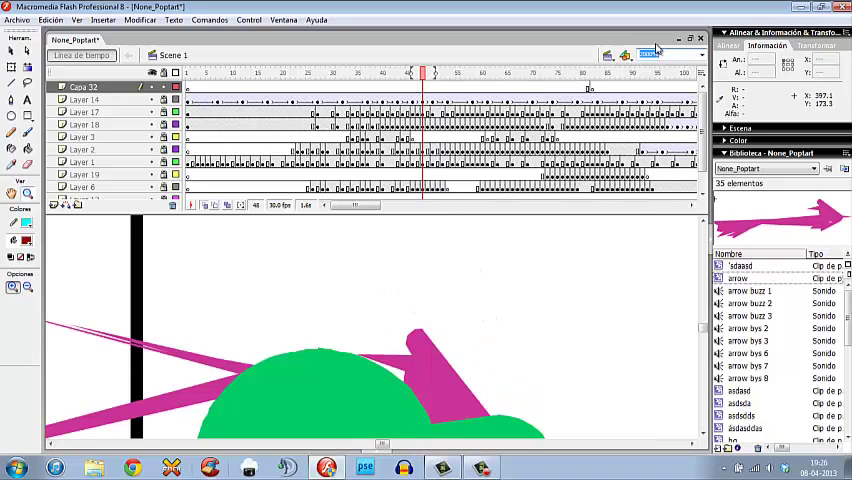
key("Return")
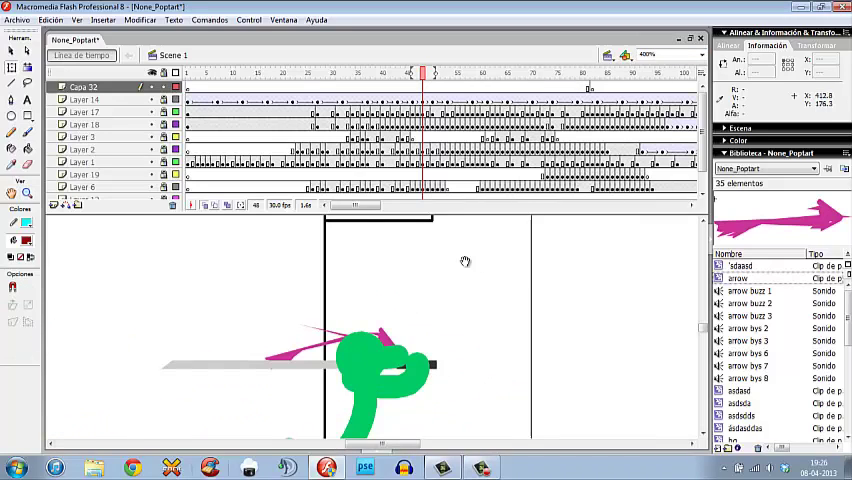
key("Return")
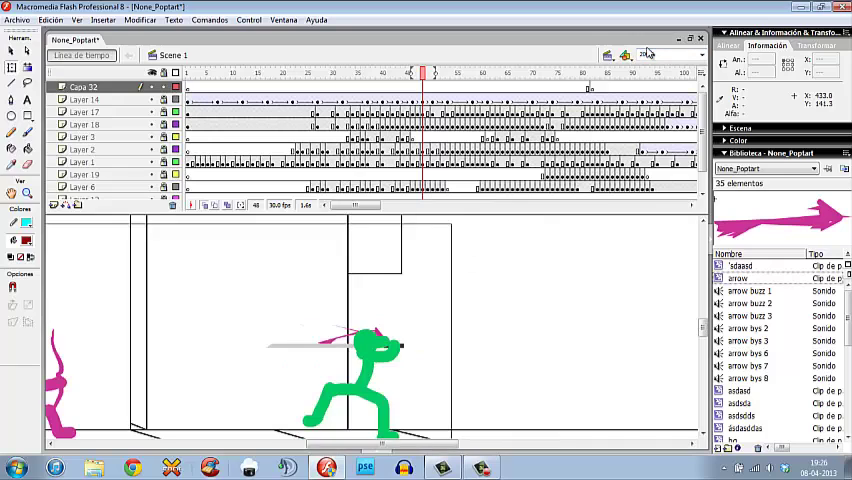
left_click_drag(425, 357, 557, 301)
left_click_drag(512, 319, 572, 315)
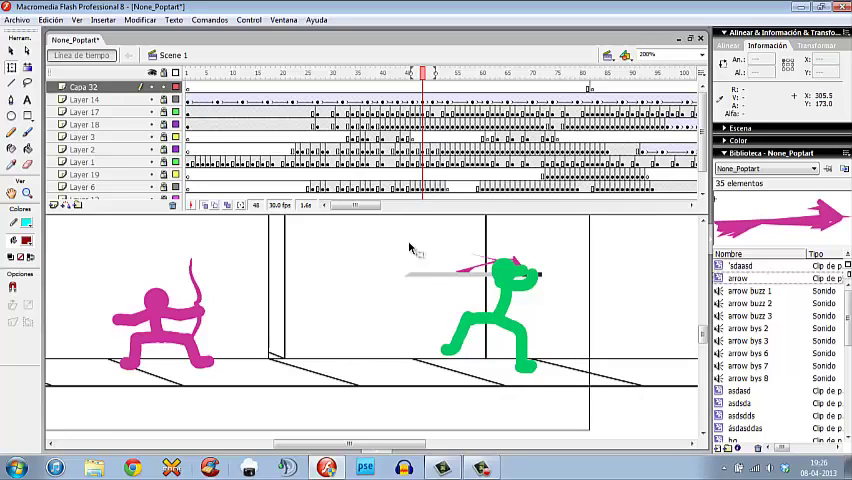
left_click_drag(422, 238, 575, 392)
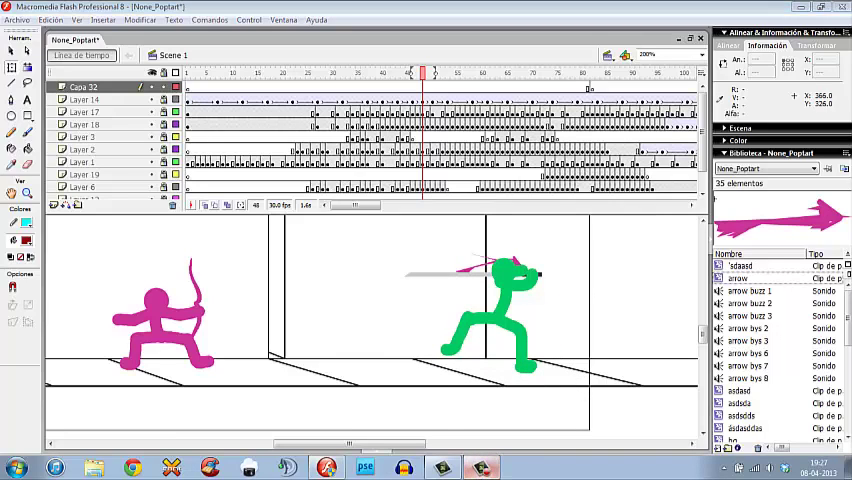
left_click(481, 468)
left_click(481, 468)
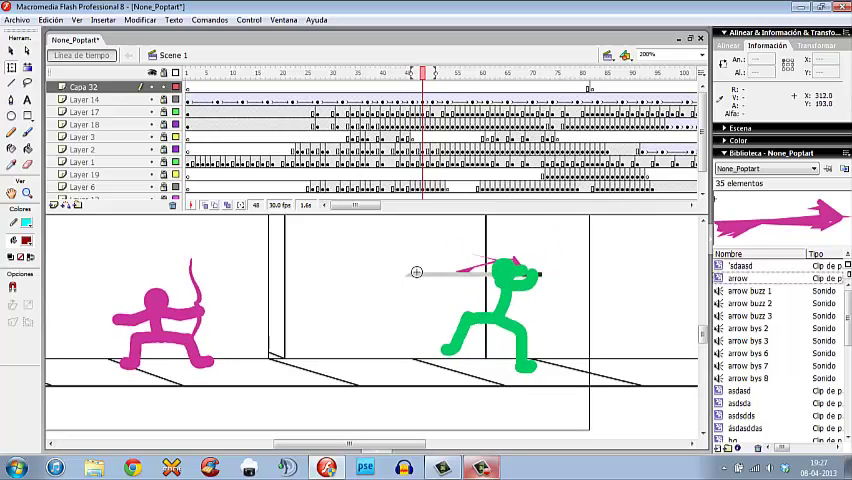
key("comma")
key("comma")
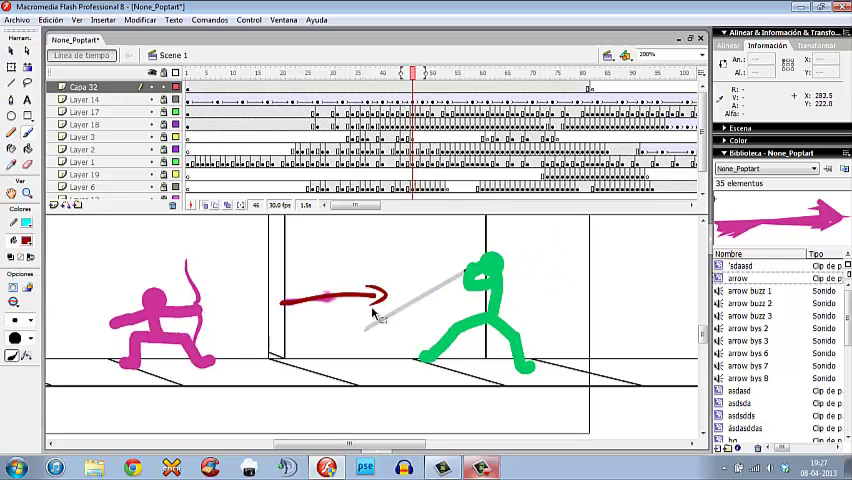
key("comma")
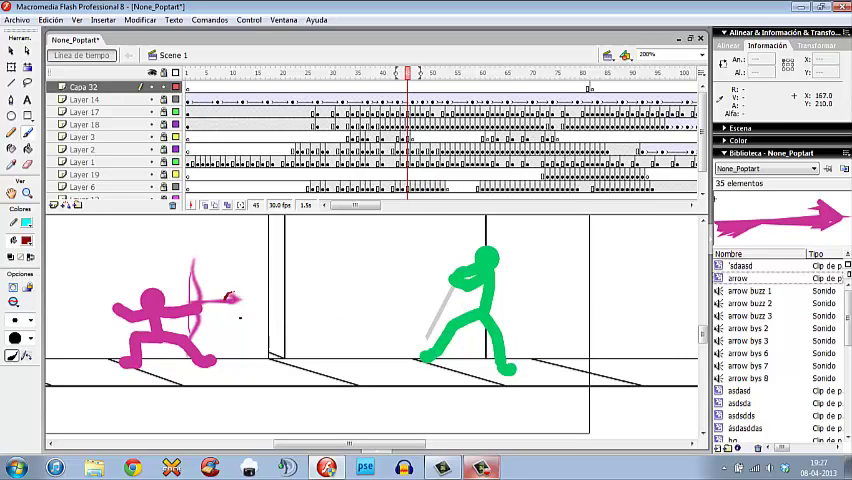
key("period")
key("period")
key("period")
key("comma")
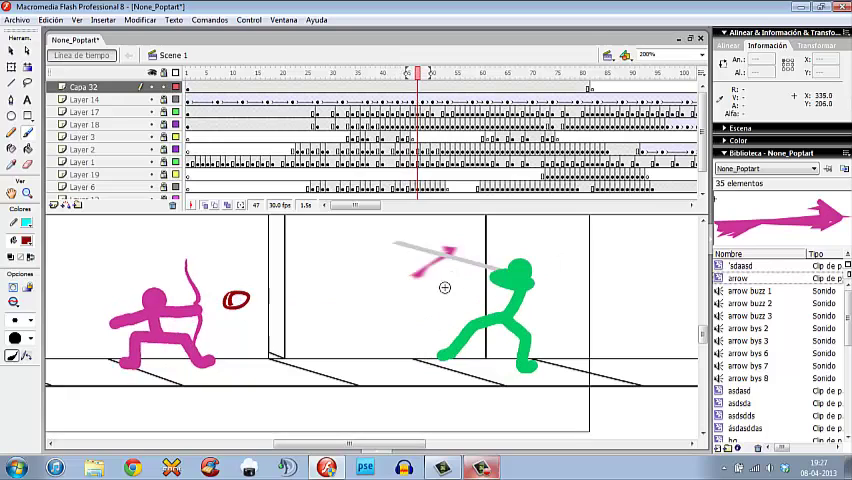
key("comma")
key("period")
left_click_drag(457, 252, 450, 260)
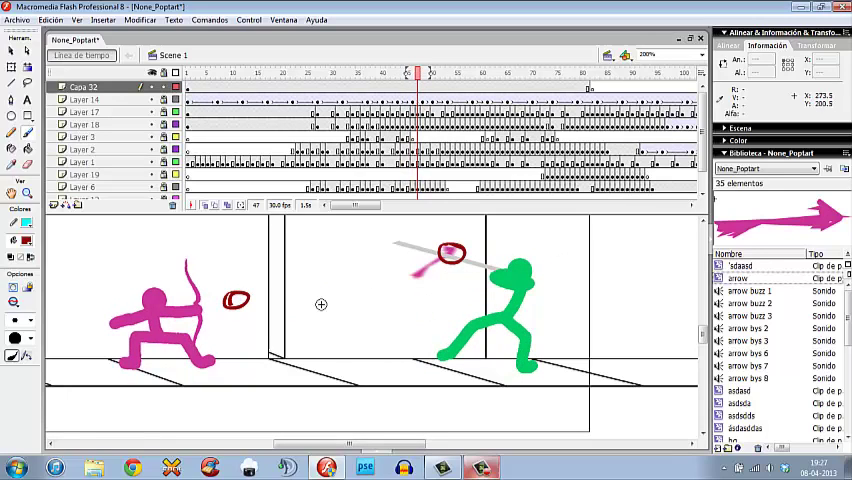
left_click_drag(265, 300, 450, 258)
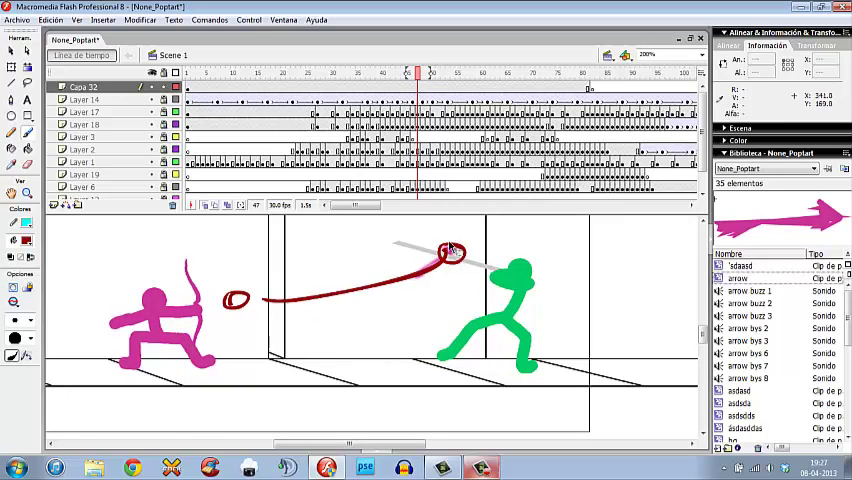
key("ctrl+z")
key("ctrl+z")
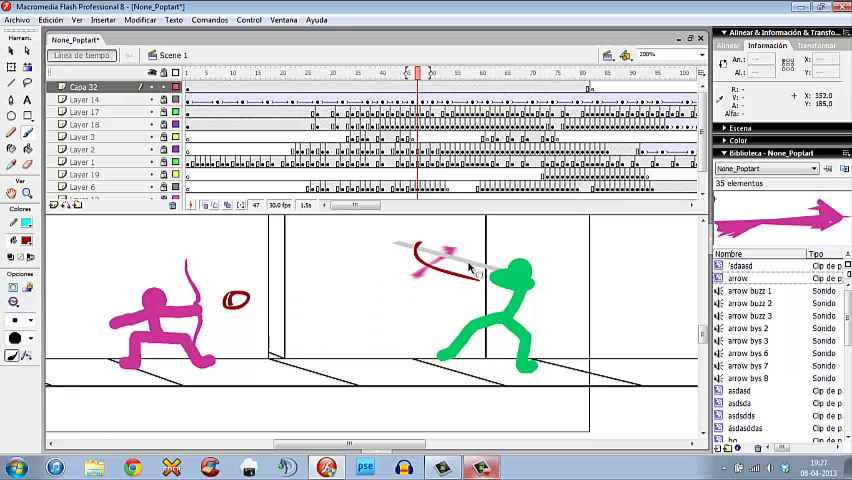
key("ctrl+z")
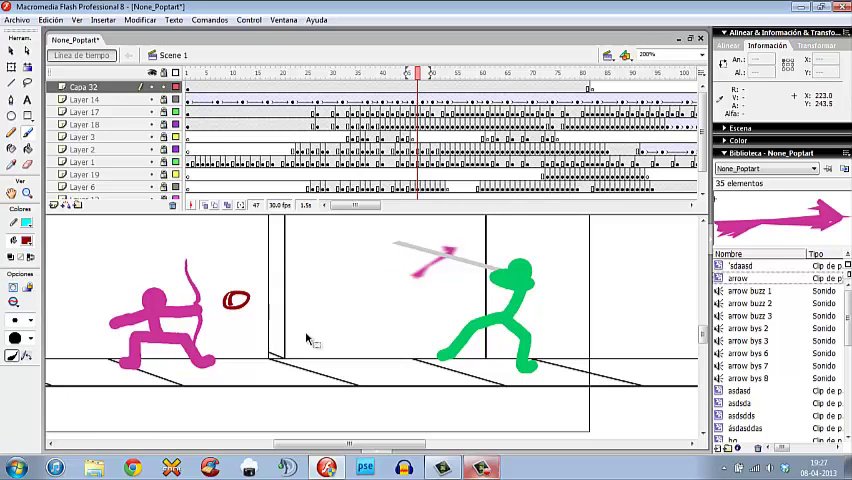
key("ctrl+z")
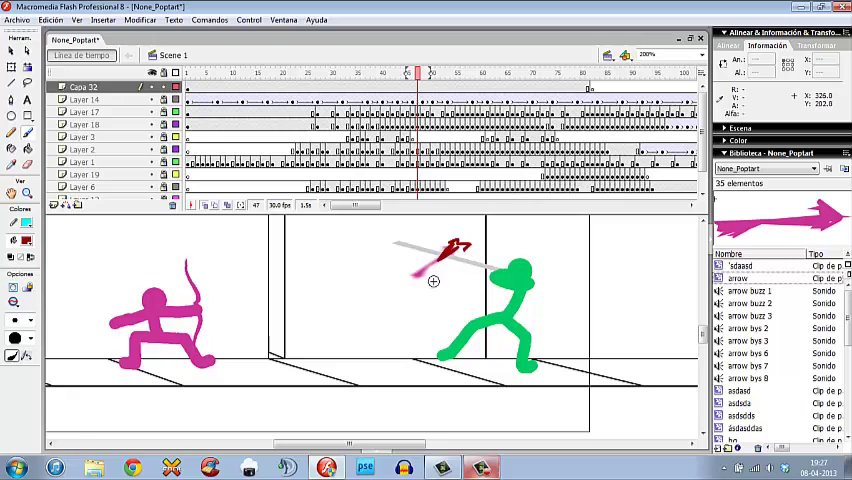
key("period")
key("ctrl+z")
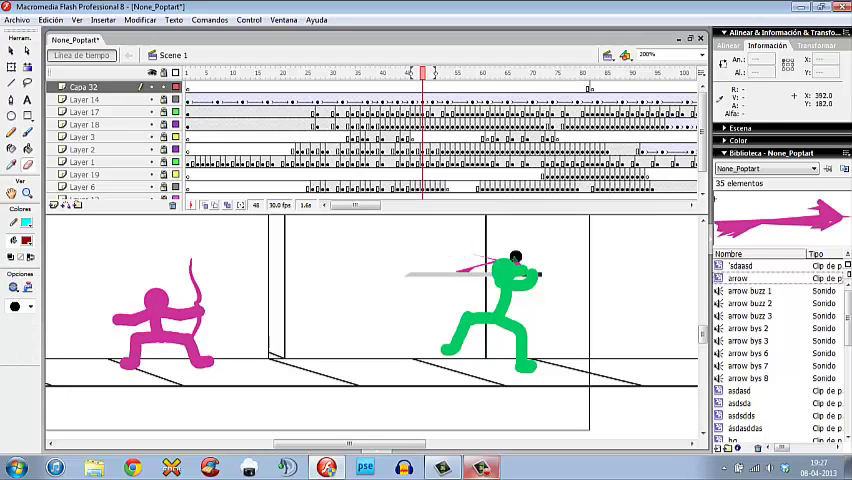
Step: Step past frame 48, circling the green figure's foot in red and undoing it
key("period")
key("period")
key("period")
key("period")
key("period")
key("period")
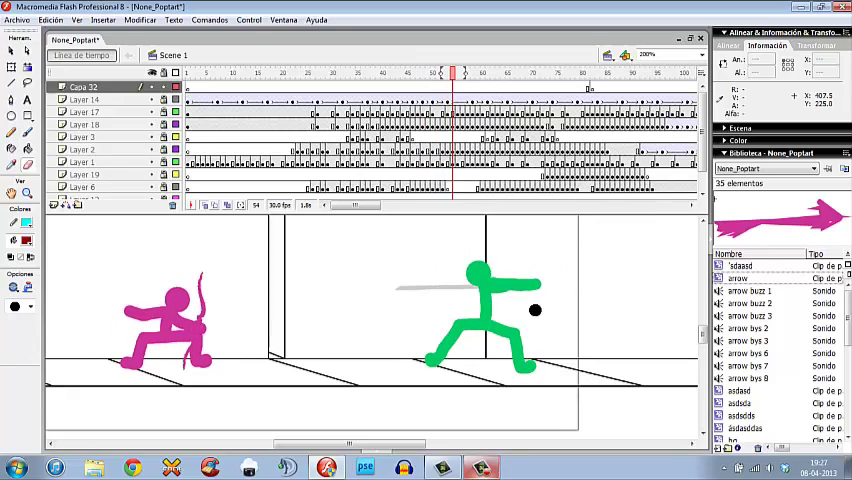
key("period")
key("period")
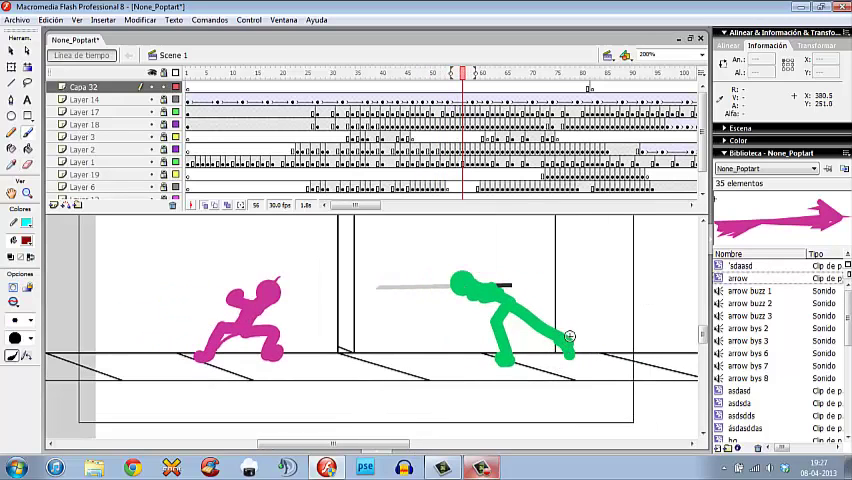
left_click_drag(560, 345, 565, 350)
key("ctrl+z")
key("comma")
key("period")
key("period")
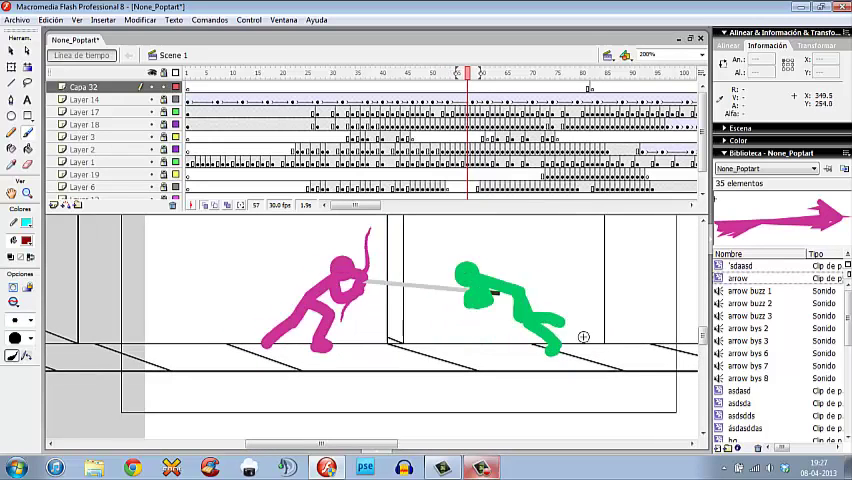
key("comma")
key("comma")
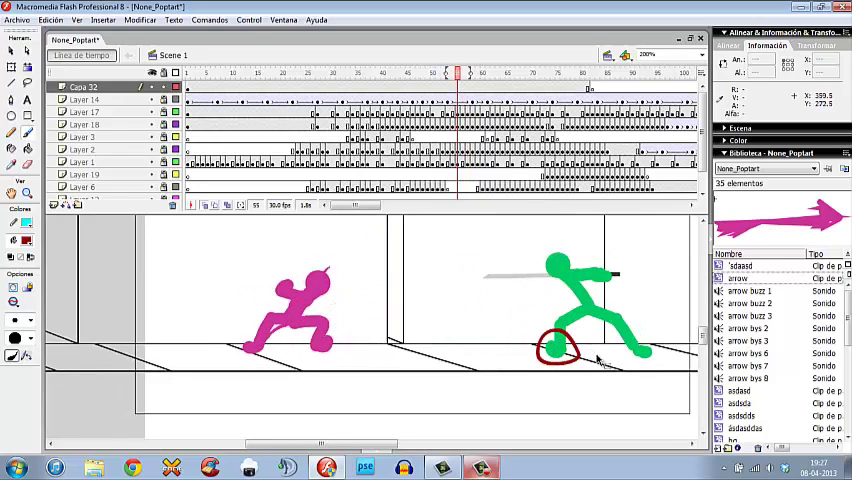
Step: Step back and forth through frames 58 to 68, settling on frame 65
key("period")
key("period")
key("period")
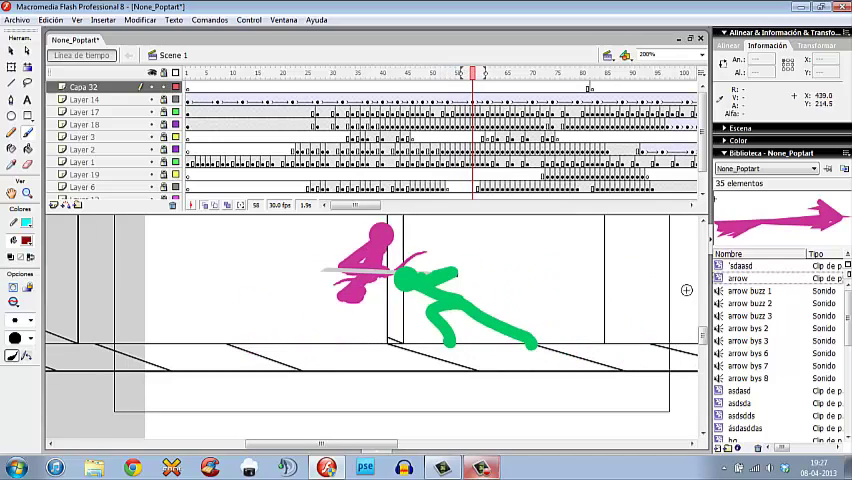
key("period")
key("period")
key("period")
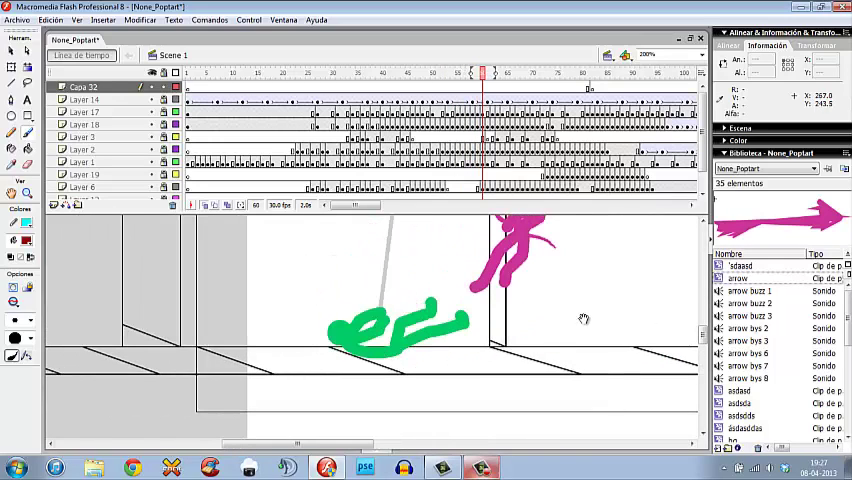
key("period")
key("period")
key("period")
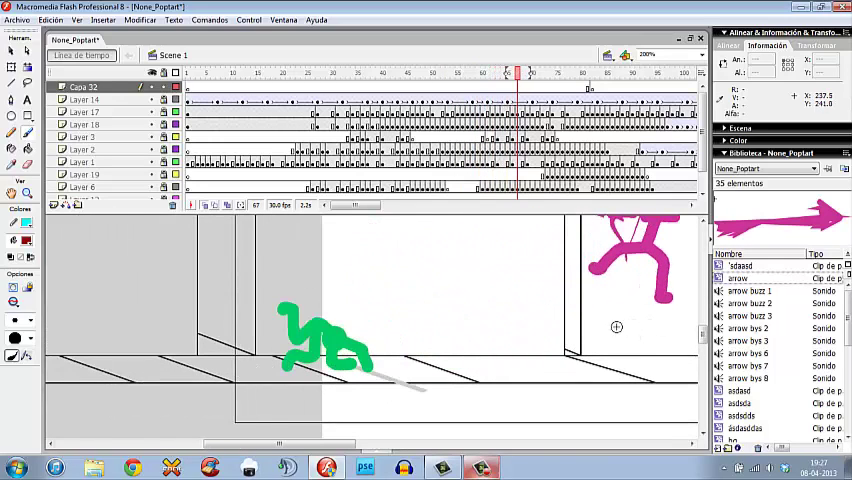
key("period")
key("period")
key("period")
key("period")
key("comma")
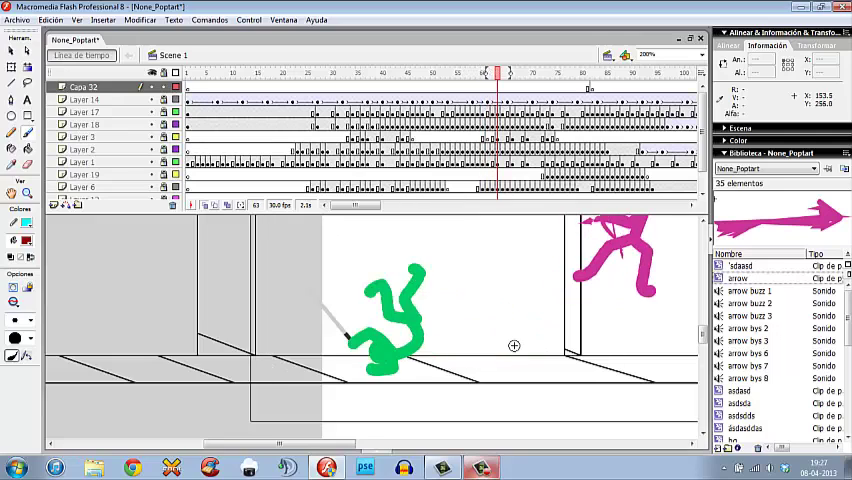
key("comma")
key("period")
key("period")
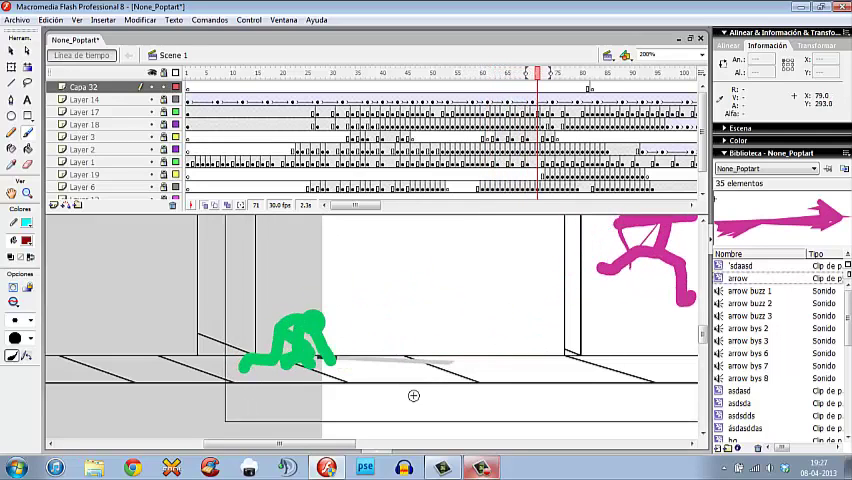
key("period")
key("comma")
key("comma")
key("comma")
key("comma")
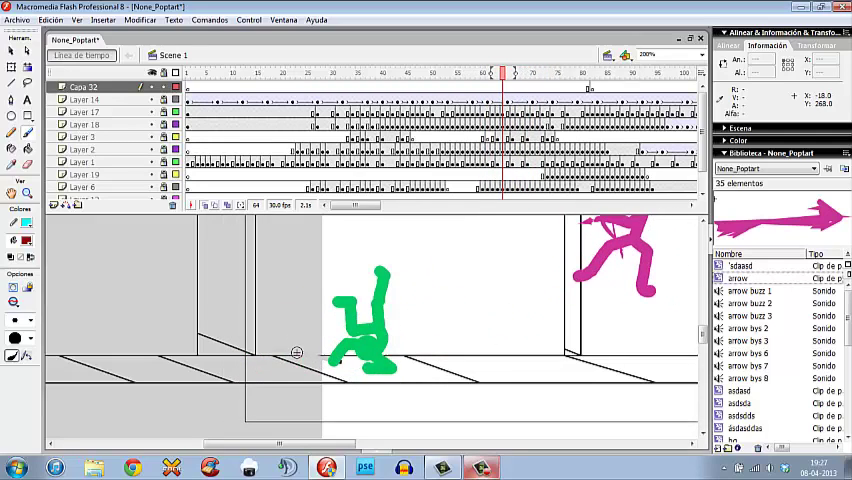
key("period")
Step: Brush red ground strokes under the feet on frames 65–70, then undo them
left_click_drag(296, 353, 350, 368)
key("period")
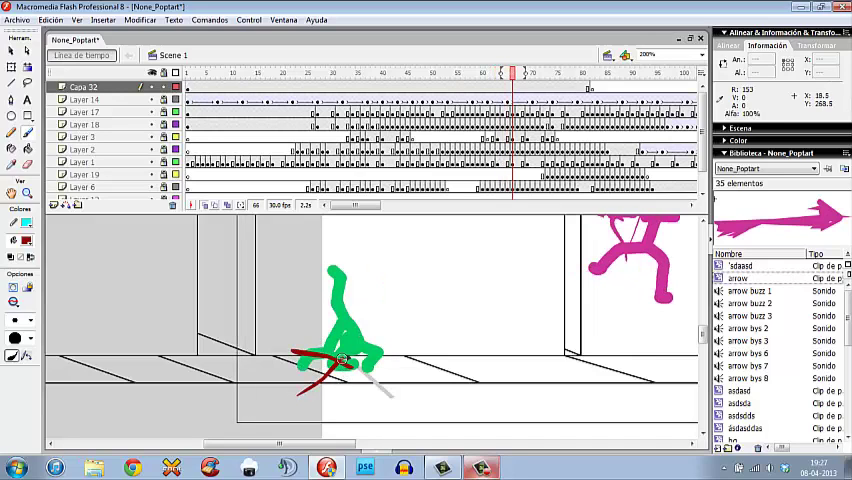
key("period")
mouse_move(300, 360)
left_mouse_down()
mouse_move(390, 360)
mouse_move(440, 375)
left_mouse_up()
key("period")
key("period")
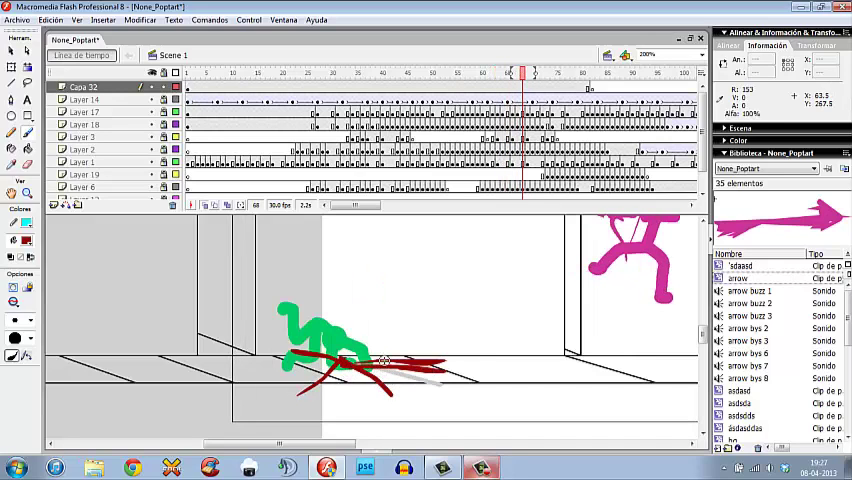
left_click_drag(350, 362, 440, 365)
key("period")
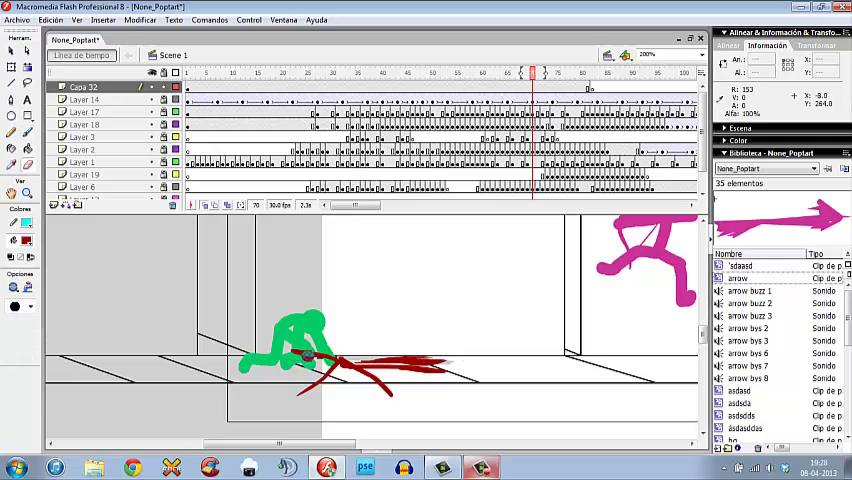
mouse_move(300, 340)
left_mouse_down()
mouse_move(280, 380)
mouse_move(310, 395)
mouse_move(352, 366)
mouse_move(378, 383)
mouse_move(420, 368)
mouse_move(440, 372)
left_mouse_up()
key("ctrl+z")
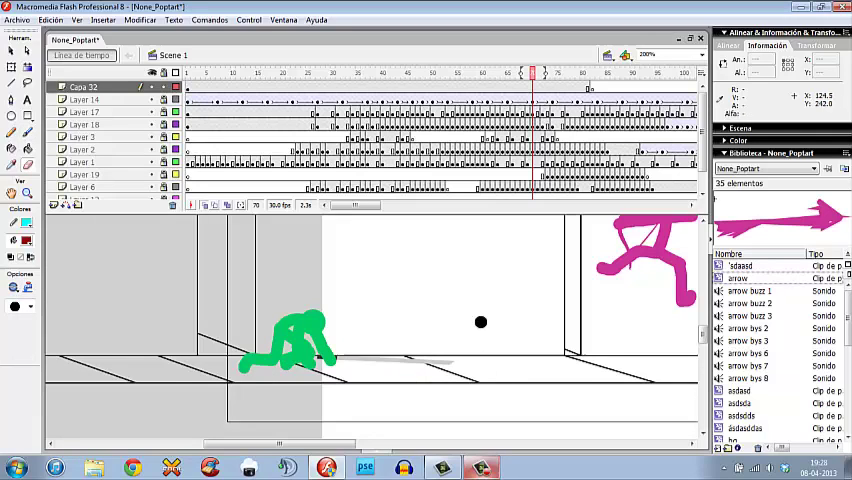
key("period")
key("period")
key("period")
Step: At the arrow-hit frame, brush a mark over the pink figure's arm
key("period")
key("period")
key("period")
key("period")
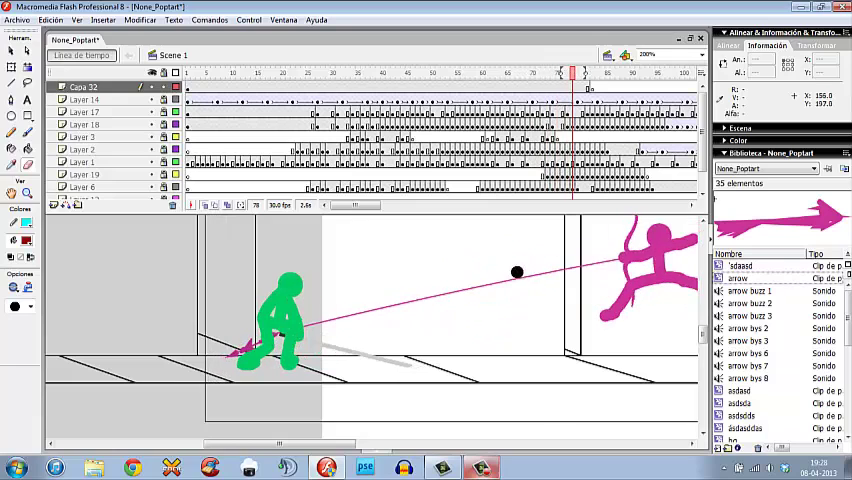
key("period")
key("period")
key("period")
key("period")
key("period")
key("period")
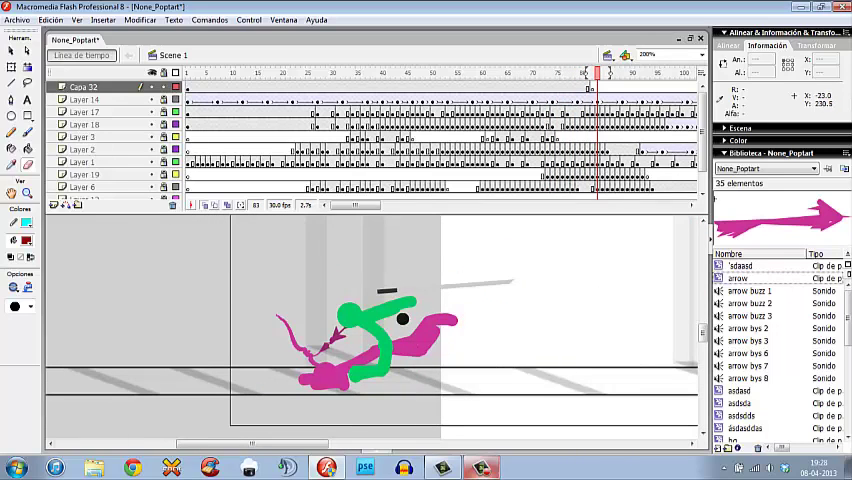
key("b")
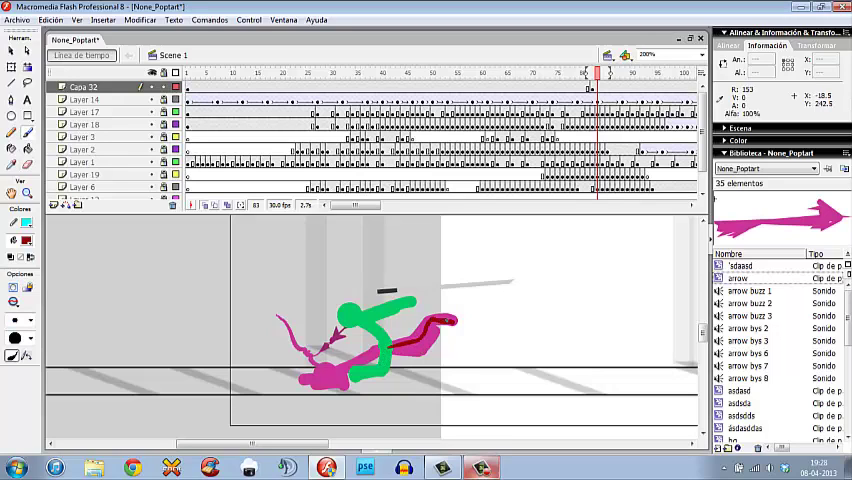
left_click_drag(443, 333, 400, 344)
left_click_drag(441, 318, 428, 331)
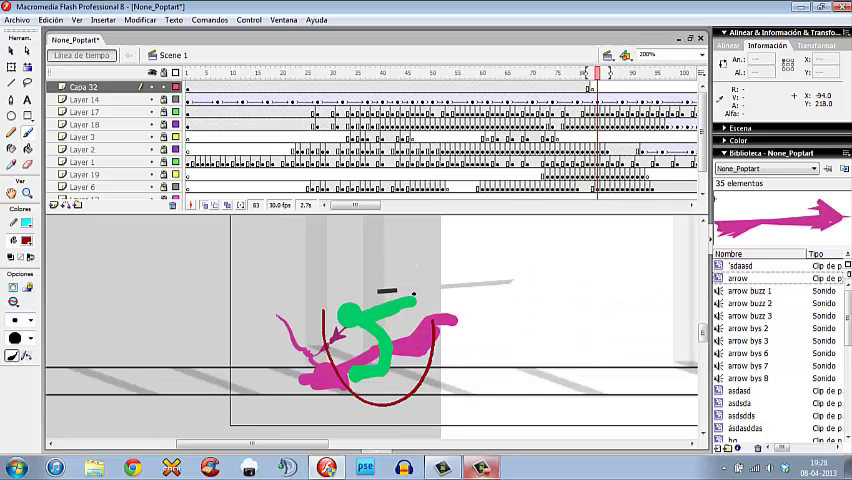
Step: Play the animation and run a test movie, then close the test window
key("Return")
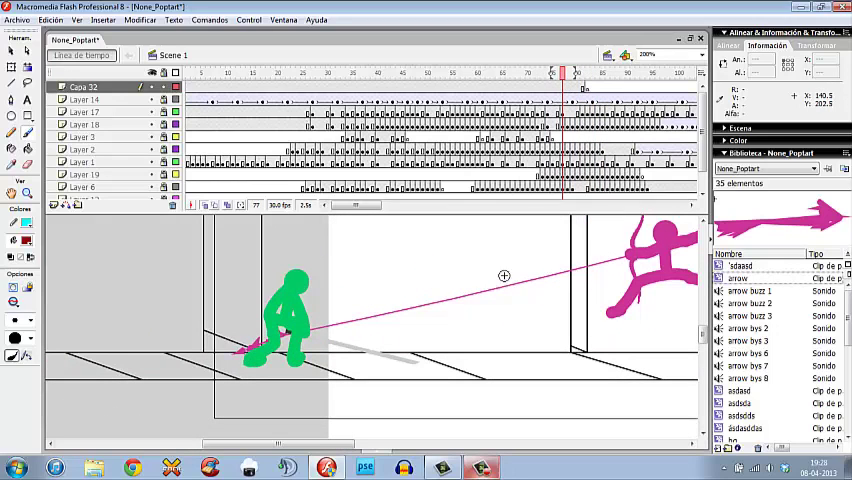
key("ctrl+Return")
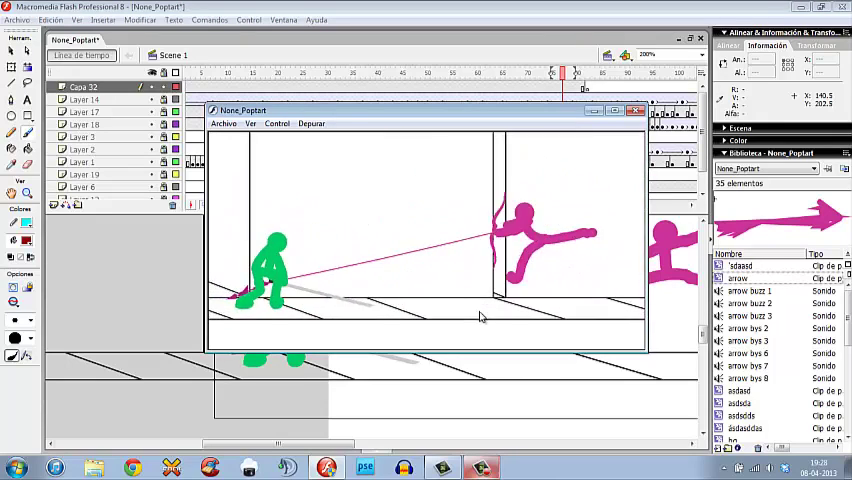
left_click(641, 111)
Step: Go to frame 83 in the timeline and hide Layer 3
left_click(582, 73)
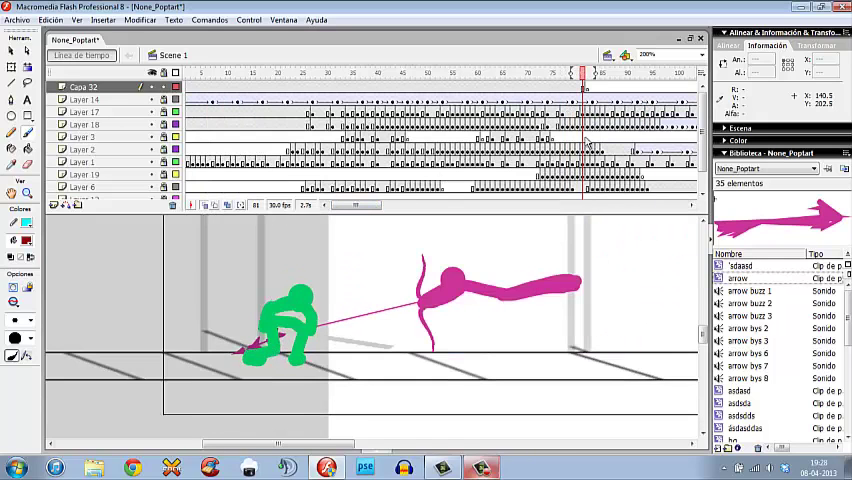
left_click(592, 73)
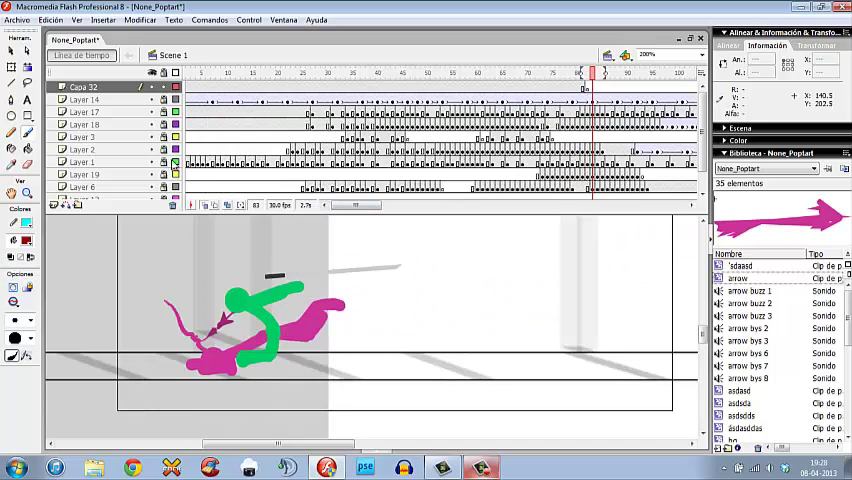
left_click(153, 137)
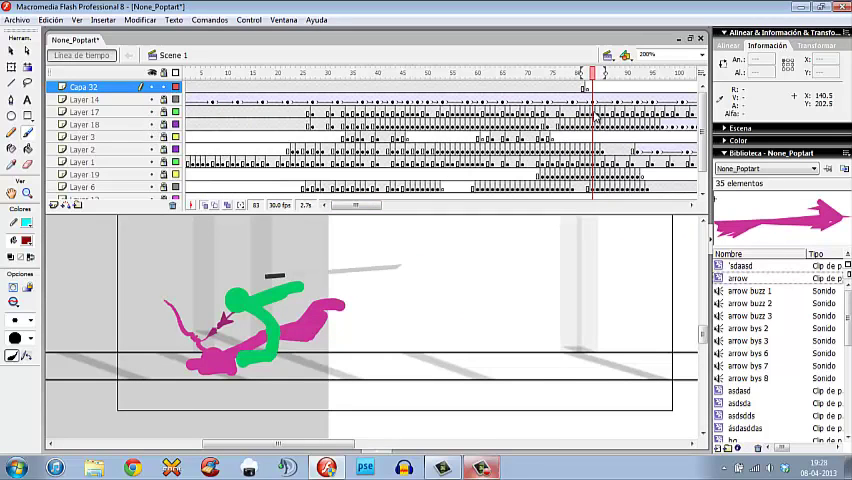
Step: Run a Ctrl+Enter test playback of the fight and close it
right_click(605, 75)
key("Escape")
key("ctrl+Return")
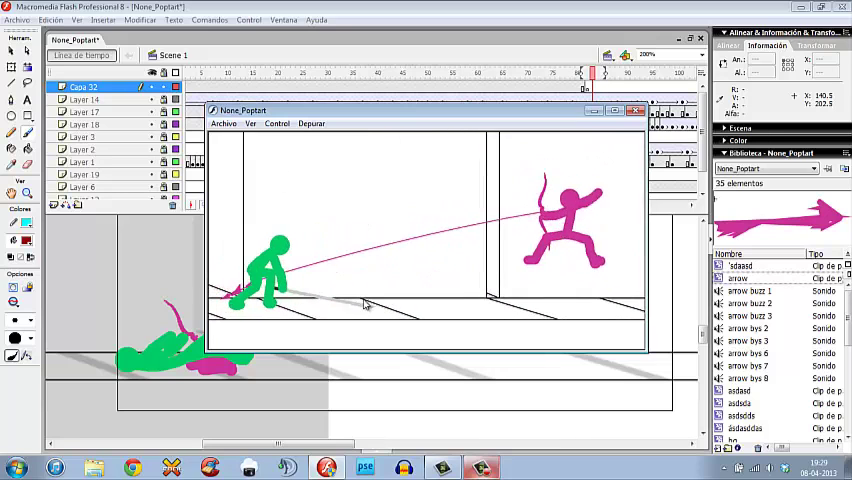
key("ctrl+w")
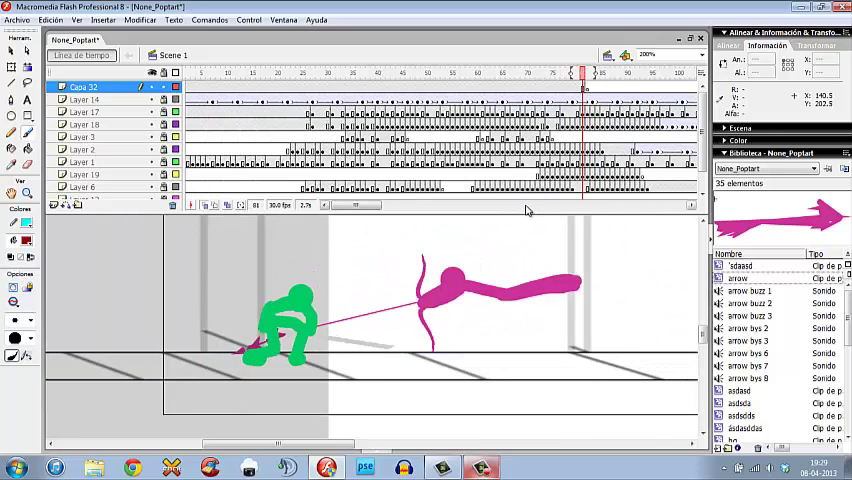
Step: Step to frame 83, checking the previous frame along the way
key("period")
key("period")
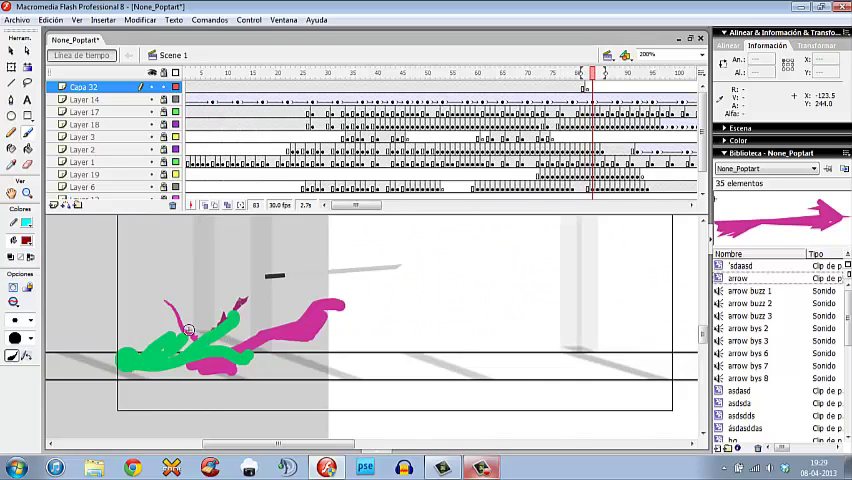
key("comma")
key("period")
Step: Draw two stray red strokes beside the fallen figures and undo them
left_click_drag(282, 300, 280, 312)
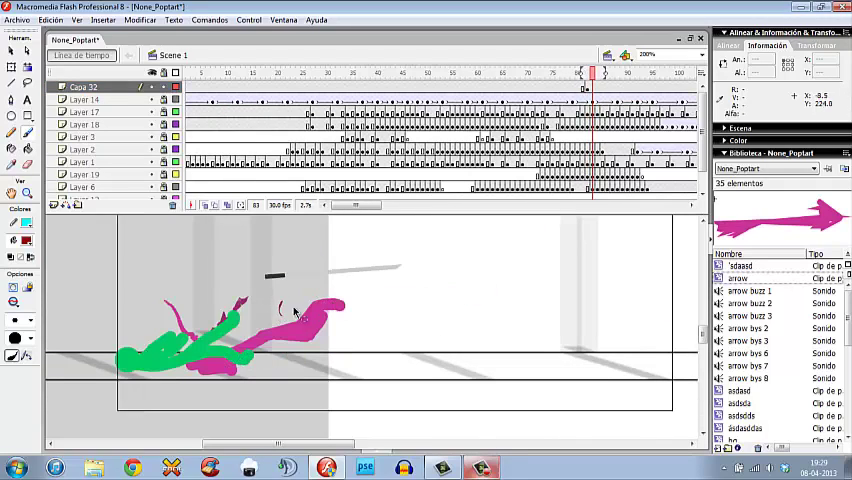
mouse_move(180, 330)
left_mouse_down()
mouse_move(290, 285)
mouse_move(105, 358)
left_mouse_up()
key("ctrl+z")
key("ctrl+z")
key("ctrl+z")
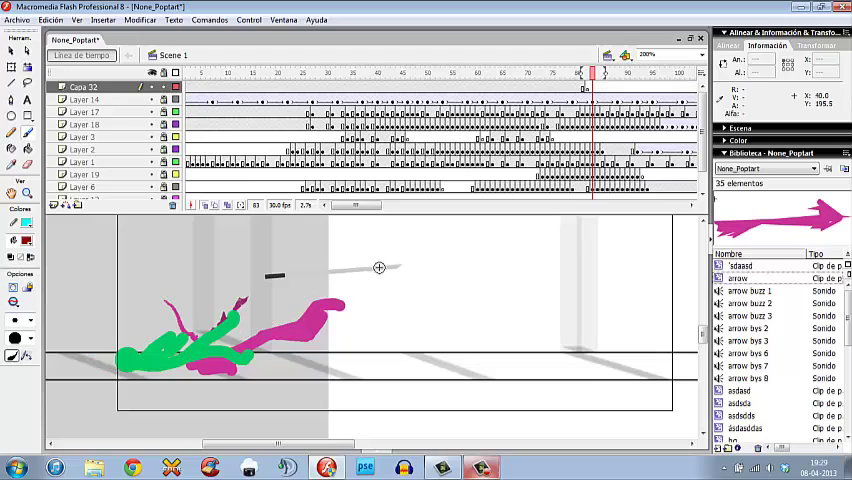
Step: Handwrite an underlined 'overlapping' in red, then undo the underline and later letters
left_click_drag(406, 303, 428, 293)
left_click_drag(460, 256, 461, 293)
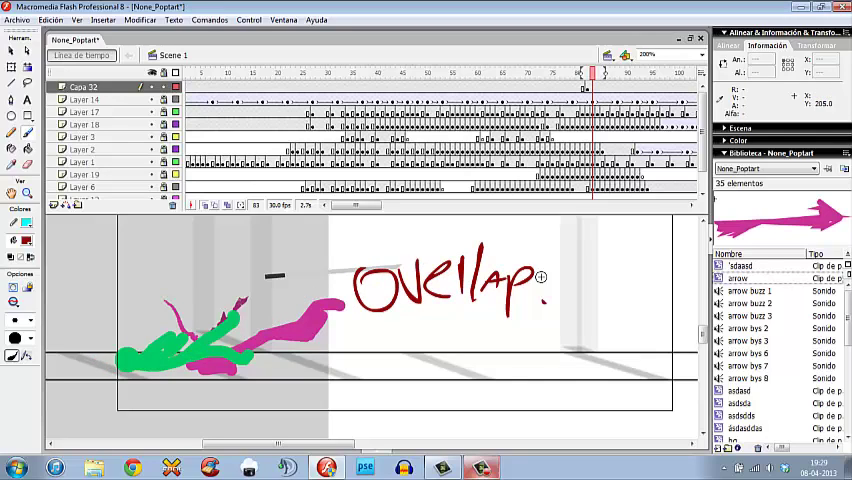
left_click_drag(541, 276, 571, 288)
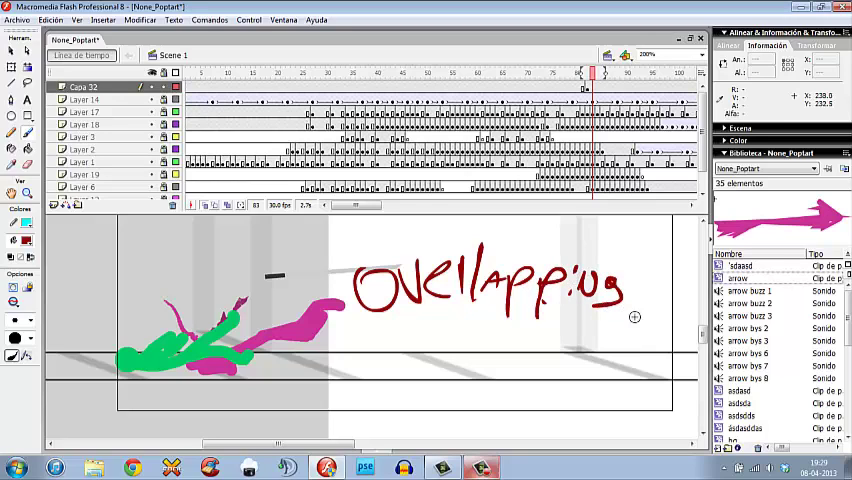
left_click_drag(338, 335, 698, 340)
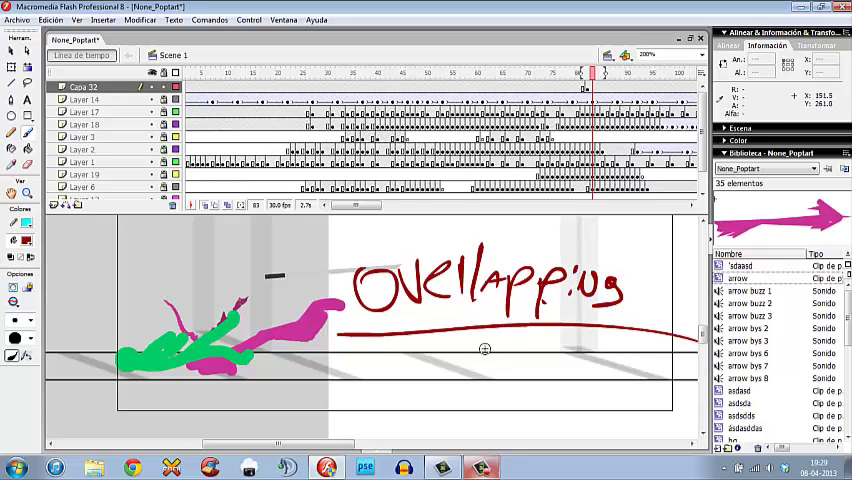
key("ctrl+z")
key("ctrl+z")
key("ctrl+z")
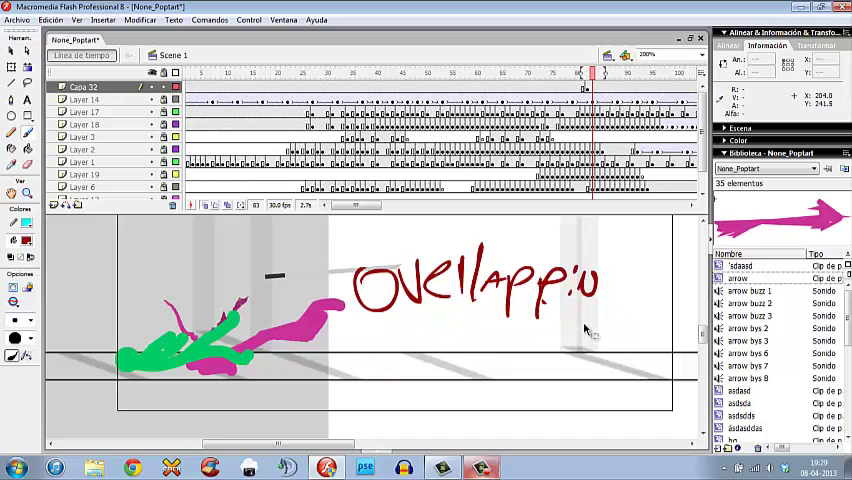
key("ctrl+z")
key("ctrl+z")
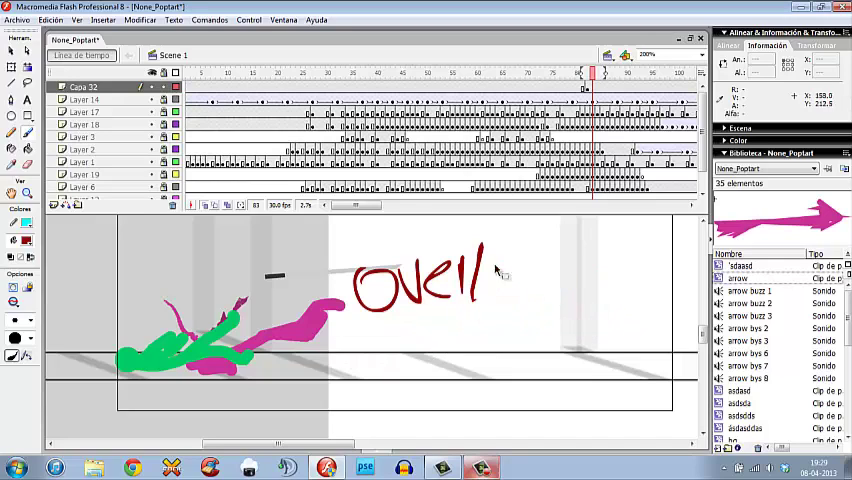
key("ctrl+z")
key("ctrl+z")
key("ctrl+z")
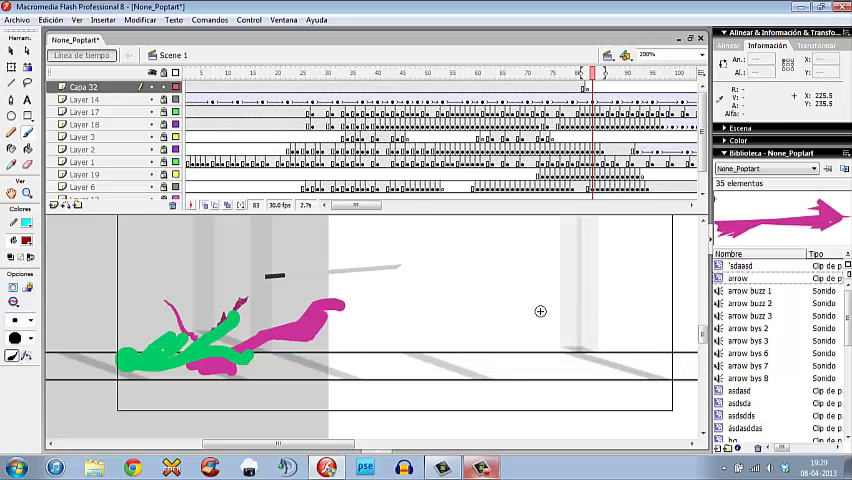
Step: Step forward through the fall frames to around frame 101
key("period")
key("period")
key("period")
key("period")
key("period")
key("period")
key("period")
key("period")
key("period")
key("period")
key("period")
key("period")
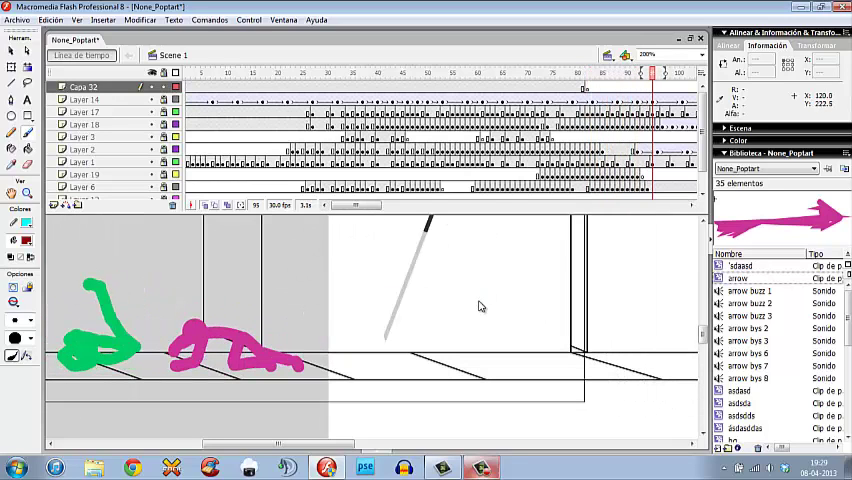
key("period")
key("period")
key("period")
key("period")
key("period")
key("period")
key("comma")
key("comma")
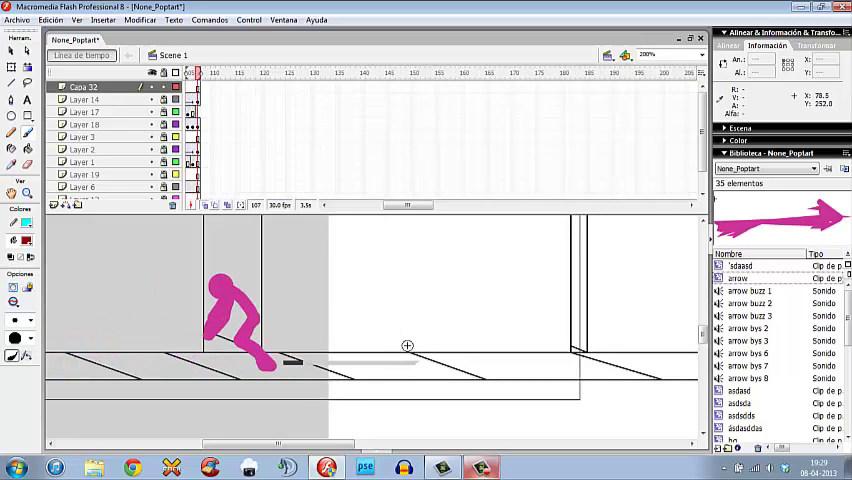
key("comma")
key("period")
key("period")
key("period")
Step: Step back to the arrow-hit frames and compare frames 80 to 85
key("comma")
key("comma")
key("comma")
key("comma")
key("comma")
key("comma")
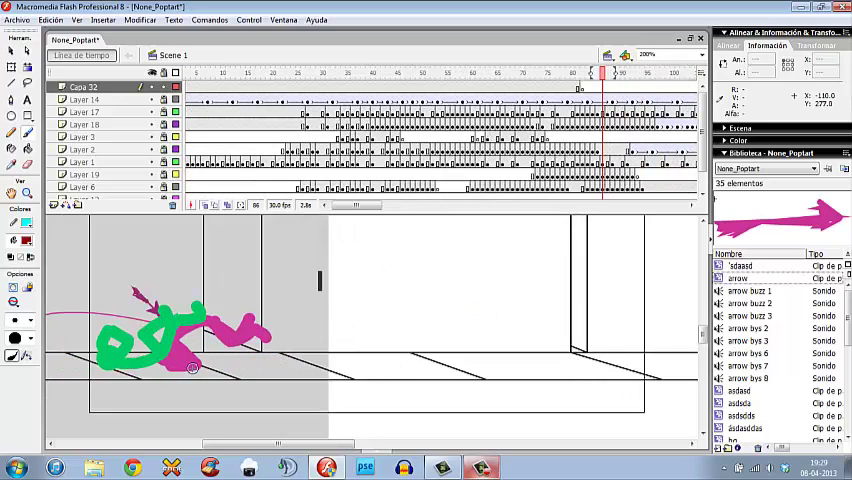
key("comma")
key("comma")
key("comma")
key("comma")
key("comma")
key("comma")
key("comma")
key("comma")
key("period")
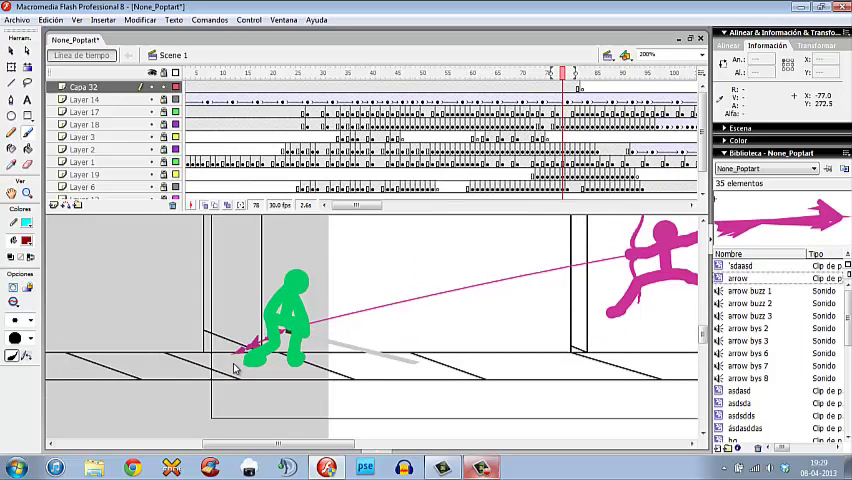
key("comma")
key("period")
key("comma")
key("period")
key("period")
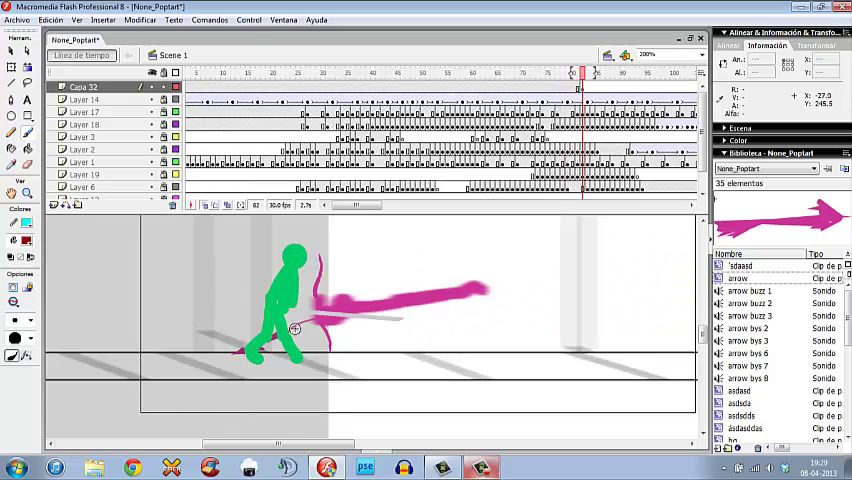
key("period")
key("period")
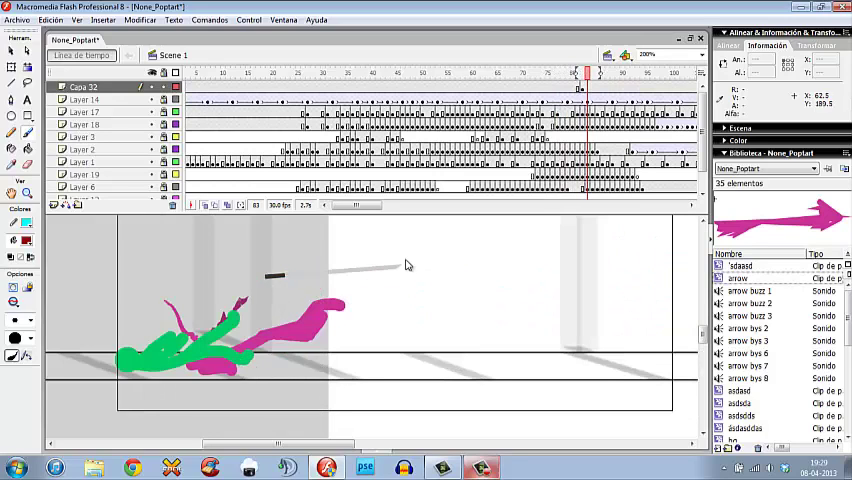
key("period")
key("period")
key("period")
key("period")
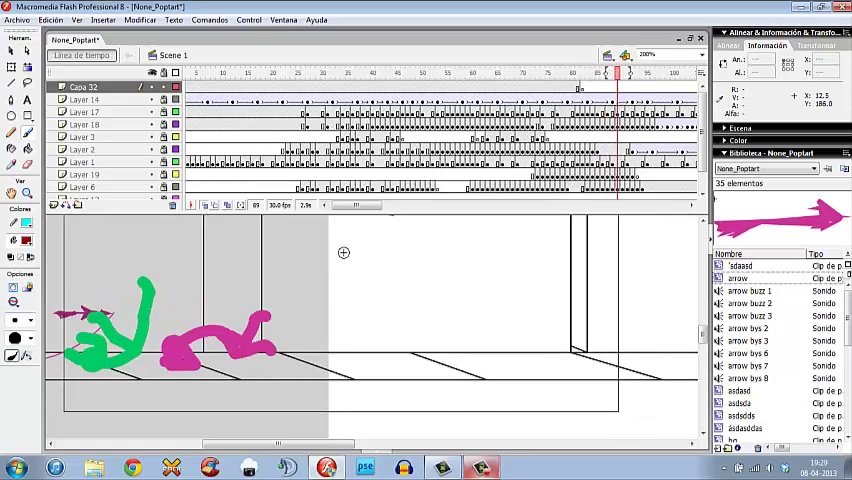
key("period")
scroll(360, 300, "up", 2)
key("comma")
key("comma")
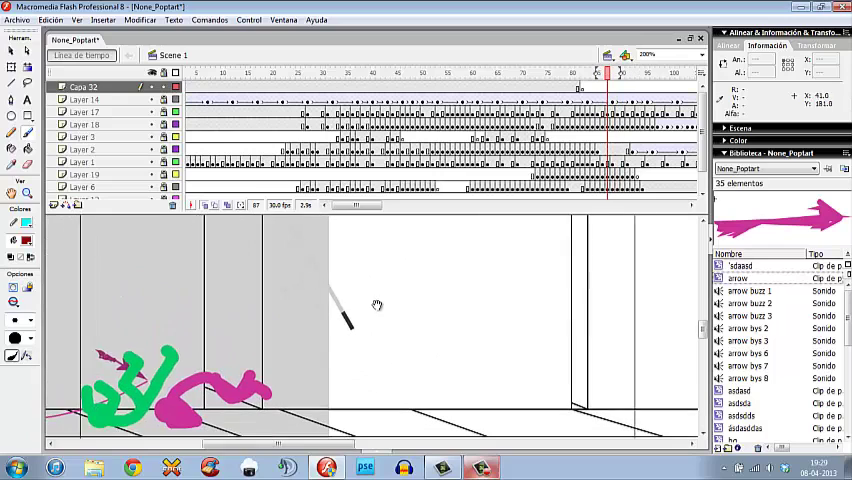
key("comma")
key("comma")
key("comma")
key("comma")
key("comma")
Step: Advance through the later fall frames and mark the stick's path with a red stroke
key("period")
key("period")
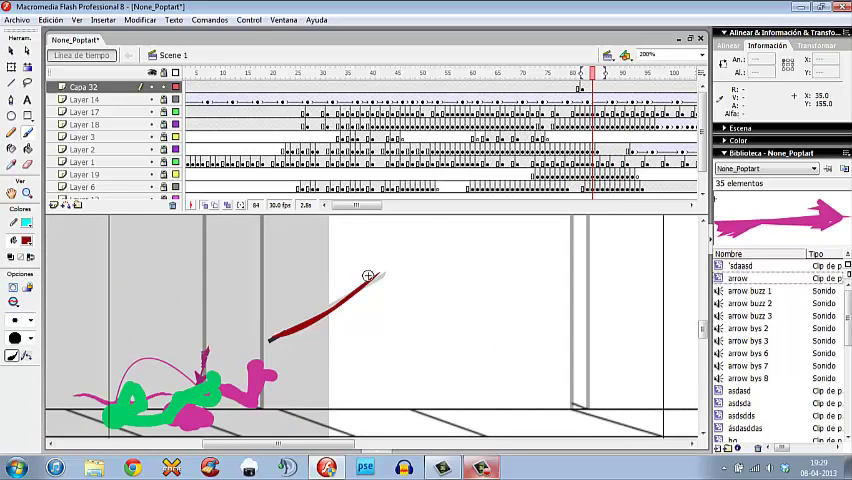
key("period")
key("period")
key("period")
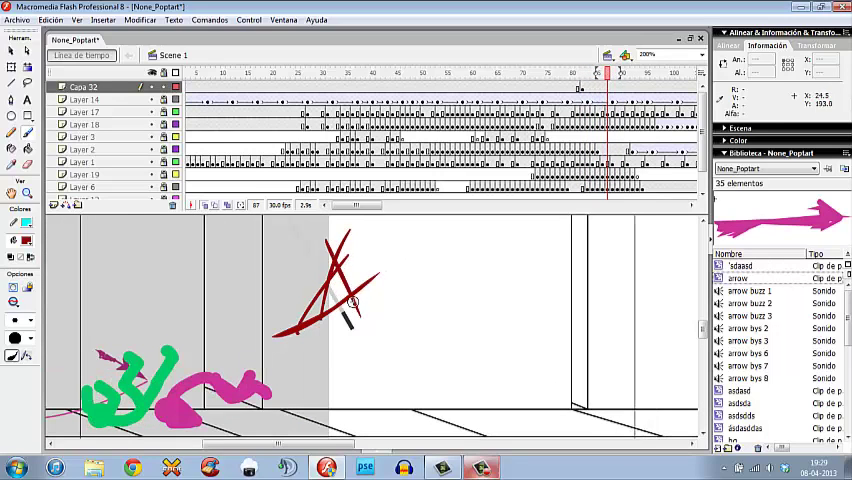
key("period")
key("period")
key("period")
key("period")
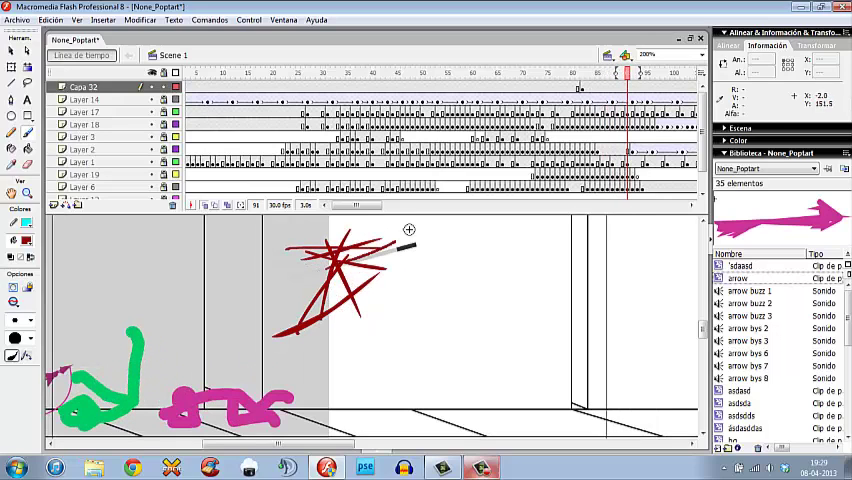
key("period")
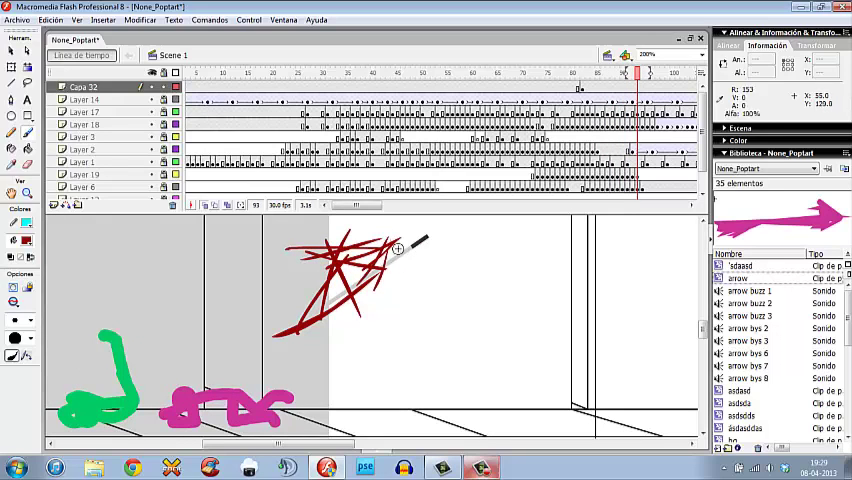
key("period")
left_click_drag(405, 258, 417, 340)
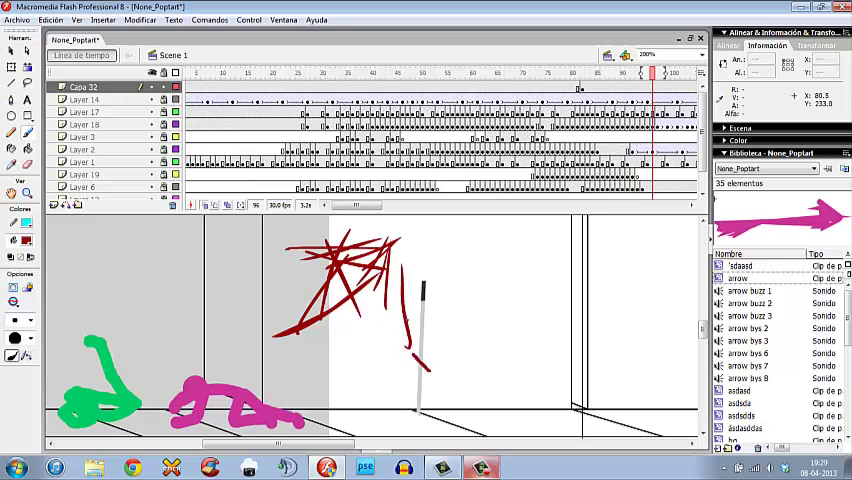
Step: Step back to earlier frames, then forward to frame 86
key("comma")
key("comma")
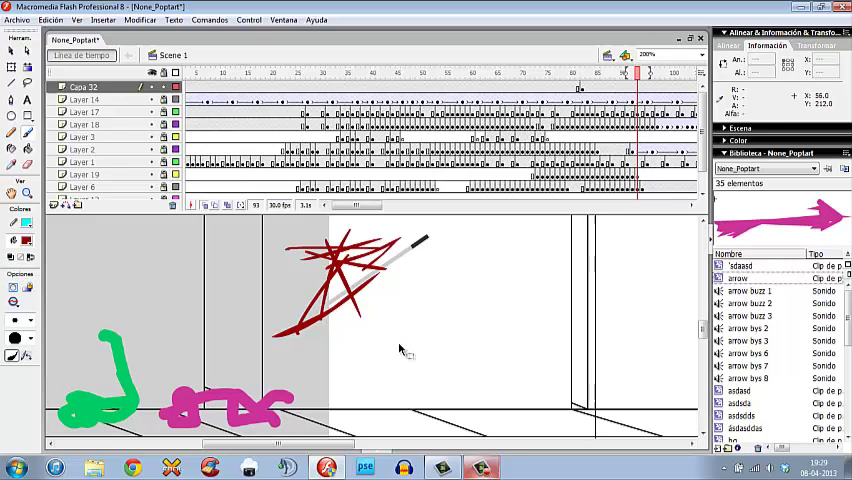
key("comma")
key("comma")
key("comma")
key("comma")
key("comma")
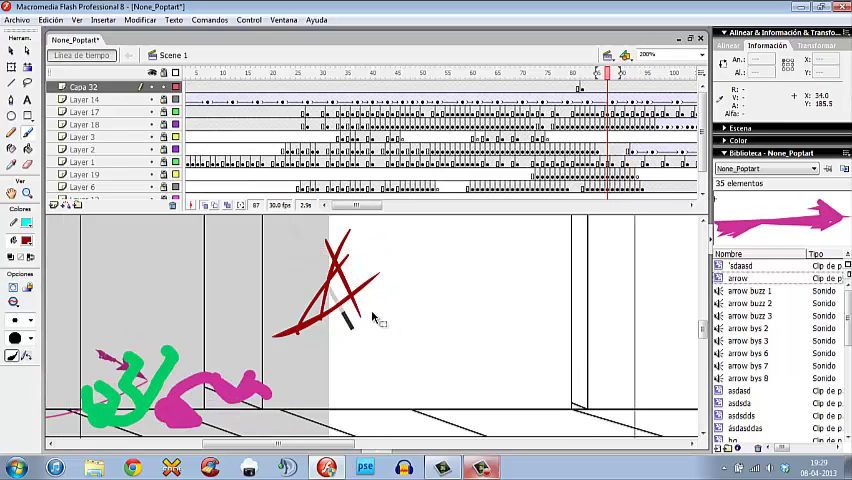
key("comma")
key("comma")
key("comma")
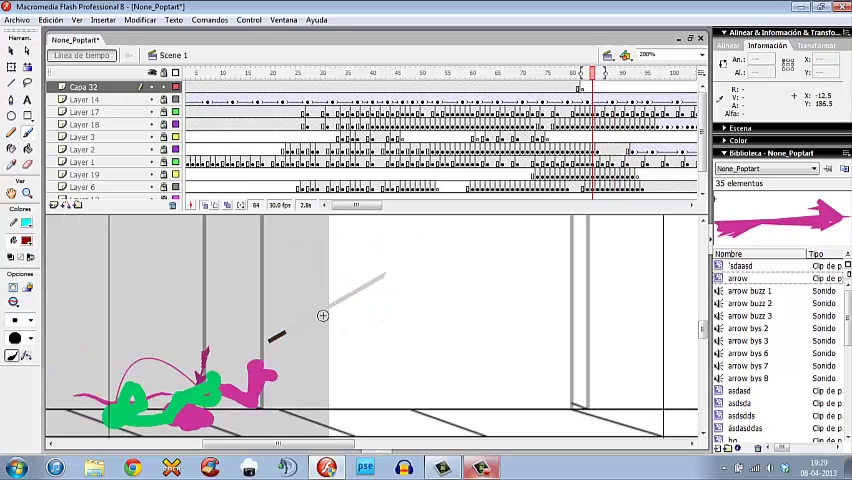
key("period")
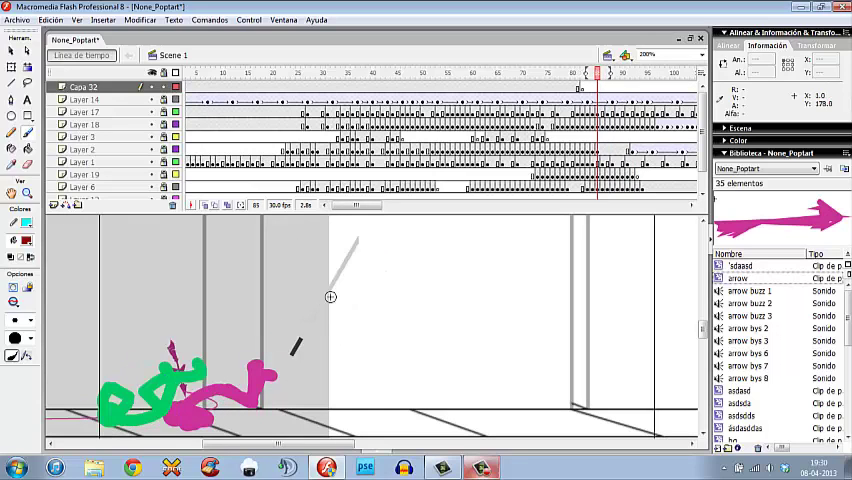
key("period")
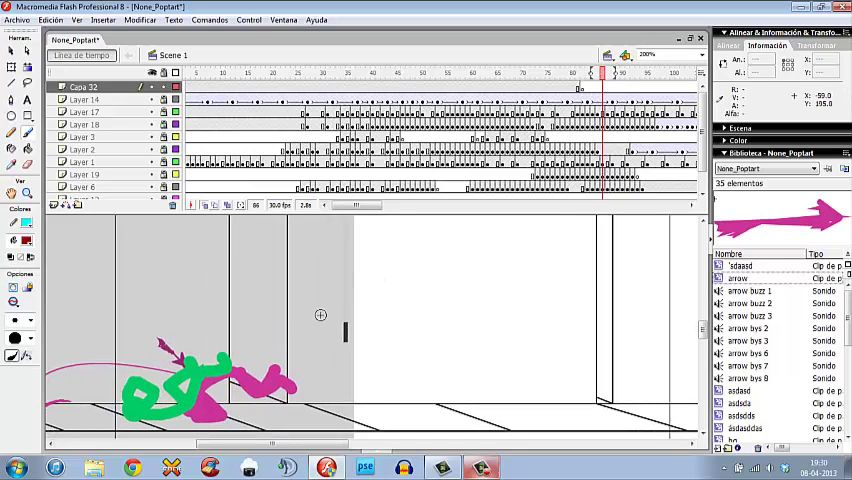
Step: Edit the stick symbol from the Library, colour its line red, and return to Scene 1
left_click(754, 270)
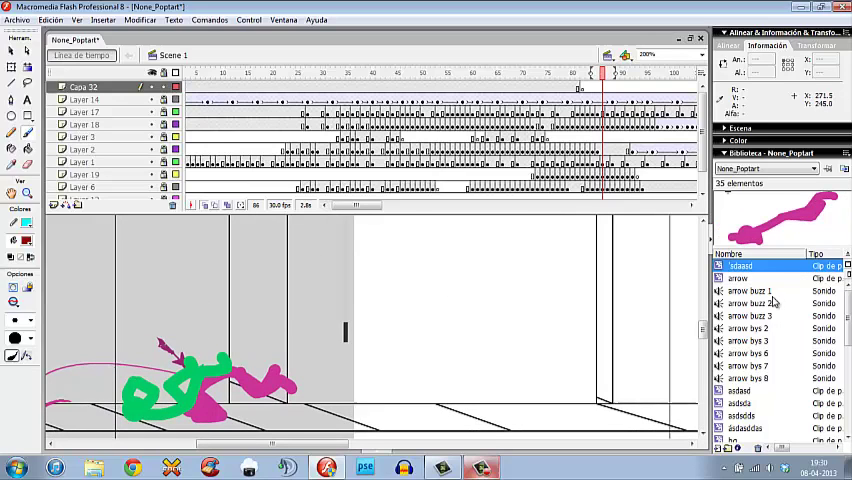
key("Down")
key("Down")
key("Down")
key("Down")
key("Down")
key("Down")
key("Down")
key("Down")
key("Down")
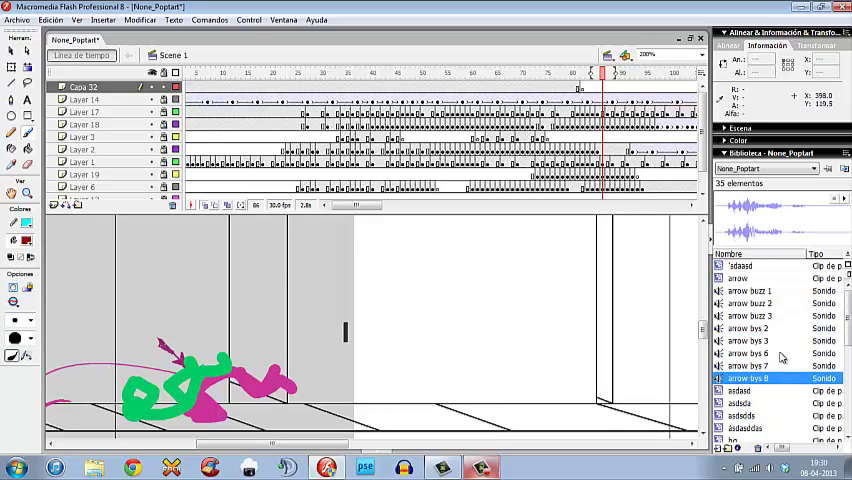
key("Down")
key("Down")
key("Down")
key("Down")
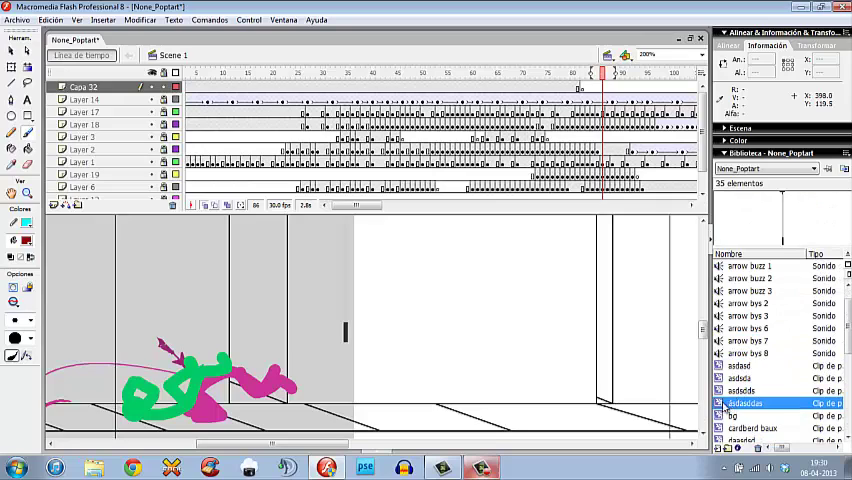
double_click(720, 403)
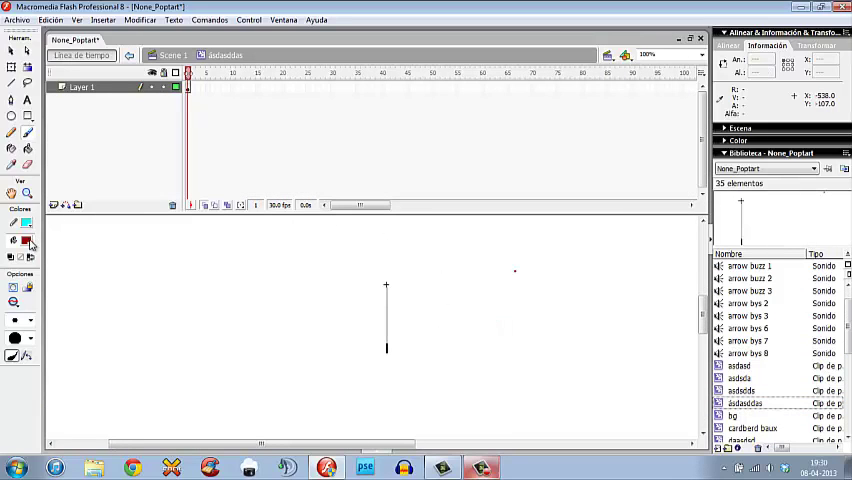
left_click(386, 300)
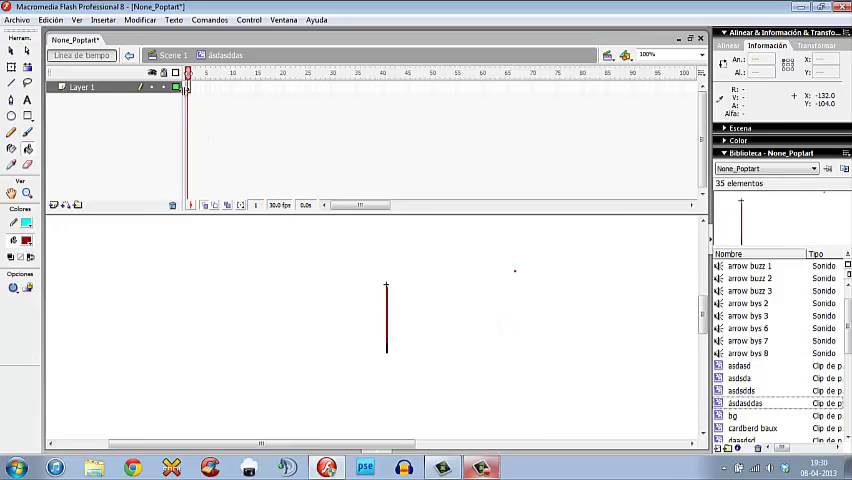
left_click(172, 55)
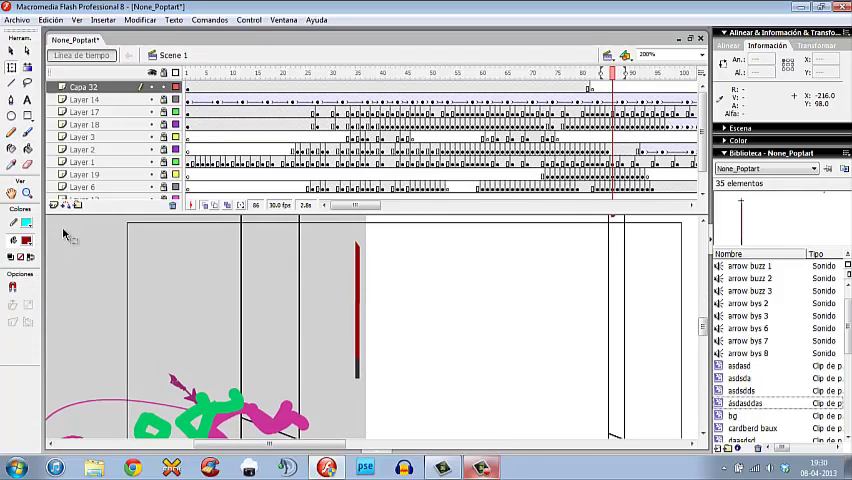
Step: At frame 82, brush a tall cyan loop, then review frames 90 to 92
key("period")
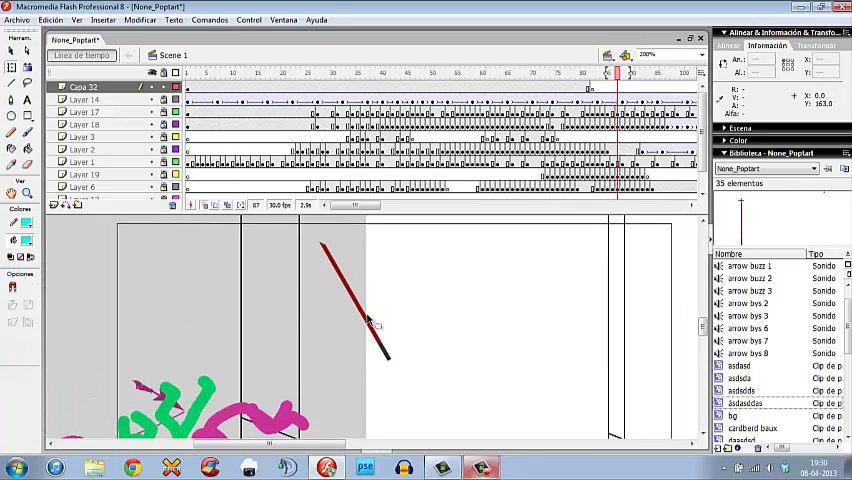
key("comma")
key("comma")
key("comma")
key("comma")
key("comma")
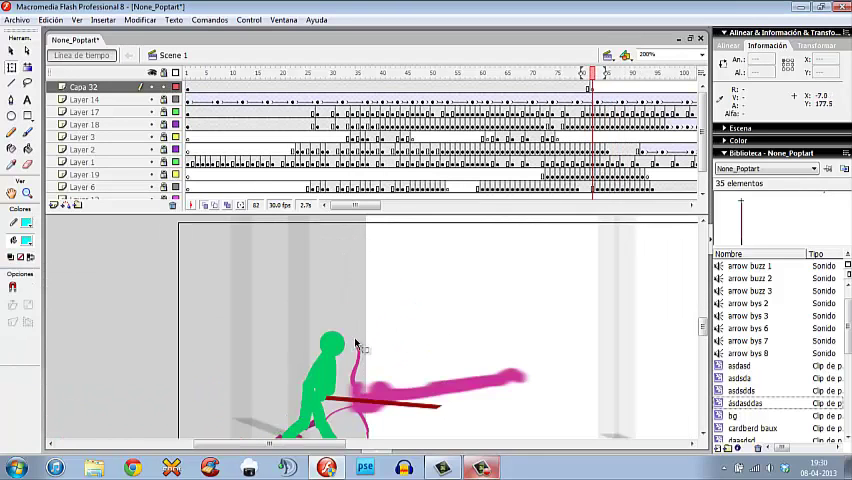
key("b")
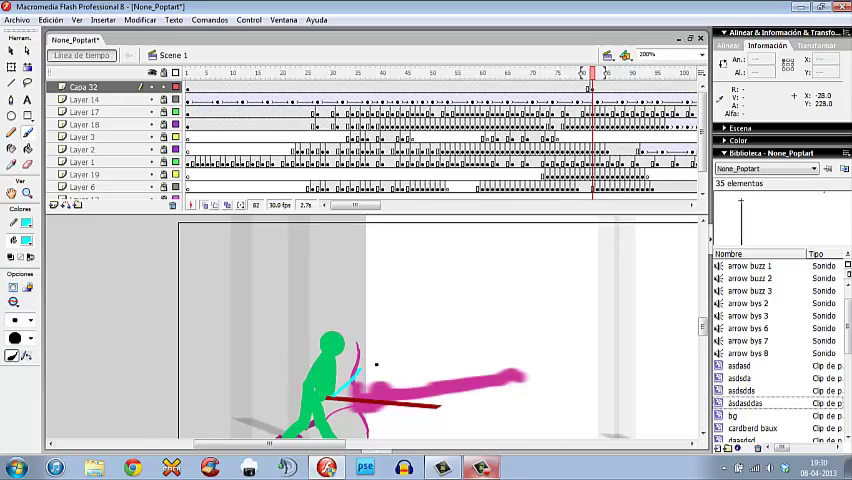
left_click_drag(375, 364, 427, 396)
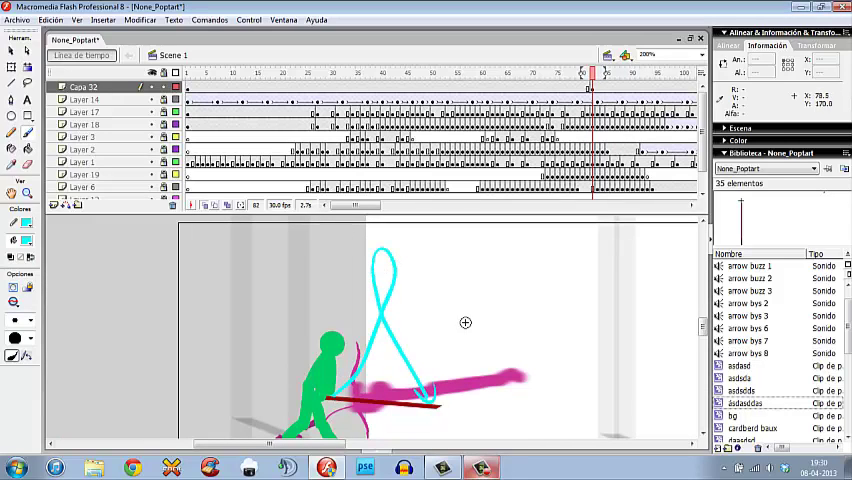
key("period")
key("period")
key("period")
key("period")
key("period")
key("period")
key("period")
key("period")
key("period")
key("period")
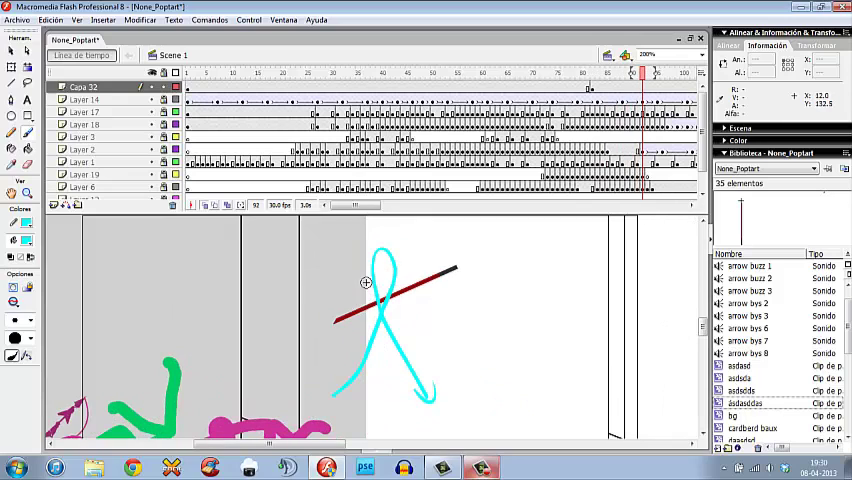
key("comma")
key("comma")
key("comma")
key("comma")
key("period")
key("period")
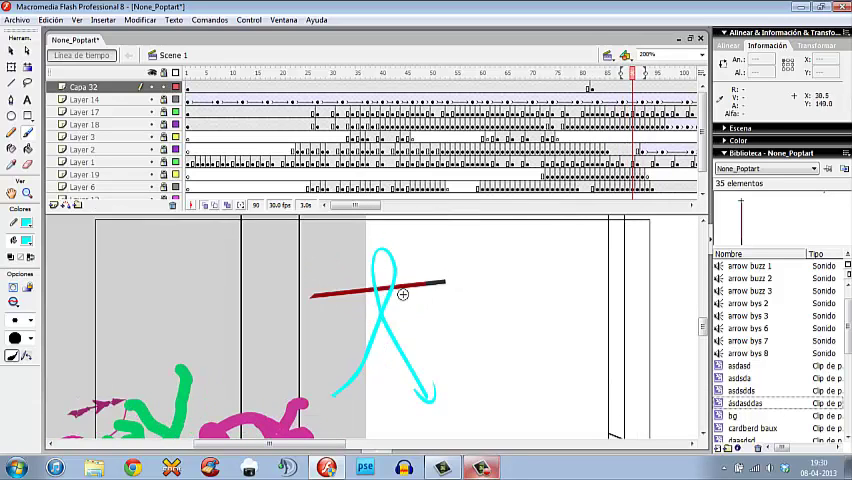
key("comma")
key("comma")
key("comma")
key("comma")
key("comma")
key("comma")
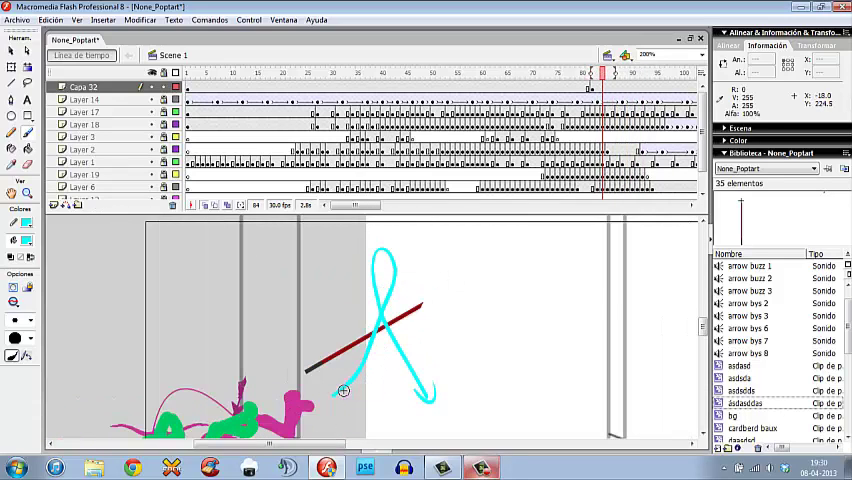
Step: Undo a small cyan curve and step between frames 86 and 95
key("period")
key("period")
key("period")
key("period")
key("period")
key("period")
key("period")
key("period")
key("period")
key("period")
key("period")
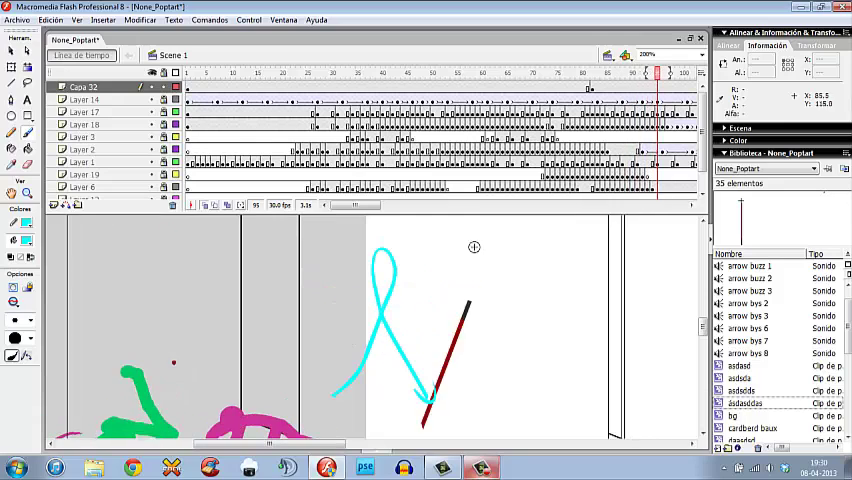
key("comma")
key("comma")
key("comma")
key("comma")
key("comma")
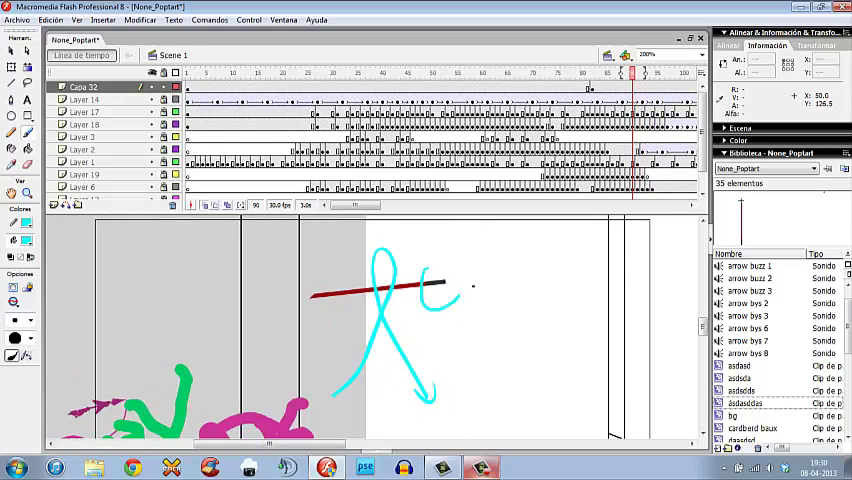
key("ctrl+z")
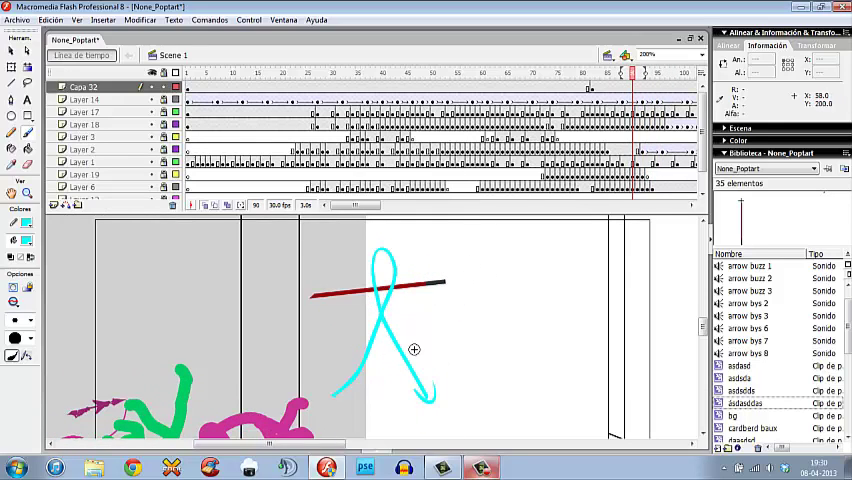
key("comma")
key("comma")
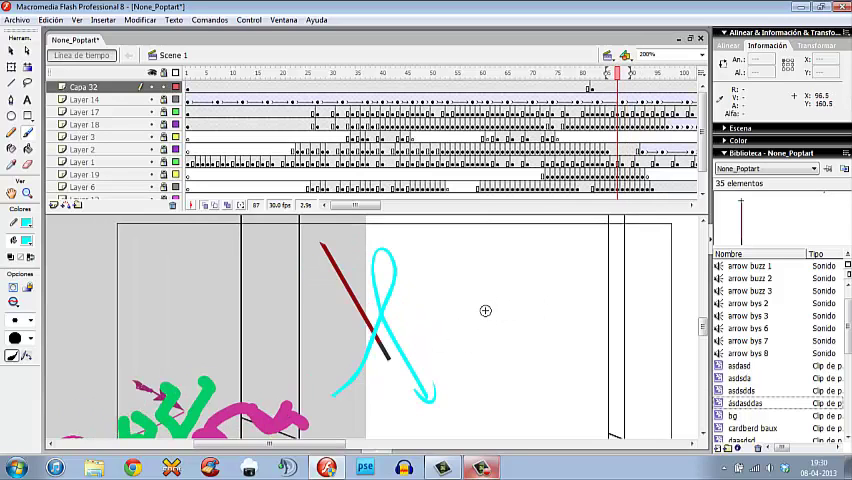
key("comma")
key("comma")
key("period")
key("period")
key("period")
key("period")
key("period")
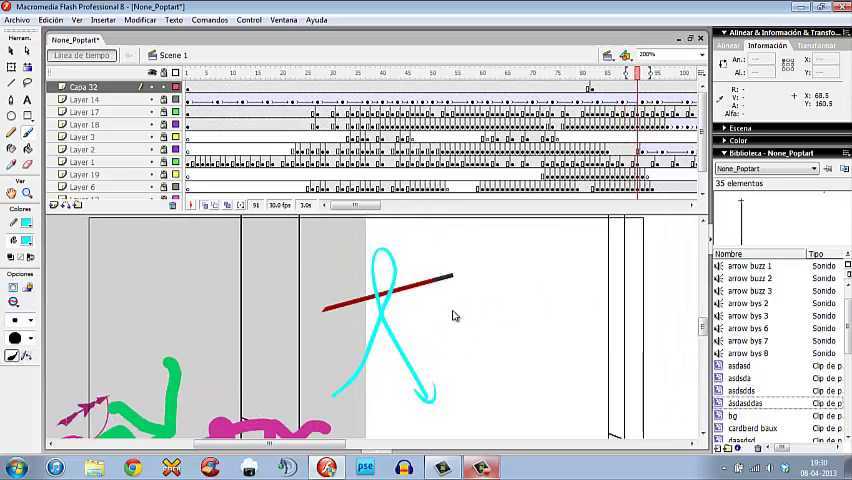
key("period")
key("period")
key("comma")
key("comma")
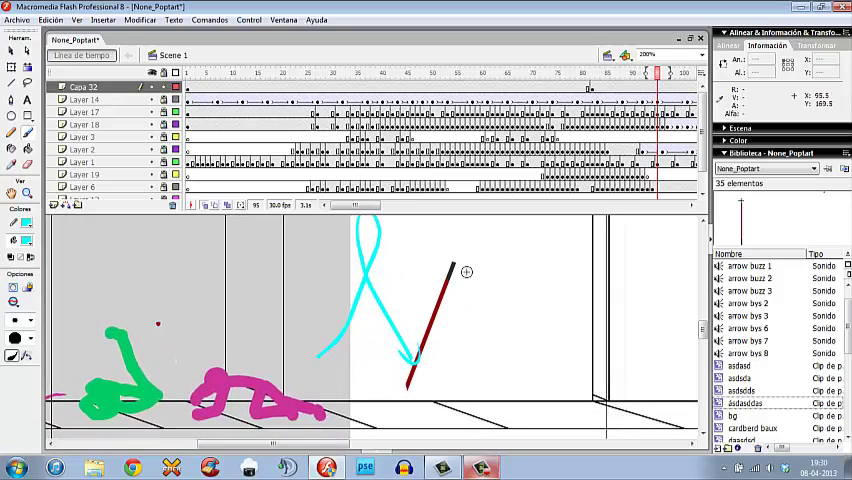
key("period")
key("period")
Step: Trace cyan strokes along the red stick at frame 93, then review frames 90 to 96
left_click_drag(430, 270, 430, 325)
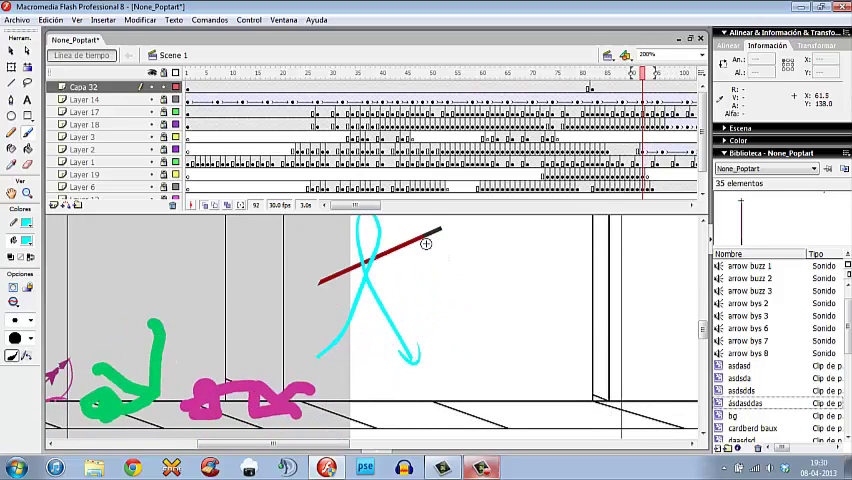
key("period")
key("comma")
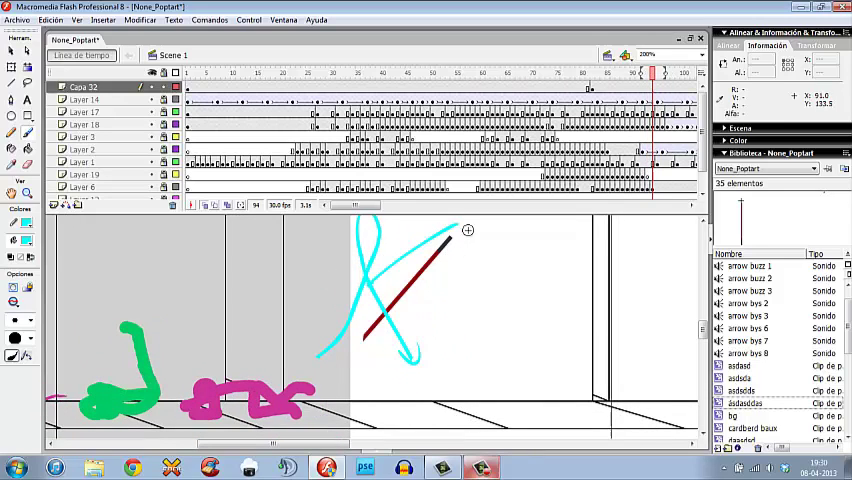
key("period")
left_click_drag(460, 225, 410, 300)
key("period")
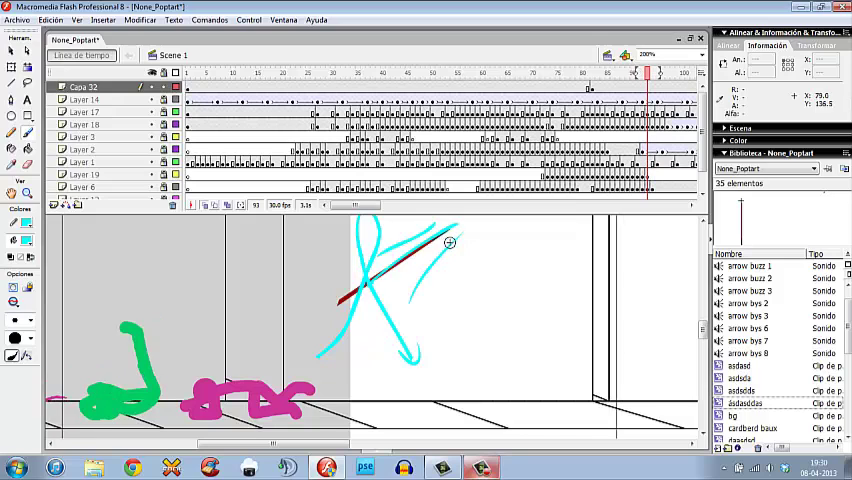
key("period")
key("period")
key("comma")
key("comma")
key("comma")
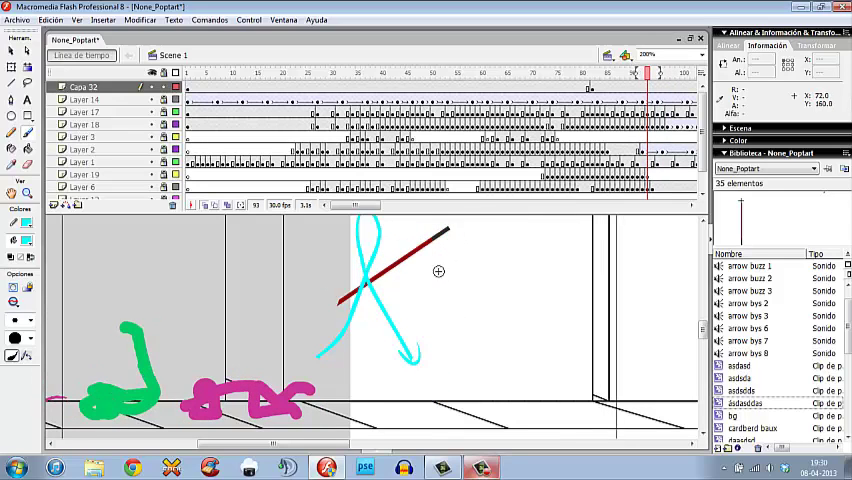
key("period")
key("period")
key("comma")
key("comma")
key("comma")
key("comma")
key("comma")
key("comma")
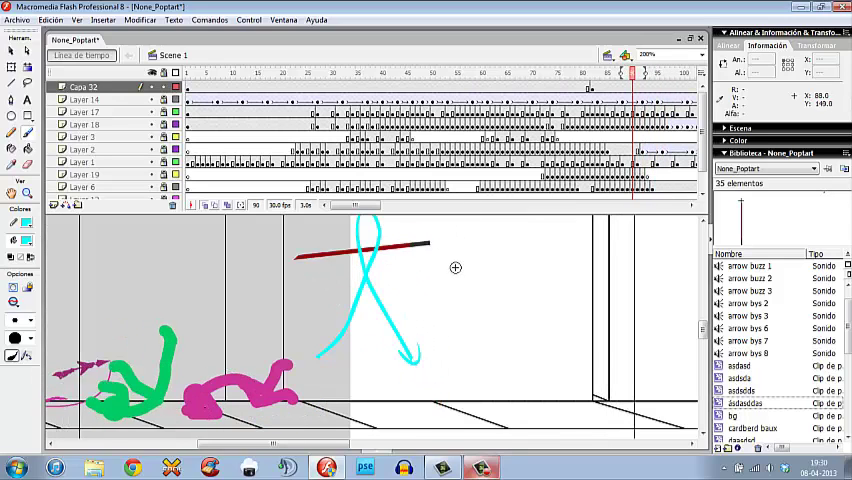
key("period")
key("period")
key("period")
key("period")
key("period")
key("period")
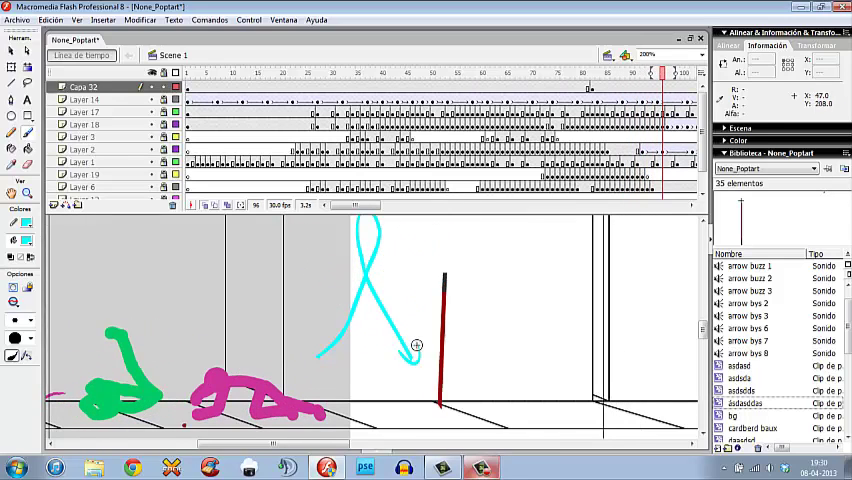
key("period")
key("period")
key("period")
key("period")
key("period")
key("period")
key("period")
key("period")
key("period")
key("period")
key("period")
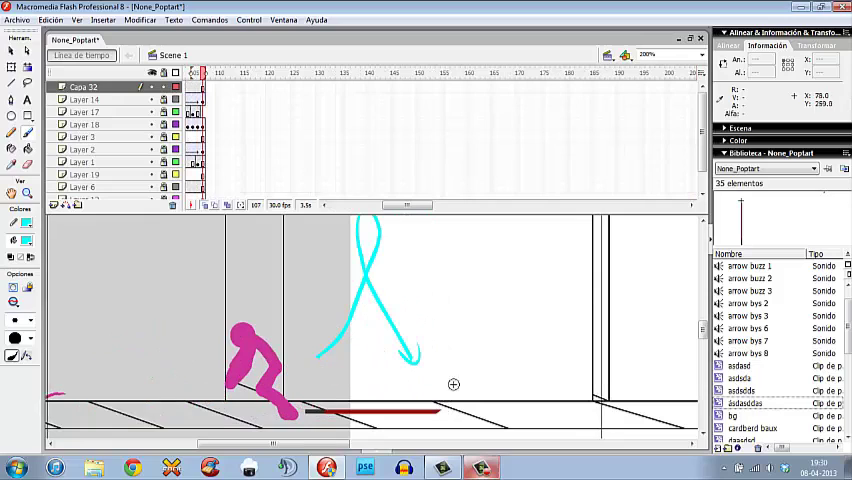
key("comma")
key("comma")
key("comma")
key("comma")
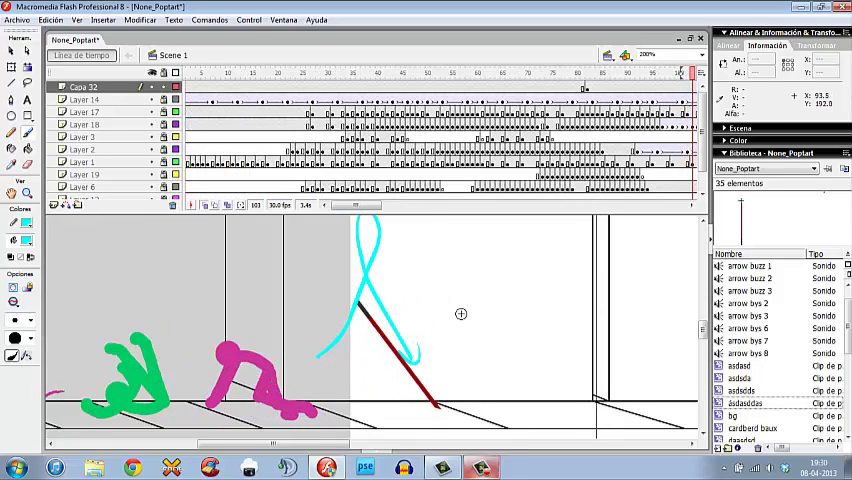
key("period")
key("period")
key("period")
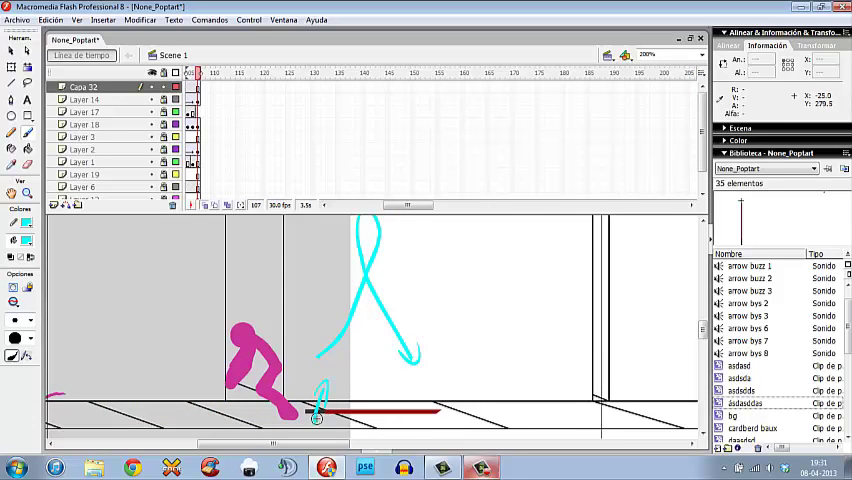
left_click_drag(316, 417, 325, 400)
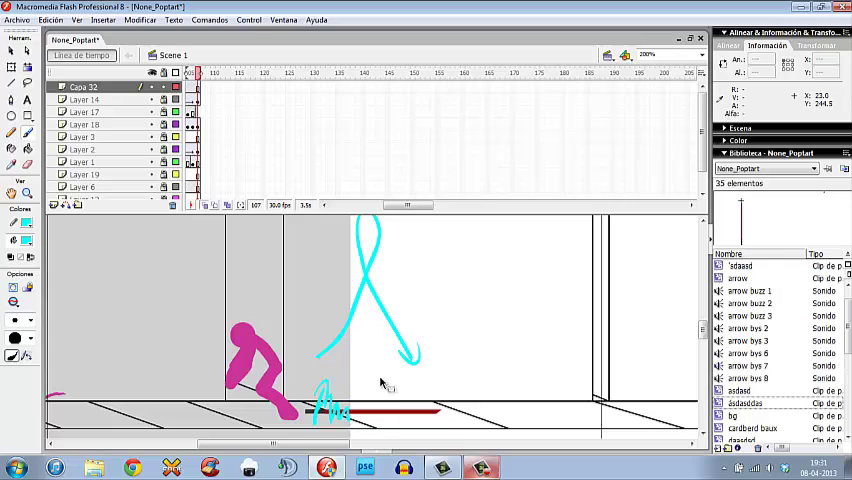
key("ctrl+z")
key("ctrl+z")
key("comma")
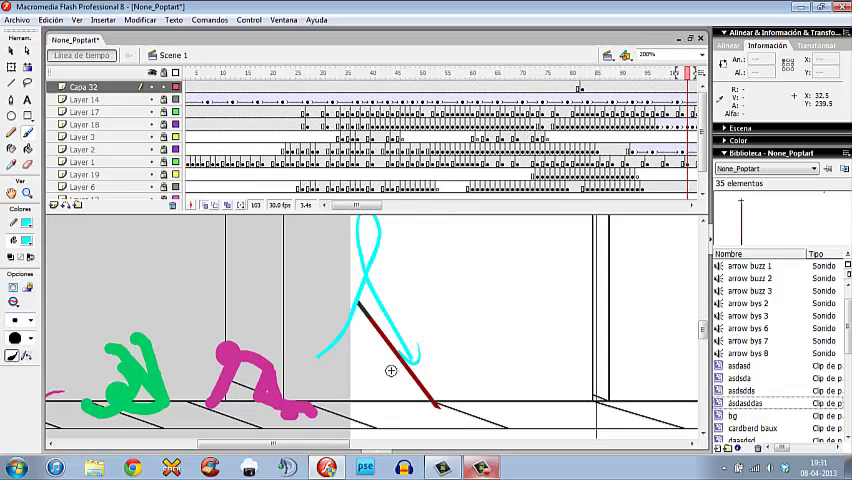
key("period")
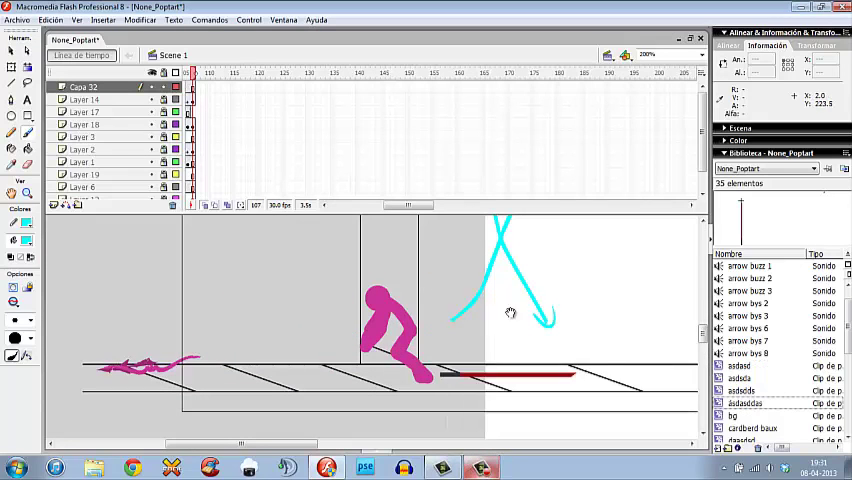
left_click_drag(510, 315, 425, 365)
Step: Delete the leftover cyan stroke from the stage
left_click(452, 356)
key("Delete")
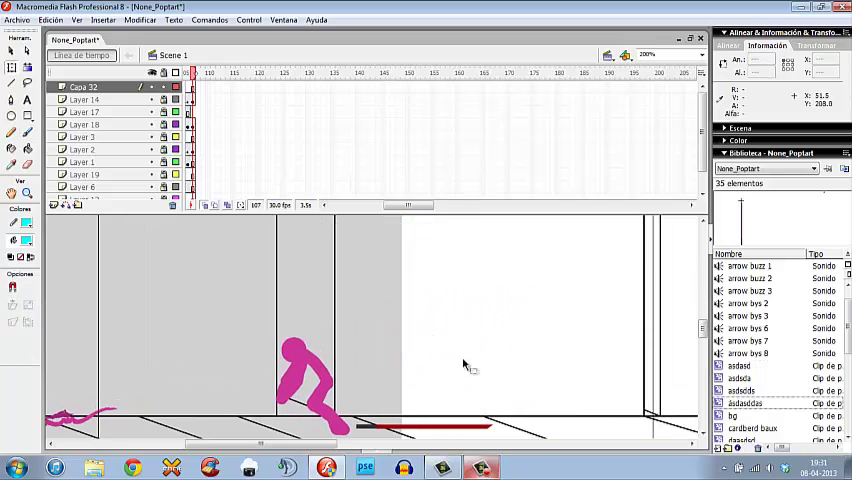
left_click_drag(400, 300, 390, 318)
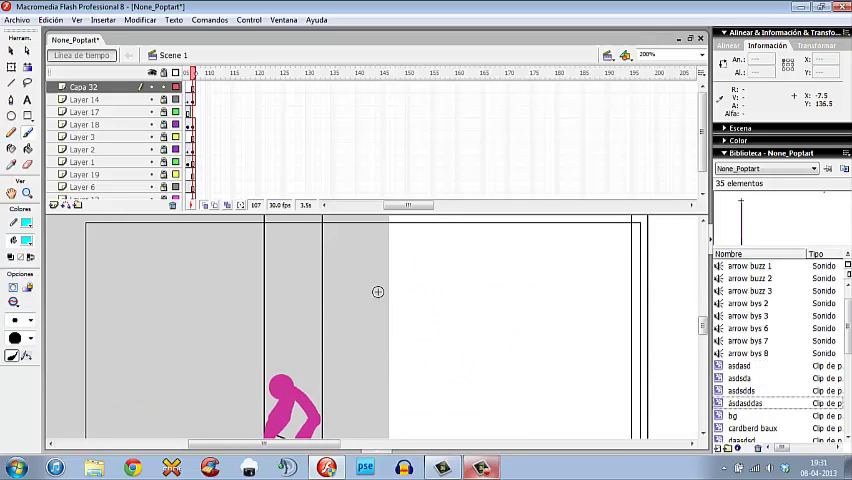
Step: Handwrite a cyan '+Particles' note, then marquee-select and delete it
mouse_move(348, 290)
left_mouse_down()
mouse_move(388, 290)
mouse_move(410, 268)
left_mouse_up()
mouse_move(420, 305)
left_mouse_down()
mouse_move(440, 305)
mouse_move(455, 281)
mouse_move(485, 300)
mouse_move(515, 300)
left_mouse_up()
left_click_drag(535, 265, 530, 305)
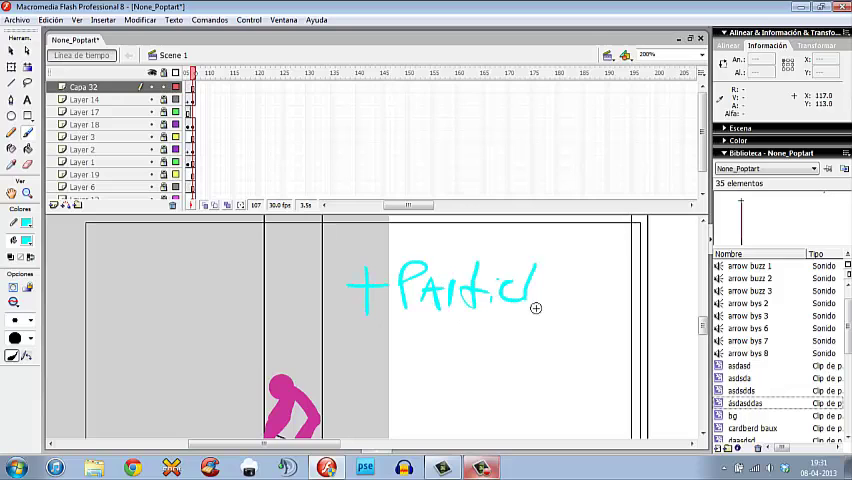
key("v")
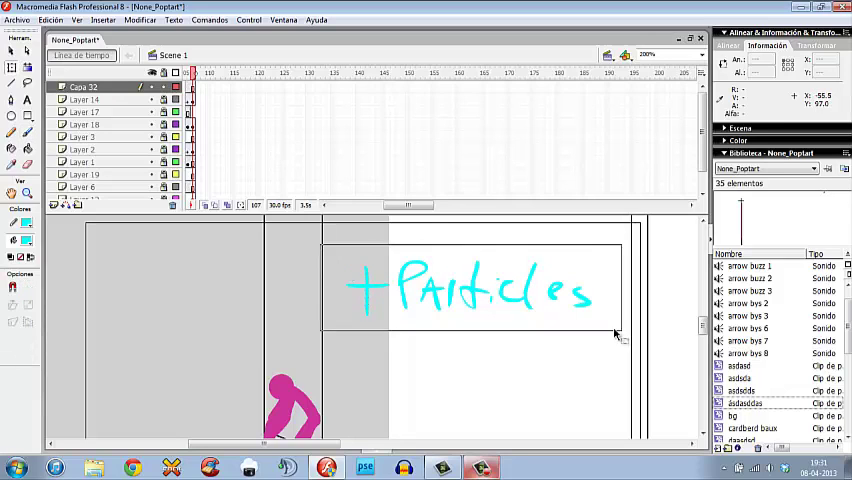
left_click_drag(330, 240, 620, 330)
key("Delete")
key("t")
left_click(370, 253)
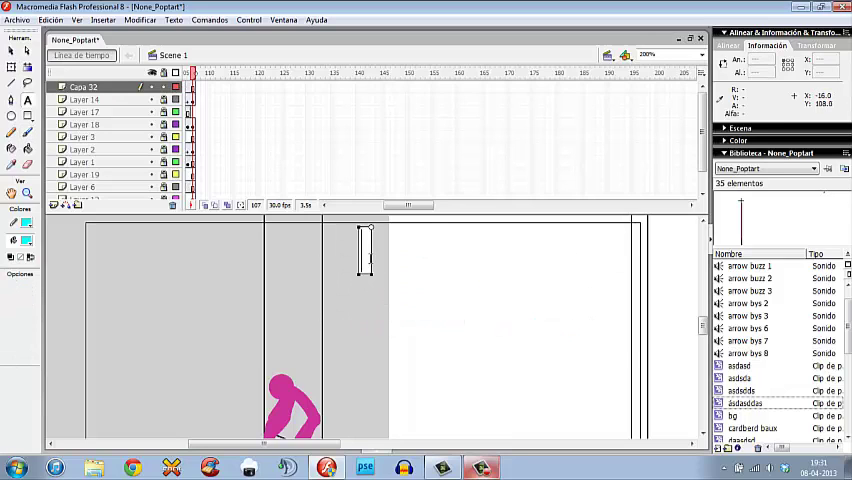
type("Paarticle")
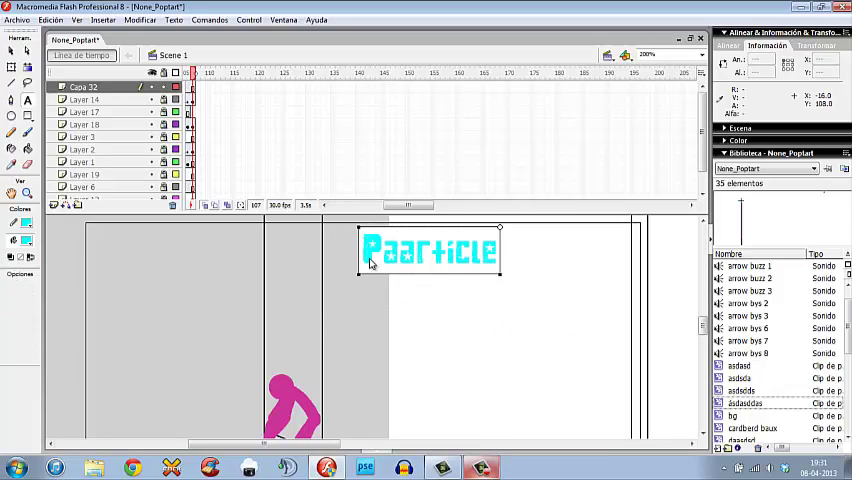
type("s")
key("Return")
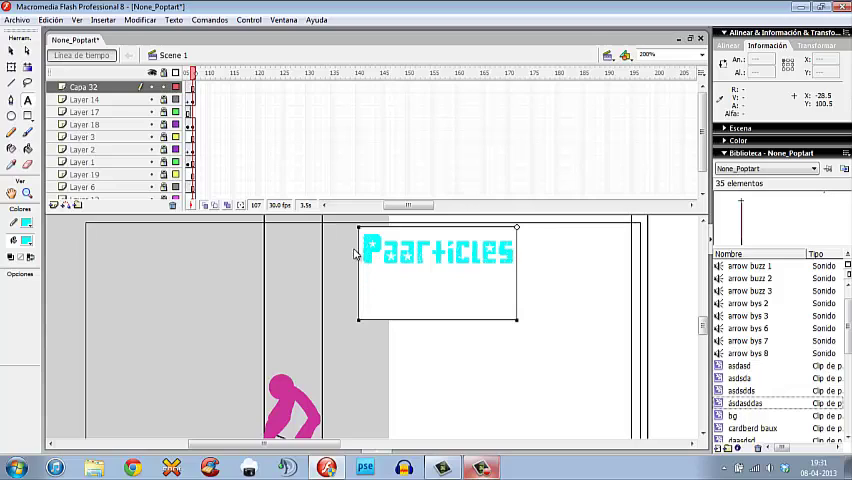
type("+")
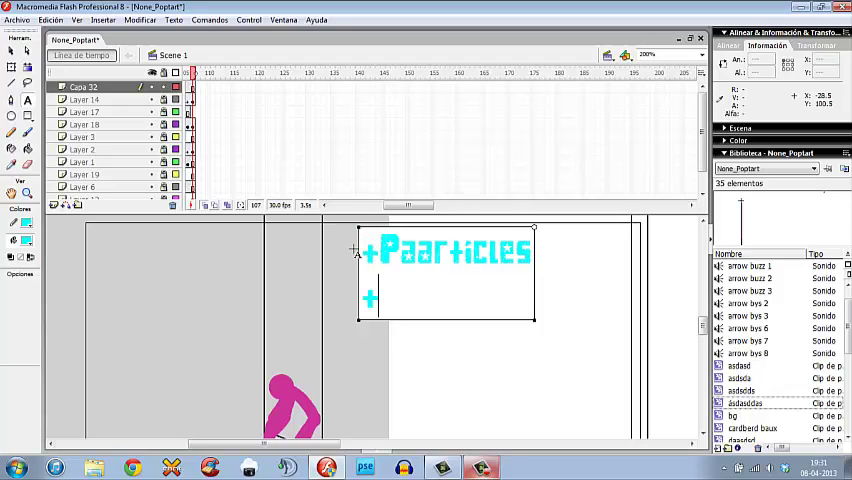
type("Debris")
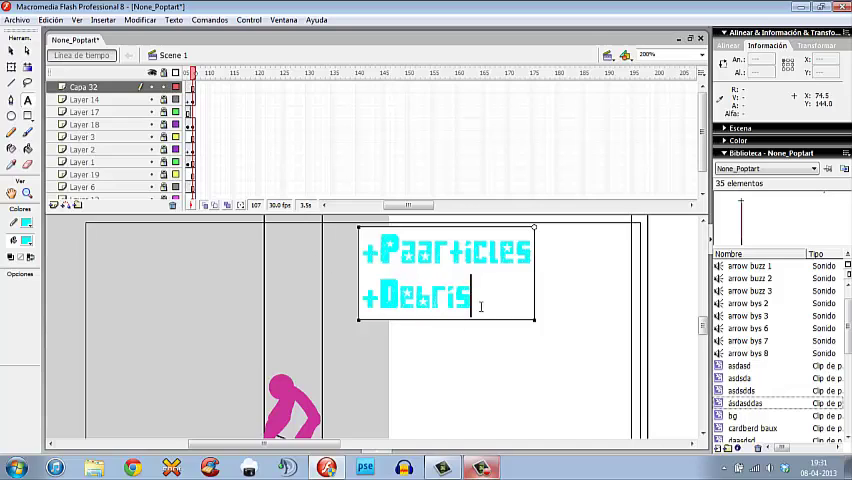
left_click_drag(471, 296, 382, 296)
key("Delete")
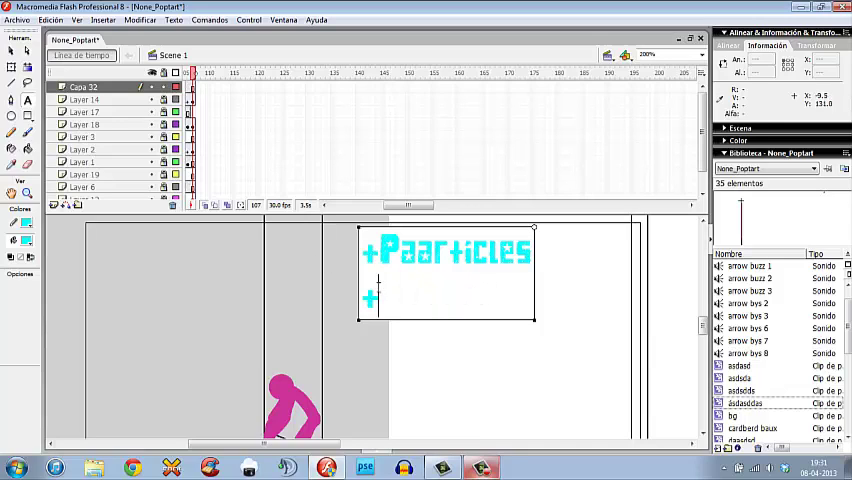
key("BackSpace")
key("BackSpace")
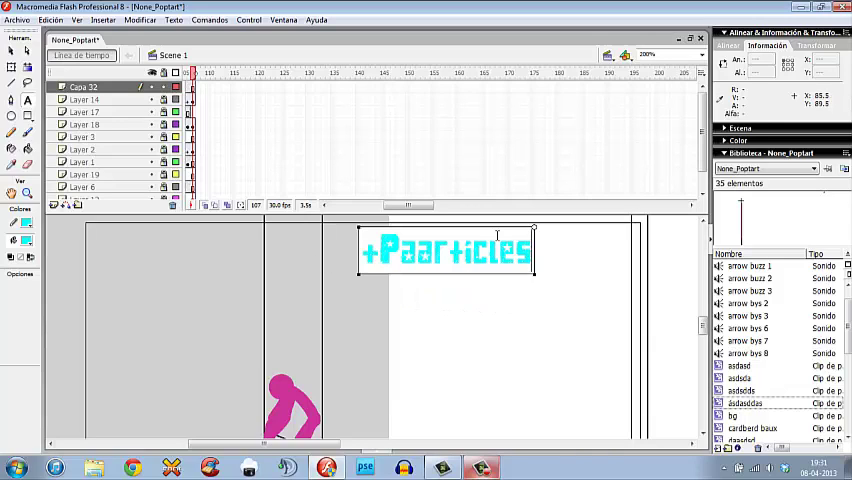
key("BackSpace")
key("BackSpace")
key("BackSpace")
key("BackSpace")
key("BackSpace")
key("BackSpace")
key("BackSpace")
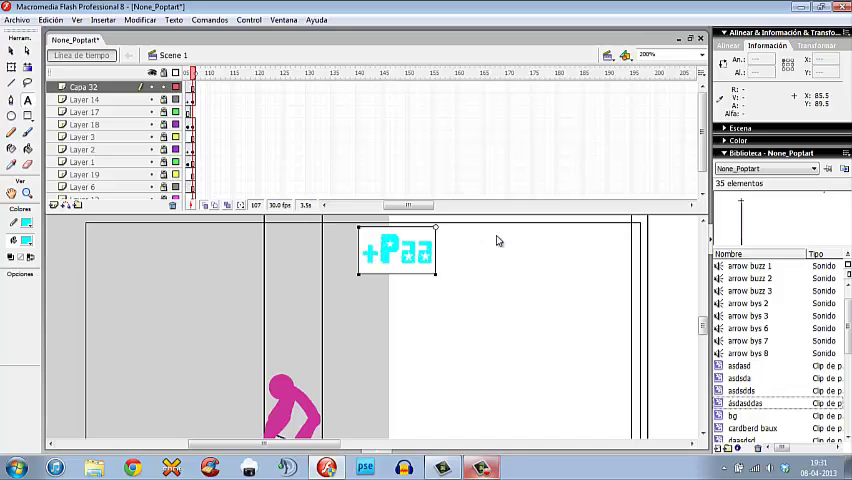
key("BackSpace")
key("BackSpace")
key("BackSpace")
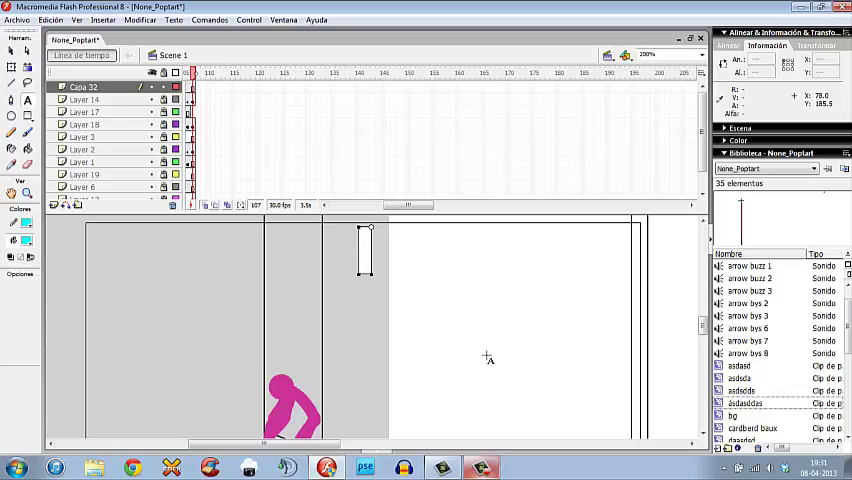
type("Over")
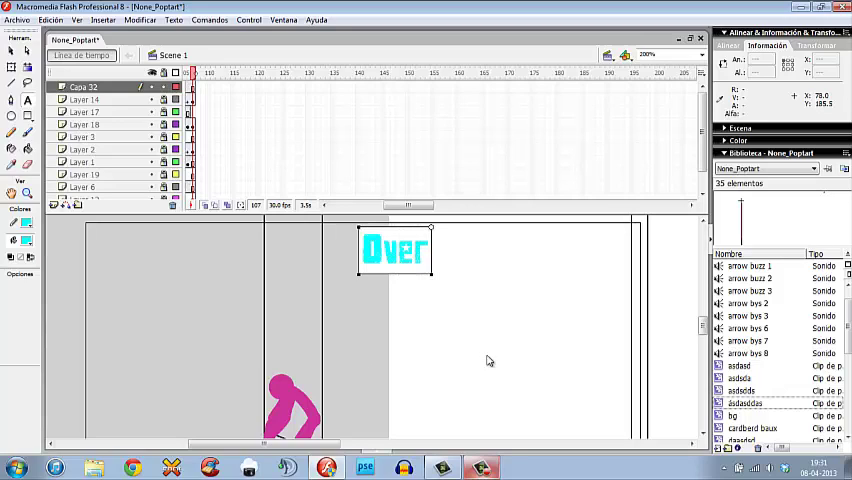
type("a")
Step: Finish the two-line cyan note 'Overlap Sticks' and bring the stick figures into view
key("BackSpace")
type("lap")
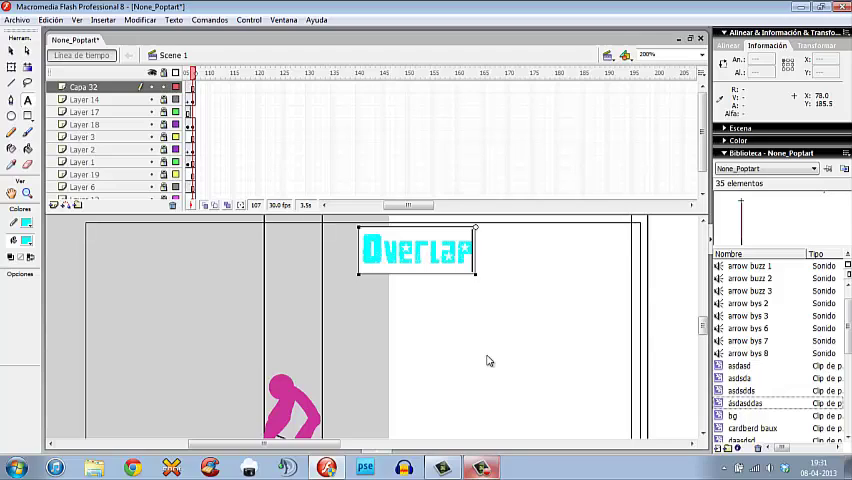
key("Return")
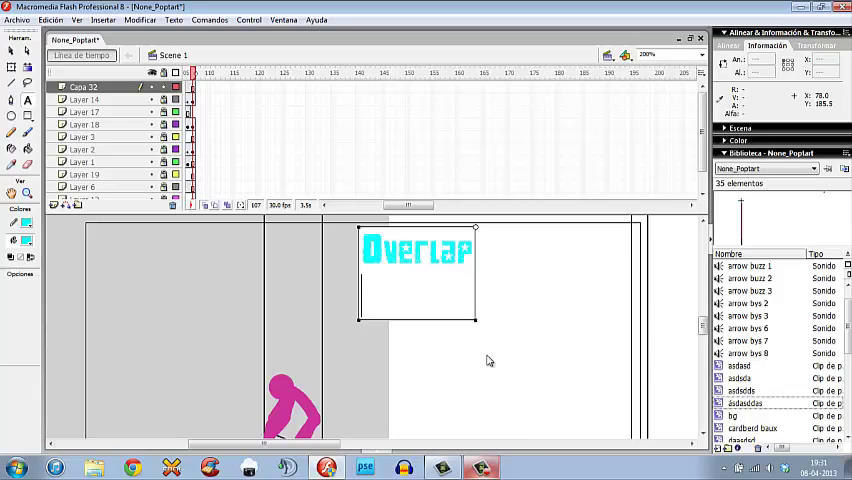
type("Sticks")
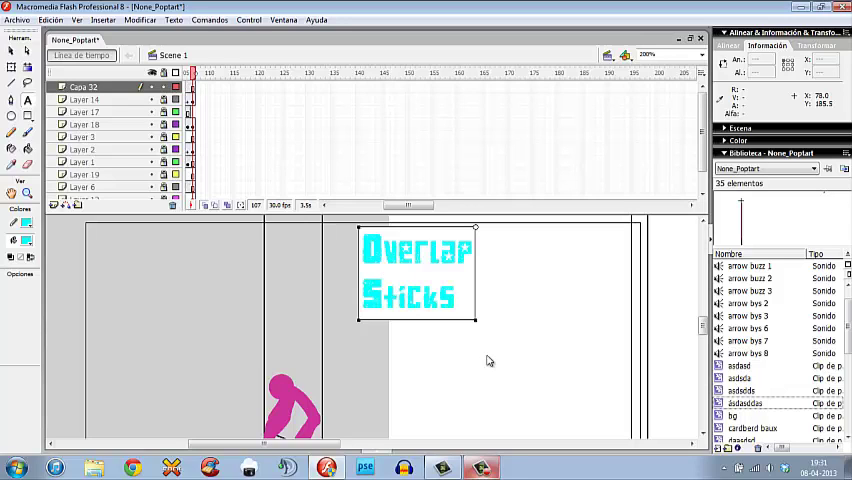
left_click(470, 335)
key("space")
left_click_drag(443, 394, 462, 310)
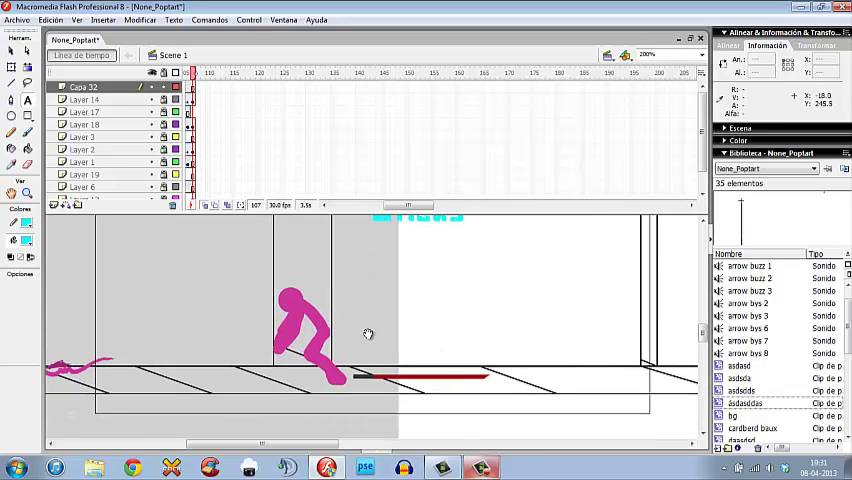
Step: Play the fight animation, then step back to frame 81 centred on the archer
key("Return")
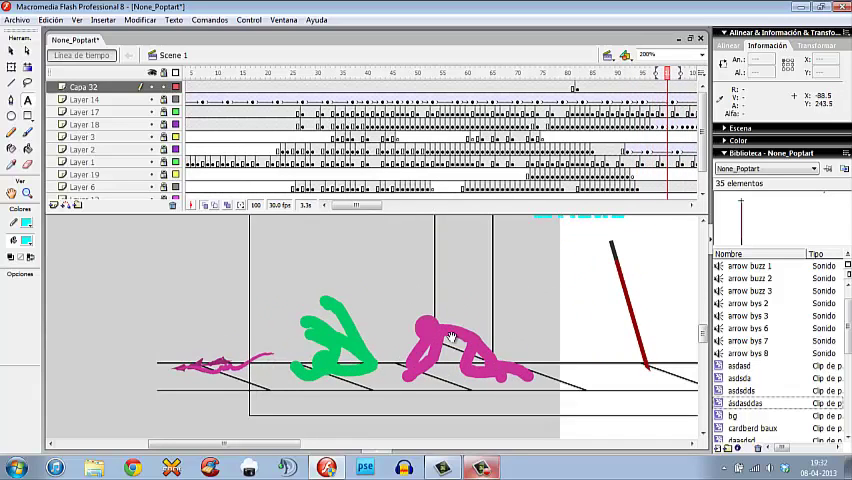
left_click_drag(450, 337, 369, 362)
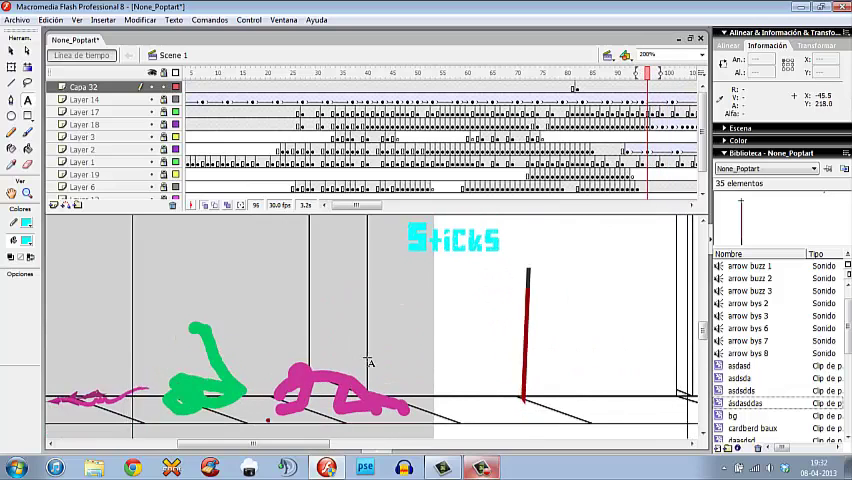
key("comma")
key("comma")
key("comma")
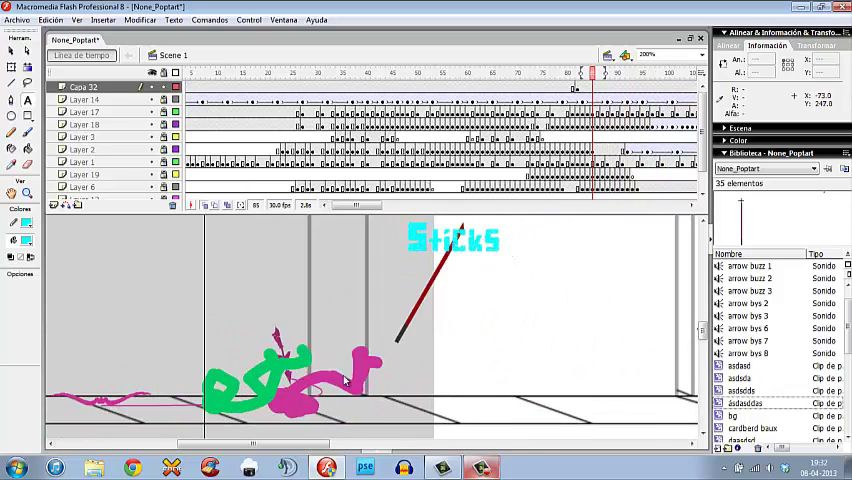
key("comma")
key("comma")
key("comma")
left_click_drag(400, 330, 472, 304)
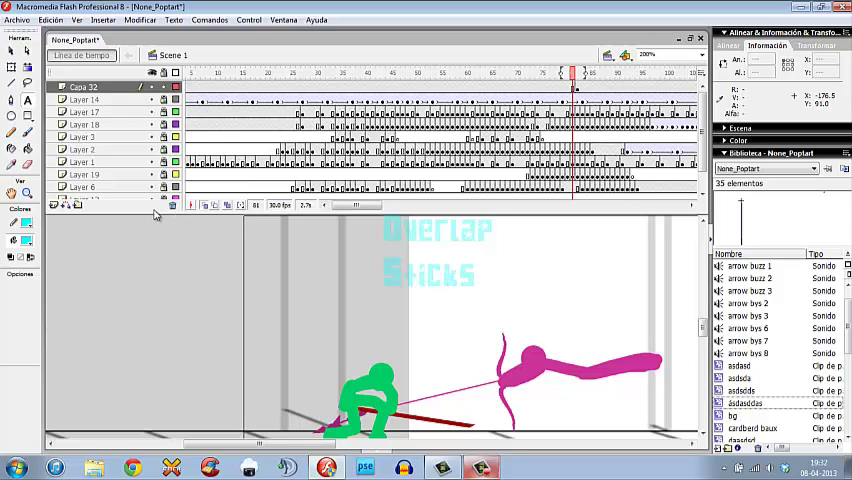
key("alt+Tab")
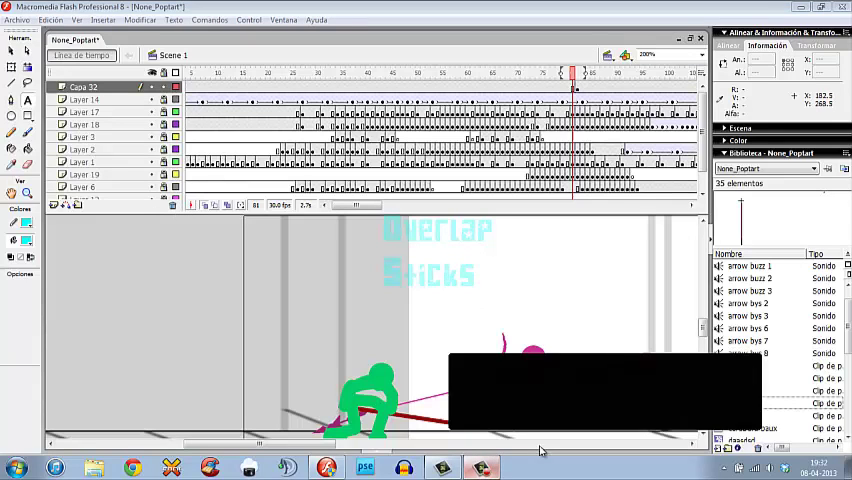